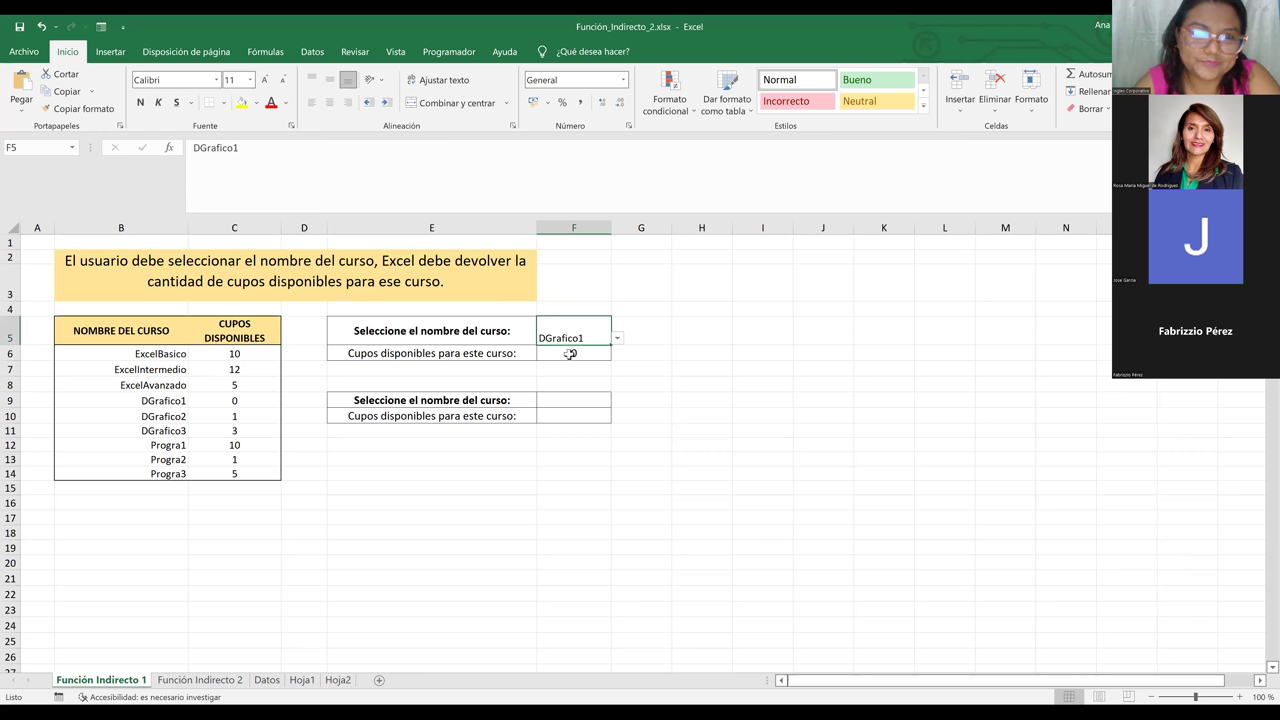
pyautogui.click(570, 335)
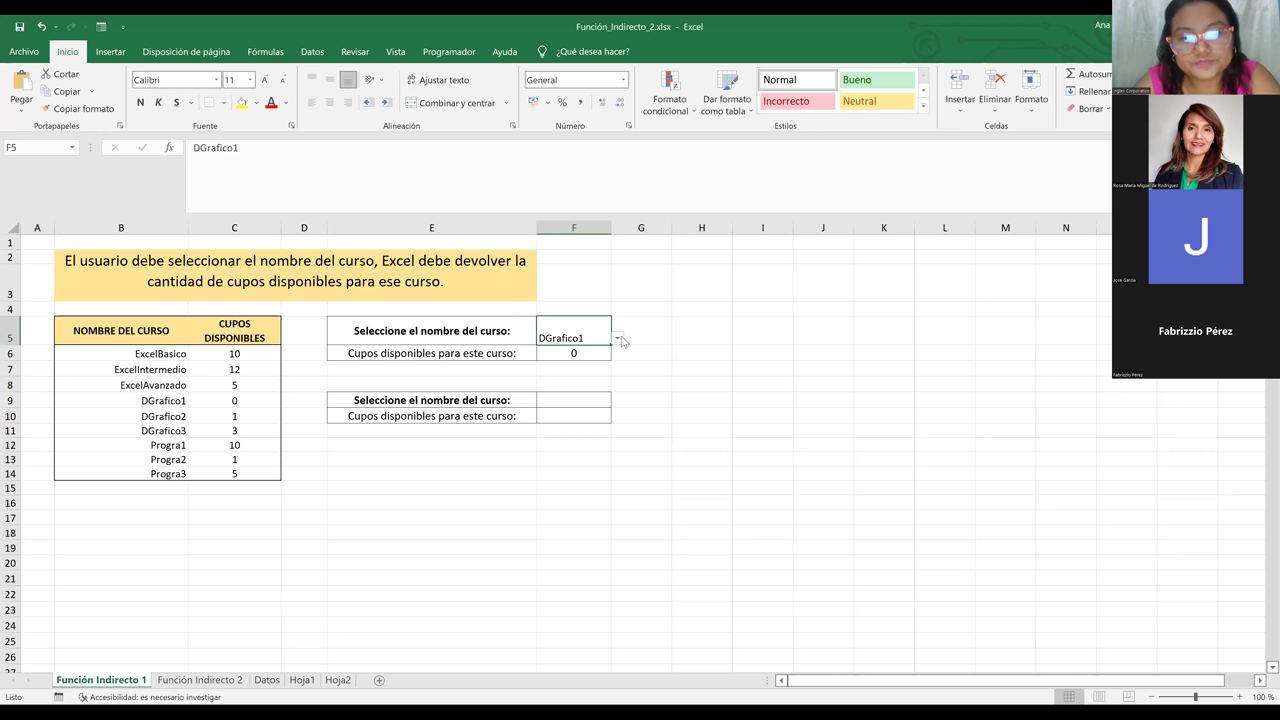
pyautogui.click(618, 339)
pyautogui.click(617, 338)
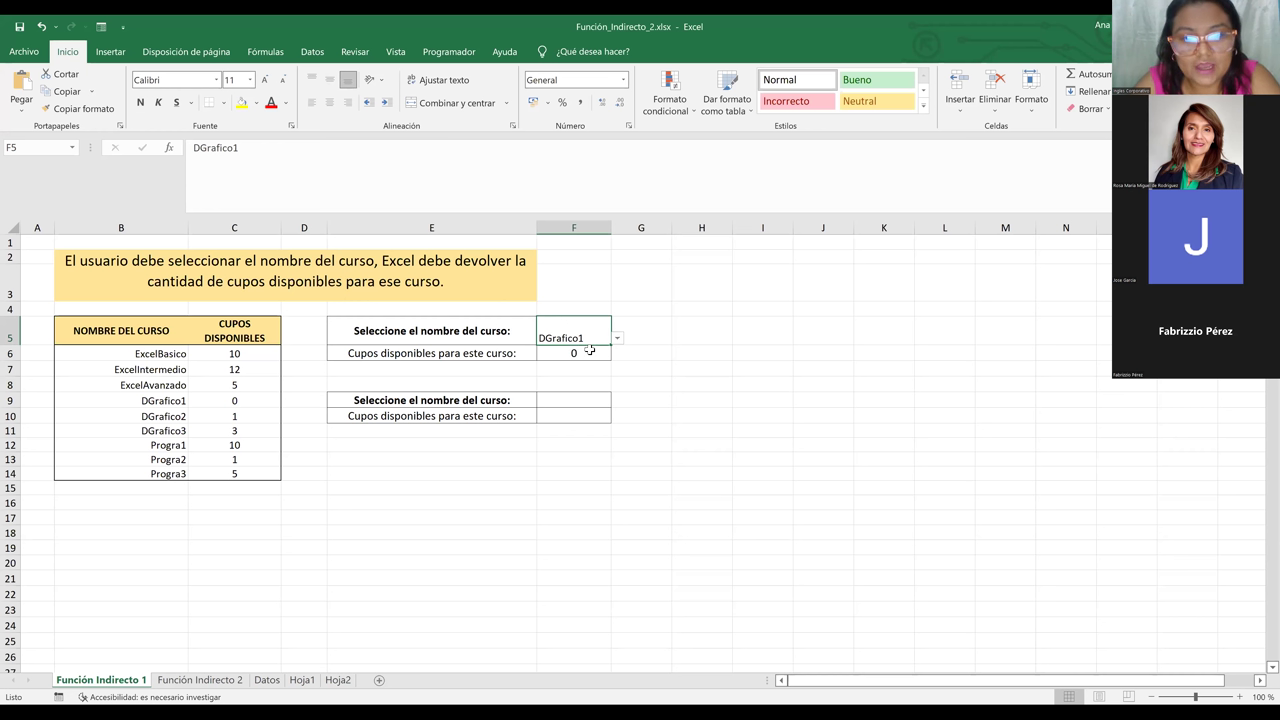
pyautogui.click(608, 350)
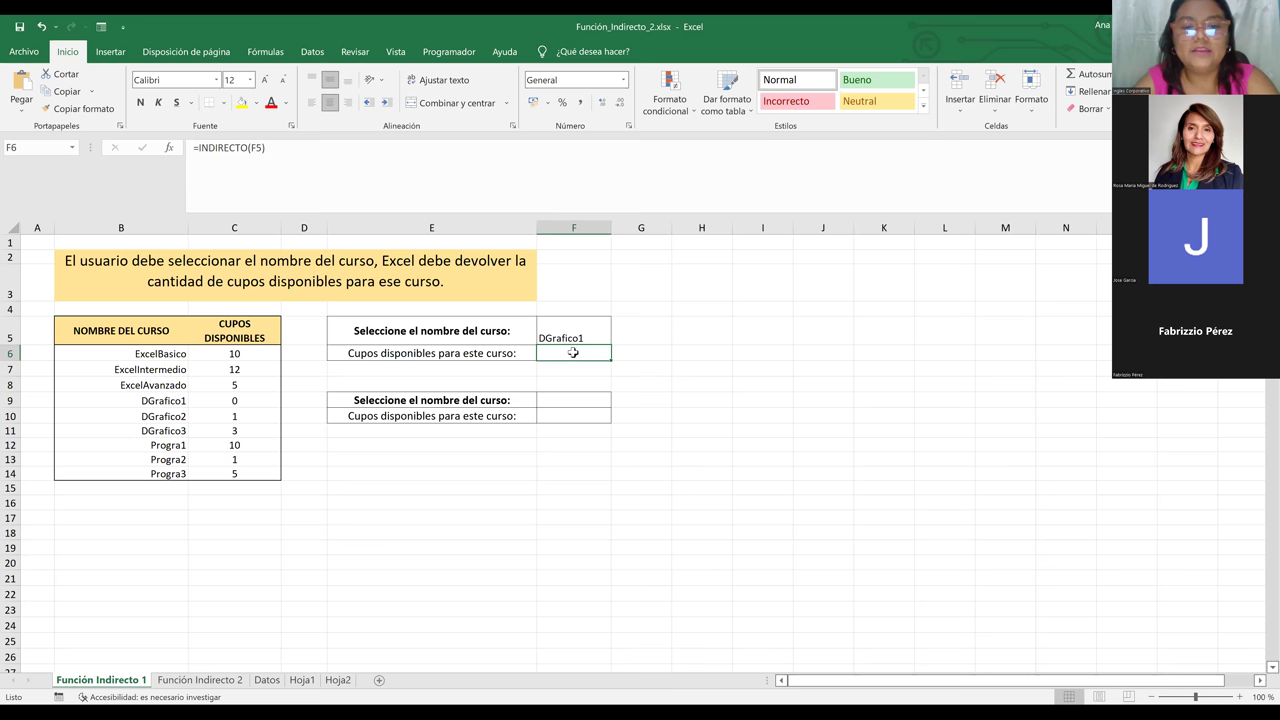
pyautogui.click(576, 337)
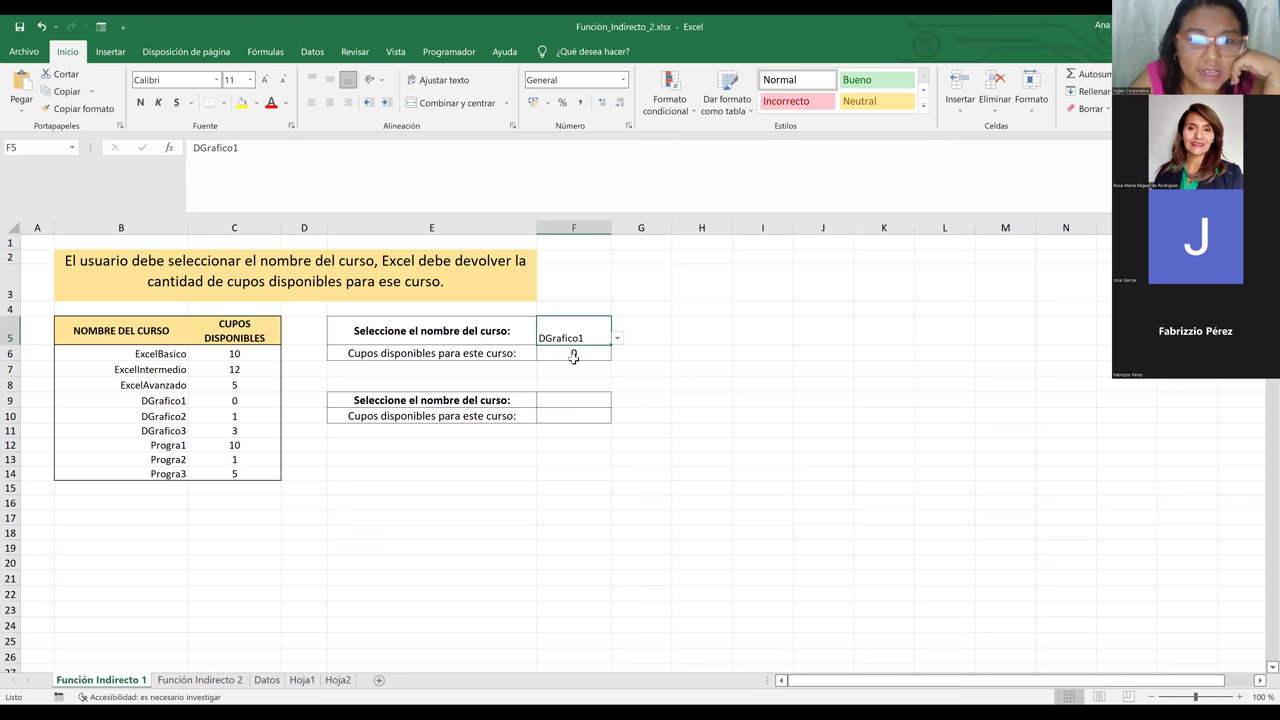
pyautogui.click(574, 357)
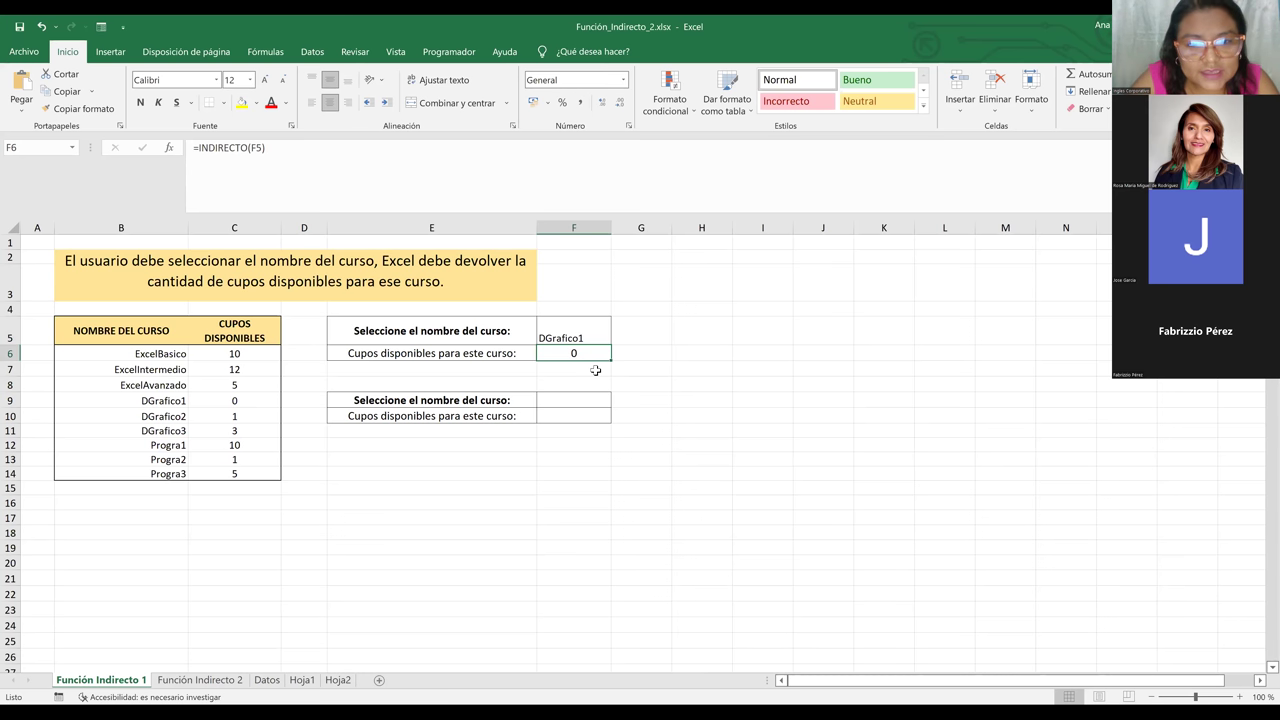
pyautogui.click(656, 321)
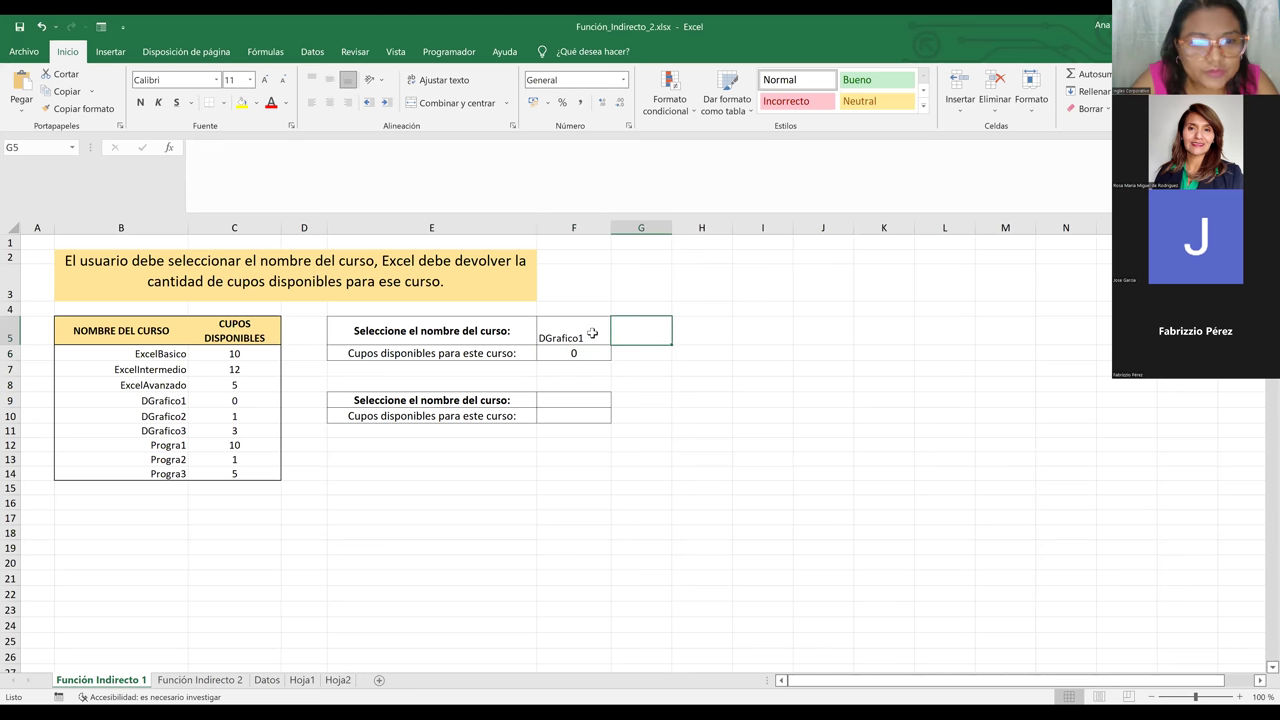
pyautogui.click(214, 402)
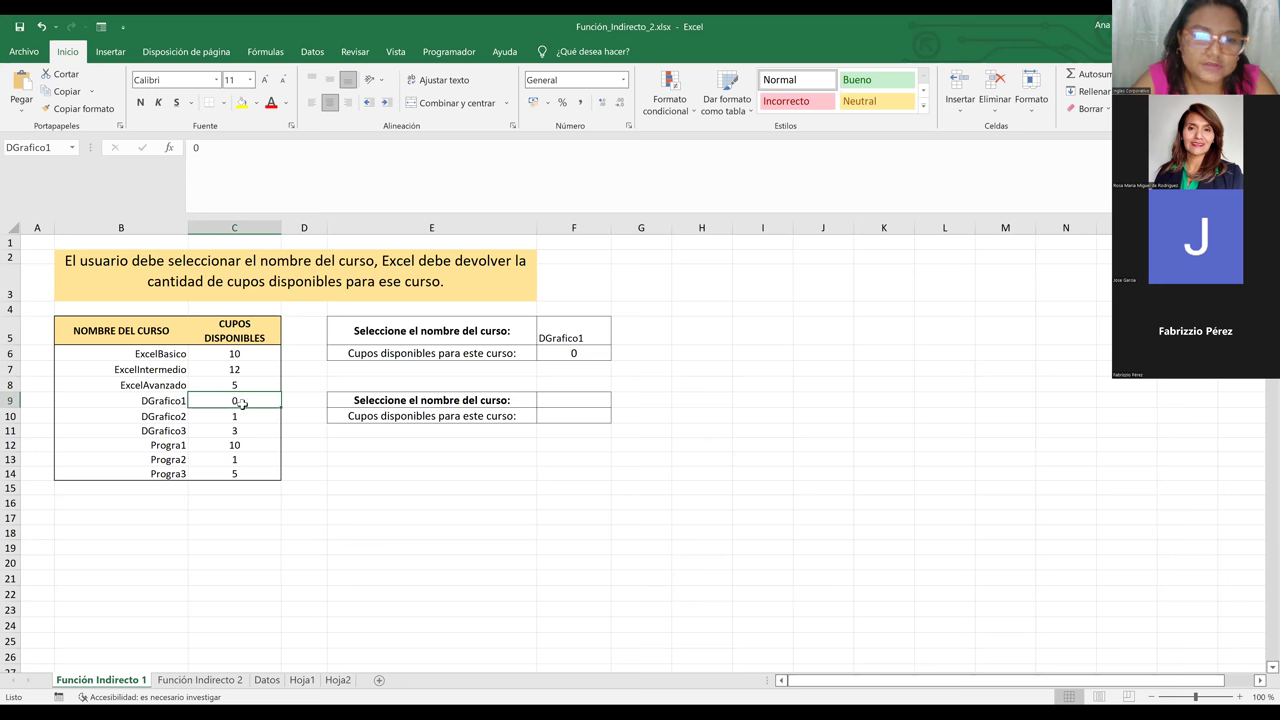
pyautogui.click(153, 400)
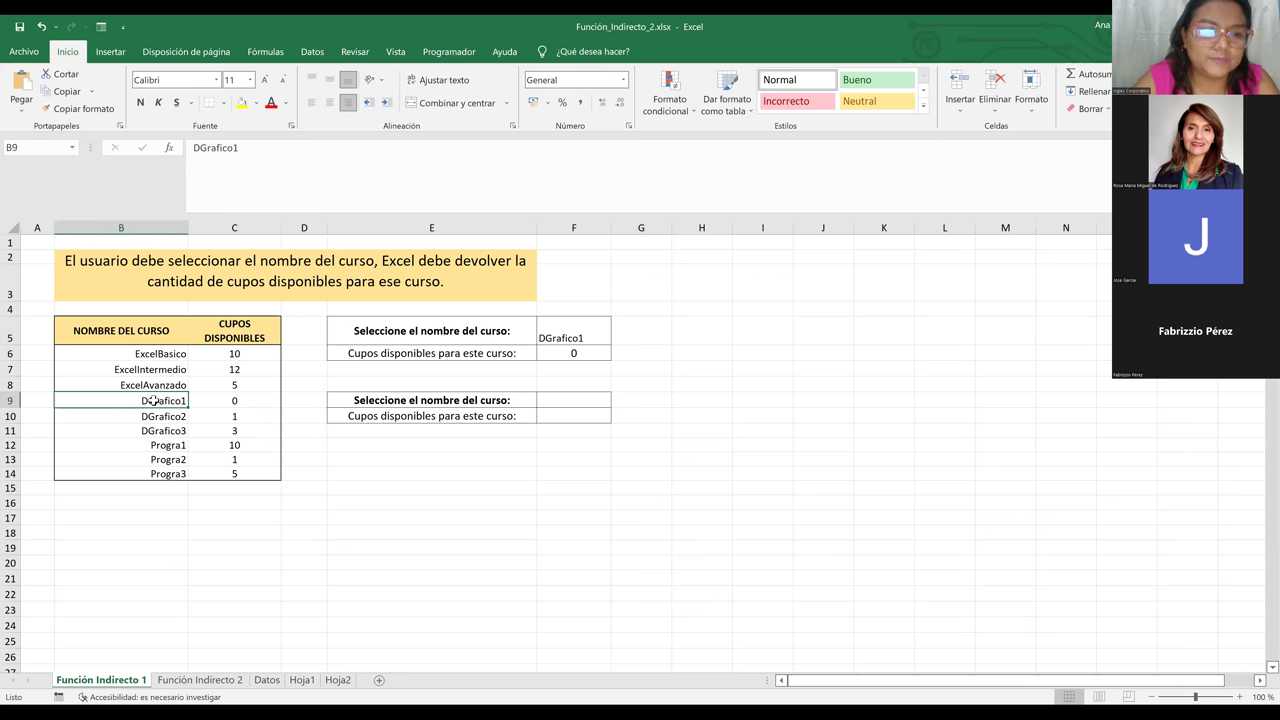
pyautogui.click(229, 400)
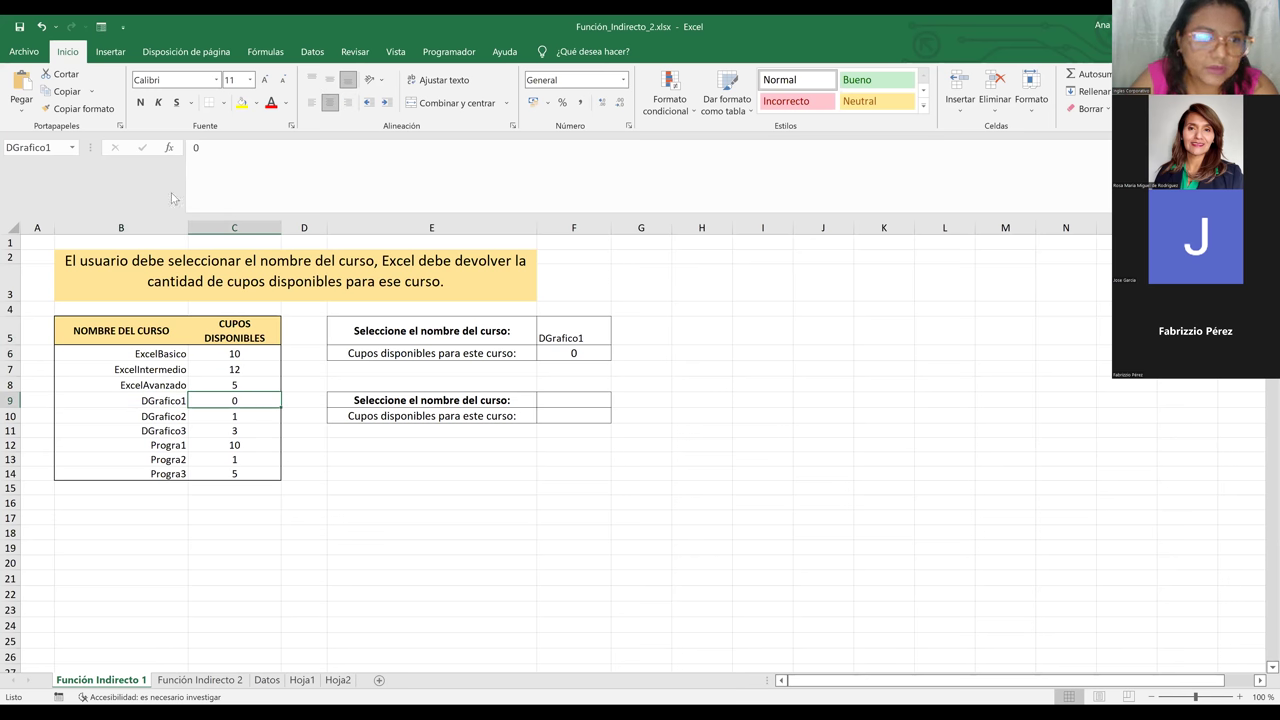
pyautogui.click(55, 147)
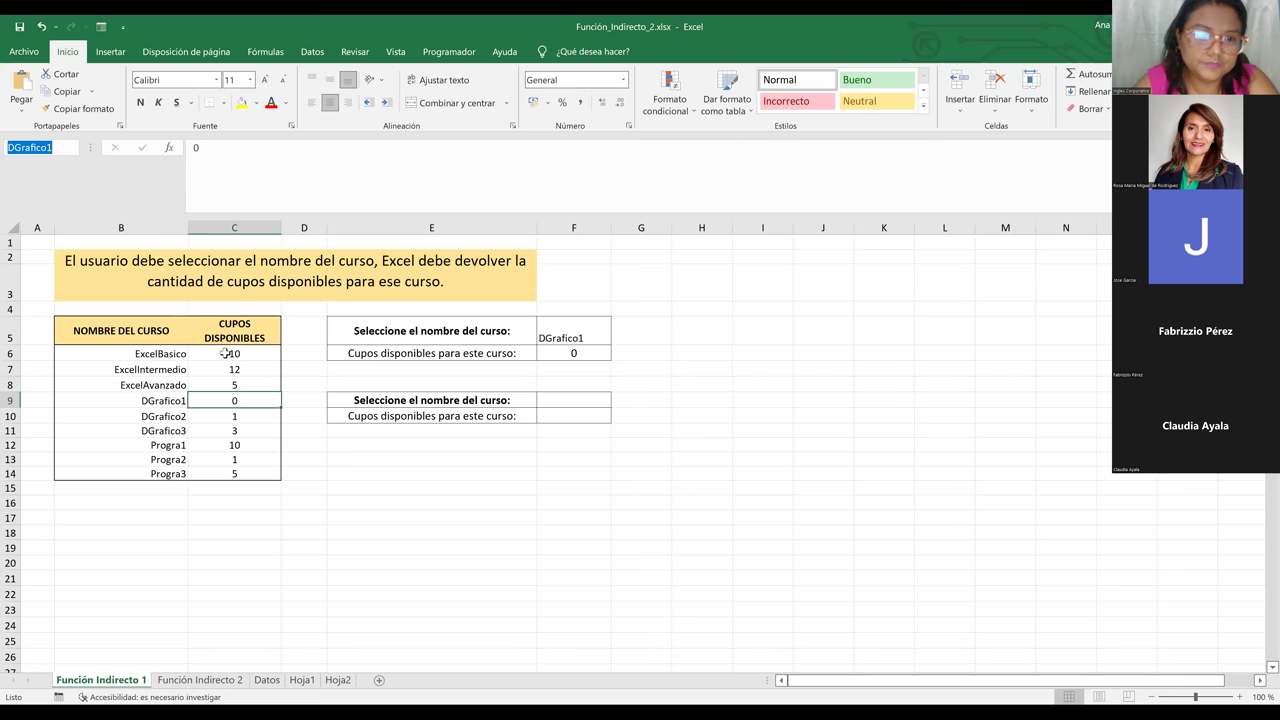
pyautogui.click(226, 353)
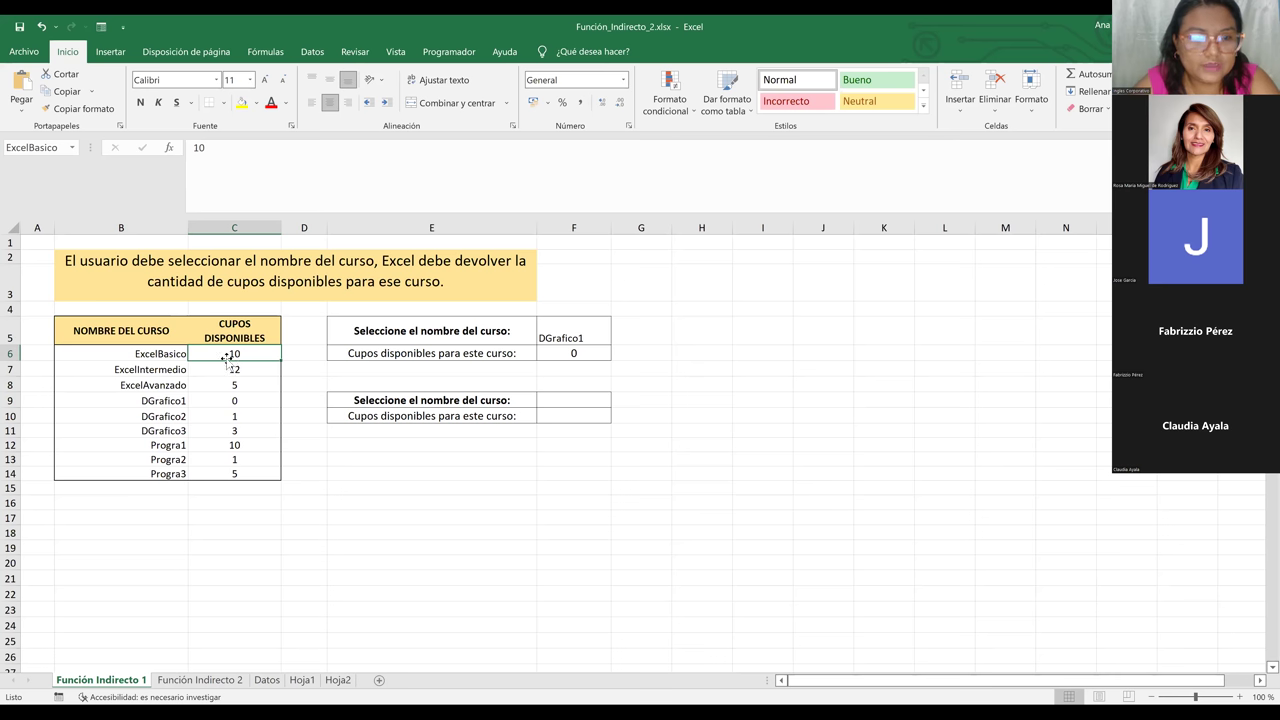
# - Check cell C6 (ExcelBasico), then open the F5 course list to choose ExcelIntermedio
pyautogui.click(225, 337)
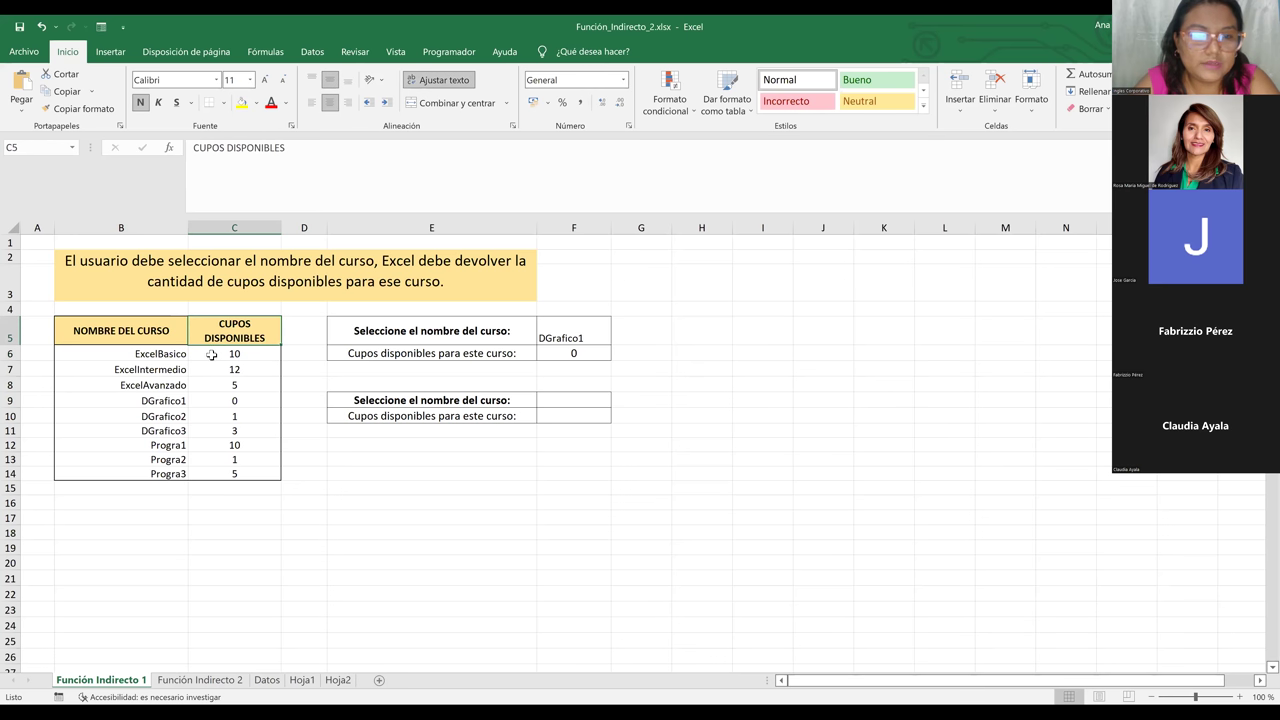
pyautogui.click(212, 354)
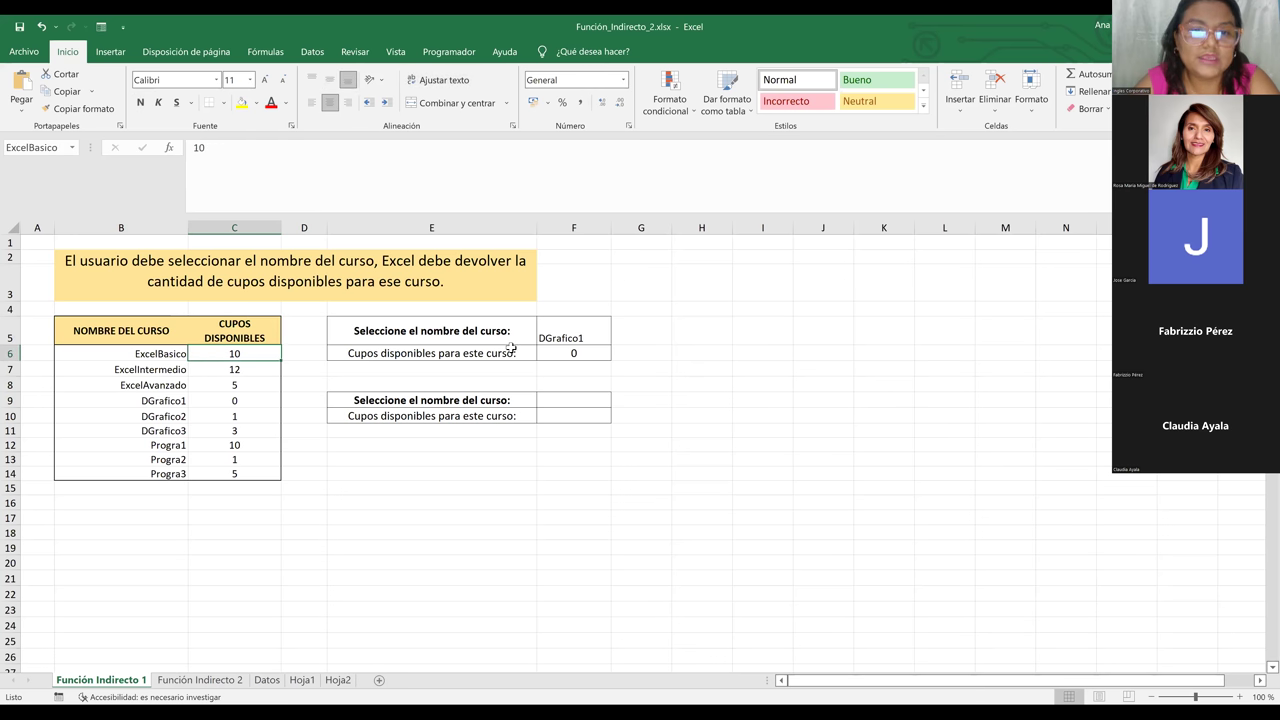
pyautogui.click(588, 337)
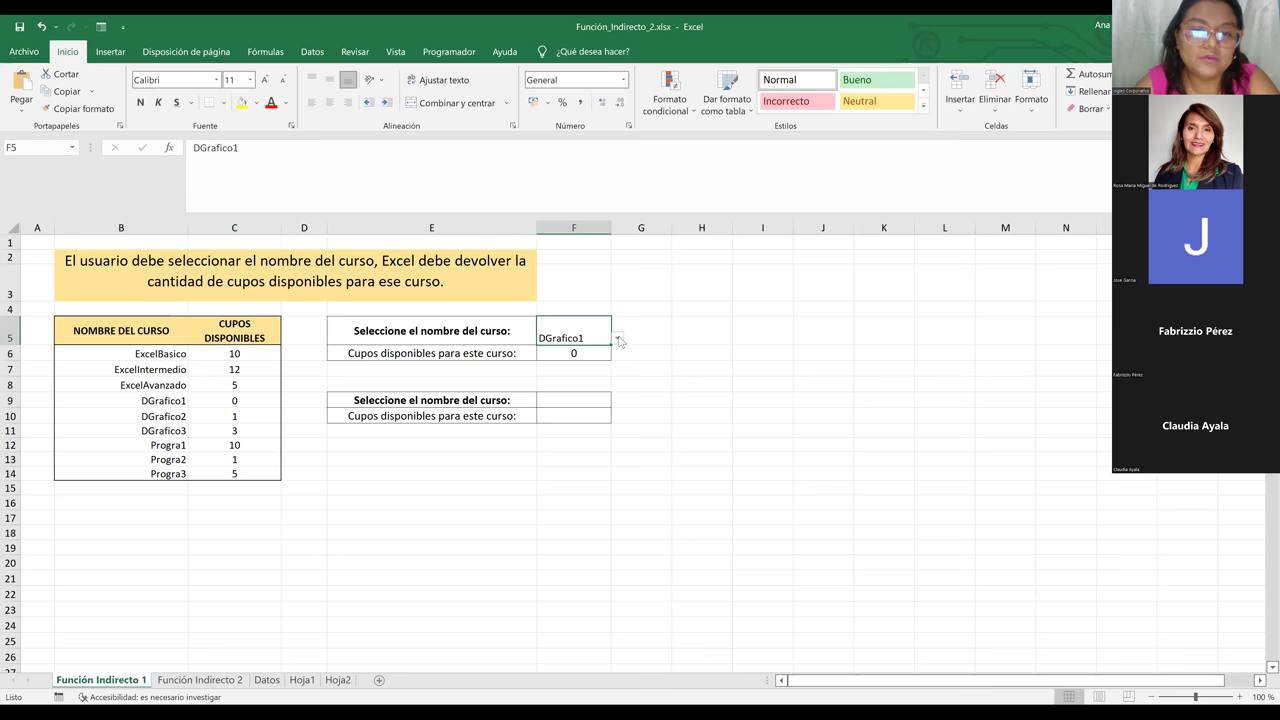
pyautogui.click(618, 340)
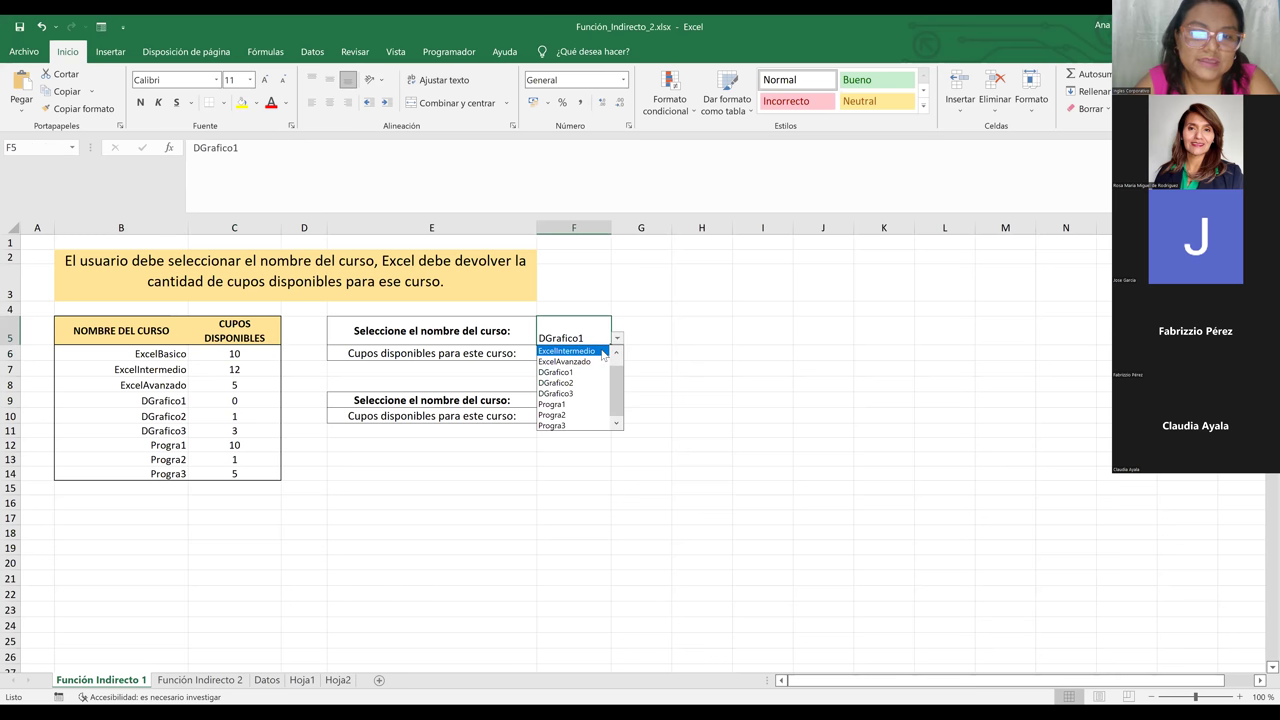
pyautogui.press('Escape')
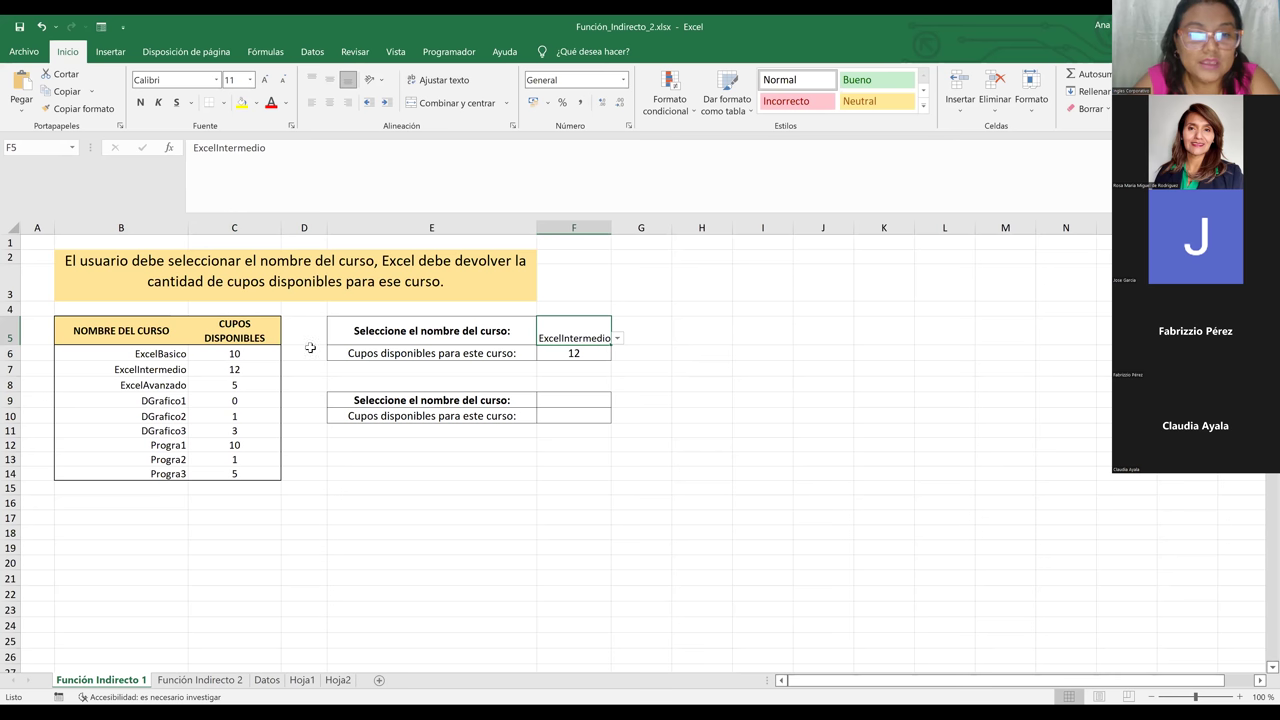
pyautogui.click(238, 370)
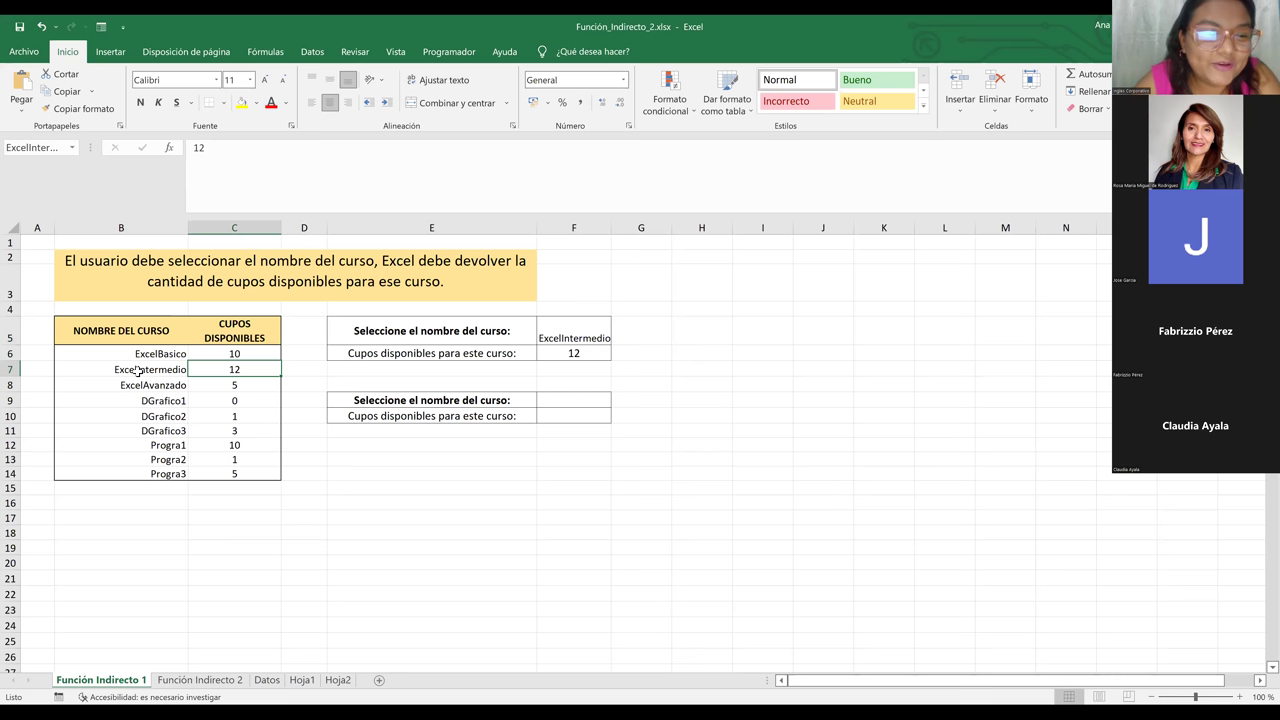
pyautogui.moveTo(140, 355); pyautogui.dragTo(140, 430)
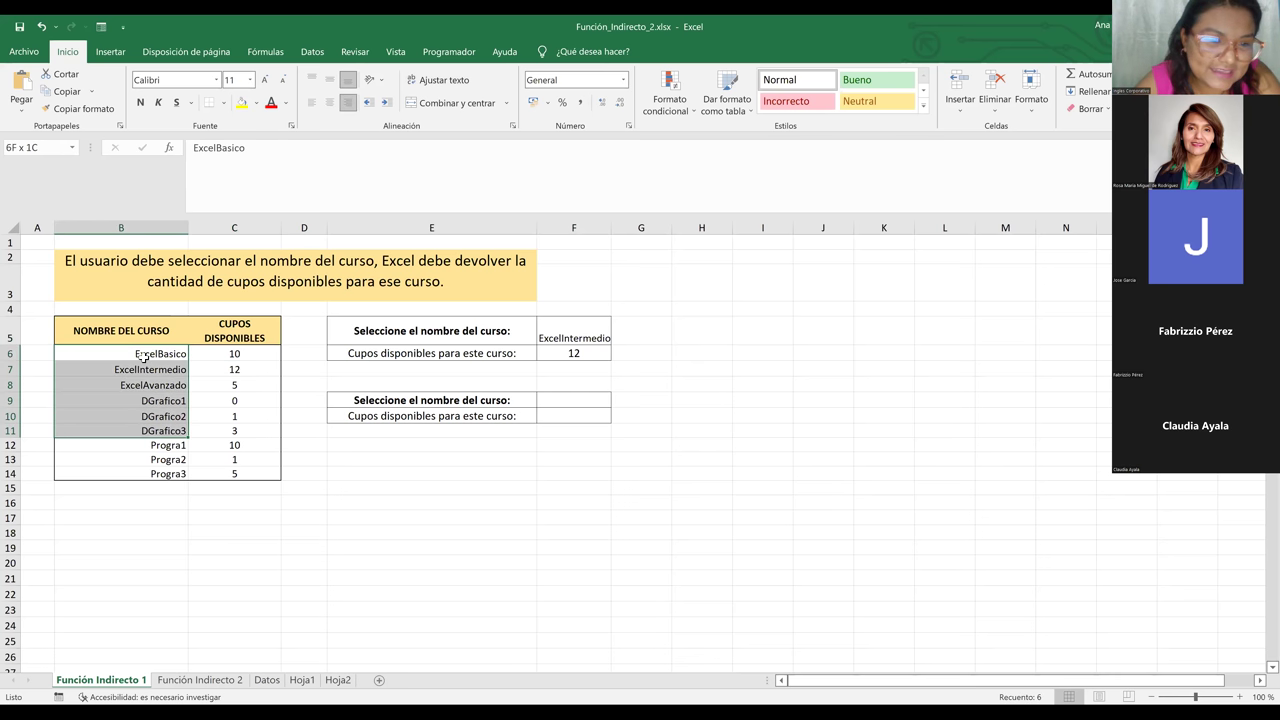
pyautogui.click(143, 355)
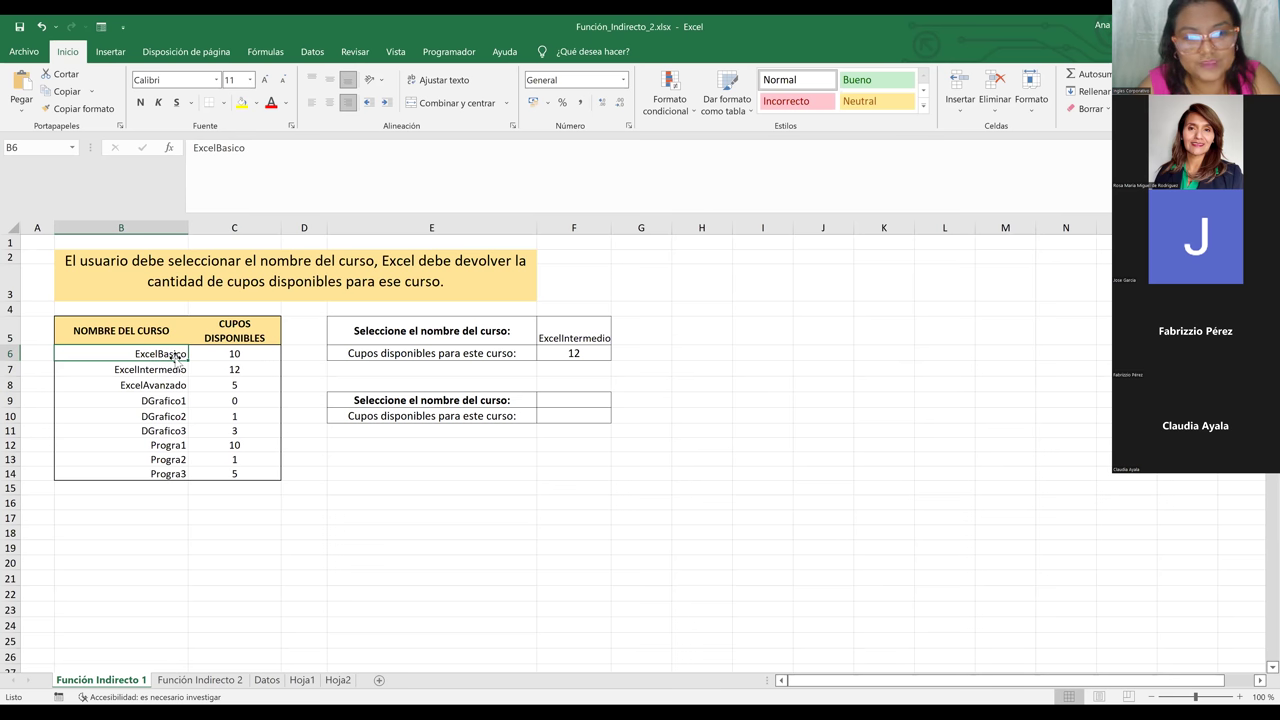
pyautogui.click(227, 354)
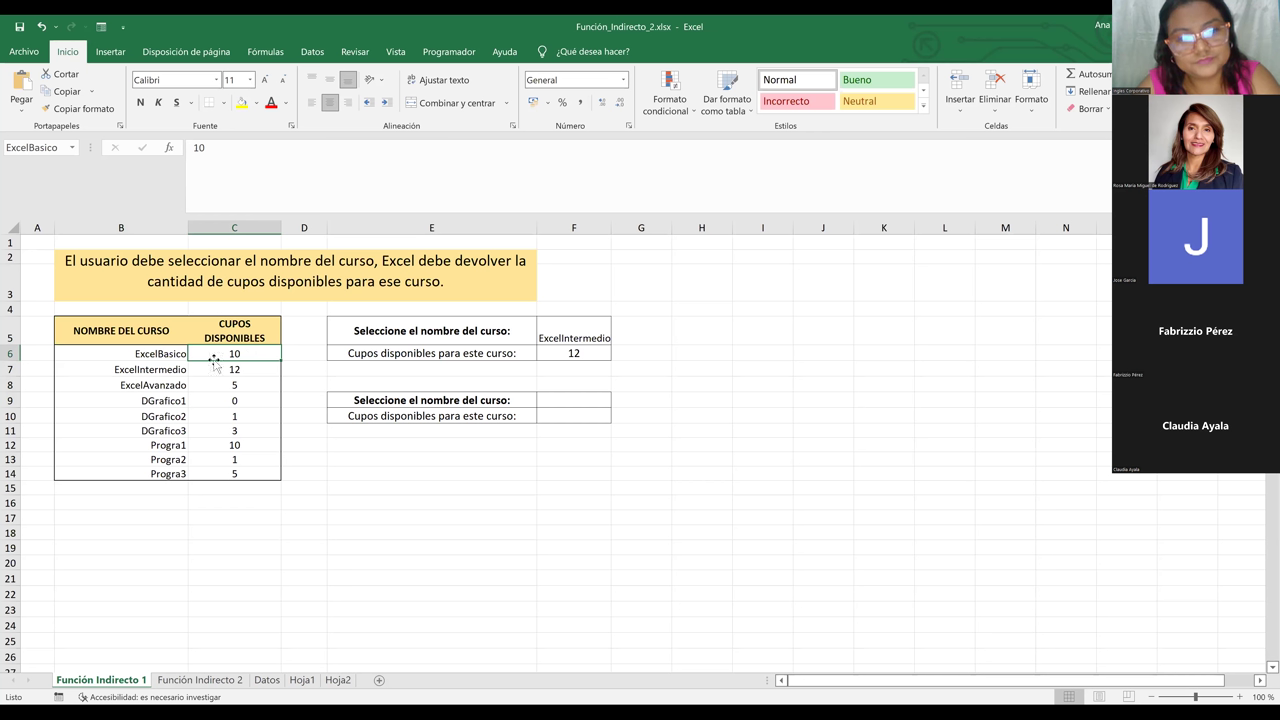
pyautogui.click(239, 370)
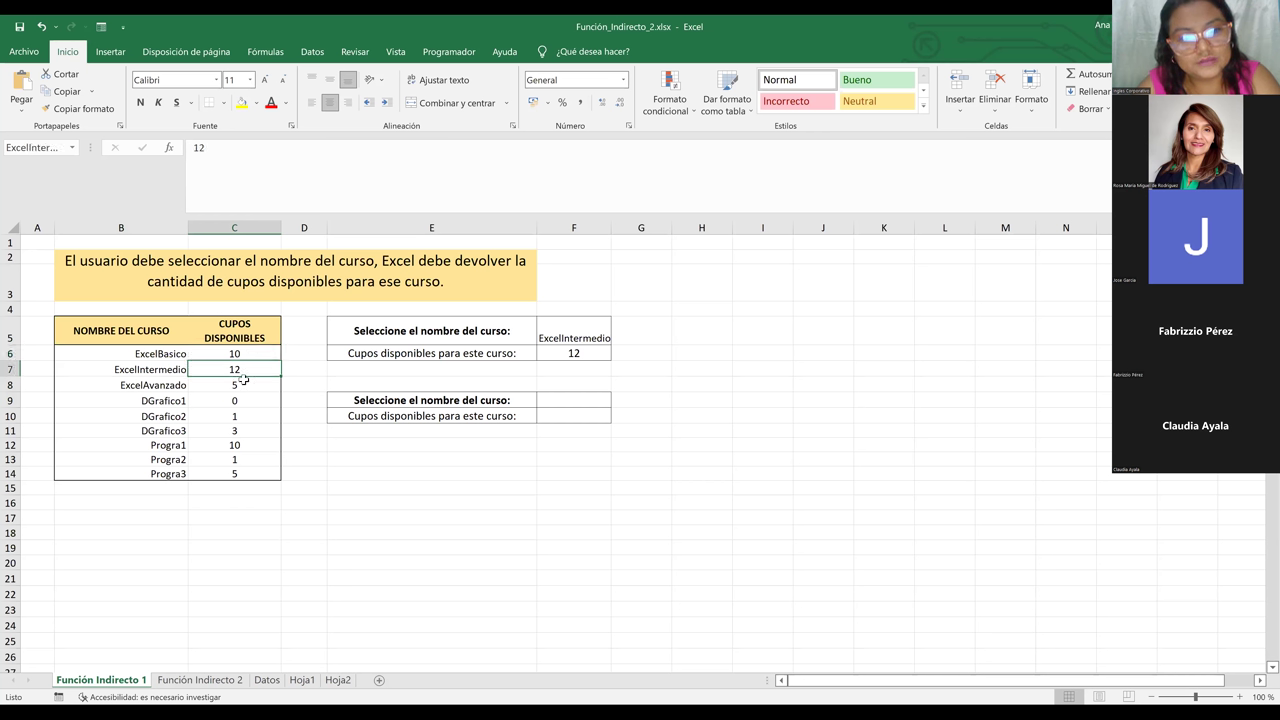
pyautogui.click(244, 385)
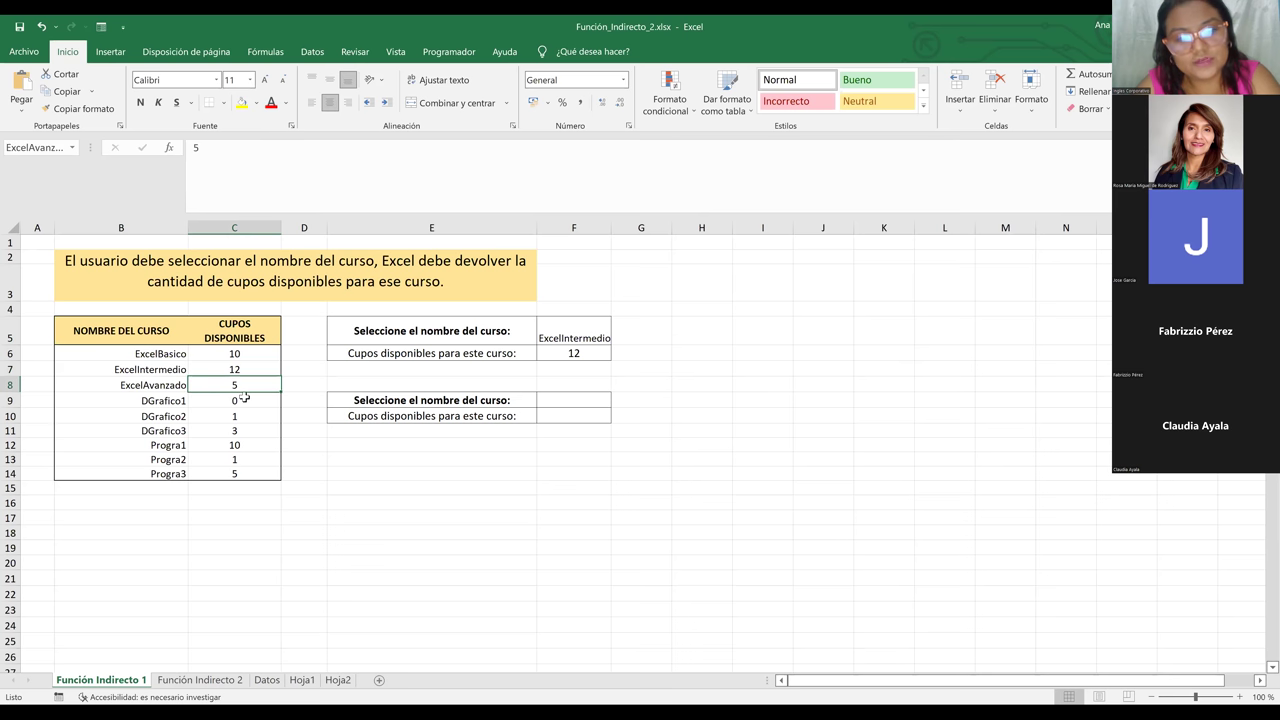
pyautogui.click(160, 353)
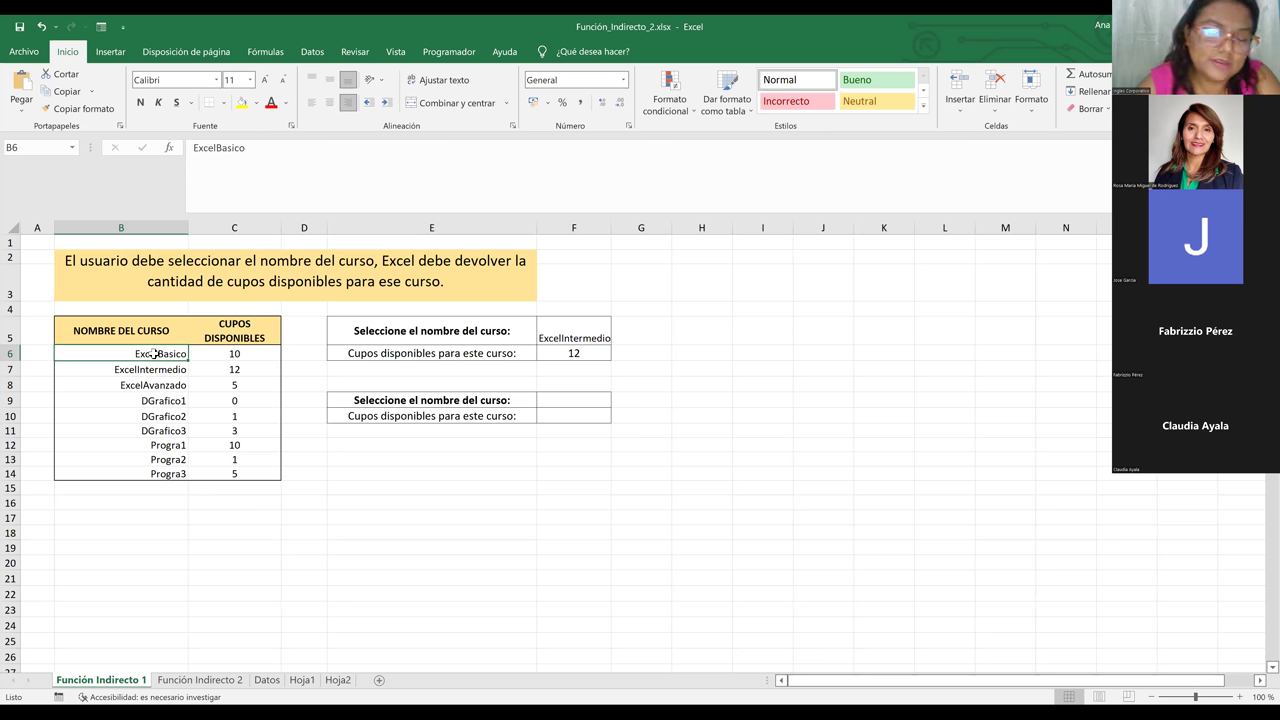
pyautogui.click(242, 353)
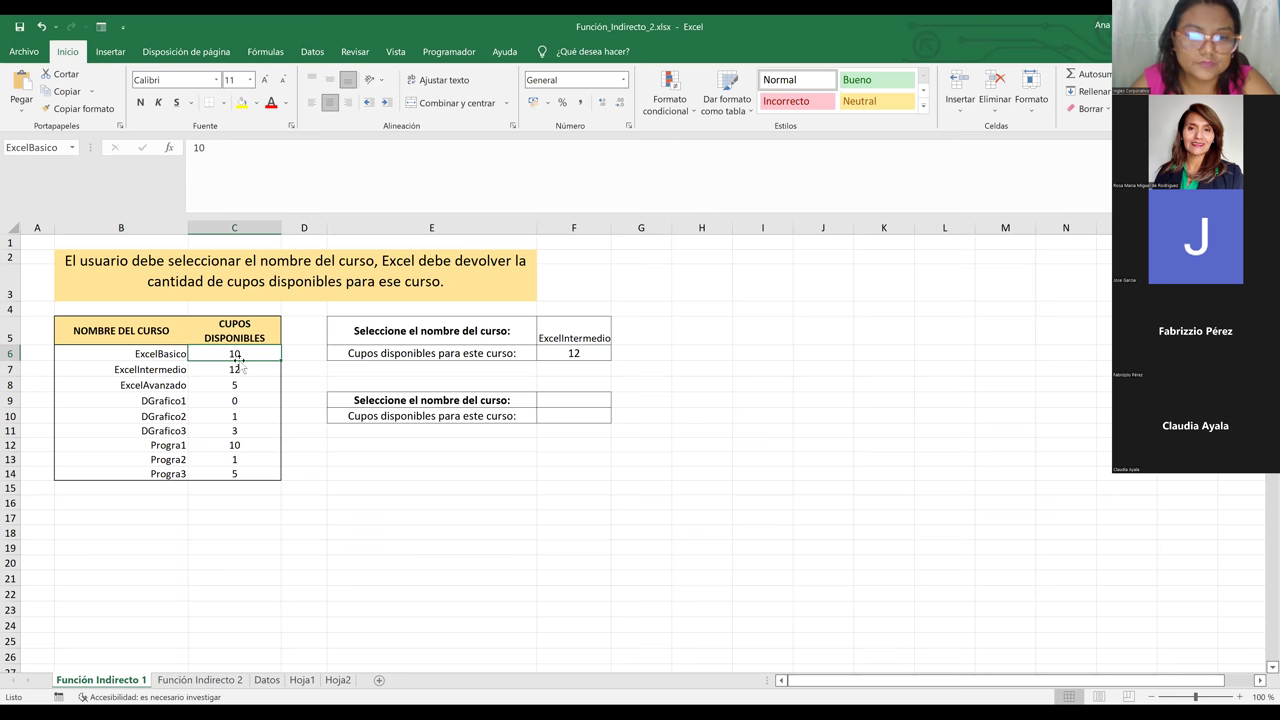
pyautogui.click(246, 384)
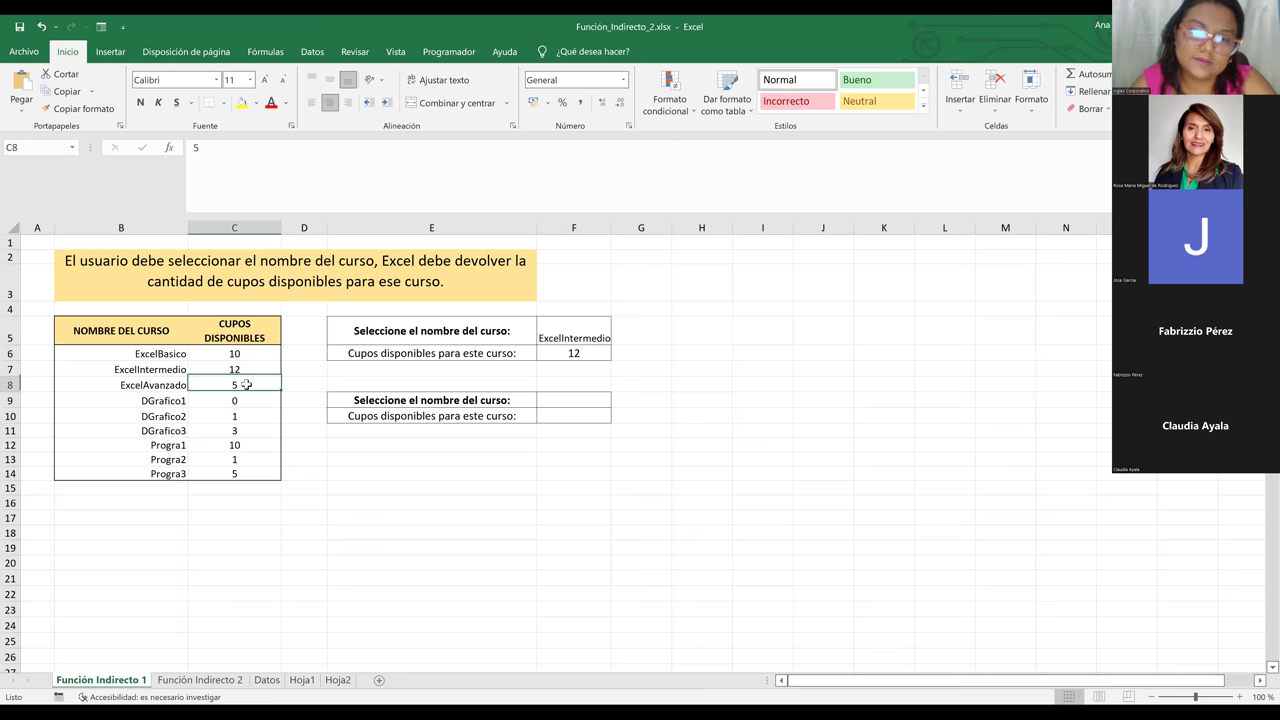
pyautogui.click(573, 353)
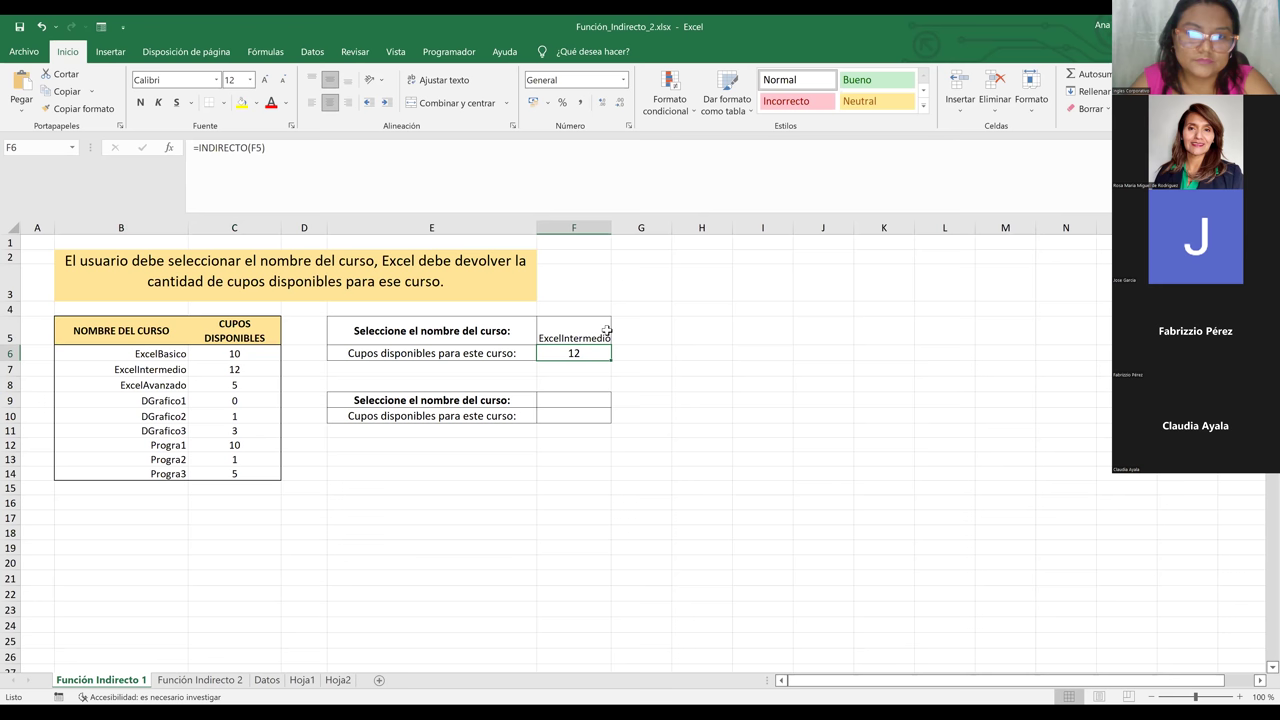
# - Pick DGrafico1 from the F5 course dropdown so F6 shows 0 available seats
pyautogui.click(604, 334)
pyautogui.click(617, 338)
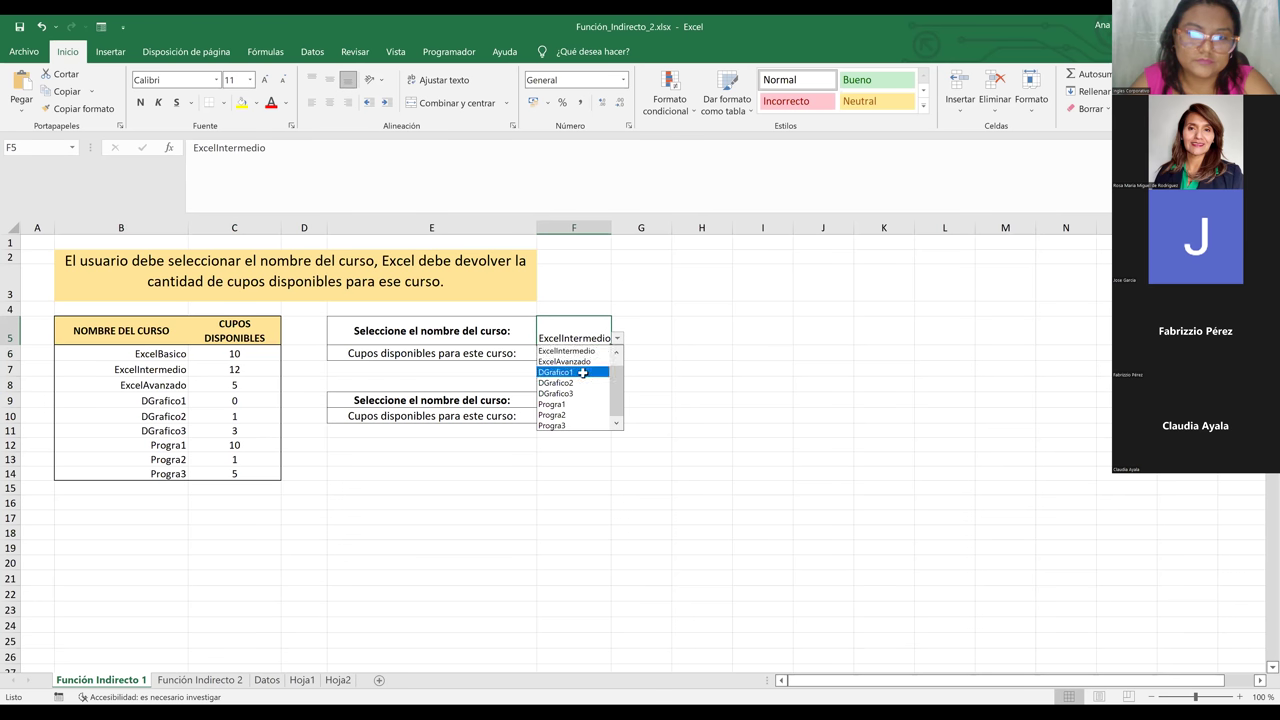
pyautogui.click(583, 377)
pyautogui.click(661, 356)
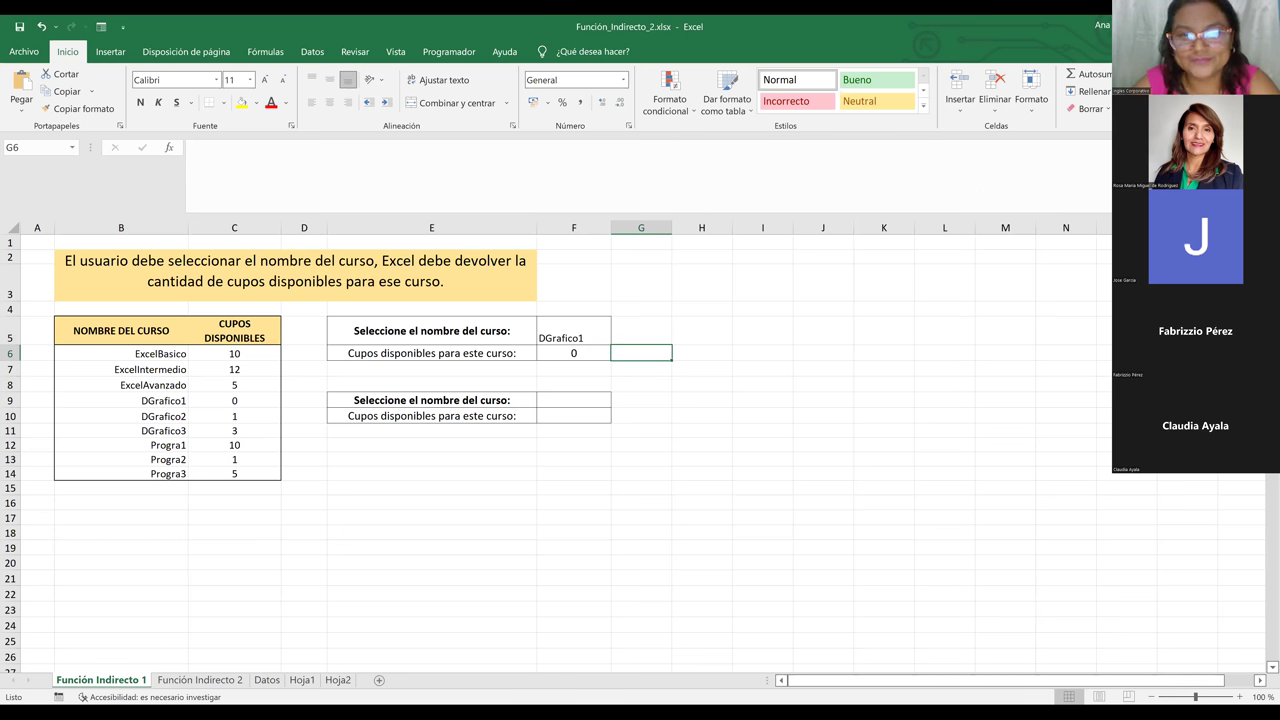
pyautogui.click(762, 547)
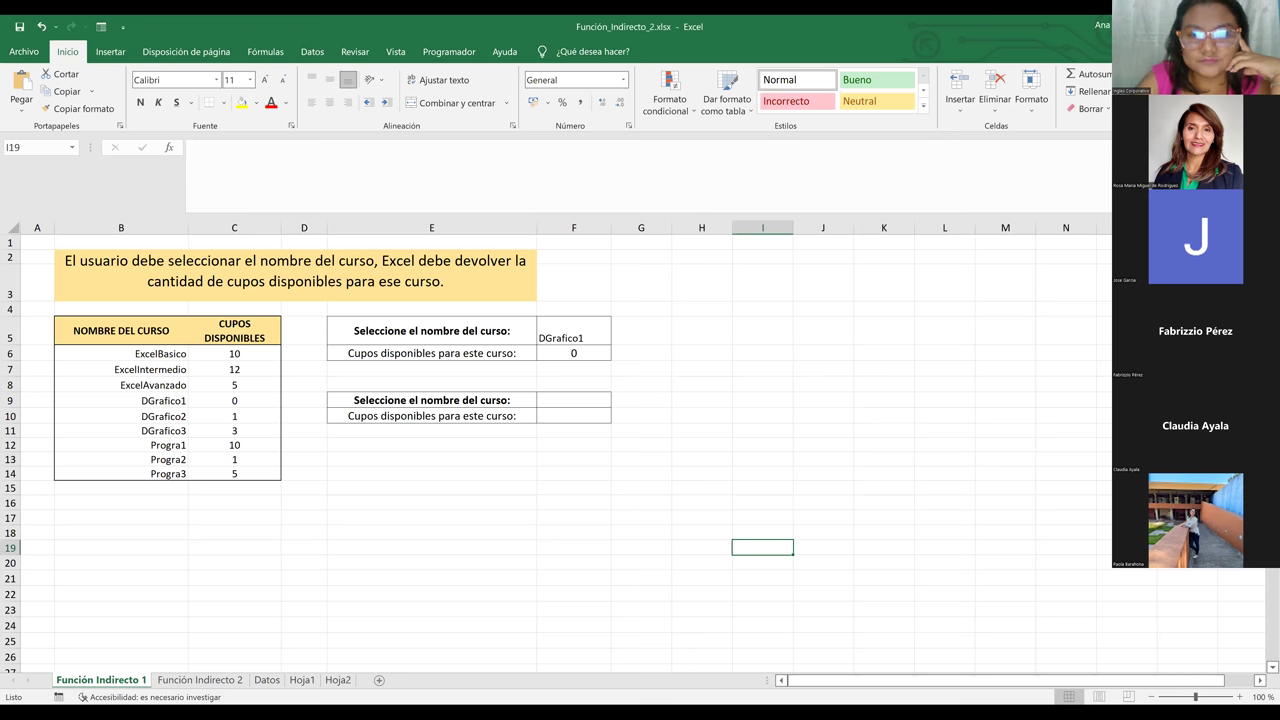
pyautogui.click(971, 273)
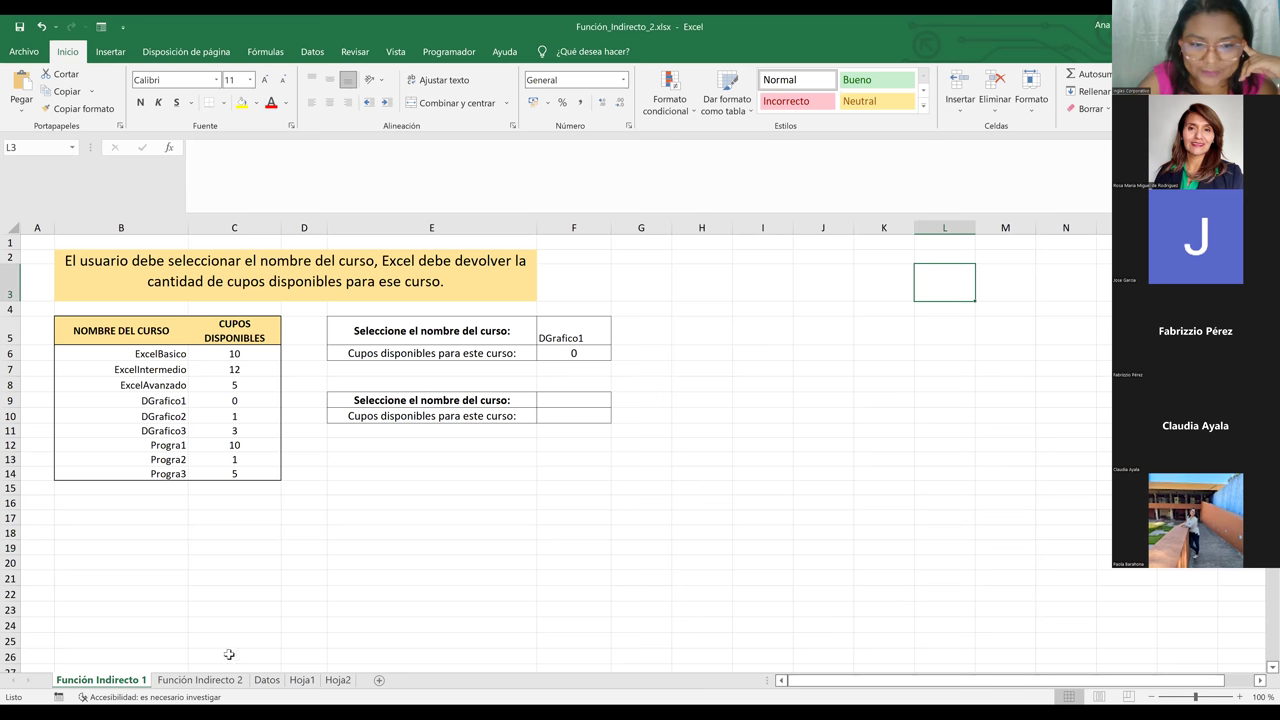
pyautogui.click(523, 520)
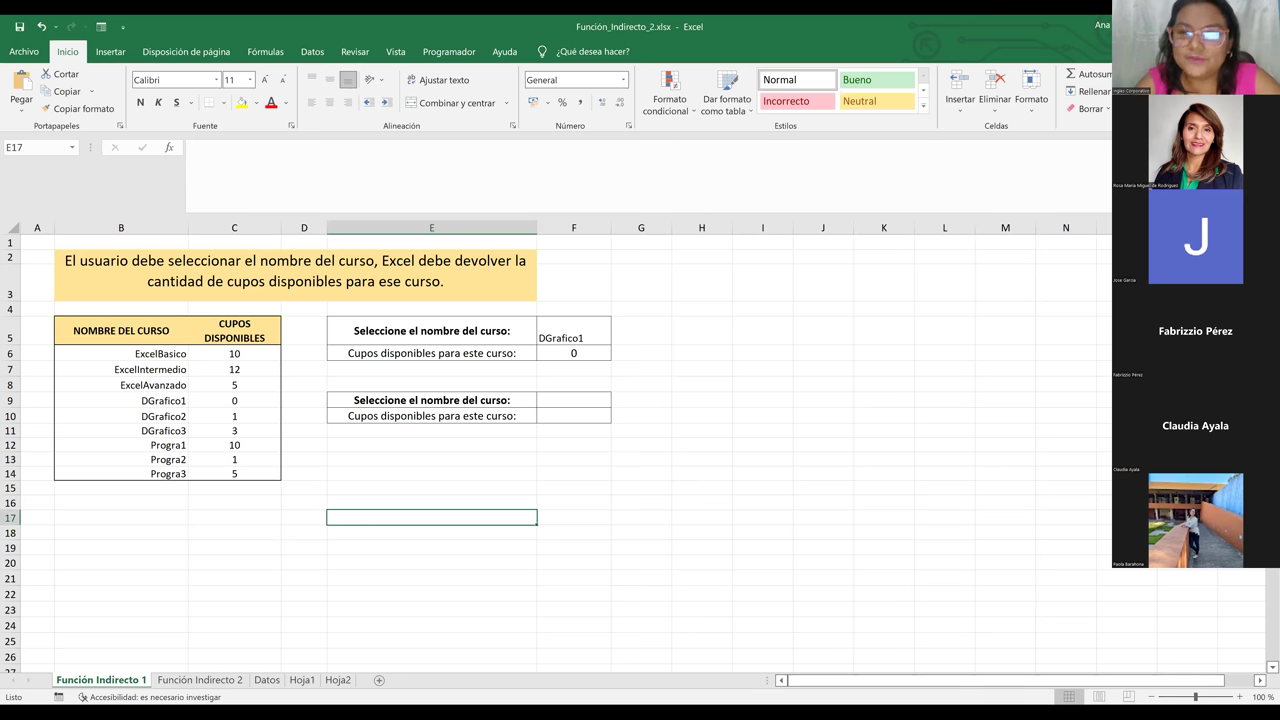
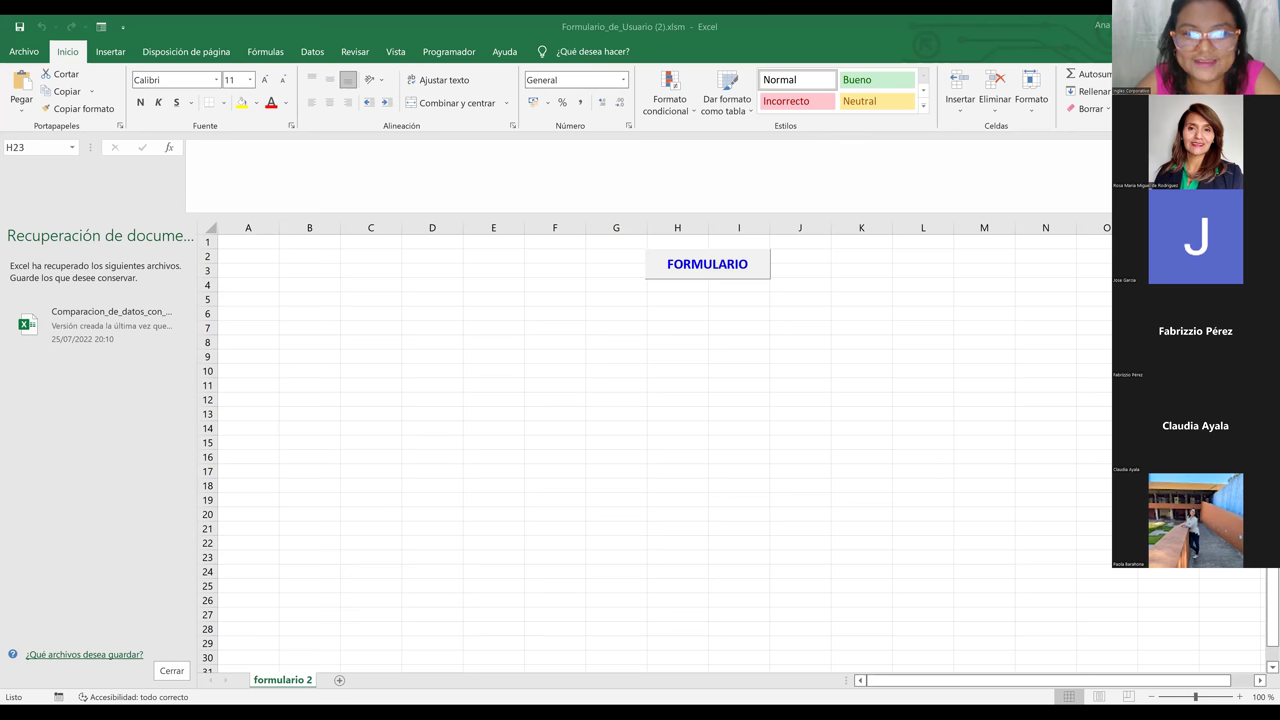
# - Dismiss Document Recovery, insert a blank sheet keeping the name Hoja2, and show the Programador commands
pyautogui.click(677, 557)
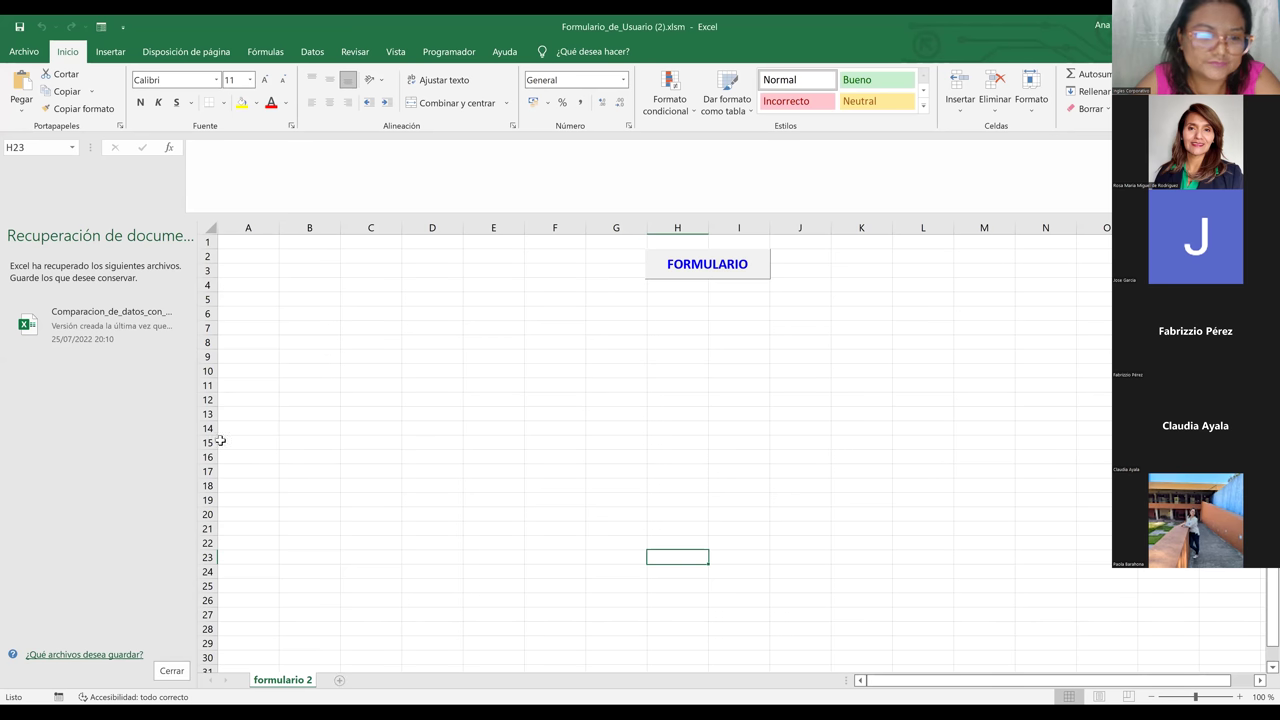
pyautogui.click(171, 670)
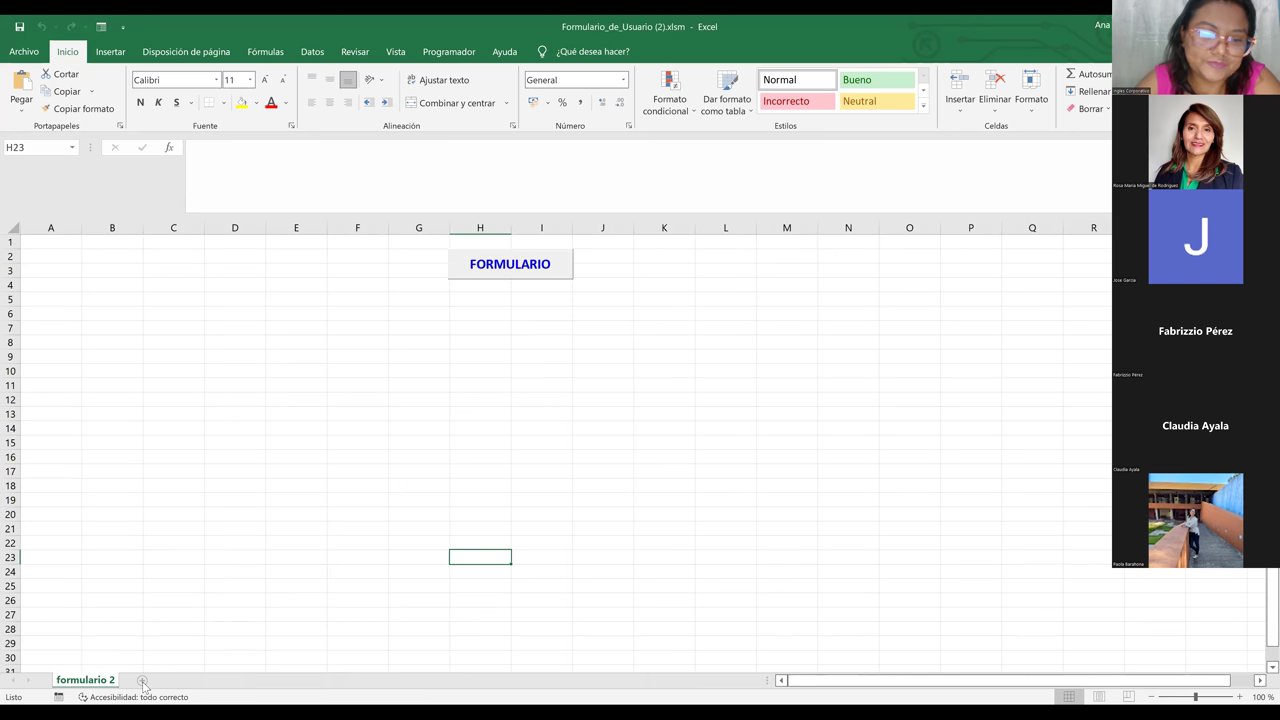
pyautogui.hotkey('shift', 'F11')
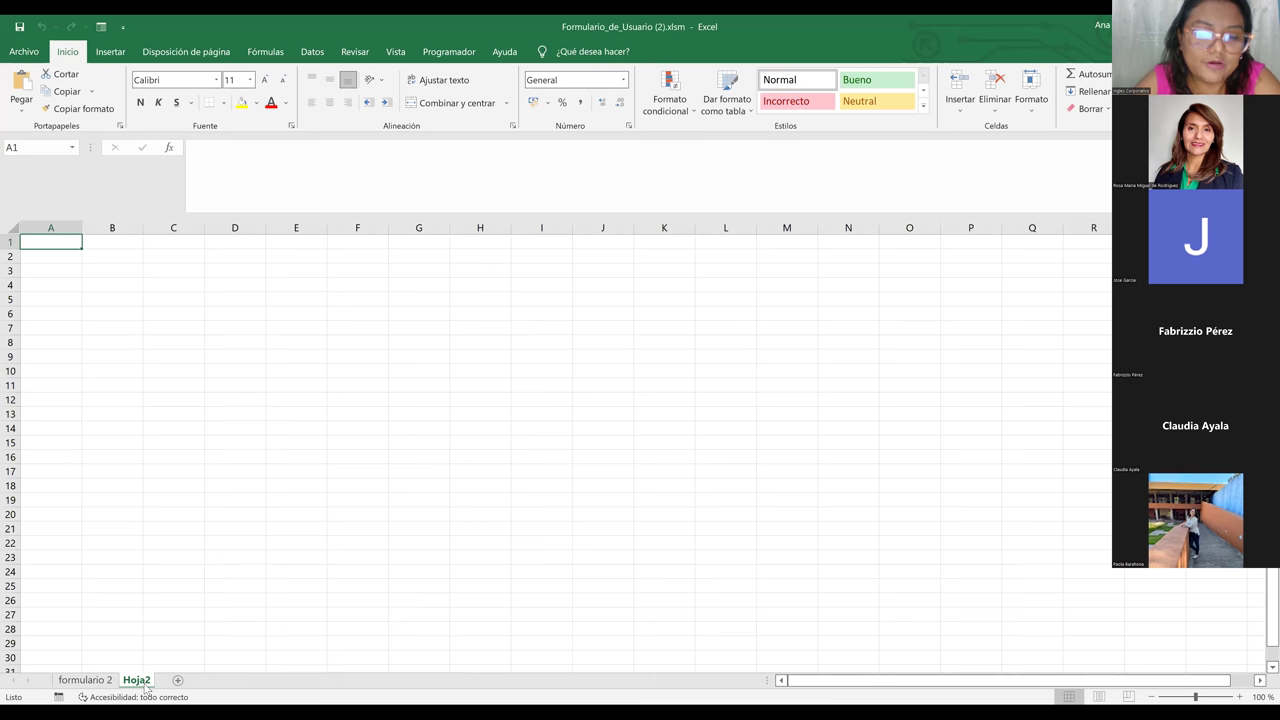
pyautogui.doubleClick(140, 681)
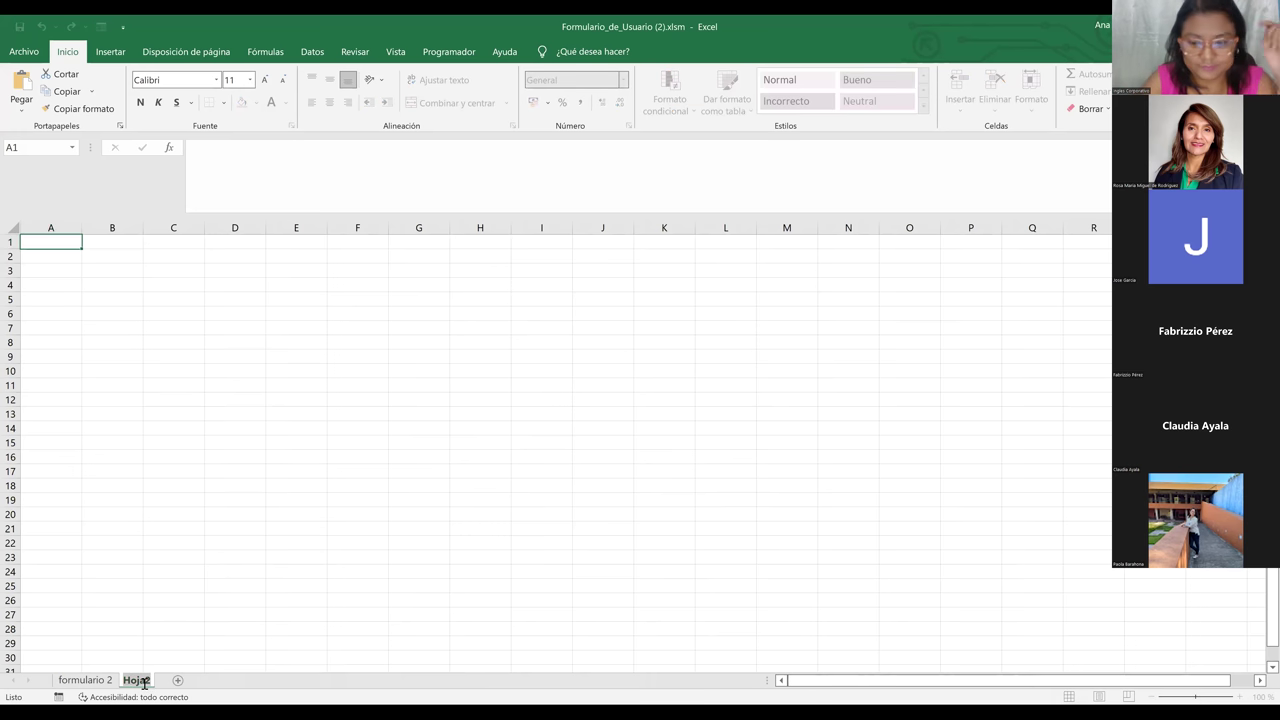
pyautogui.click(389, 514)
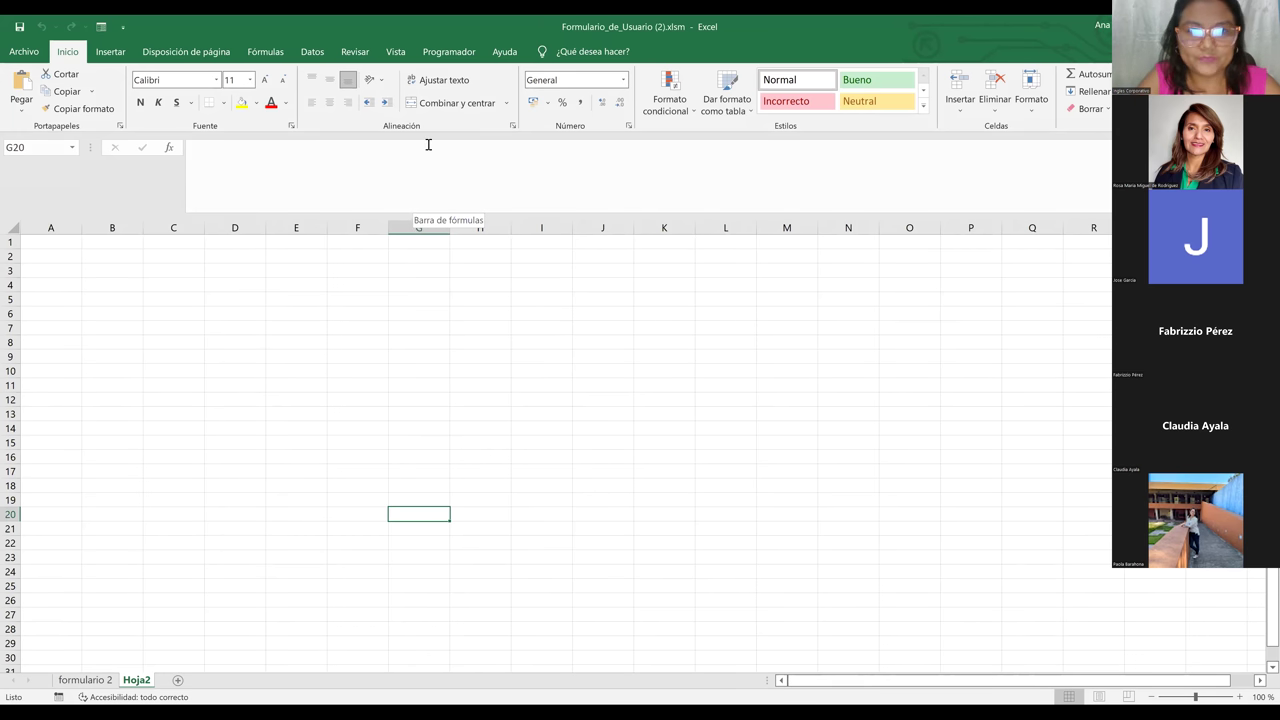
pyautogui.click(460, 55)
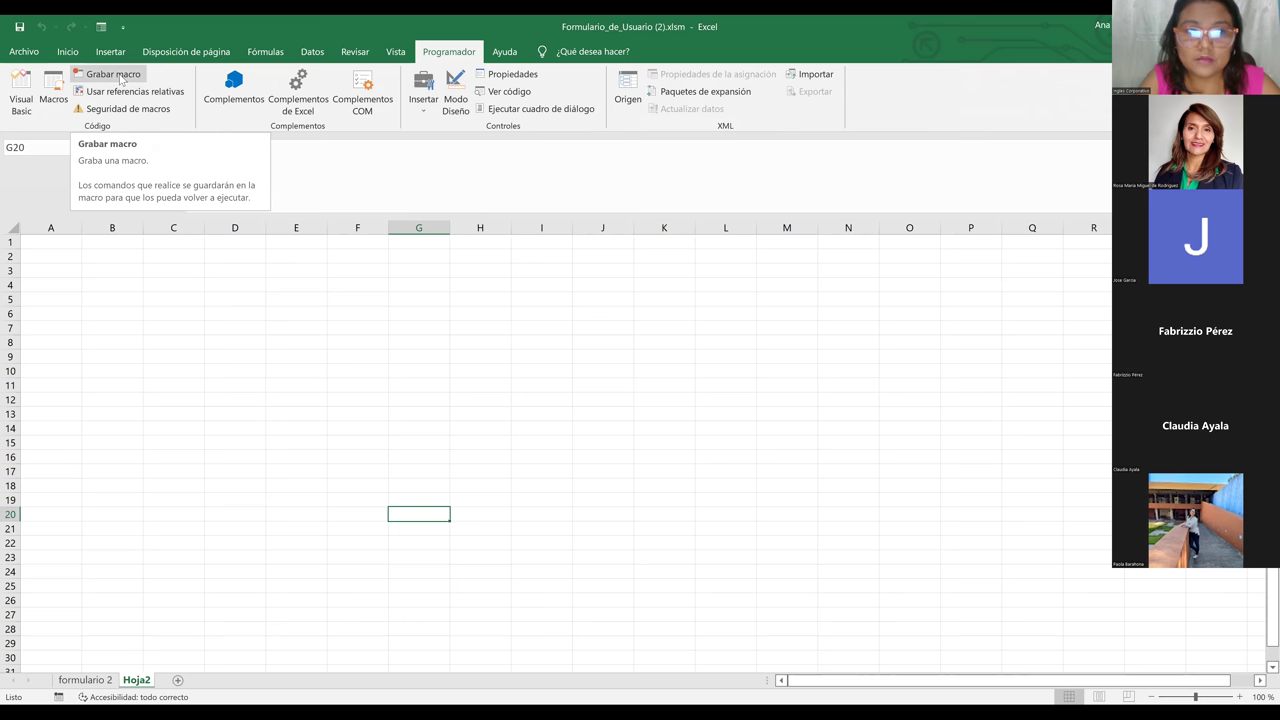
# - Start recording a macro named registrodeestudiantes in the personal macro workbook
pyautogui.click(121, 79)
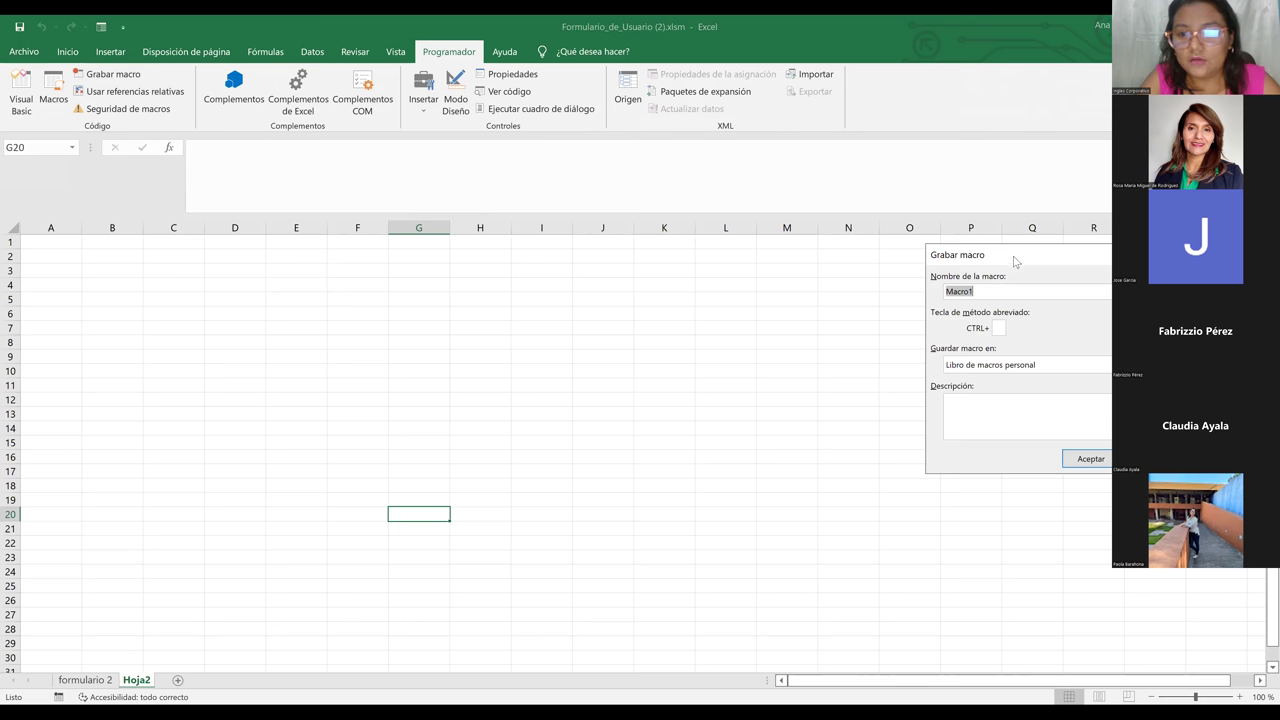
pyautogui.click(634, 309)
pyautogui.press('BackSpace')
pyautogui.press('BackSpace')
pyautogui.press('BackSpace')
pyautogui.press('BackSpace')
pyautogui.press('BackSpace')
pyautogui.press('BackSpace')
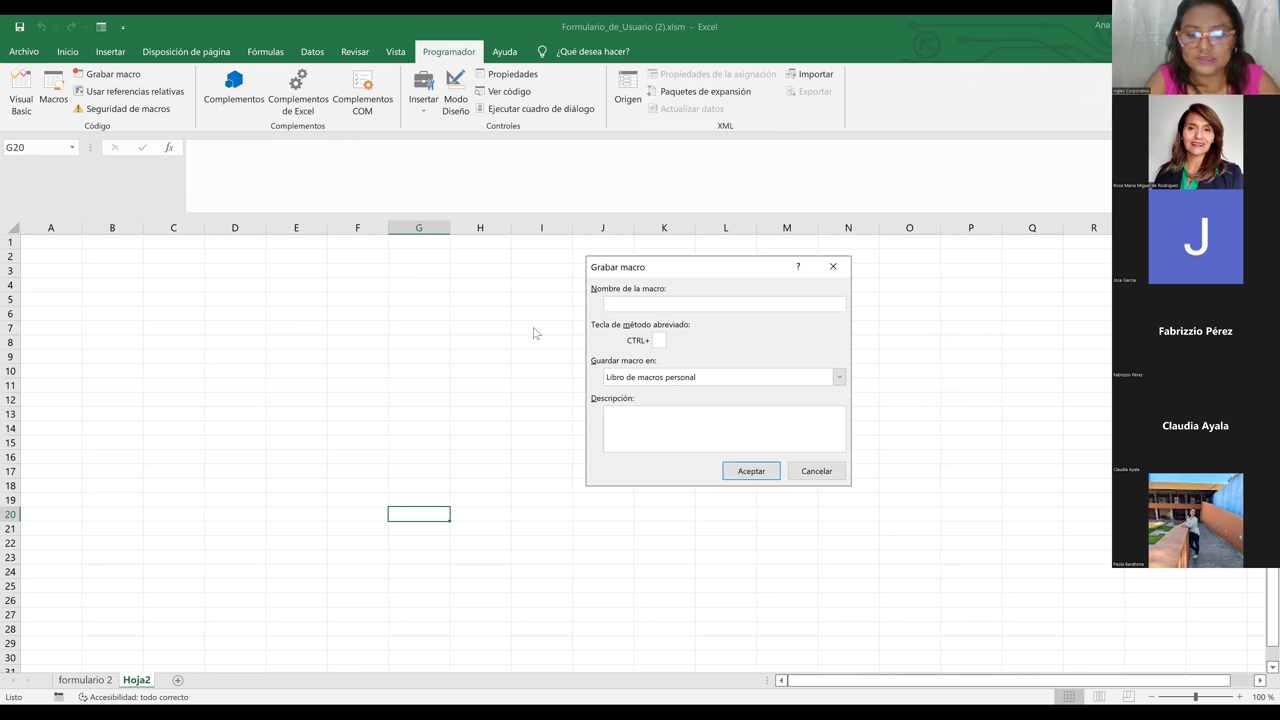
pyautogui.write('res')
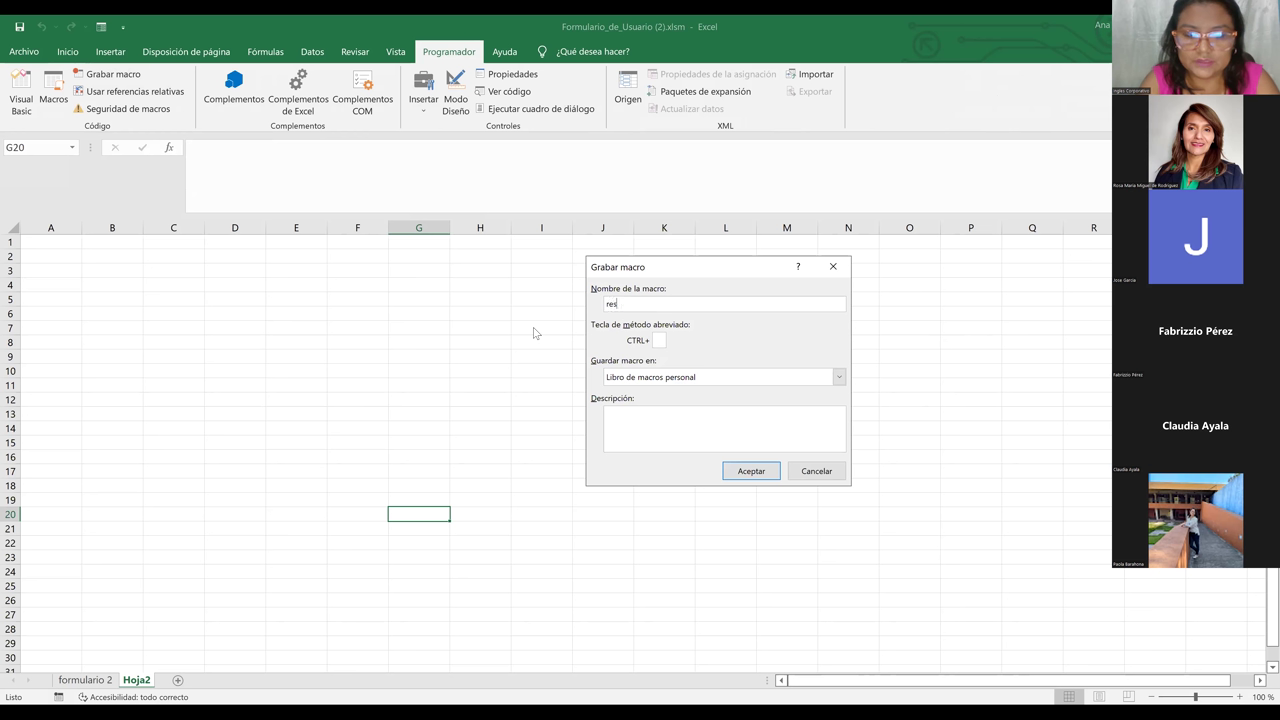
pyautogui.write('gistr')
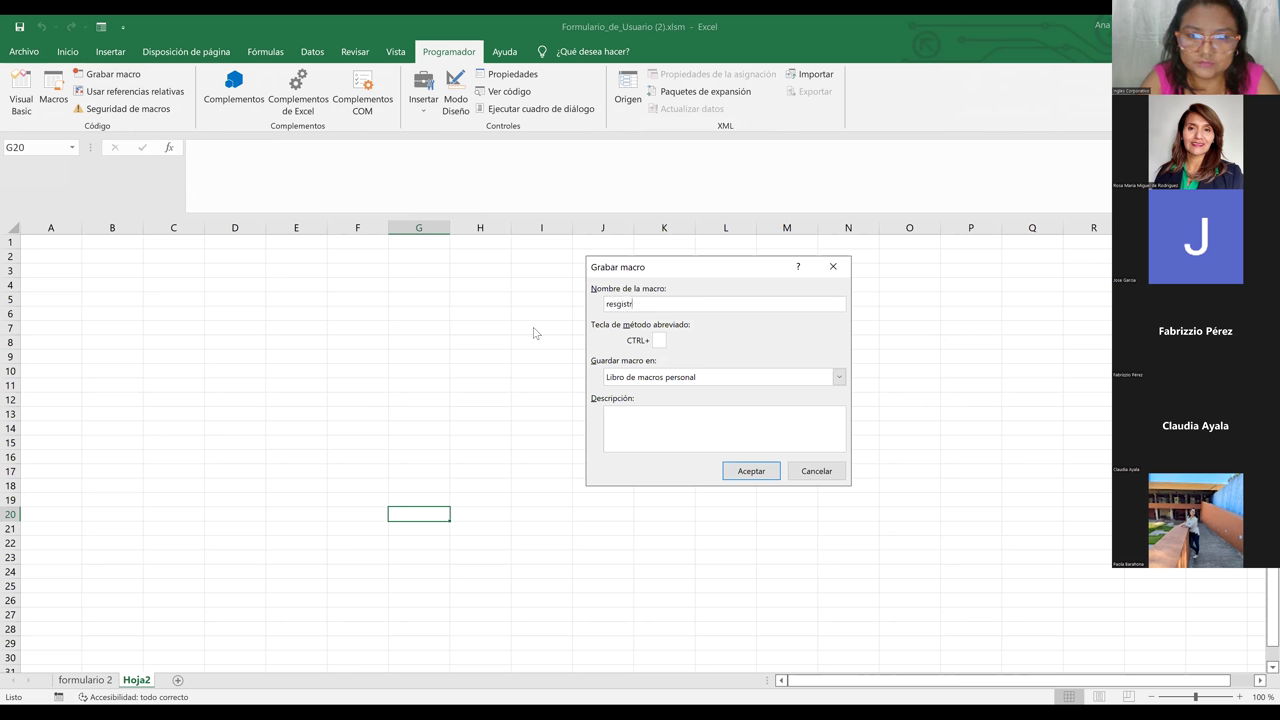
pyautogui.write('o deestu')
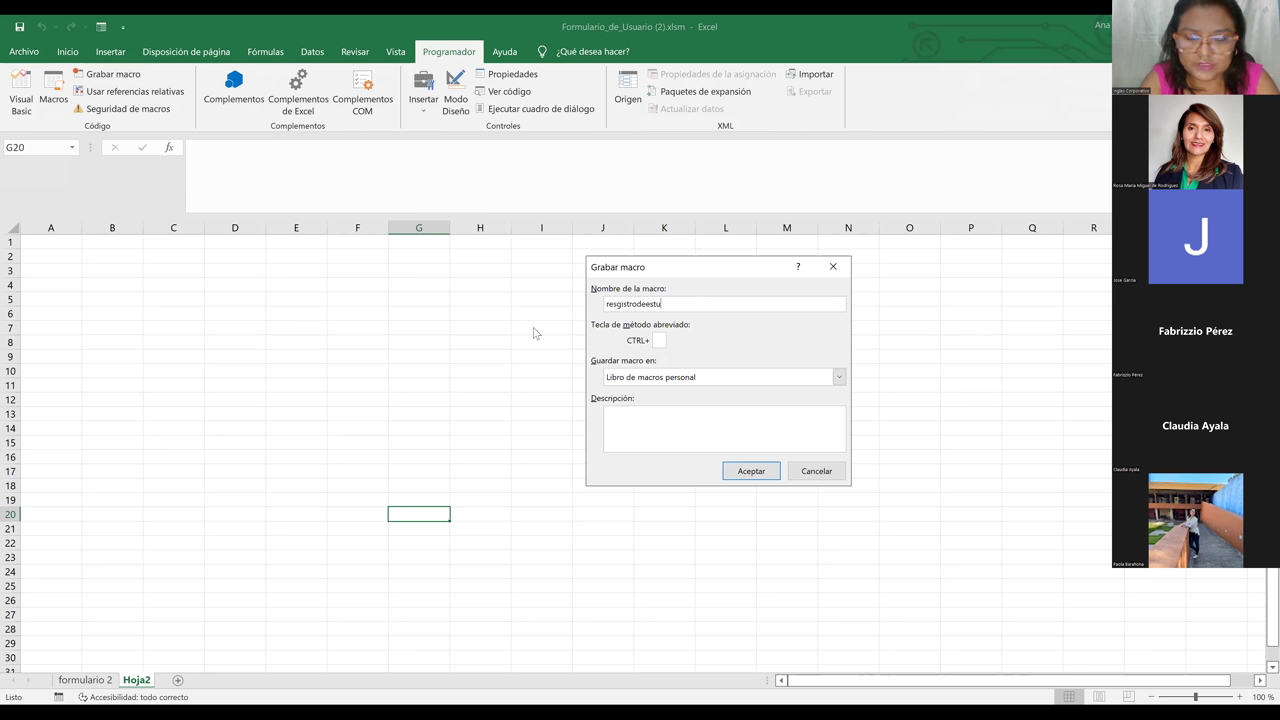
pyautogui.write('diantes')
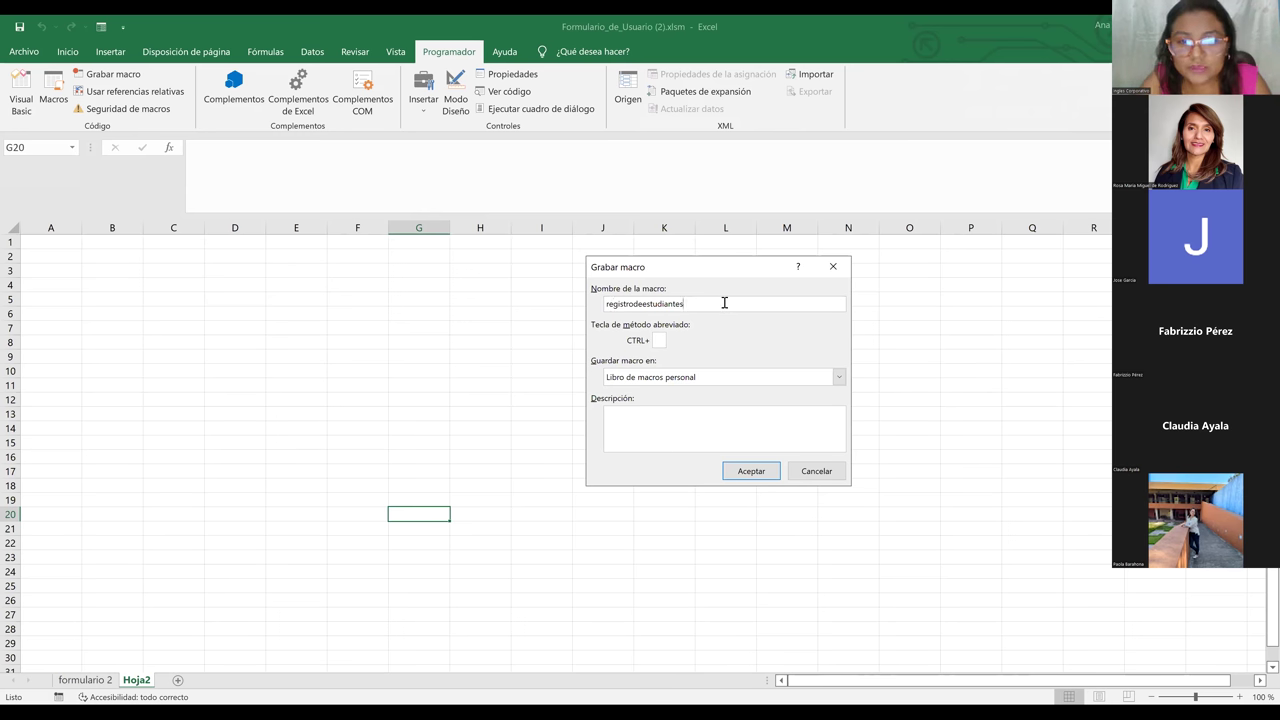
pyautogui.doubleClick(606, 305)
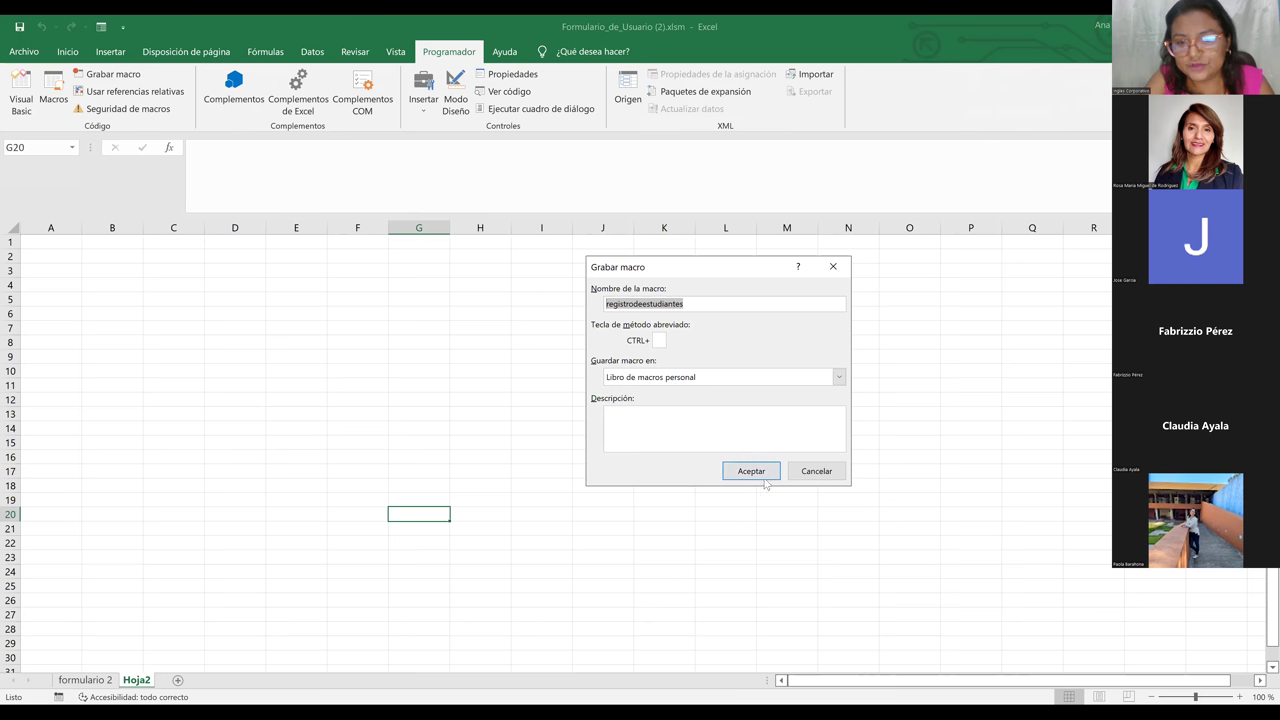
pyautogui.click(762, 474)
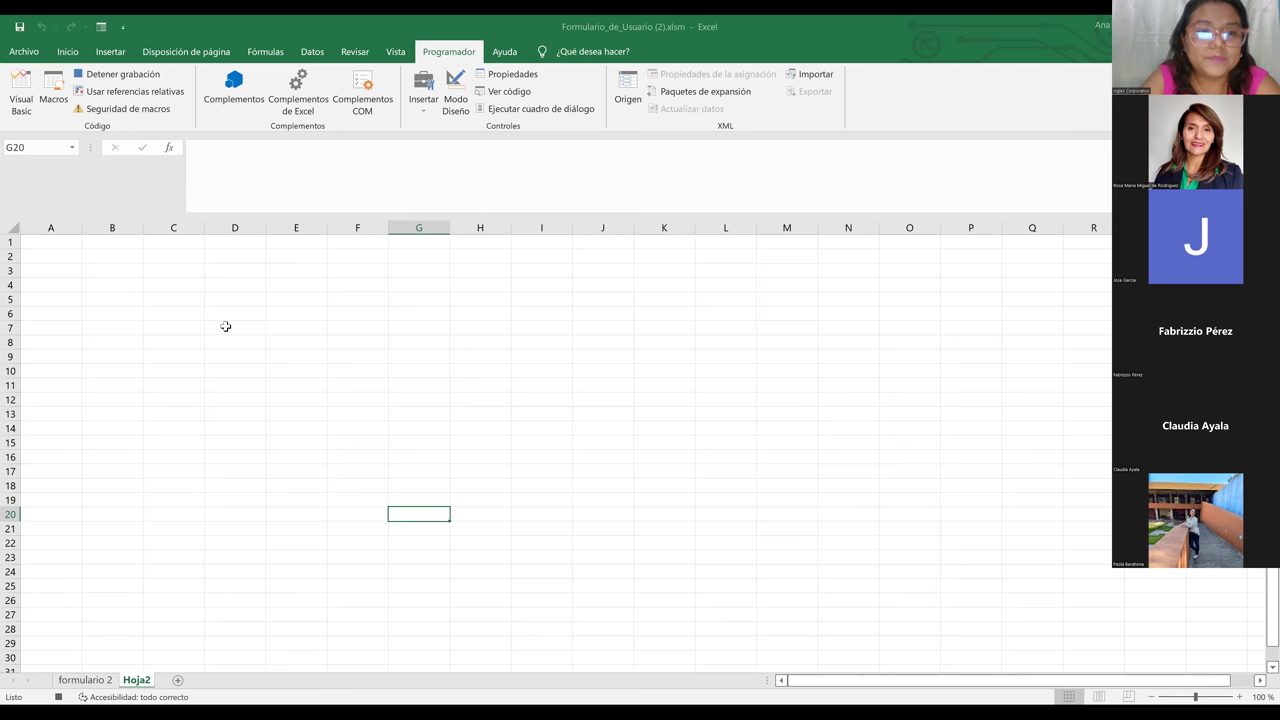
# - Enter the header Nombres in cell D4
pyautogui.click(233, 282)
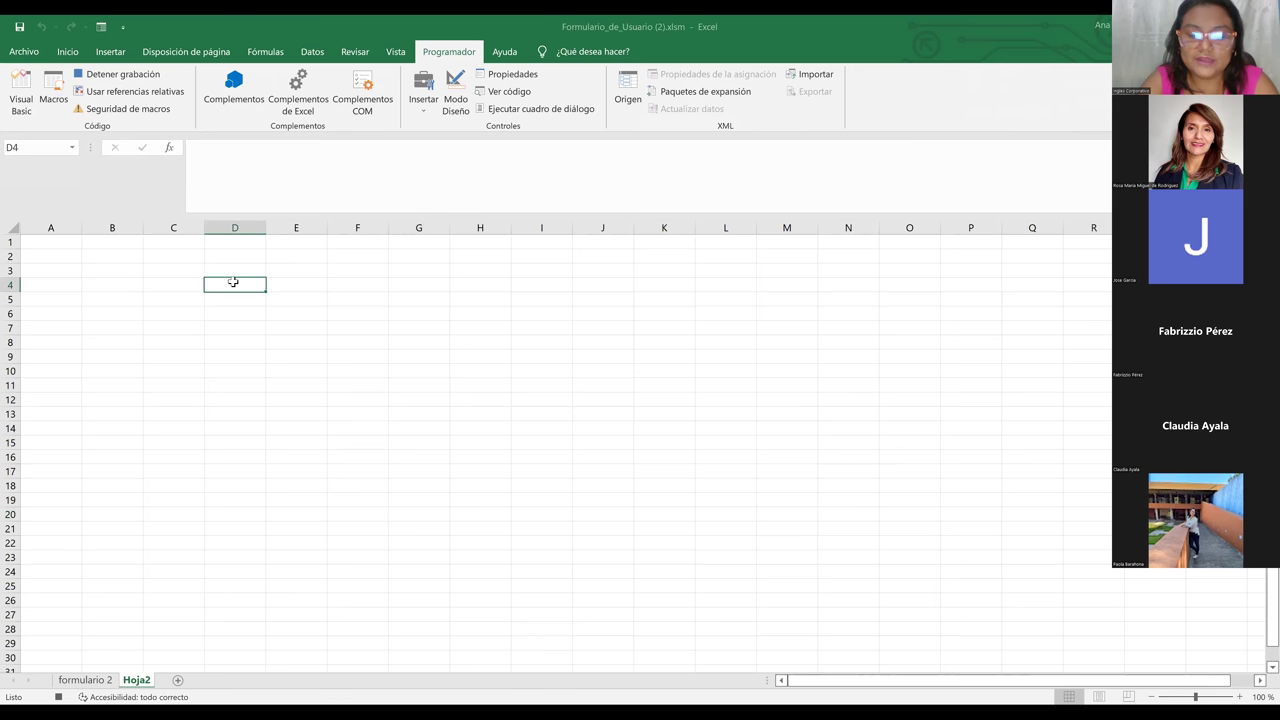
pyautogui.write('Nombre')
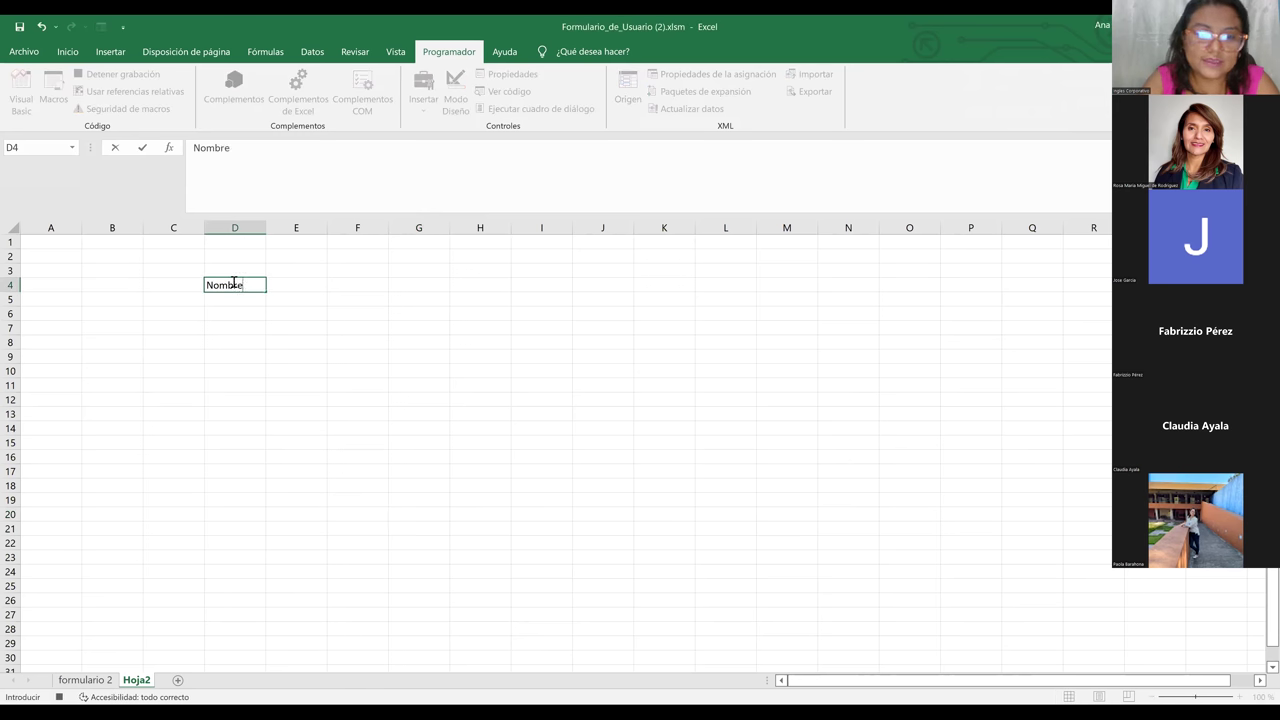
pyautogui.press('Tab')
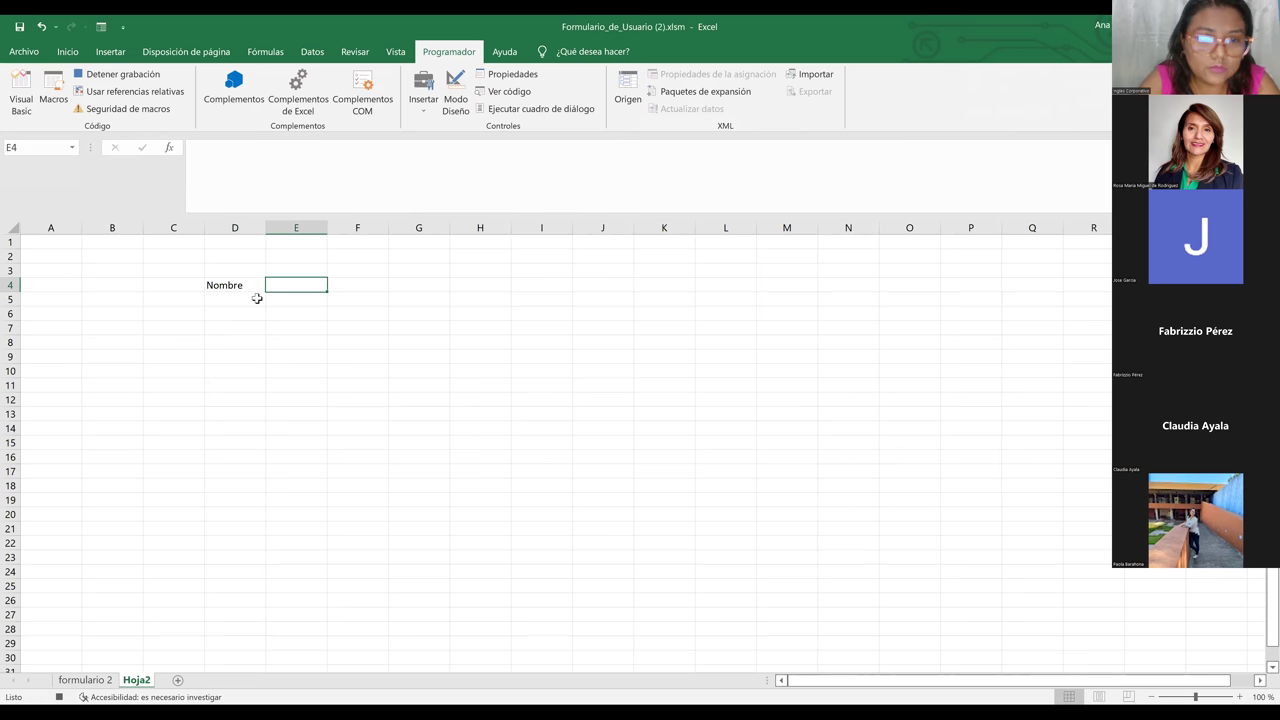
pyautogui.write('N')
pyautogui.press('BackSpace')
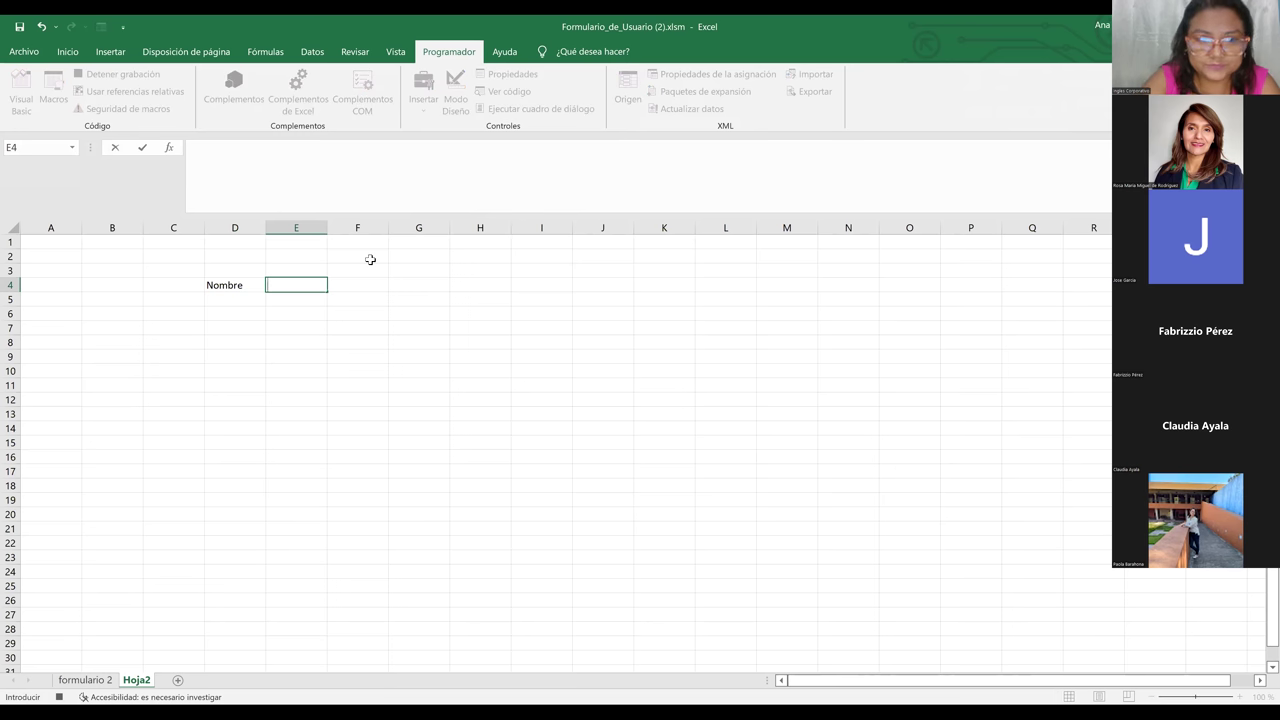
pyautogui.doubleClick(257, 284)
pyautogui.write('s')
pyautogui.click(299, 287)
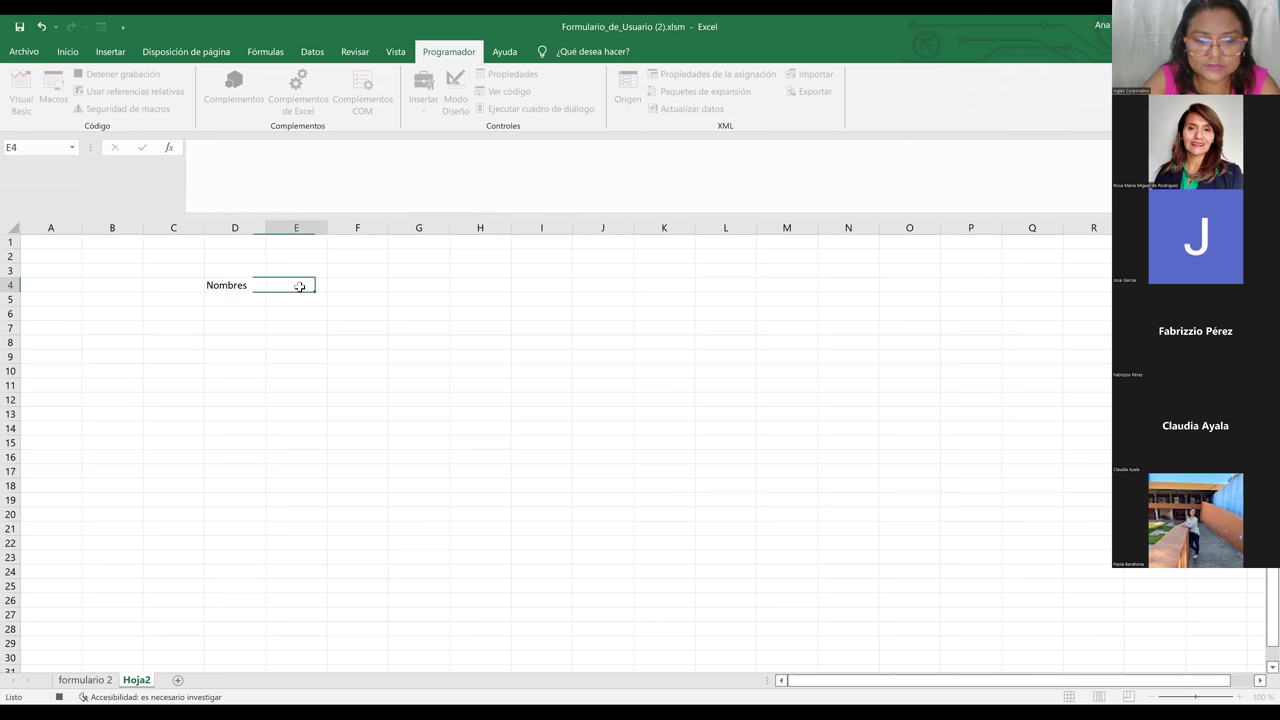
# - Add headers Apellidos, Edad and Dirección in E4:G4, and Nº in C4
pyautogui.write('Apellidos')
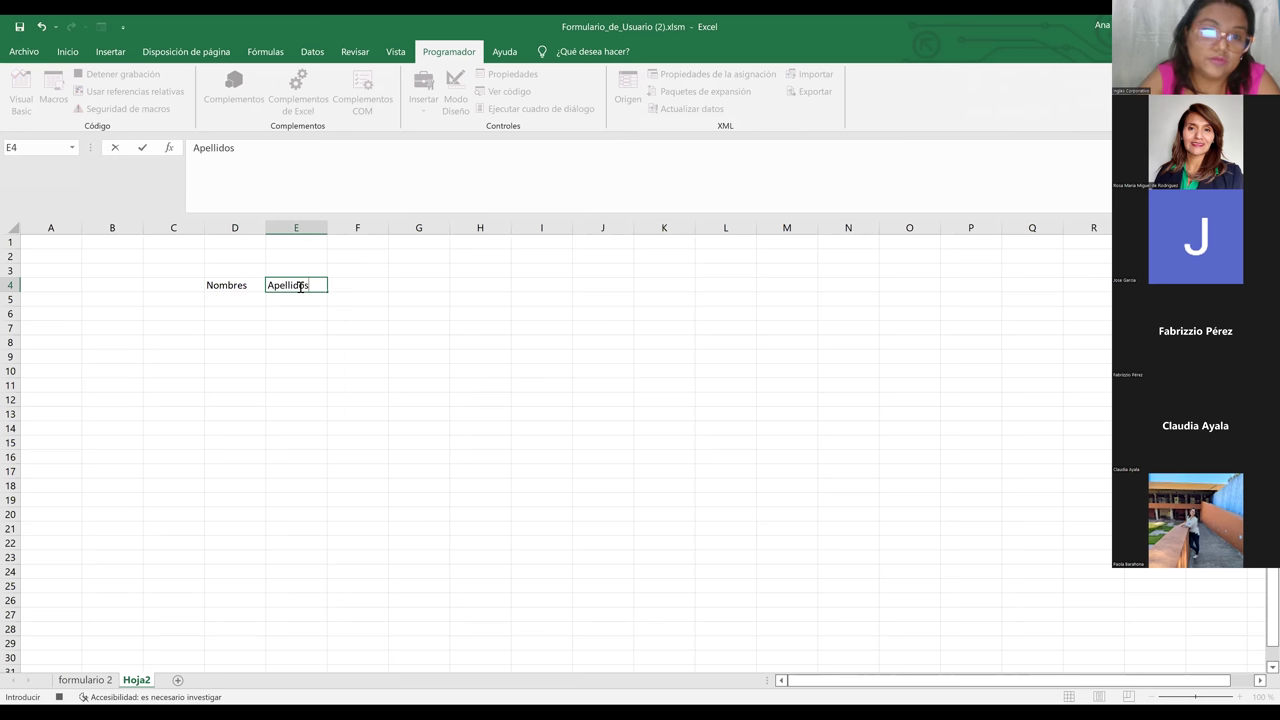
pyautogui.click(354, 281)
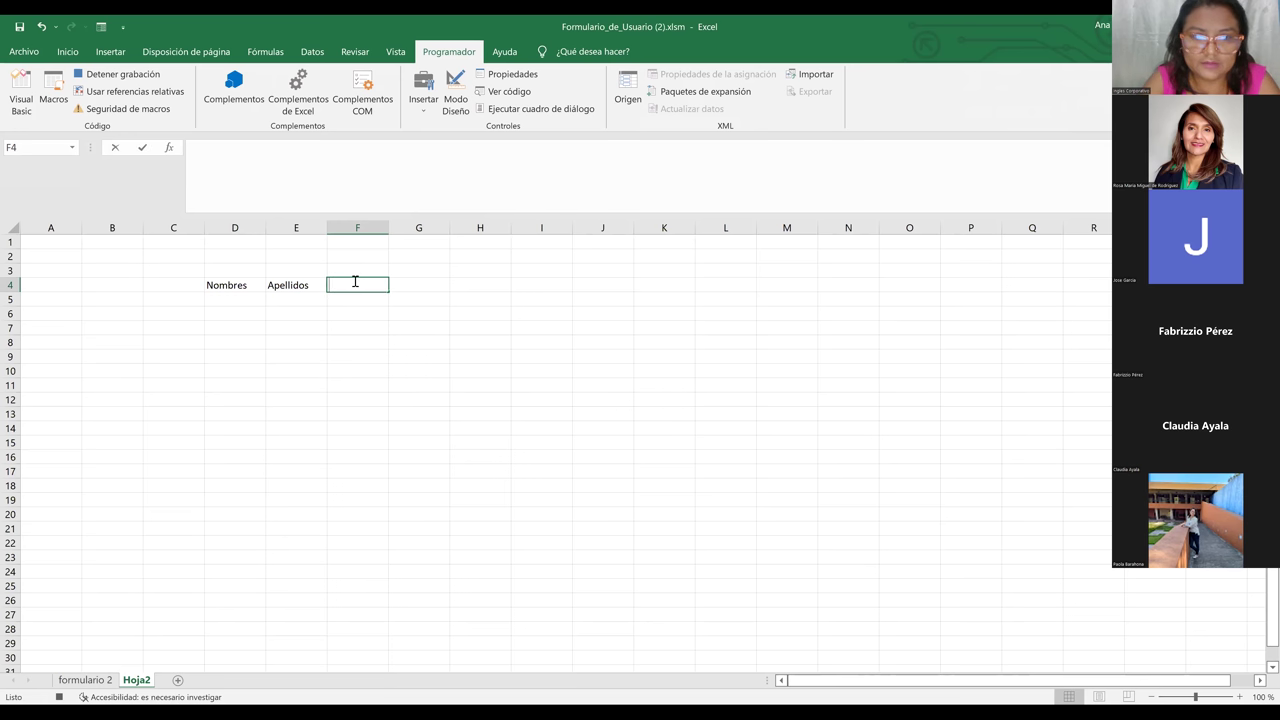
pyautogui.write('Edad')
pyautogui.click(417, 281)
pyautogui.write('Dir')
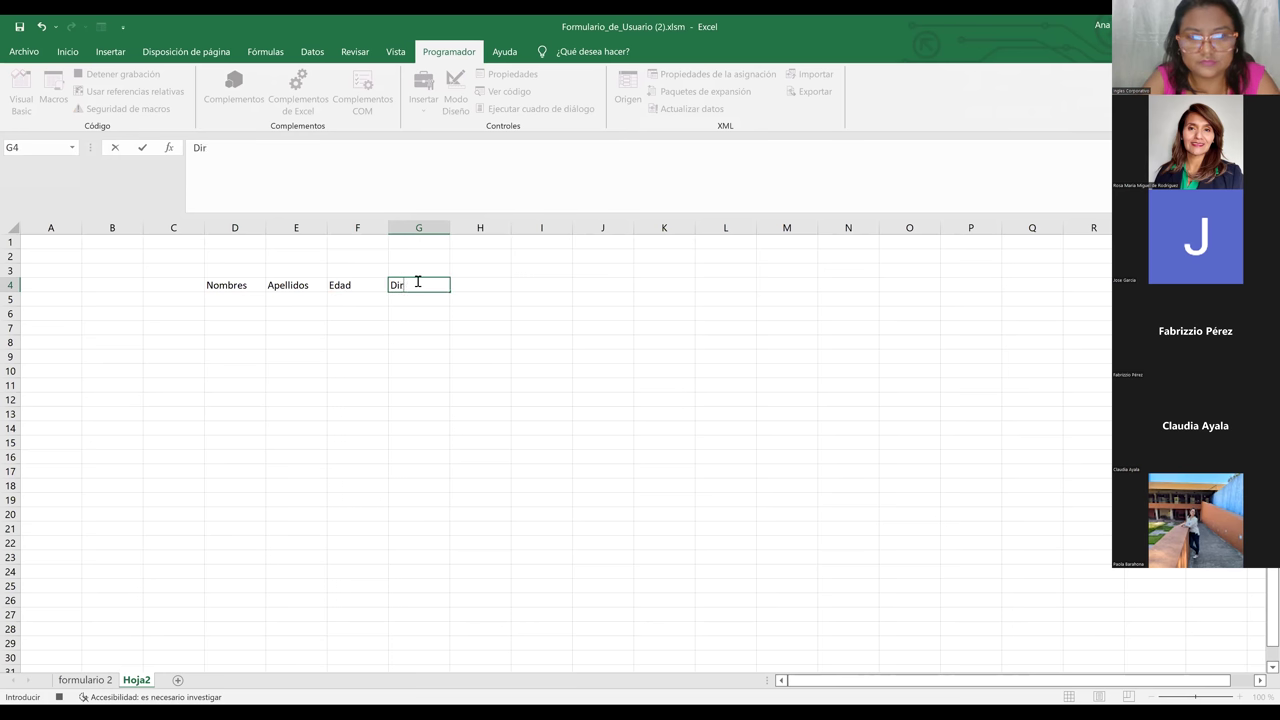
pyautogui.write('ecci')
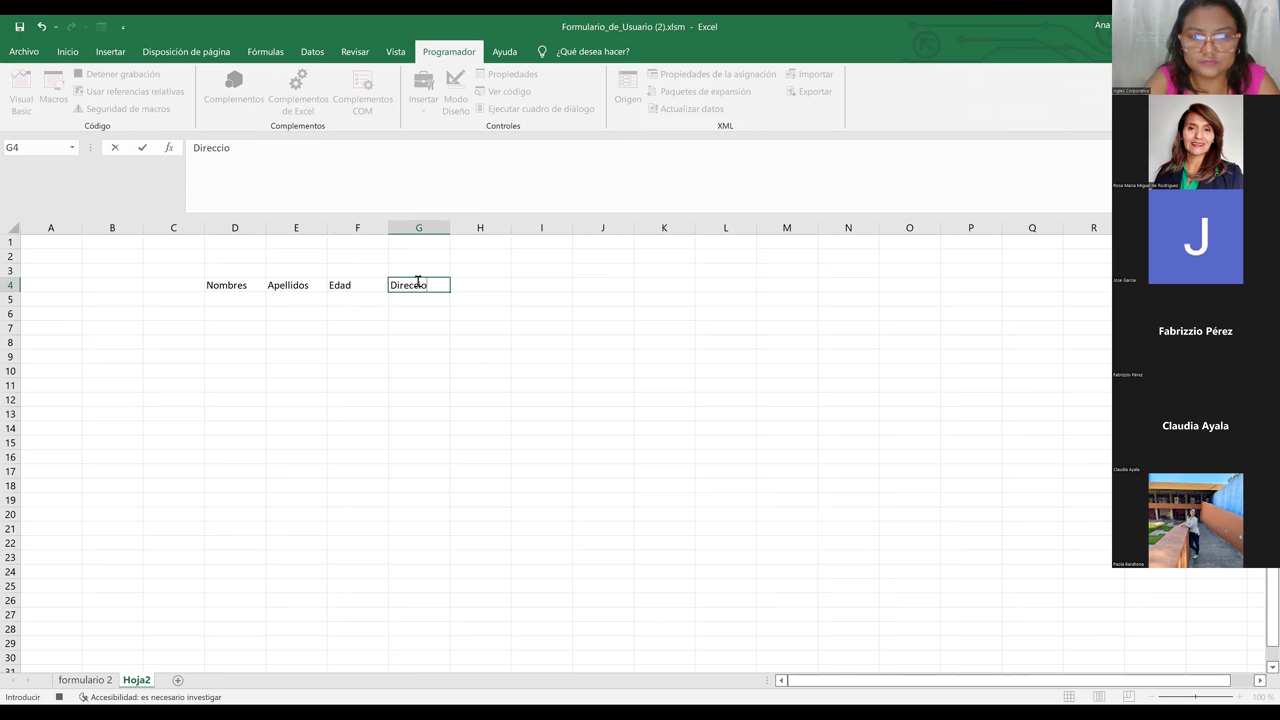
pyautogui.write('ón')
pyautogui.click(478, 288)
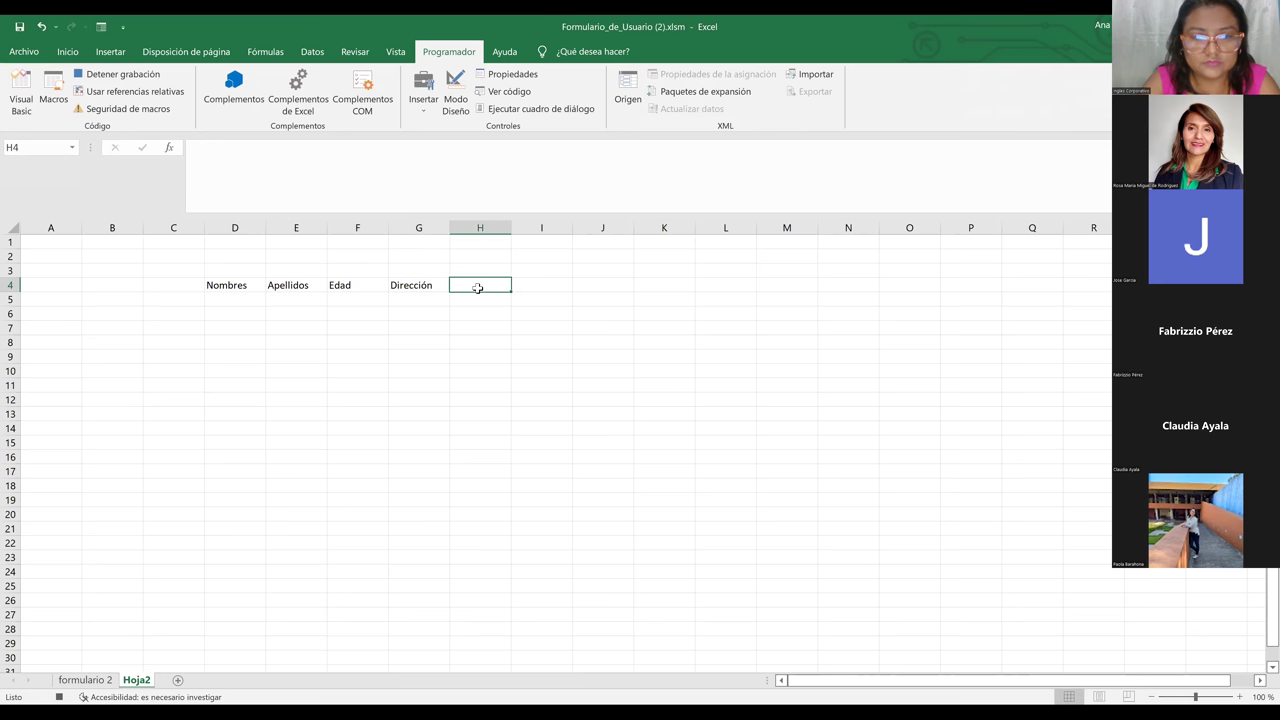
pyautogui.click(178, 287)
pyautogui.write('N')
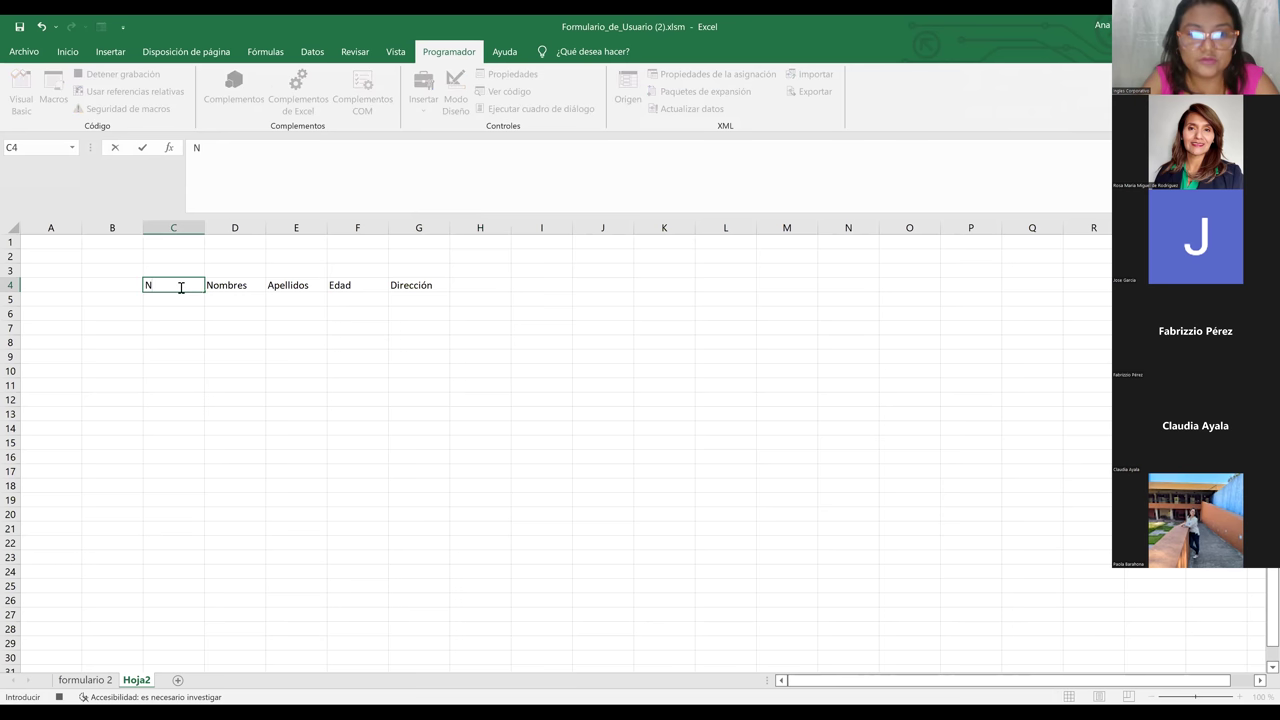
pyautogui.write('º')
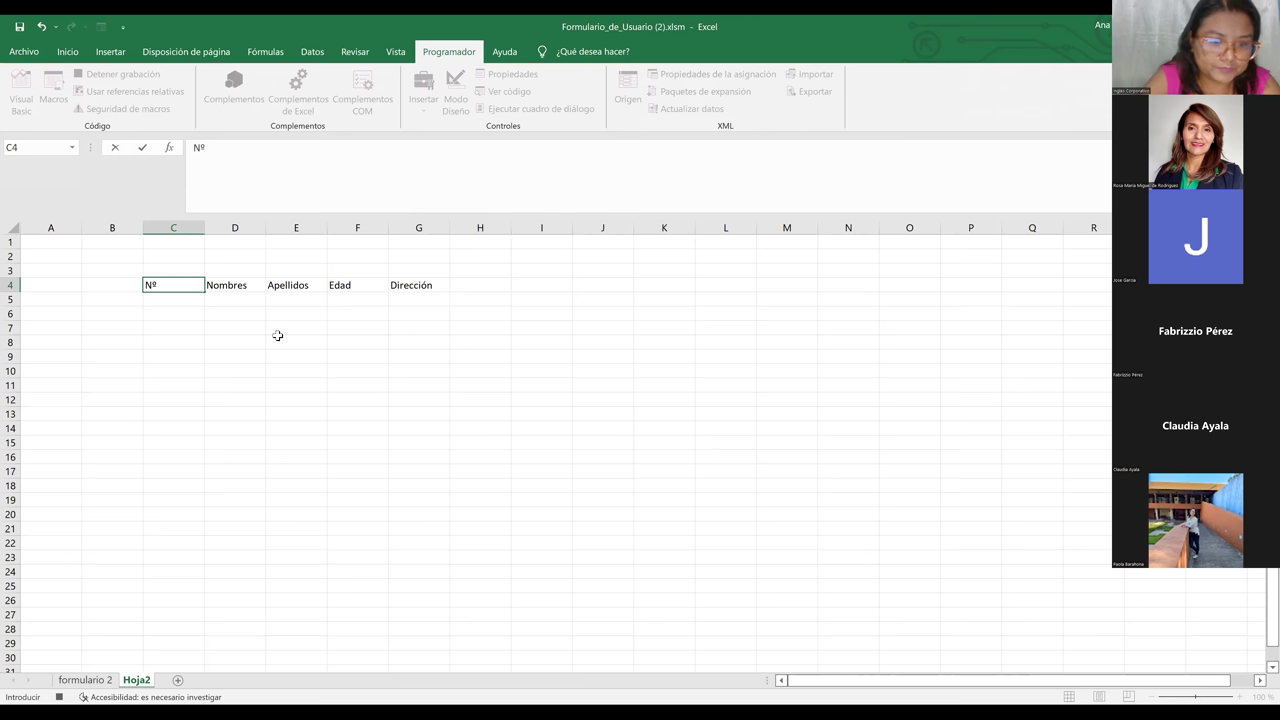
pyautogui.click(365, 325)
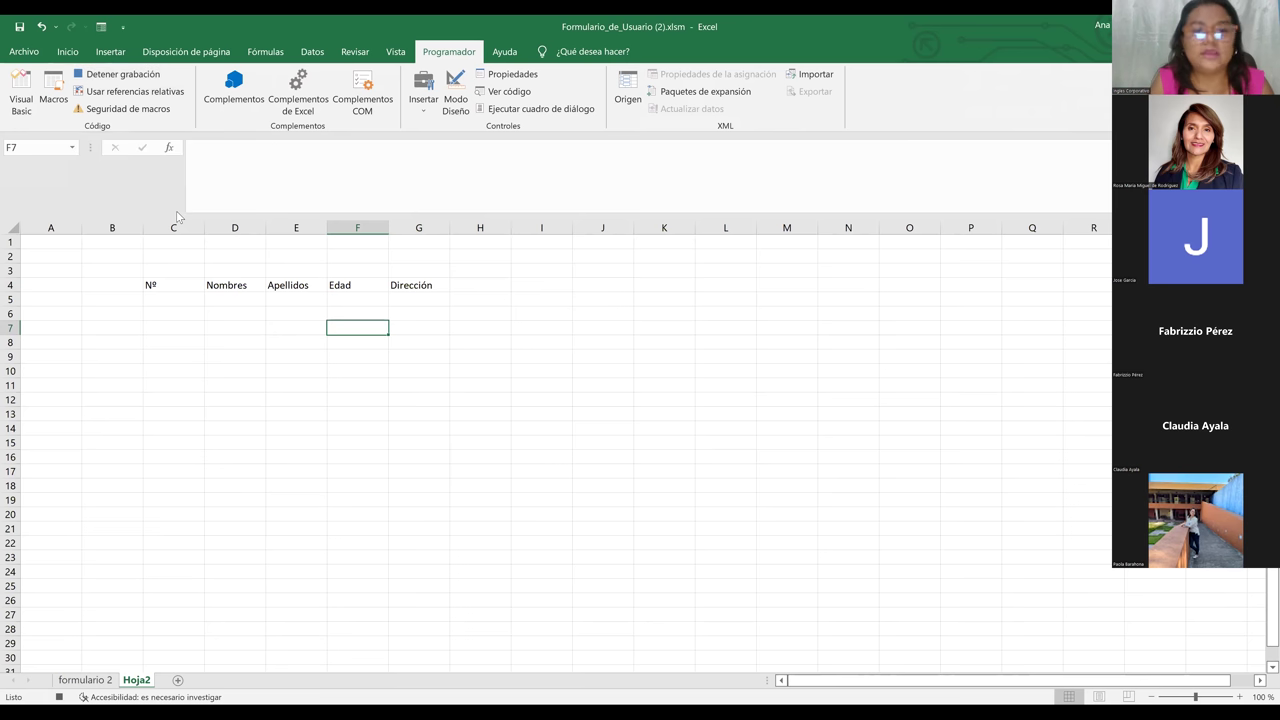
# - Apply all cell borders to the table range C4:G25
pyautogui.moveTo(170, 283); pyautogui.dragTo(441, 585)
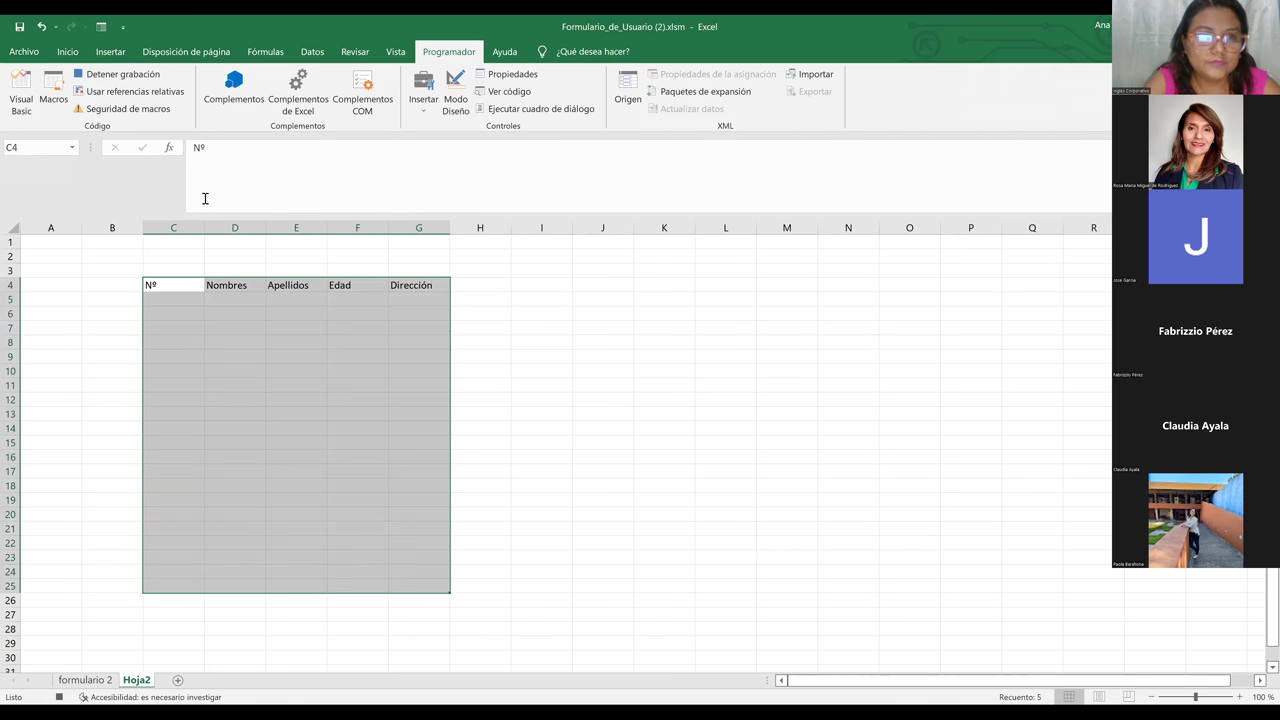
pyautogui.click(66, 52)
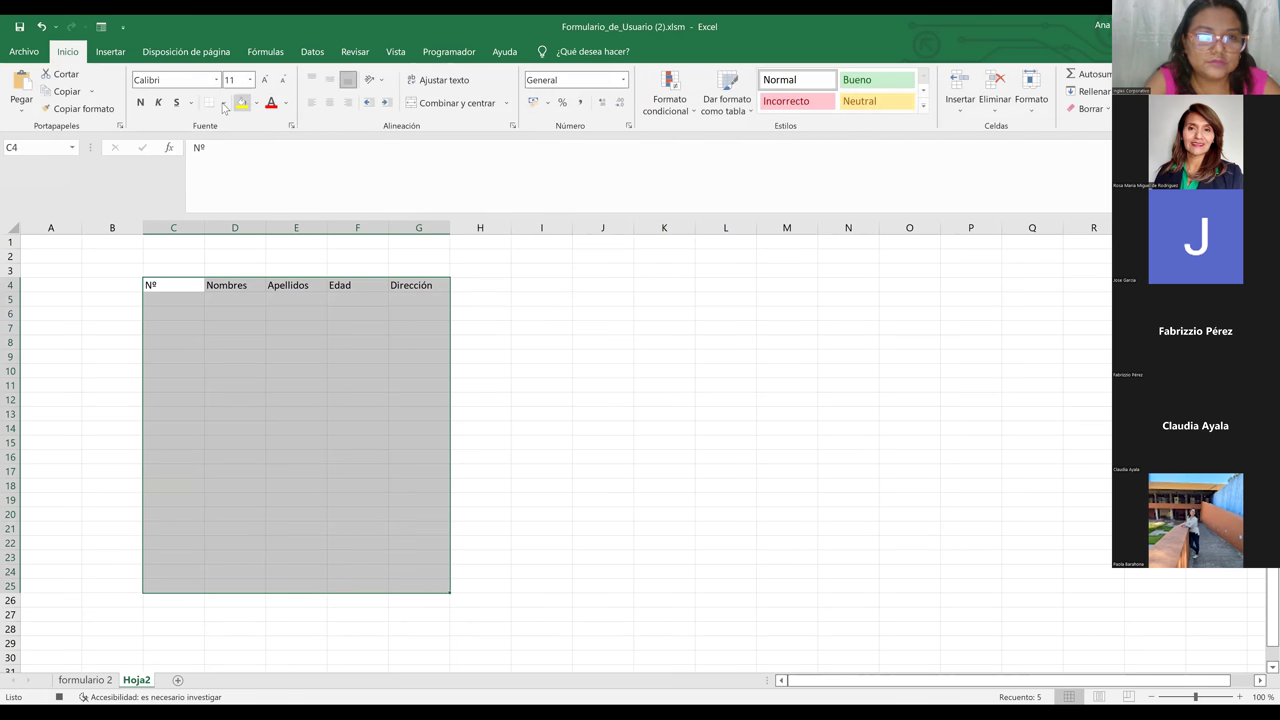
pyautogui.click(223, 104)
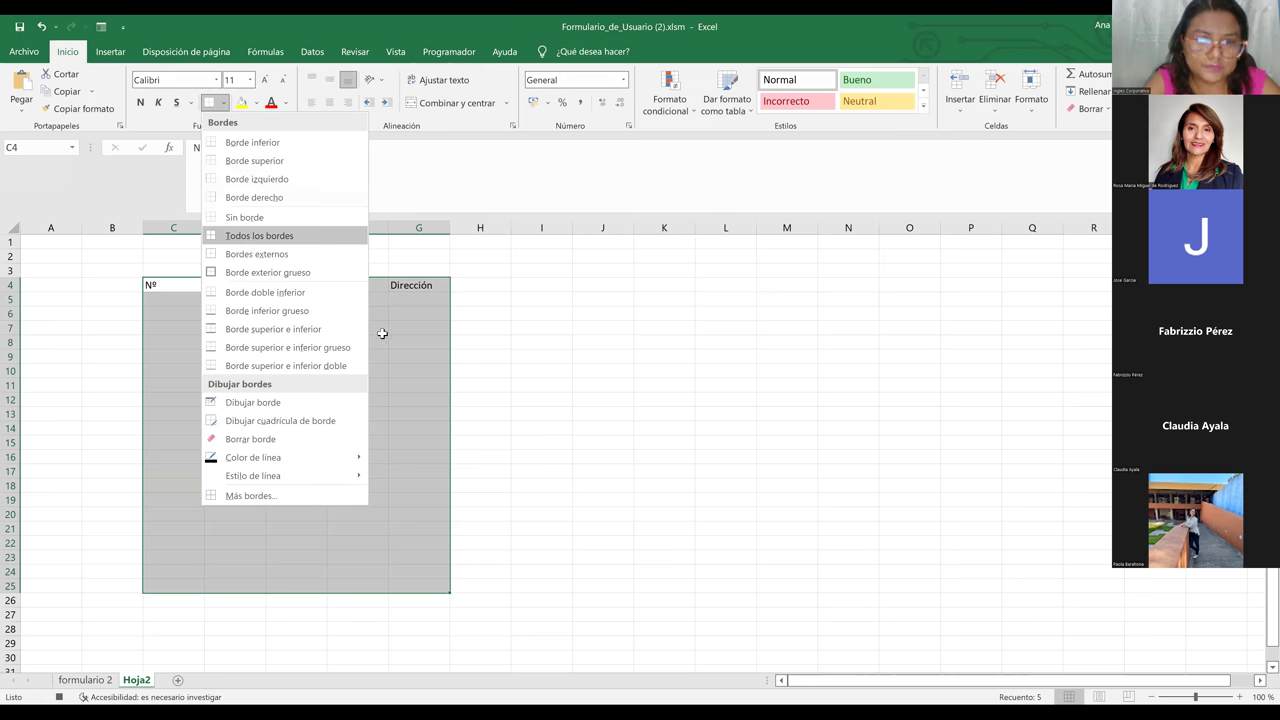
pyautogui.click(340, 322)
# - Fill the header row C4:G4 with light orange
pyautogui.click(183, 280)
pyautogui.moveTo(262, 286); pyautogui.dragTo(428, 286)
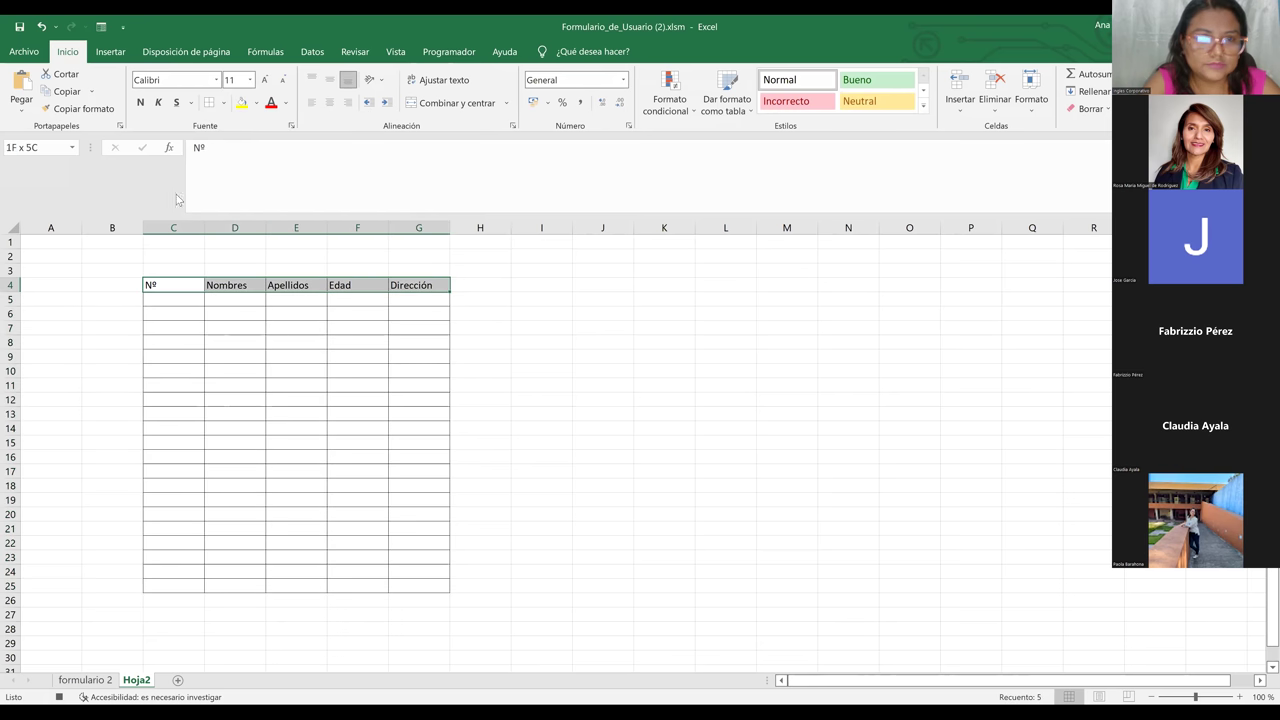
pyautogui.click(255, 103)
pyautogui.click(354, 153)
pyautogui.click(541, 327)
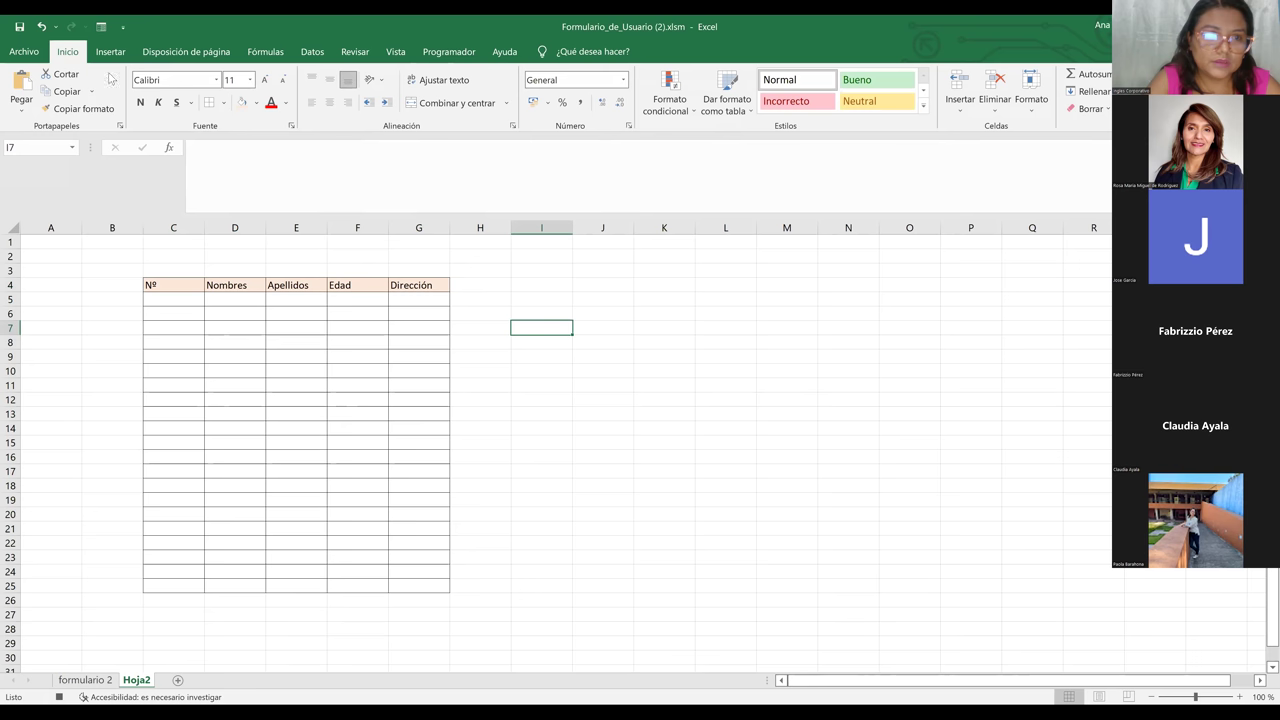
pyautogui.click(455, 51)
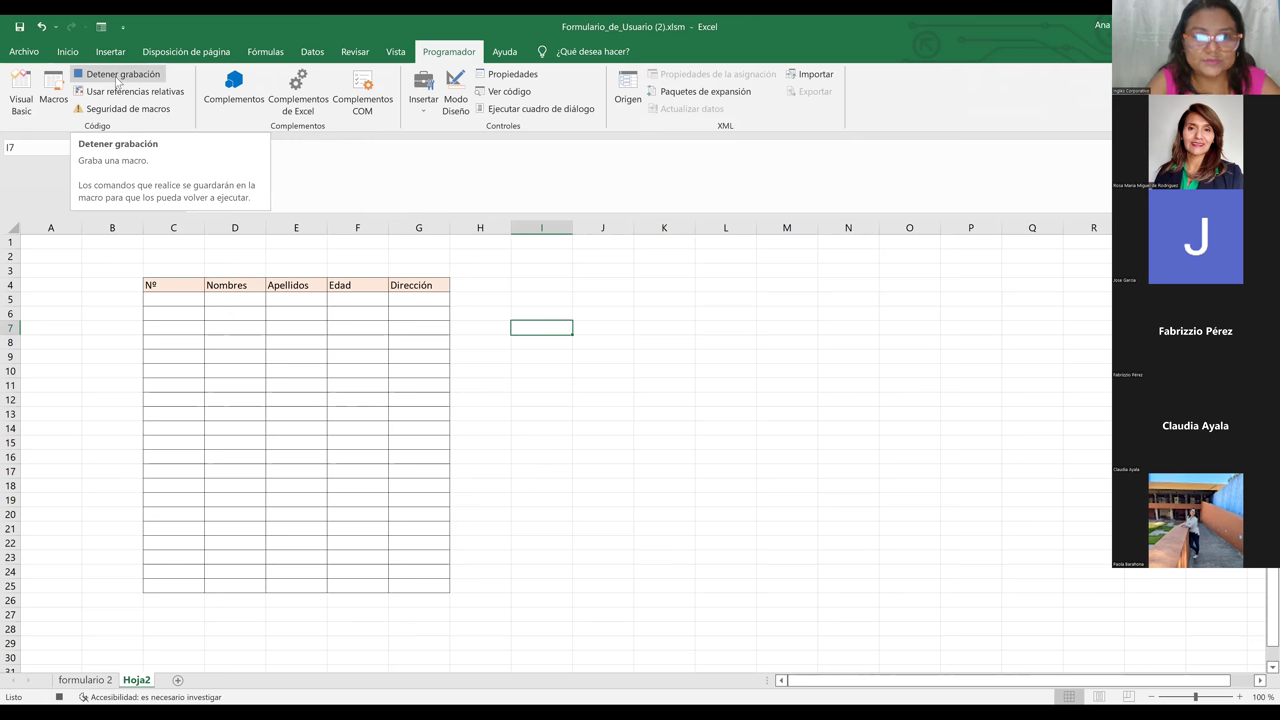
# - Stop the macro recording and clear all contents and formatting from C3:H28
pyautogui.click(117, 80)
pyautogui.click(486, 400)
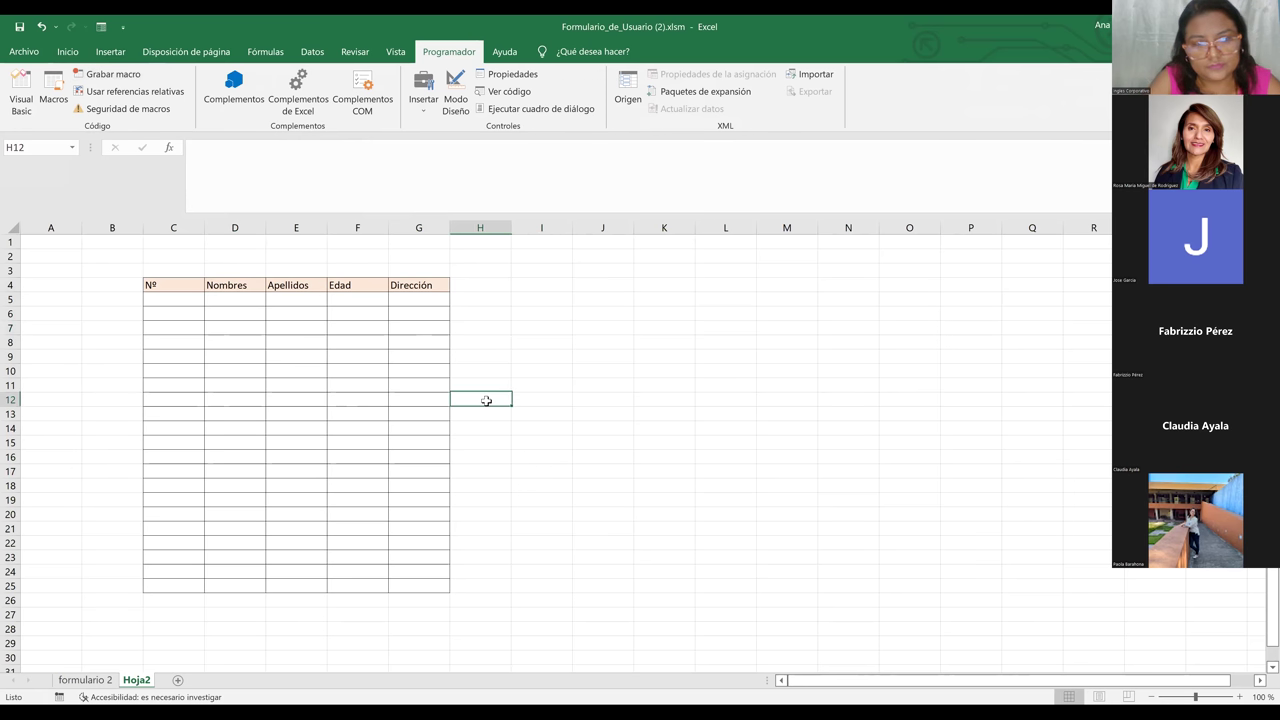
pyautogui.click(445, 557)
pyautogui.moveTo(485, 628); pyautogui.dragTo(150, 268)
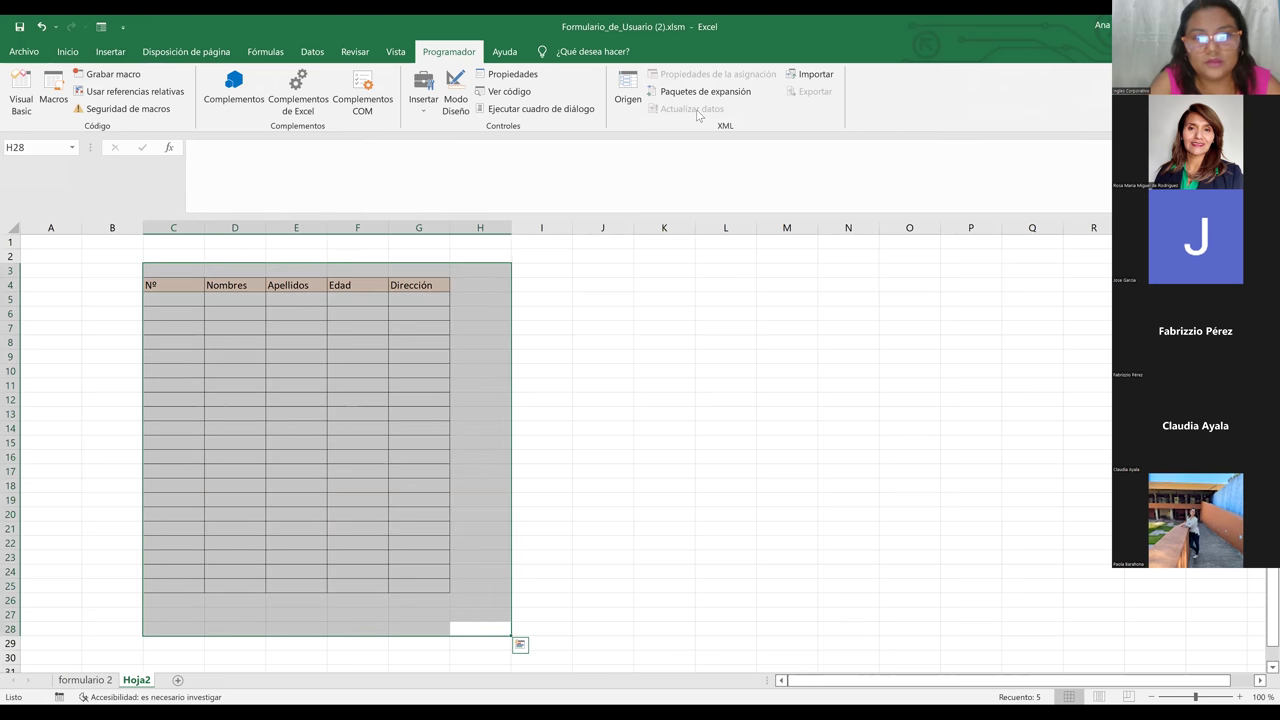
pyautogui.click(64, 54)
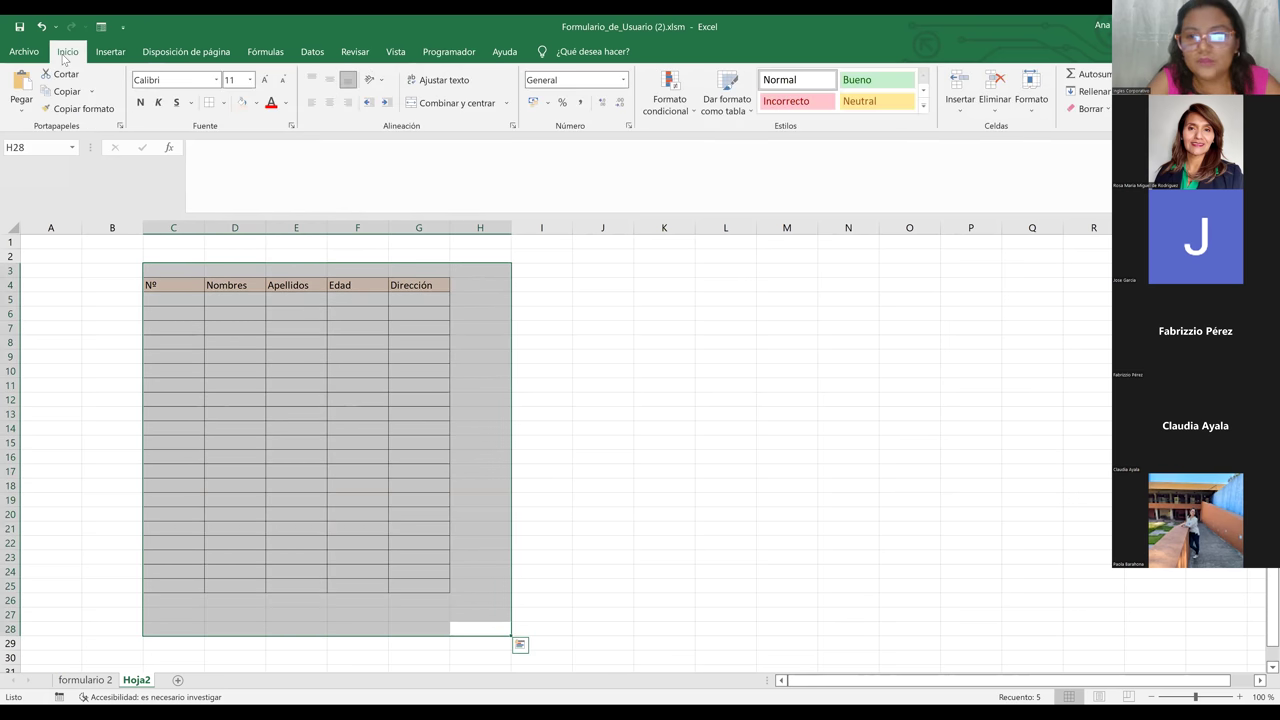
pyautogui.click(1088, 110)
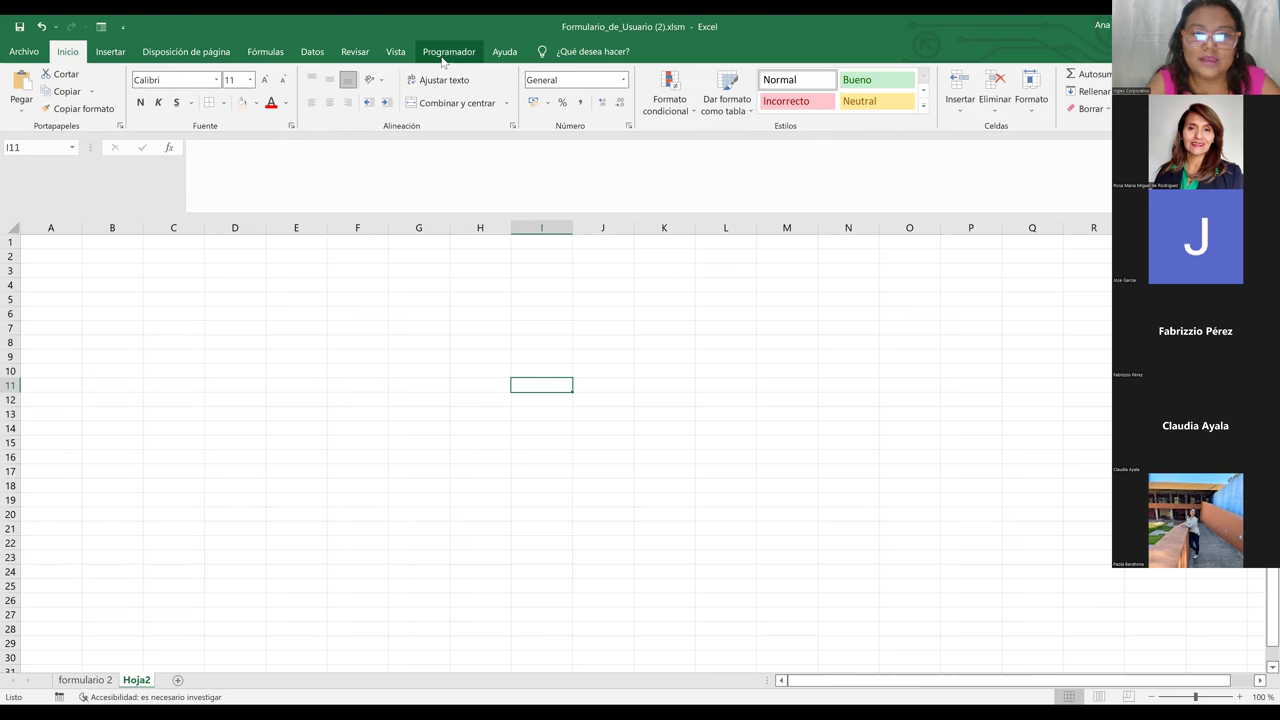
pyautogui.click(446, 52)
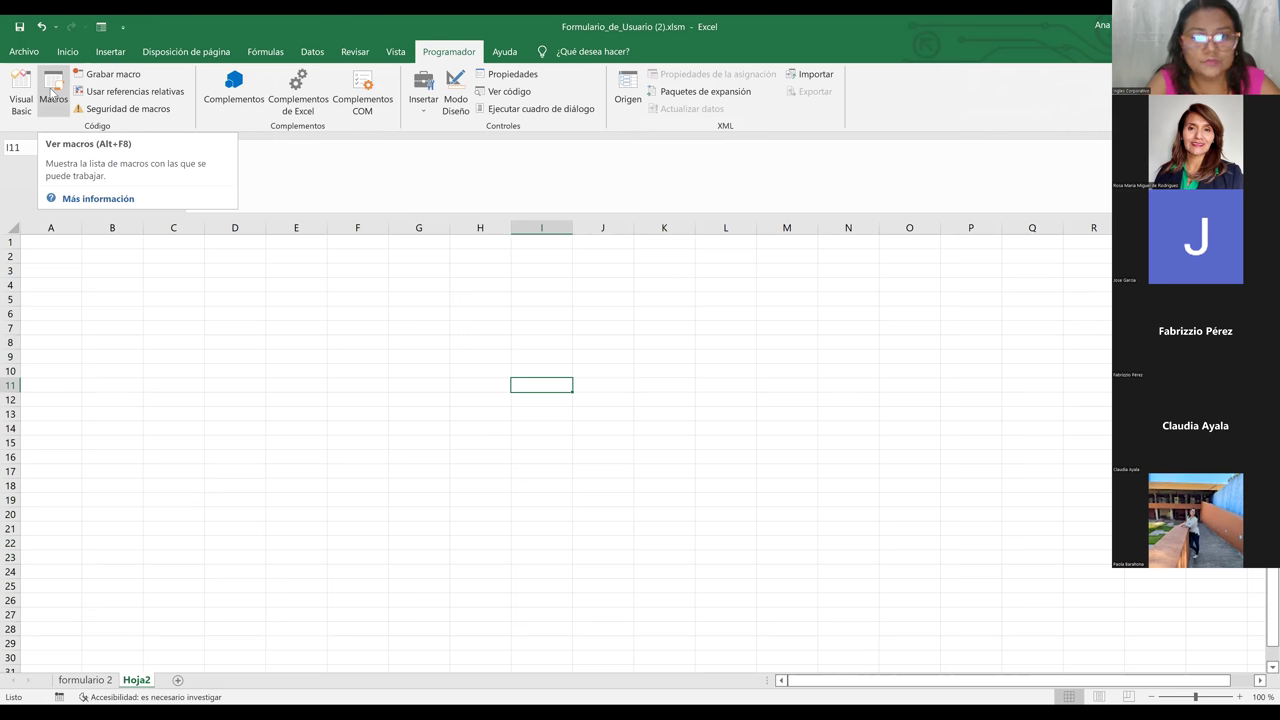
# - Run the PERSONAL.XLSB!registrodeestudiantes macro from the Macros list
pyautogui.click(52, 92)
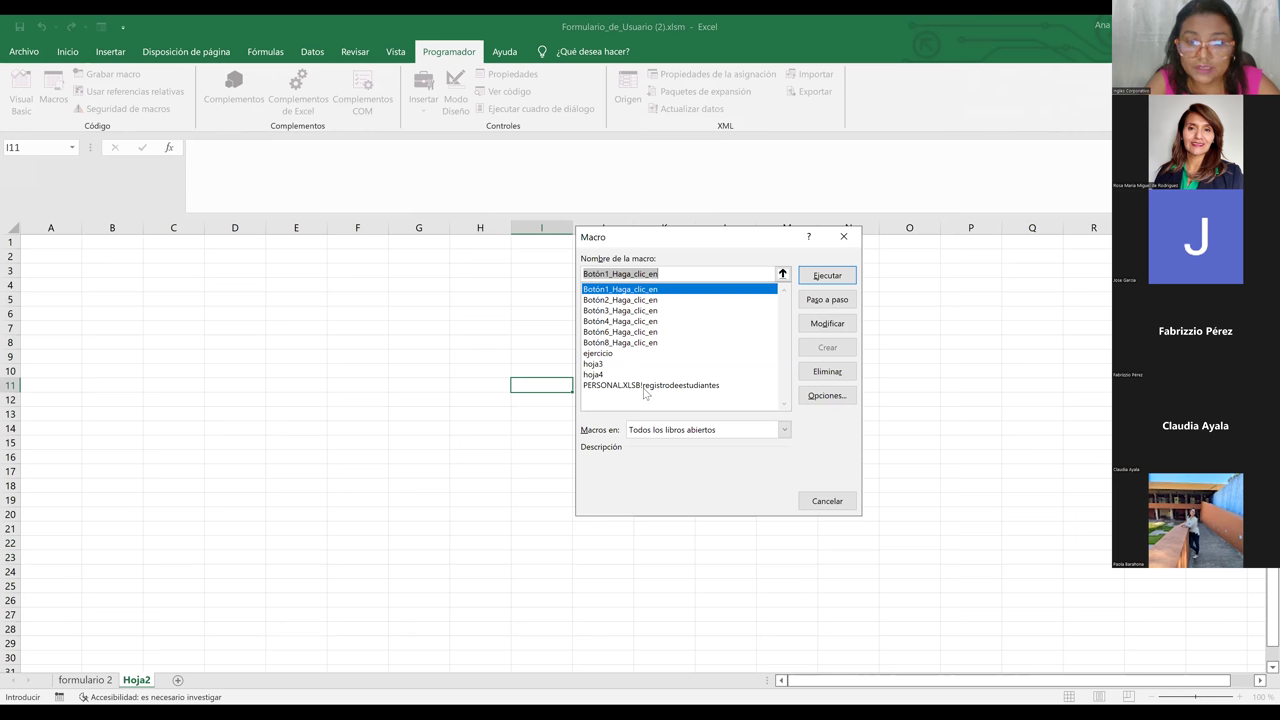
pyautogui.click(648, 387)
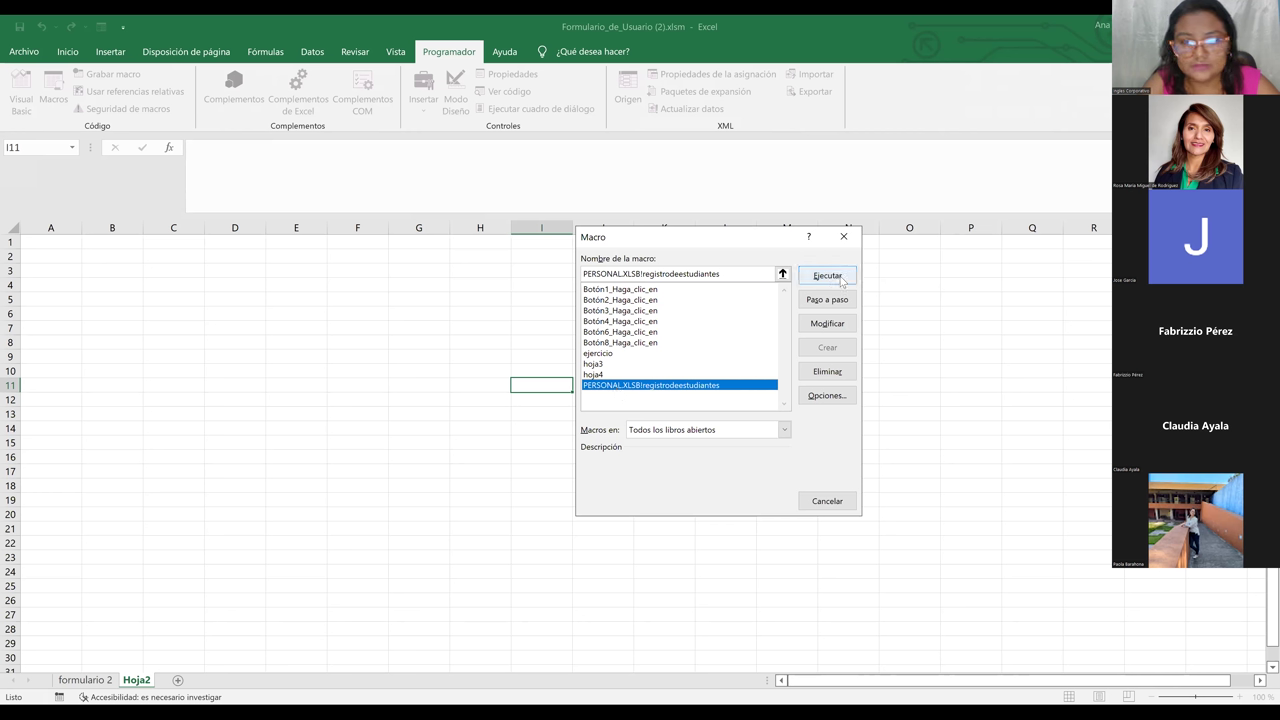
pyautogui.click(838, 276)
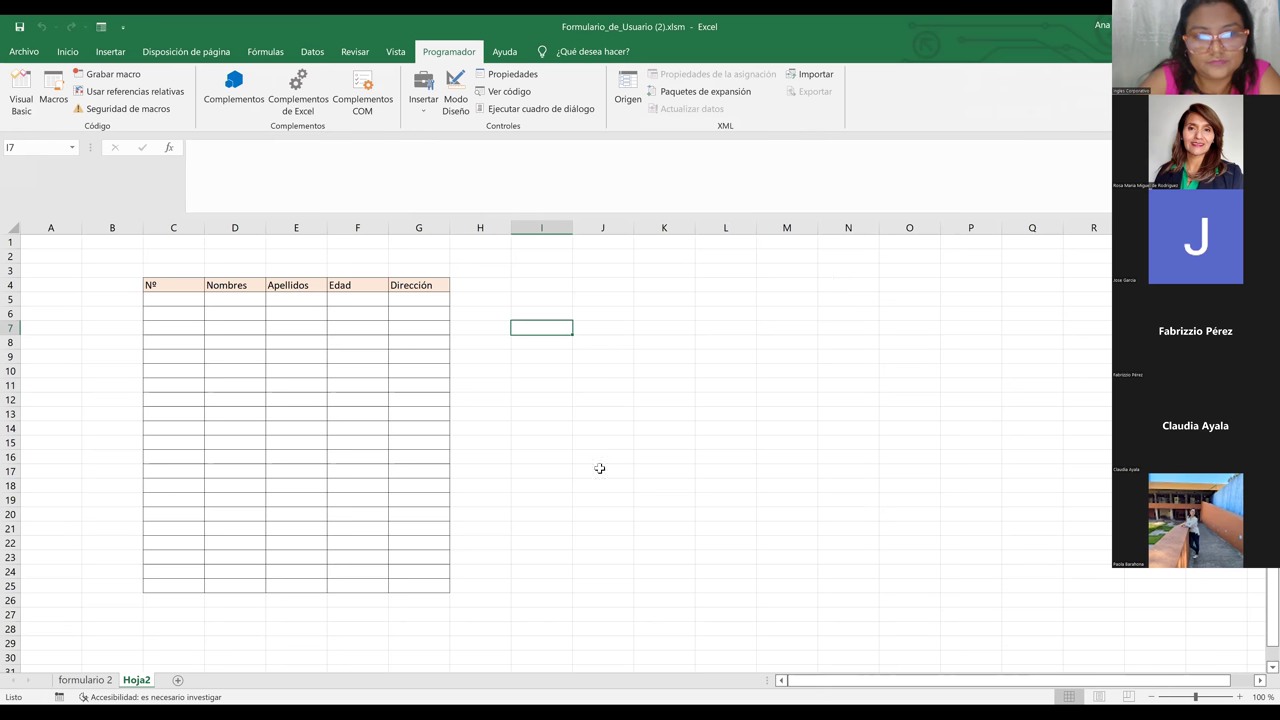
# - Number the Nº column 1 to 21 from C5 down to C25 using 1, 2 and a fill
pyautogui.click(580, 366)
pyautogui.click(174, 300)
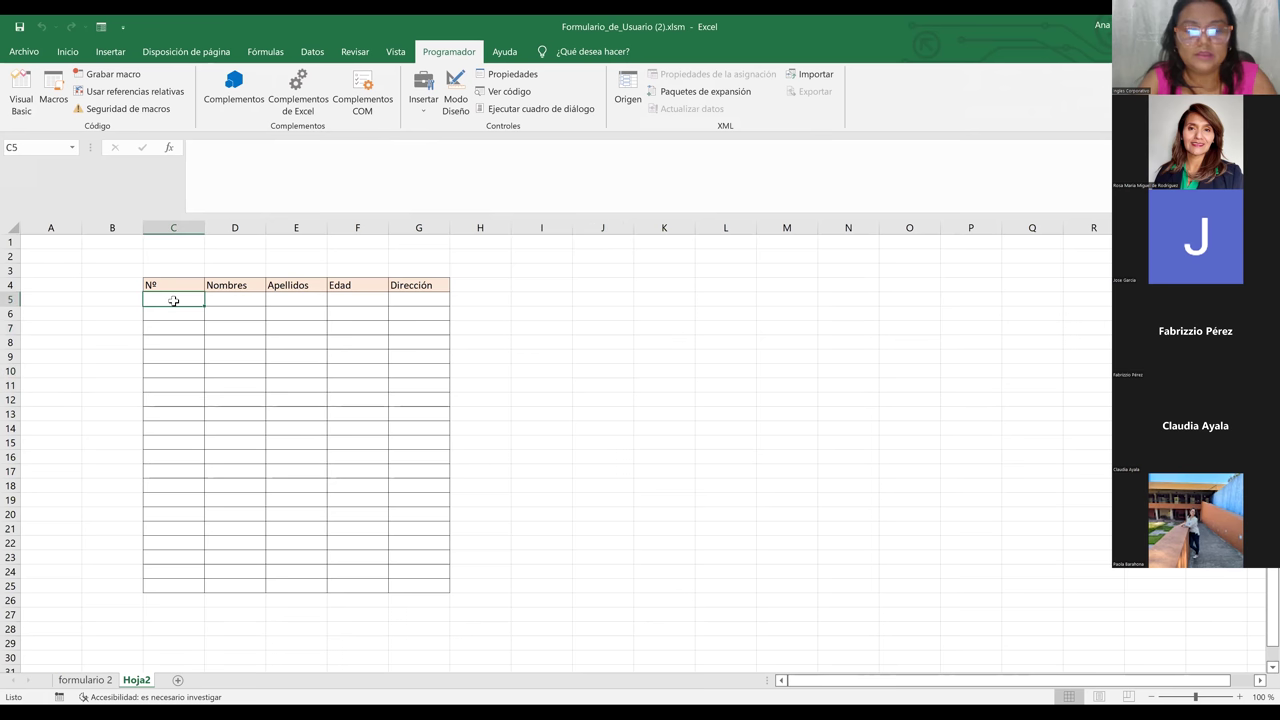
pyautogui.write('1')
pyautogui.press('Return')
pyautogui.write('2')
pyautogui.press('Return')
pyautogui.moveTo(174, 300)
pyautogui.mouseDown()
pyautogui.moveTo(174, 318)
pyautogui.moveTo(196, 317)
pyautogui.moveTo(194, 586)
pyautogui.mouseUp()
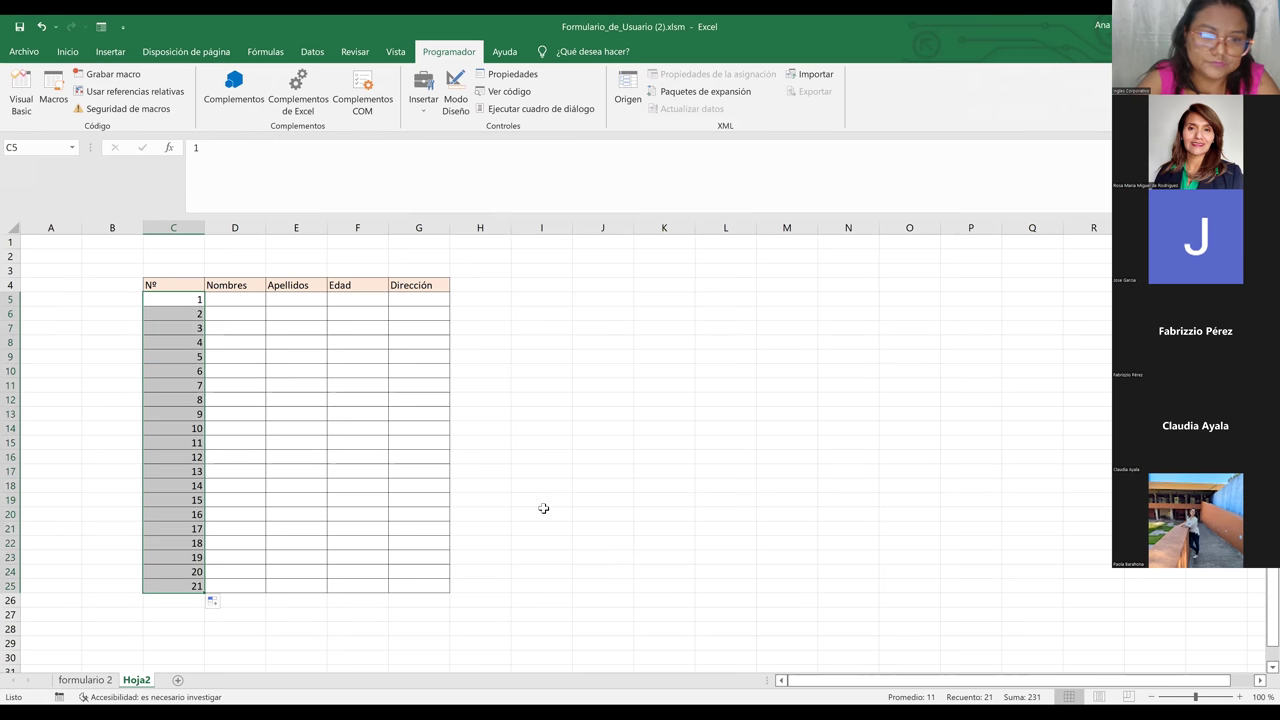
pyautogui.click(547, 512)
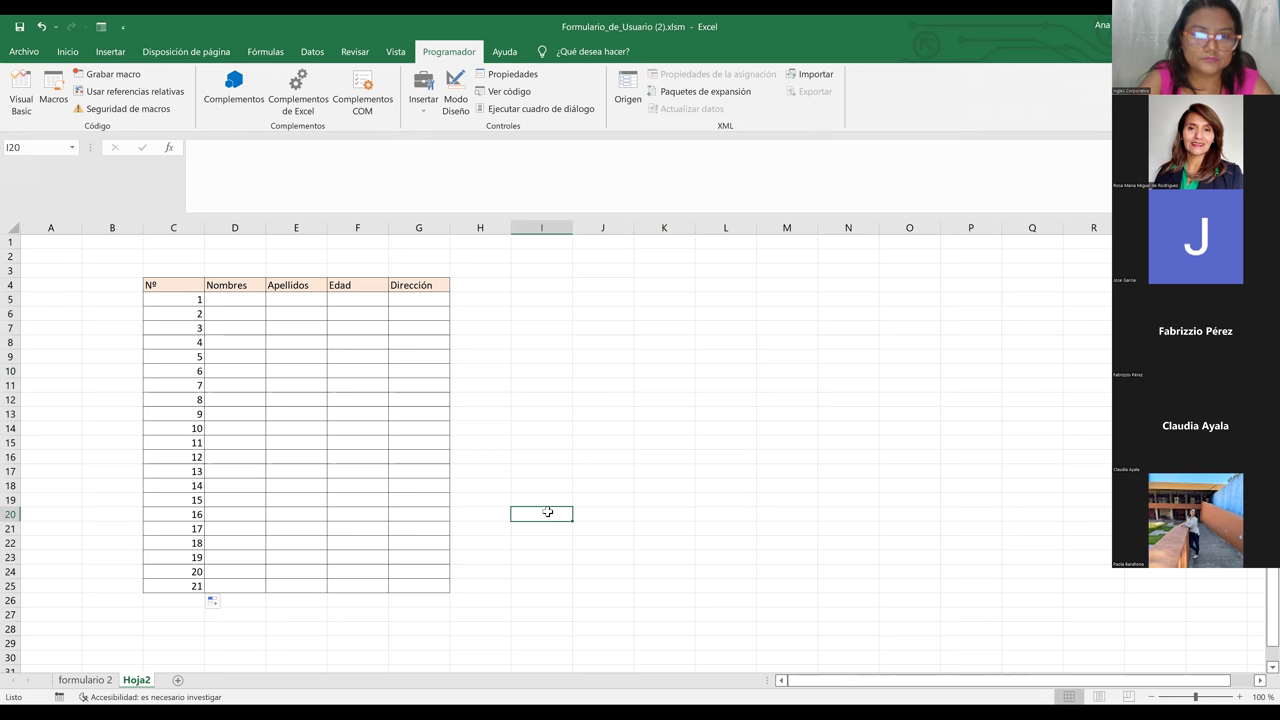
pyautogui.click(361, 301)
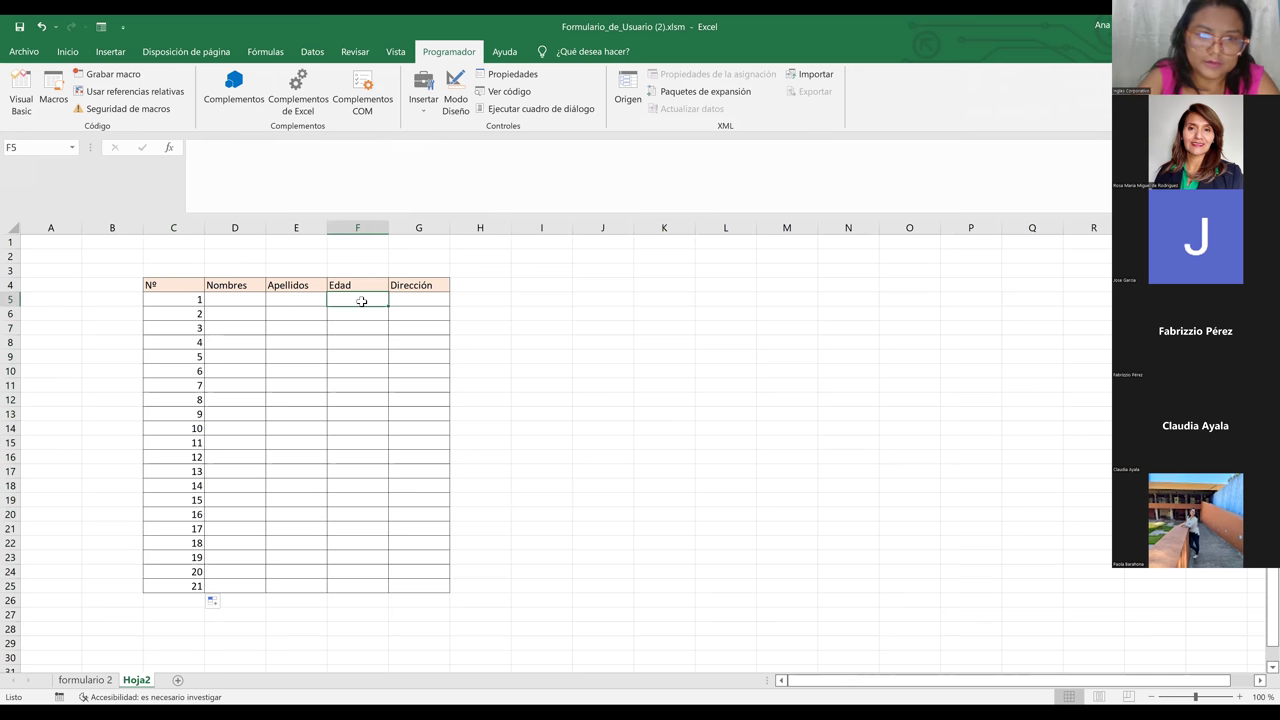
pyautogui.click(422, 352)
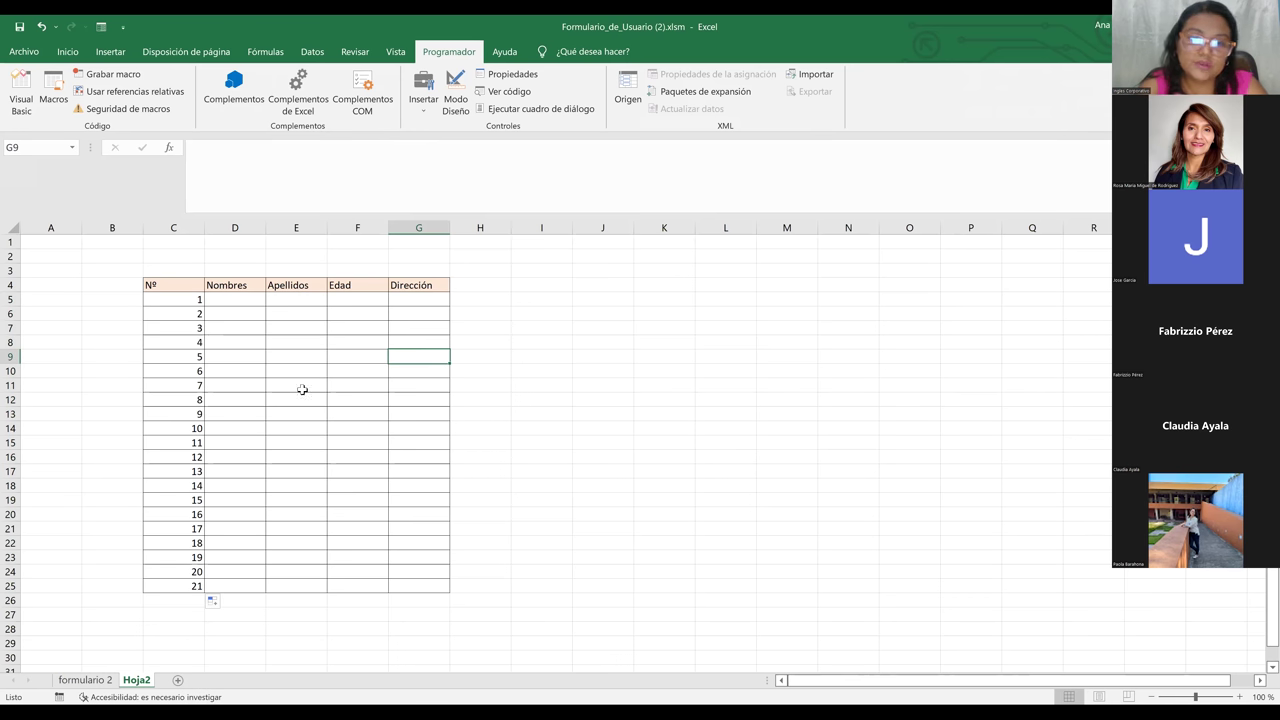
pyautogui.click(237, 309)
# - Fill row 5 with a sample student's first name, surname, age 25 and address
pyautogui.click(236, 299)
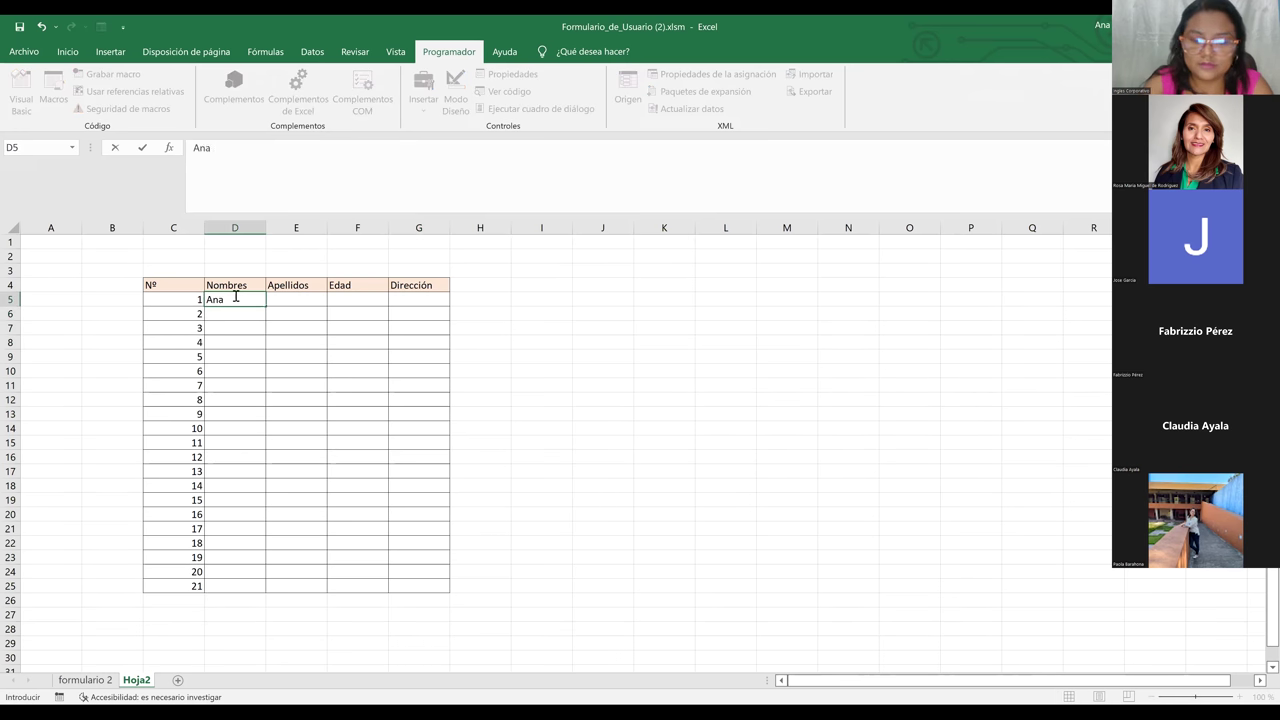
pyautogui.press('Tab')
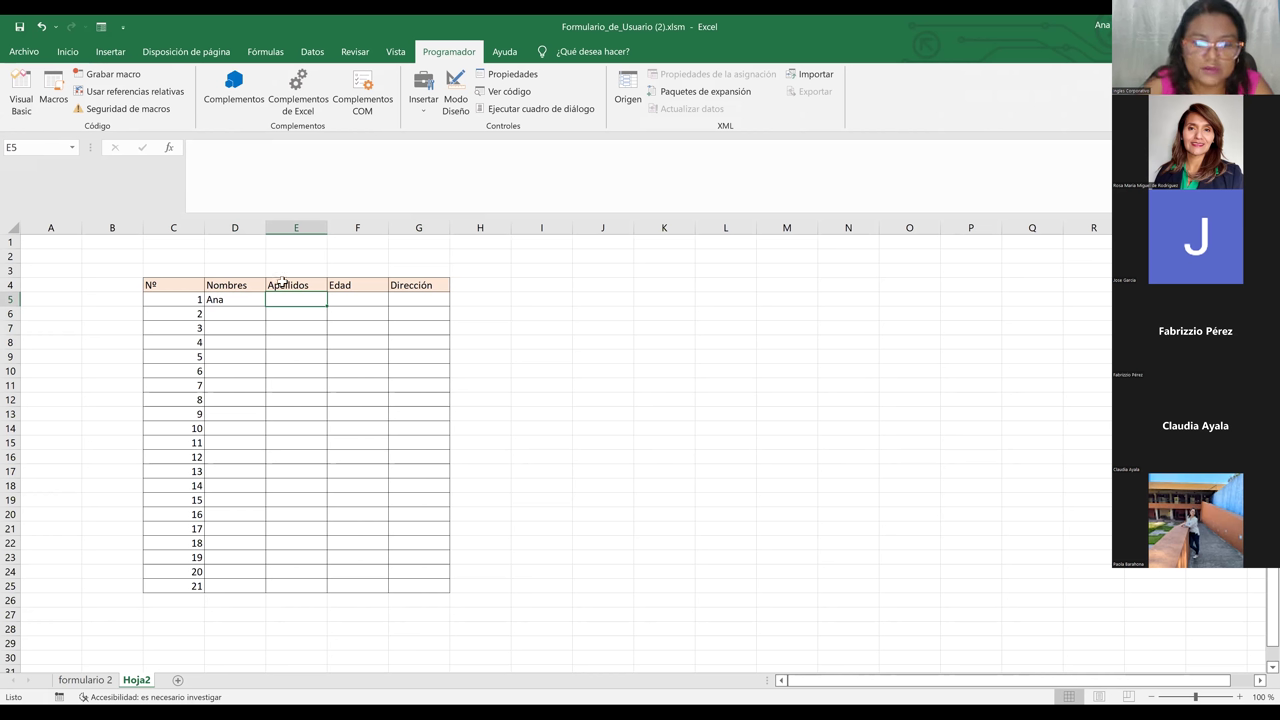
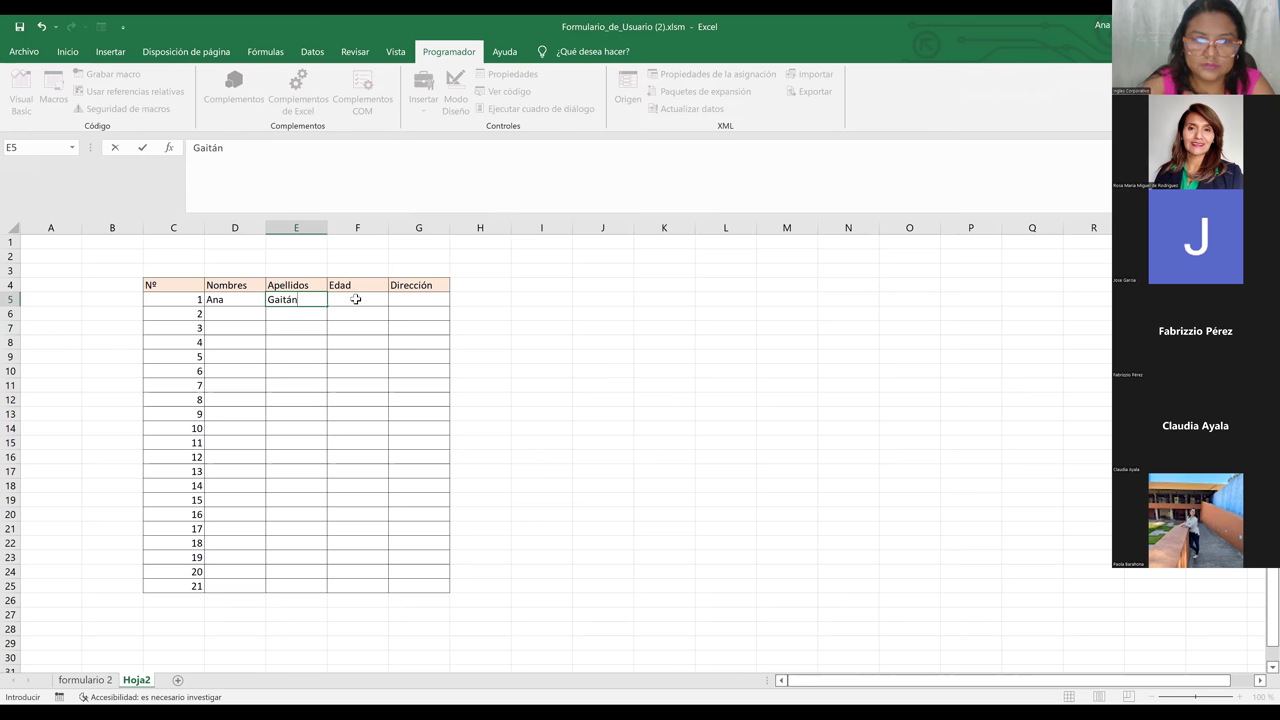
pyautogui.click(356, 299)
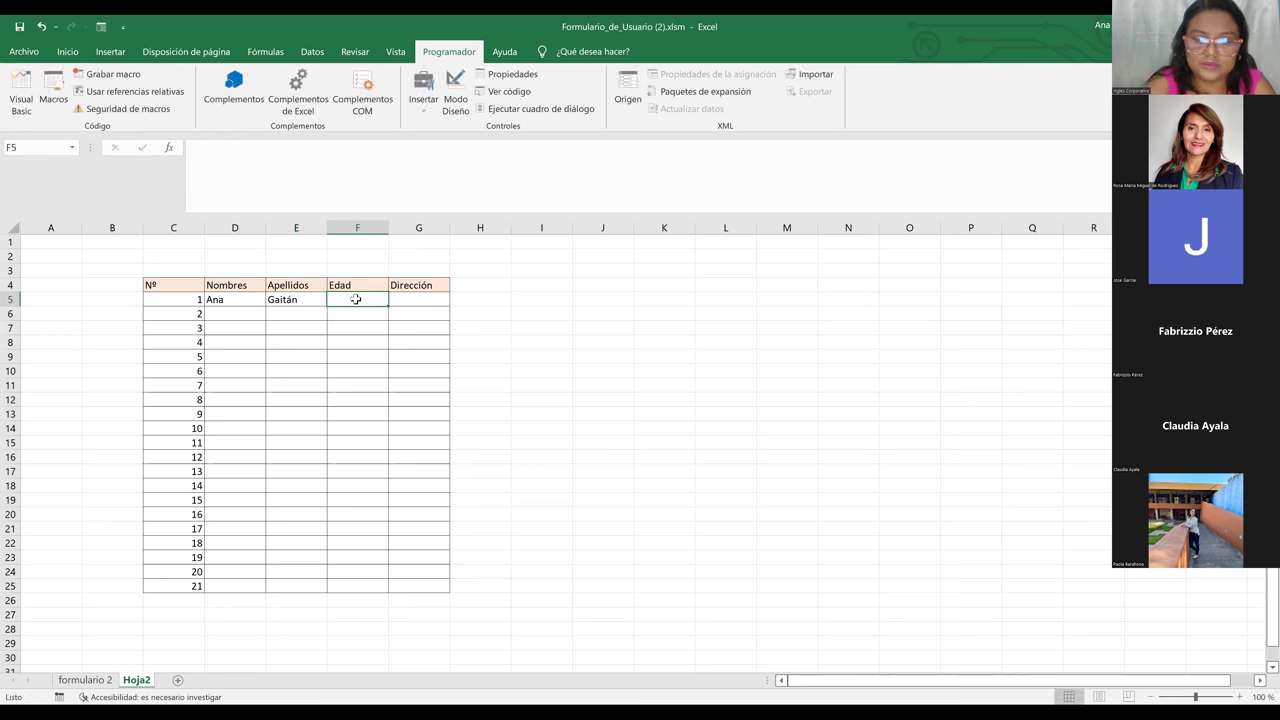
pyautogui.write('25')
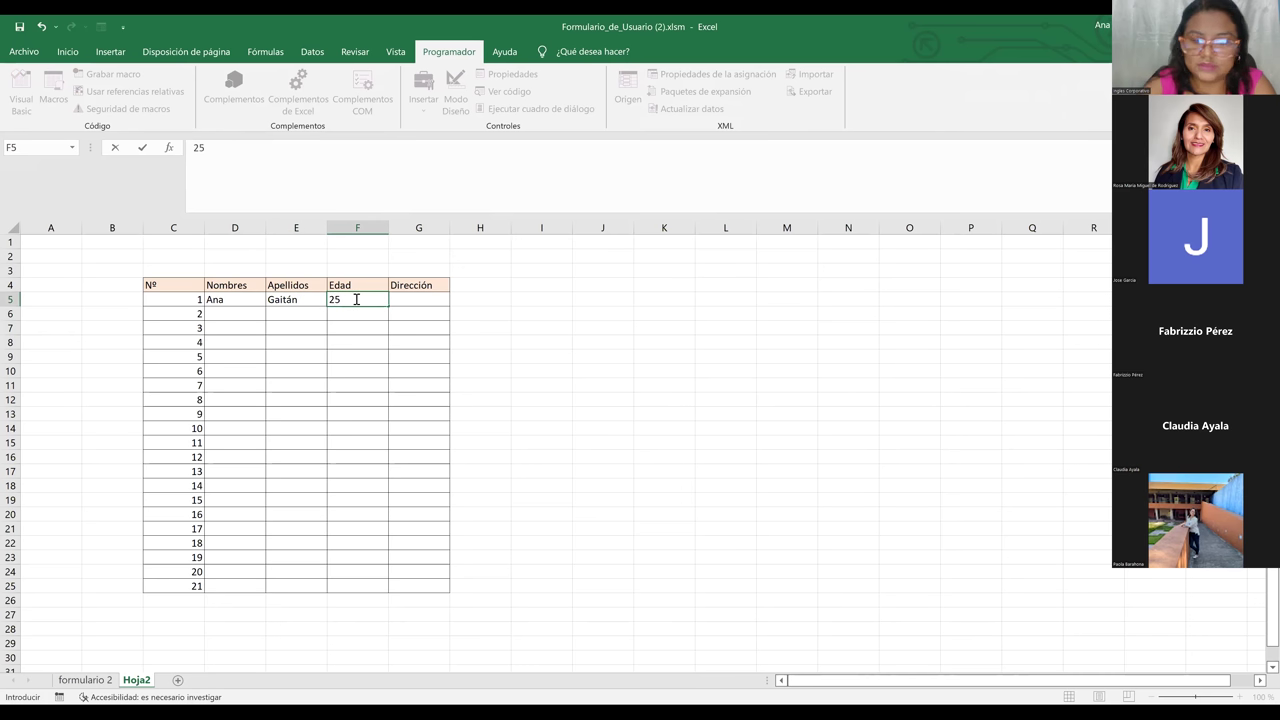
pyautogui.press('Tab')
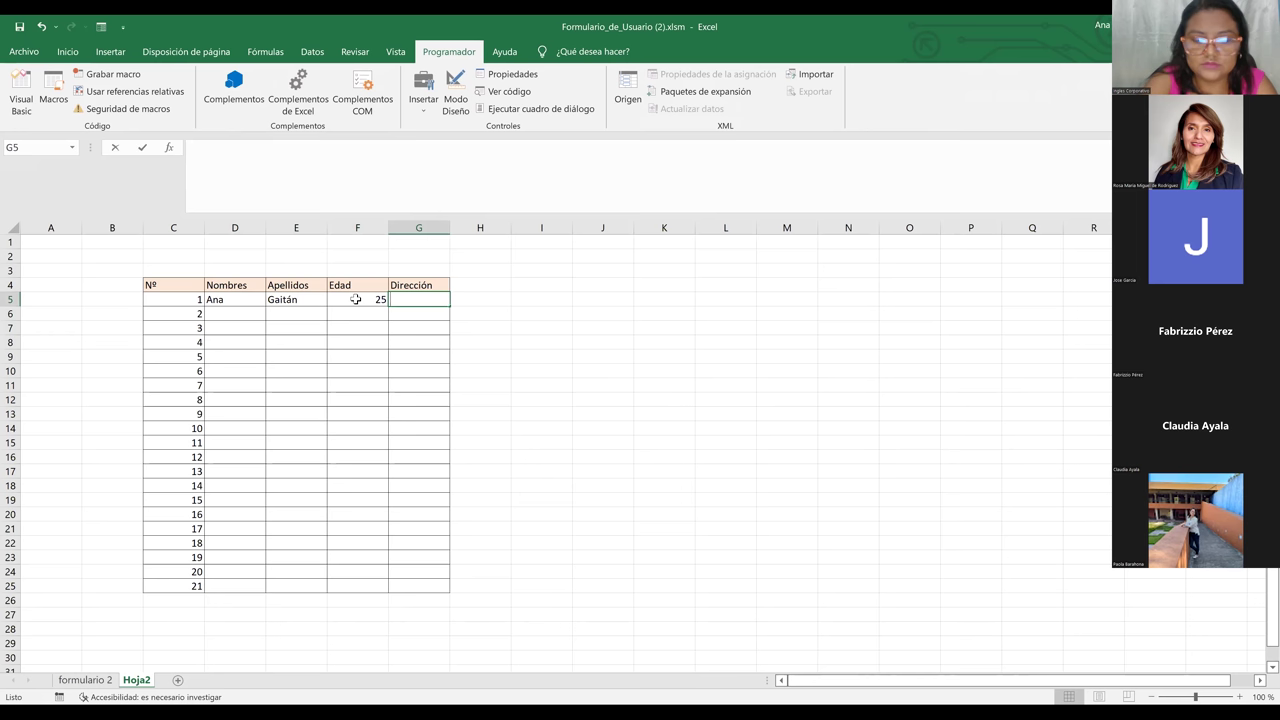
pyautogui.write('Usulut')
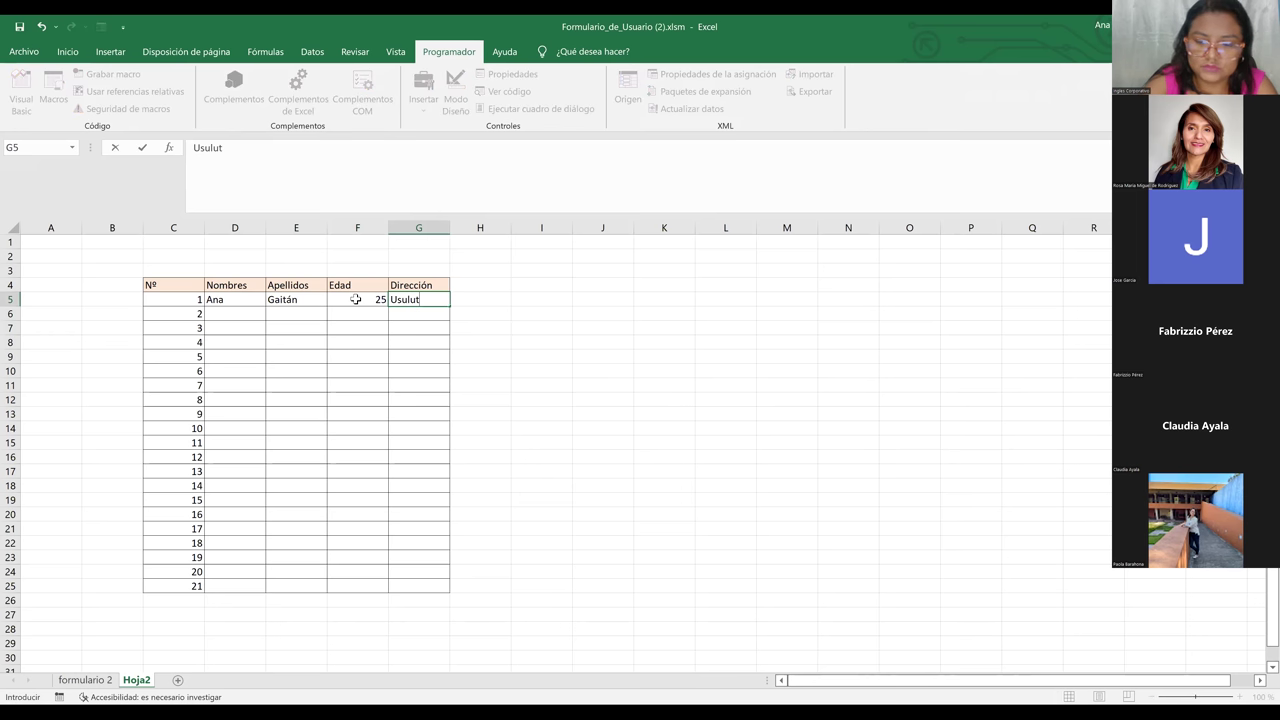
pyautogui.write('án')
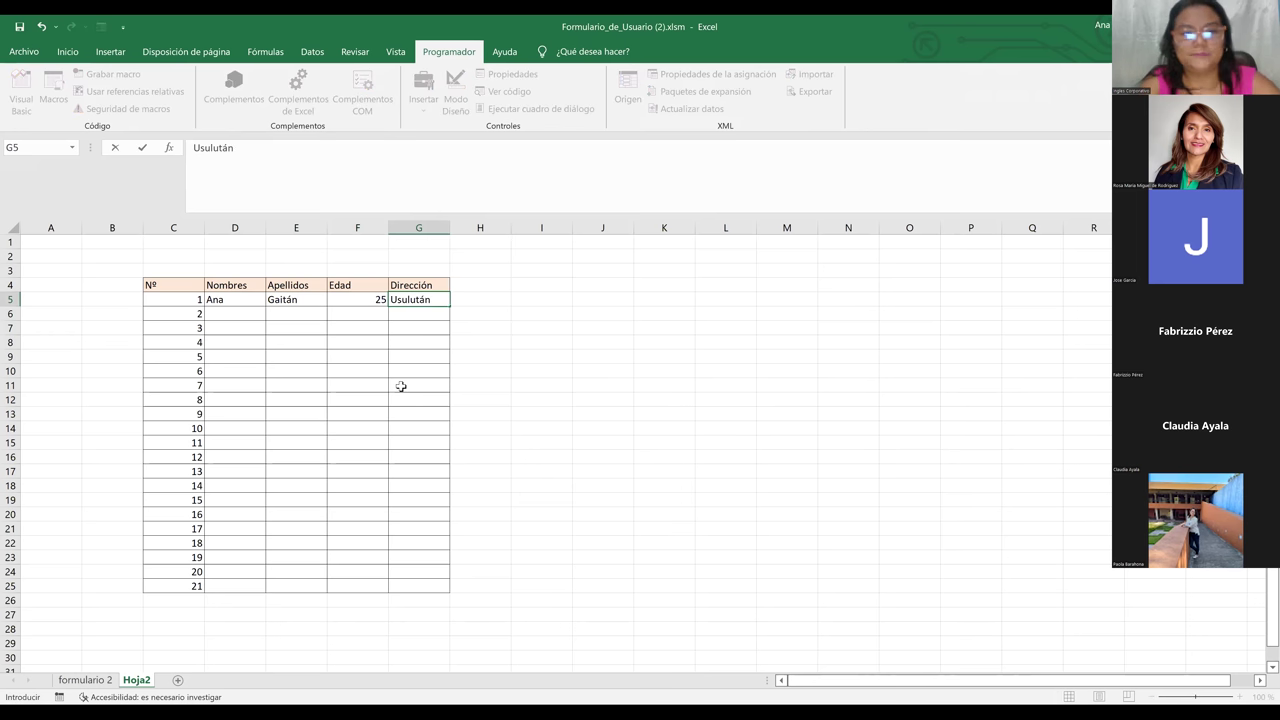
pyautogui.click(400, 386)
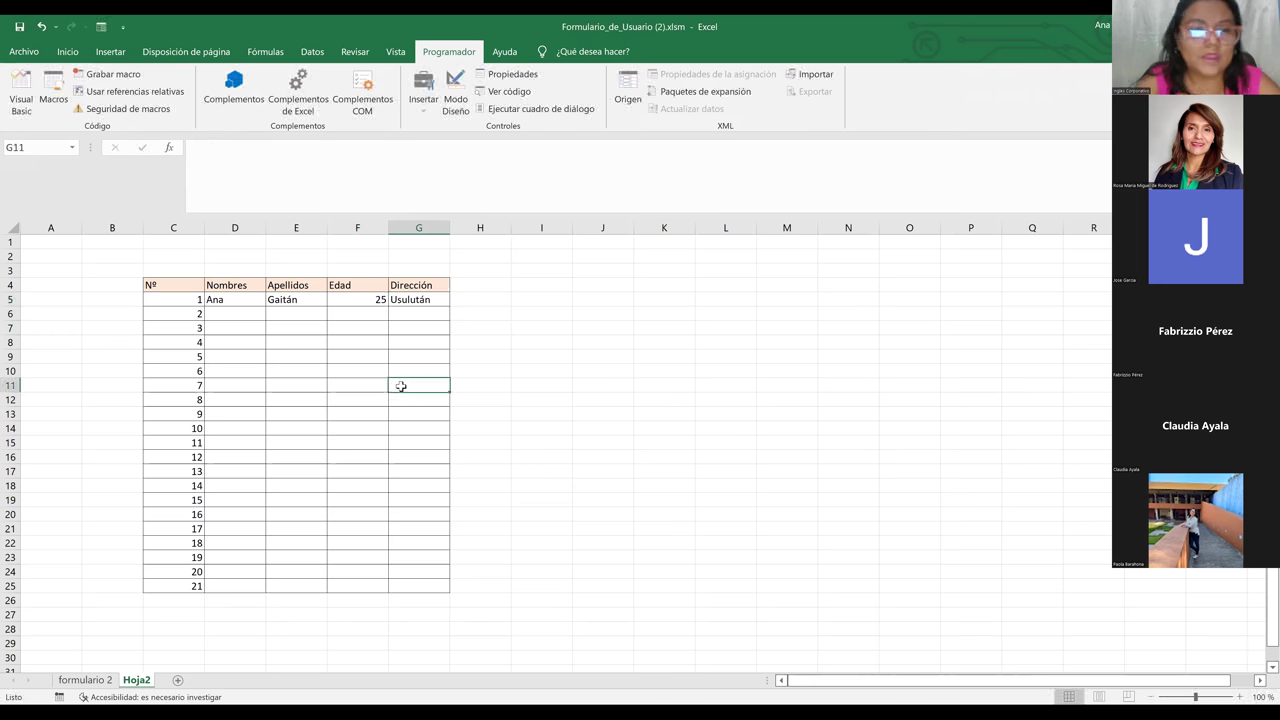
# - Save Formulario_de_Usuario (2).xlsm and close the workbook
pyautogui.click(28, 51)
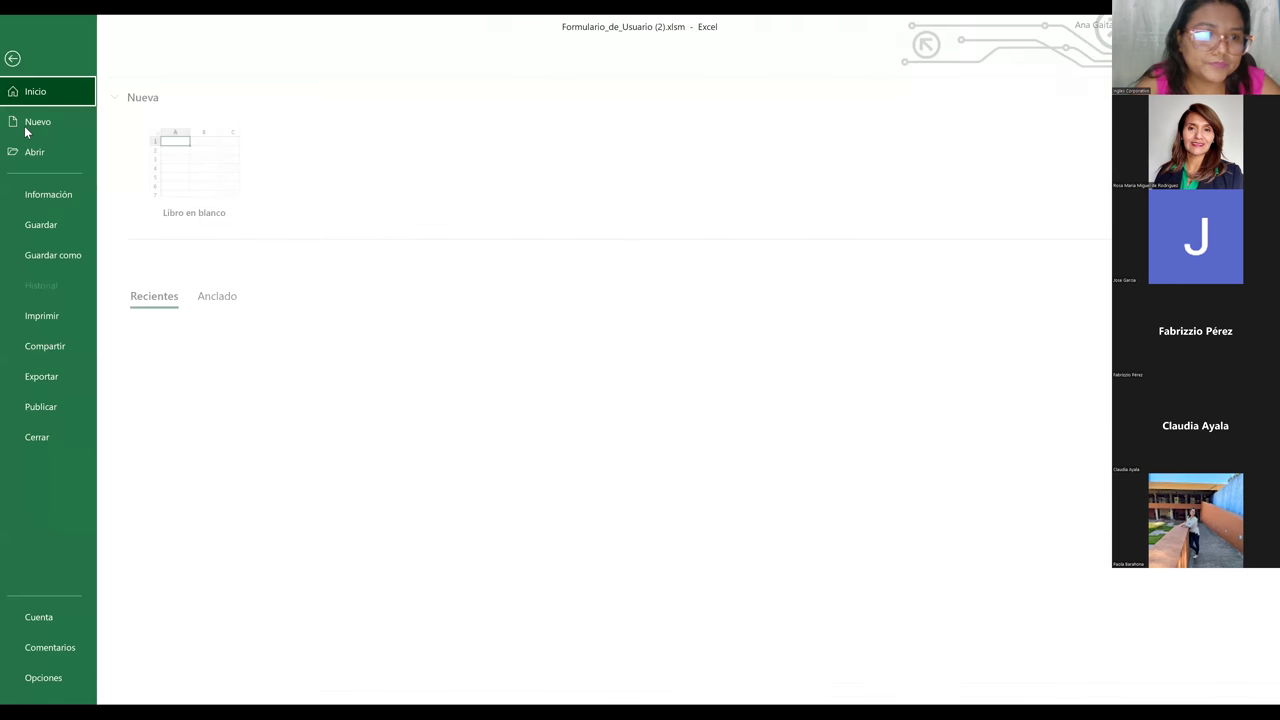
pyautogui.click(54, 221)
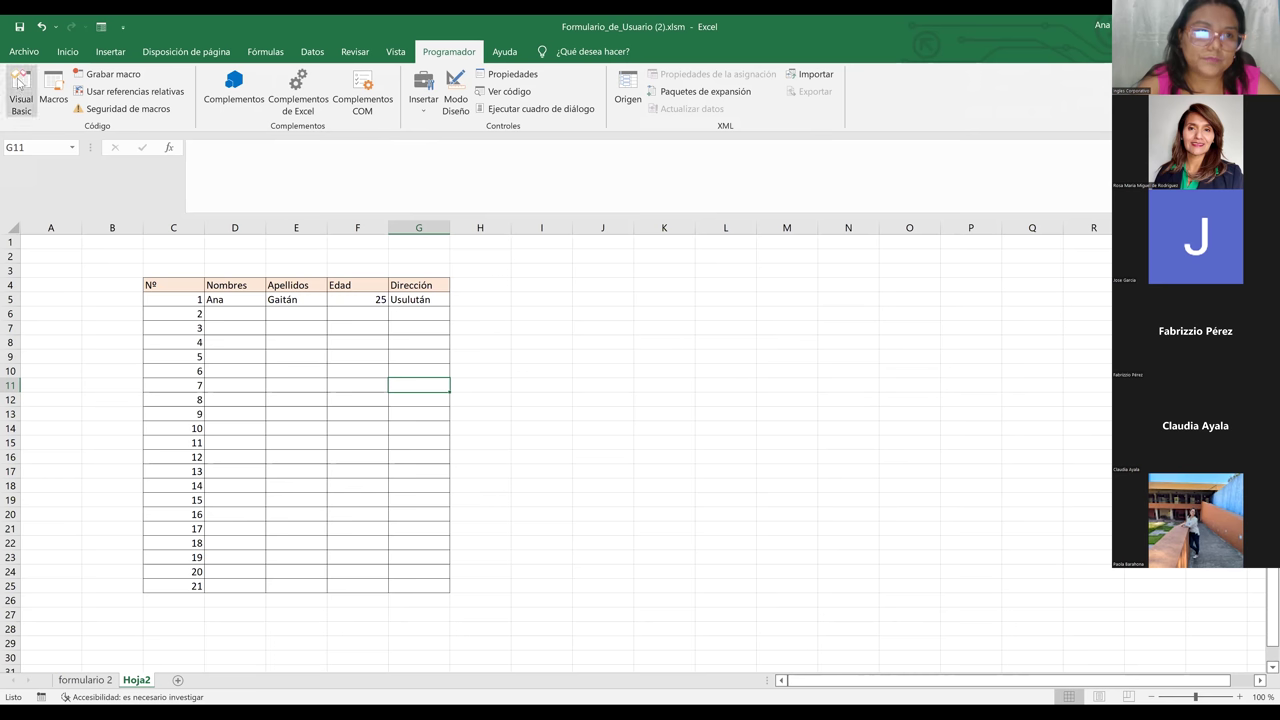
pyautogui.click(22, 53)
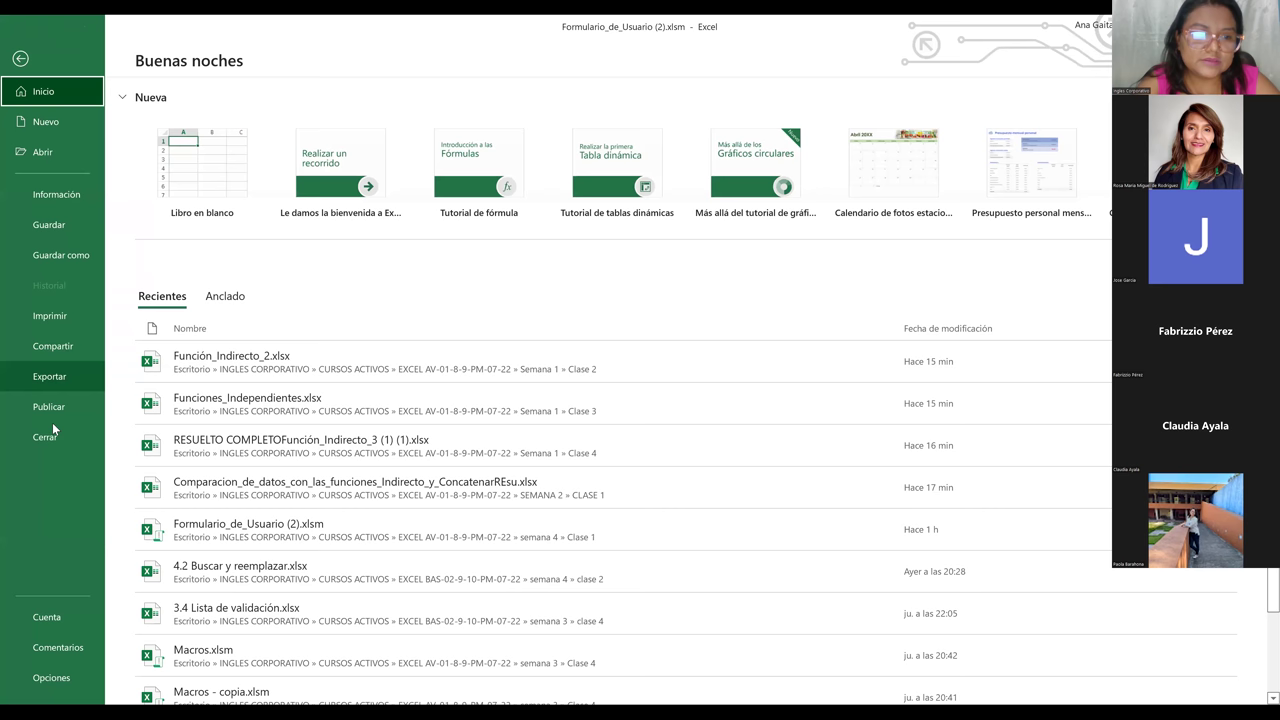
pyautogui.click(53, 437)
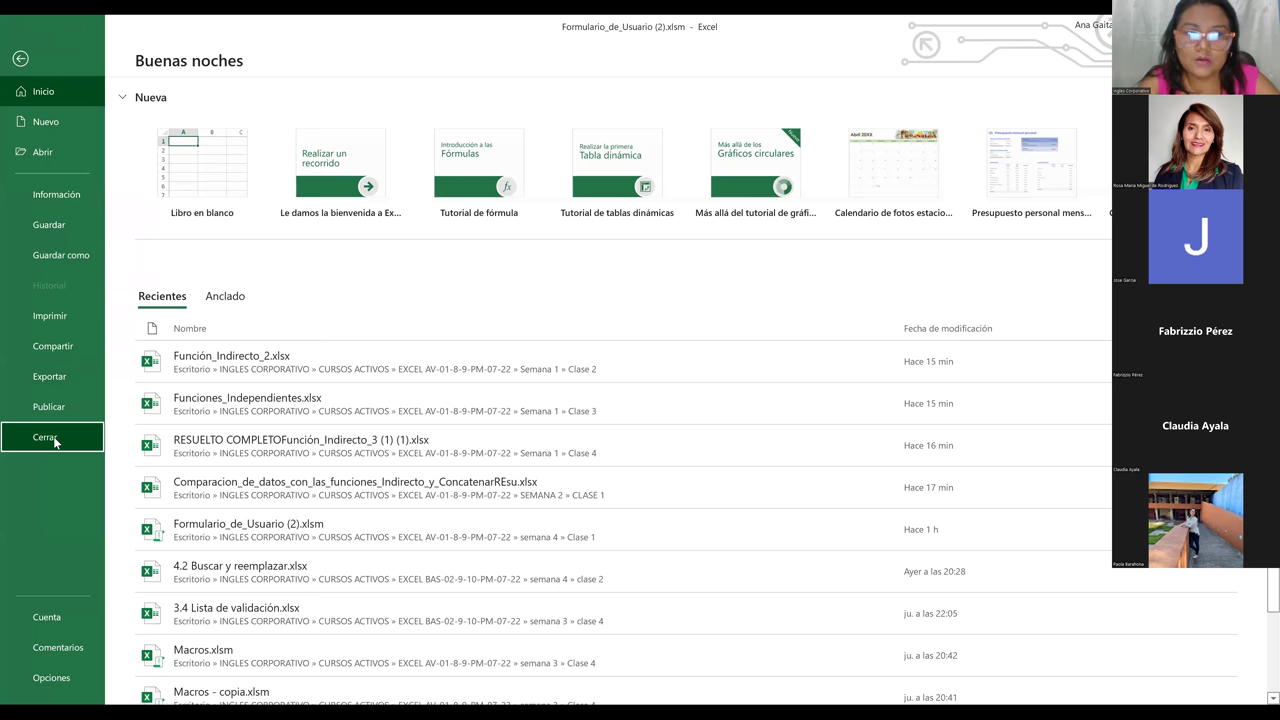
pyautogui.click(55, 442)
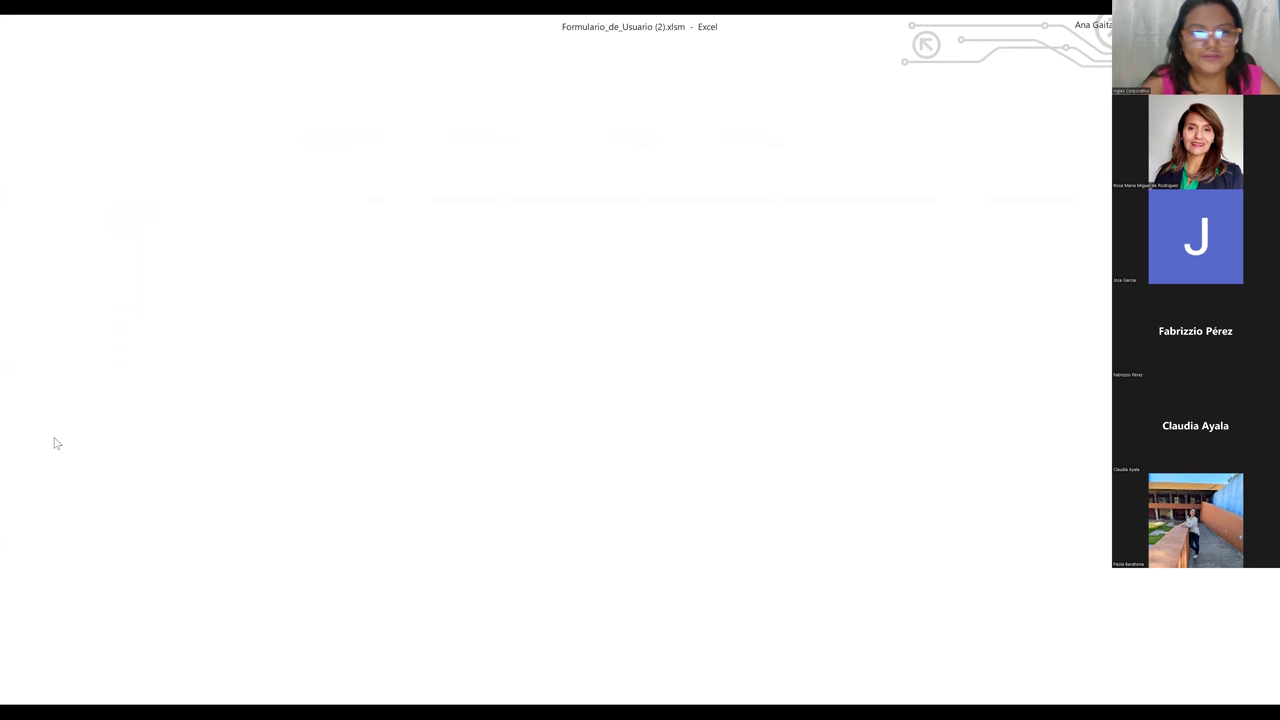
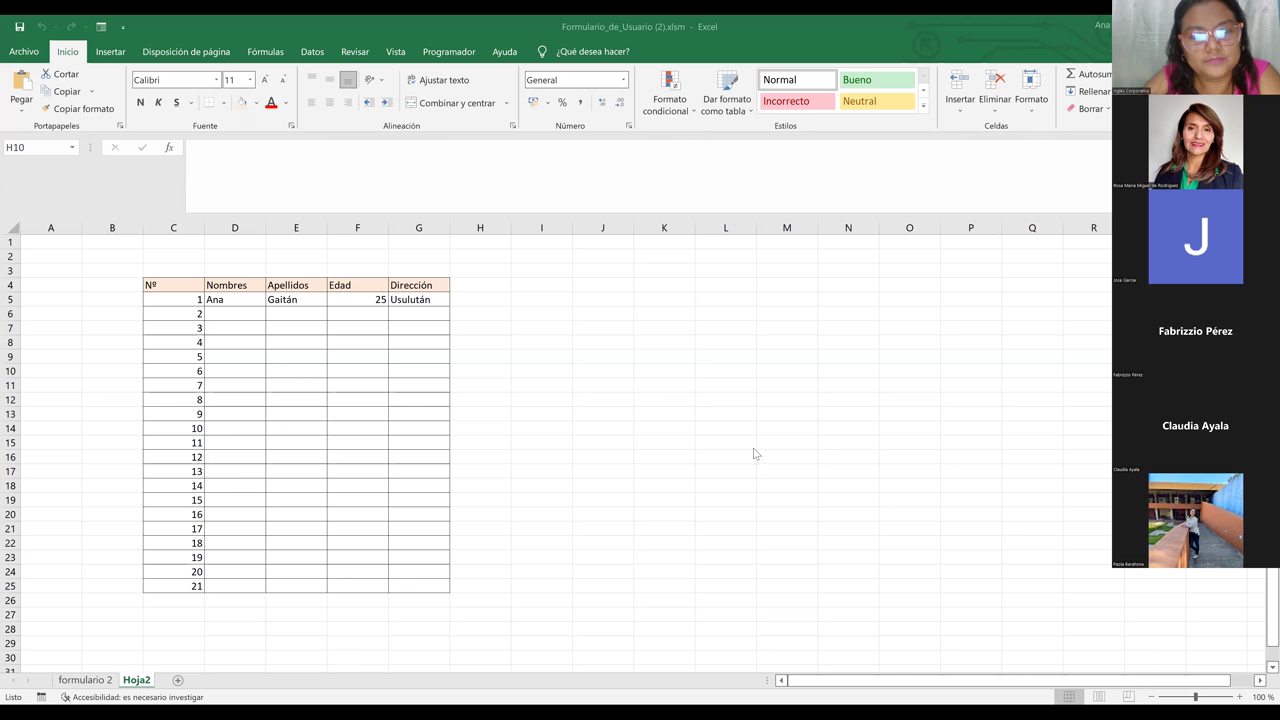
pyautogui.click(20, 56)
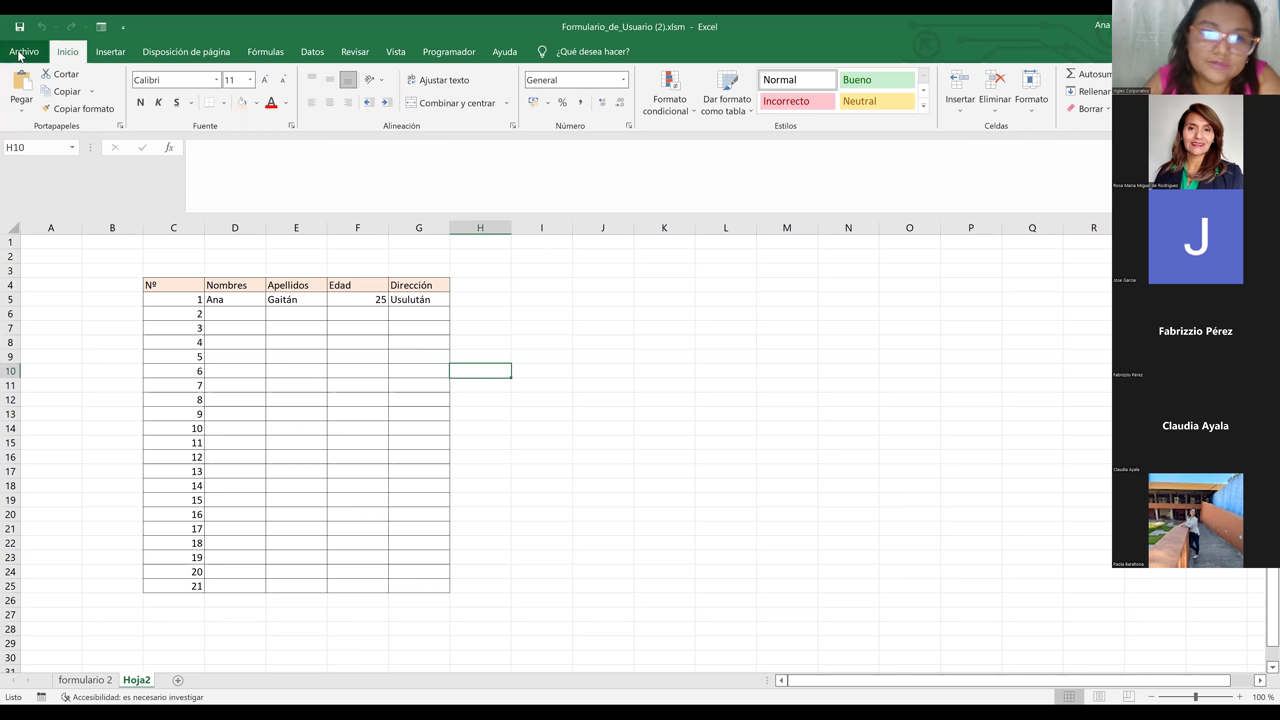
pyautogui.click(20, 55)
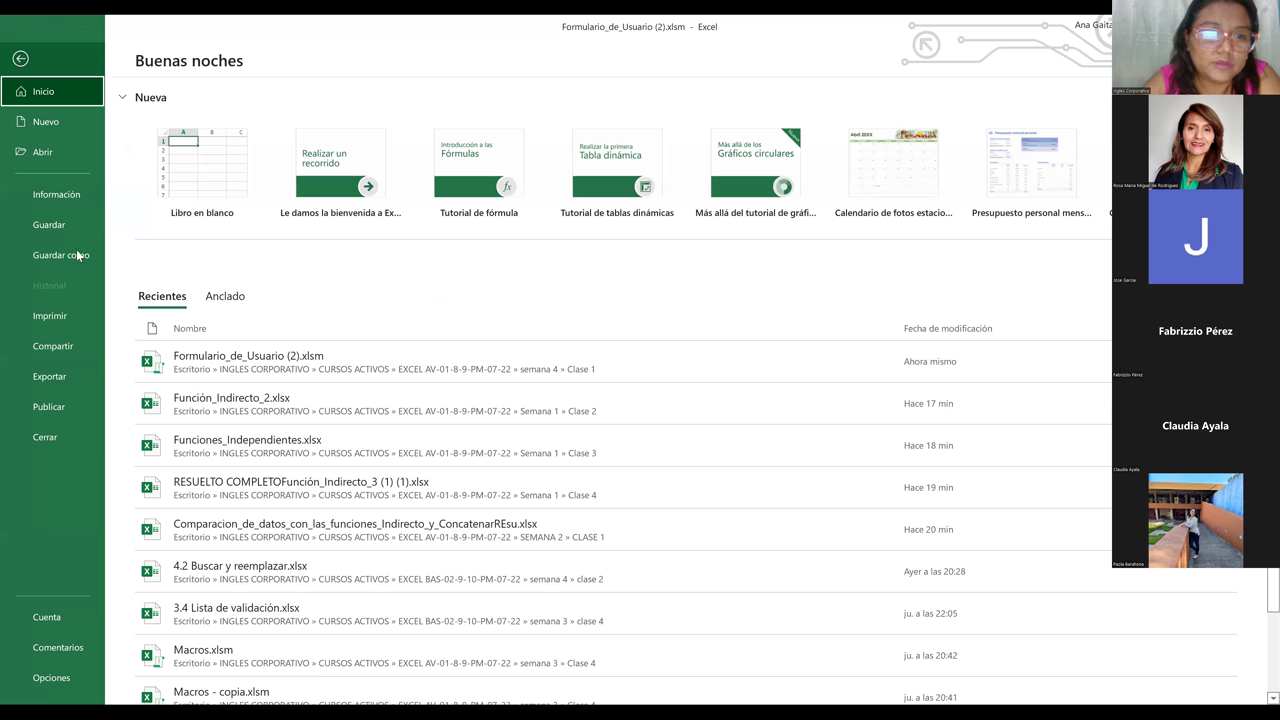
pyautogui.click(222, 299)
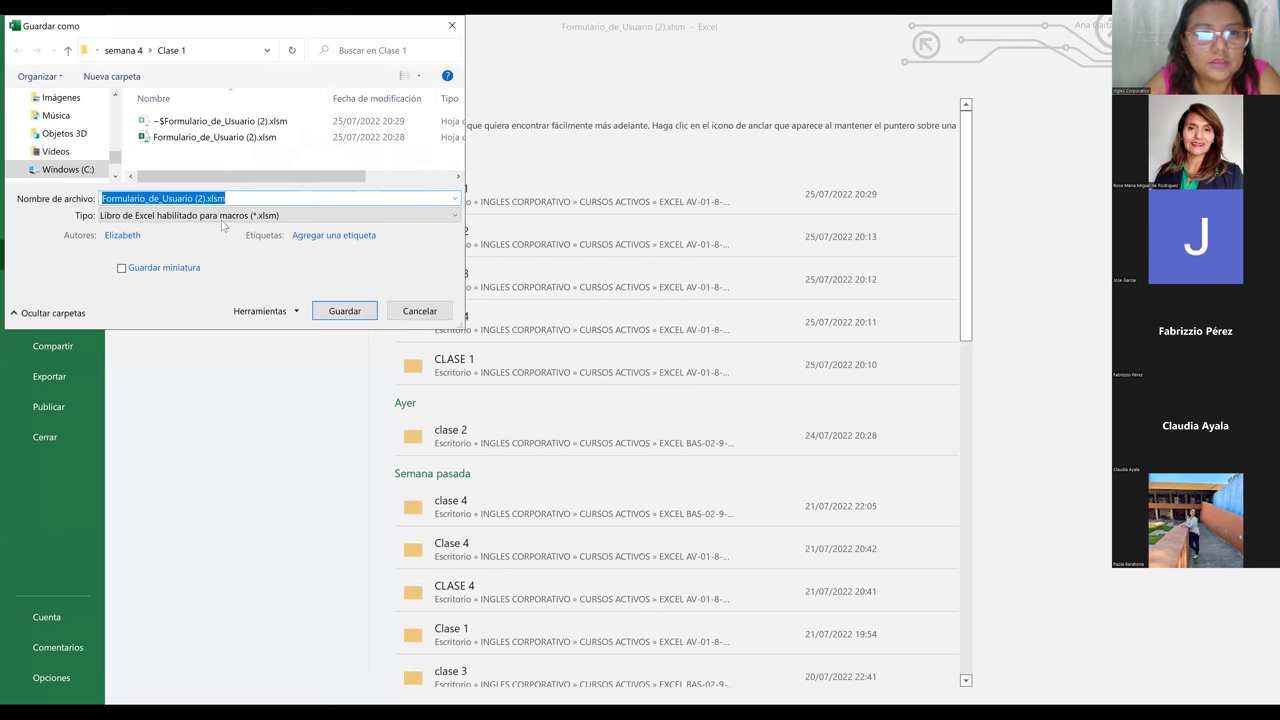
pyautogui.click(111, 219)
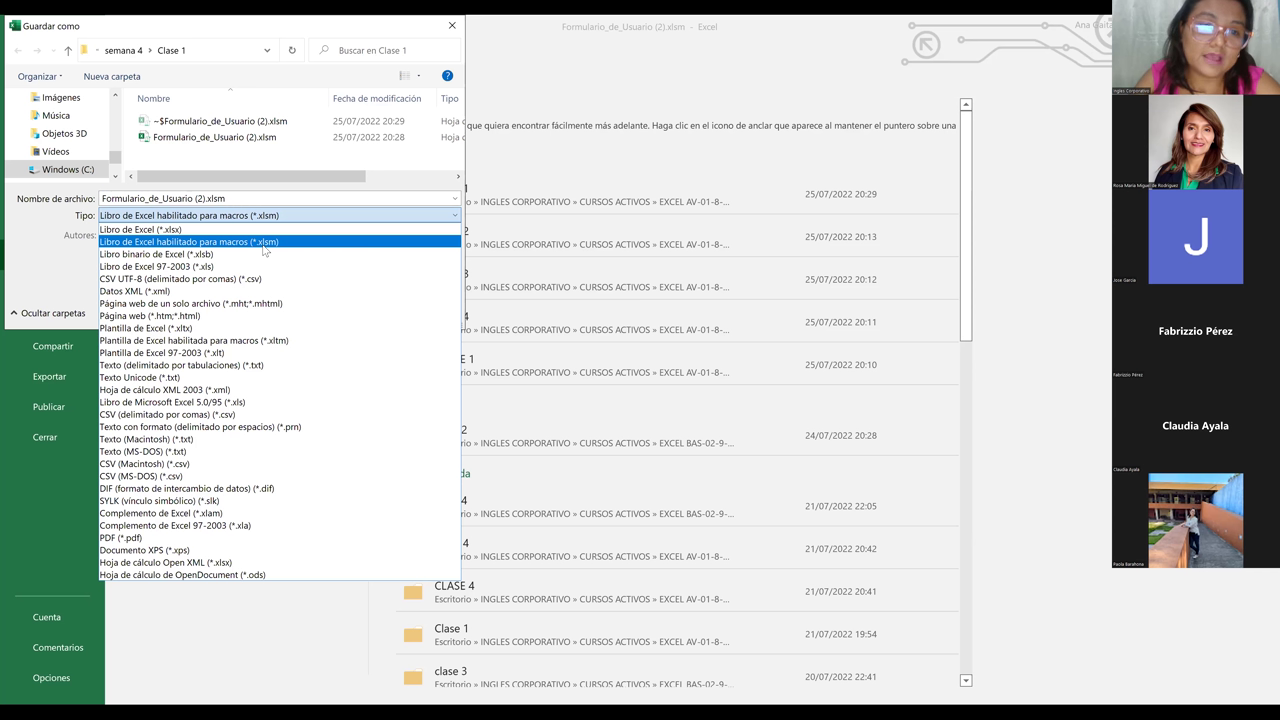
pyautogui.click(35, 248)
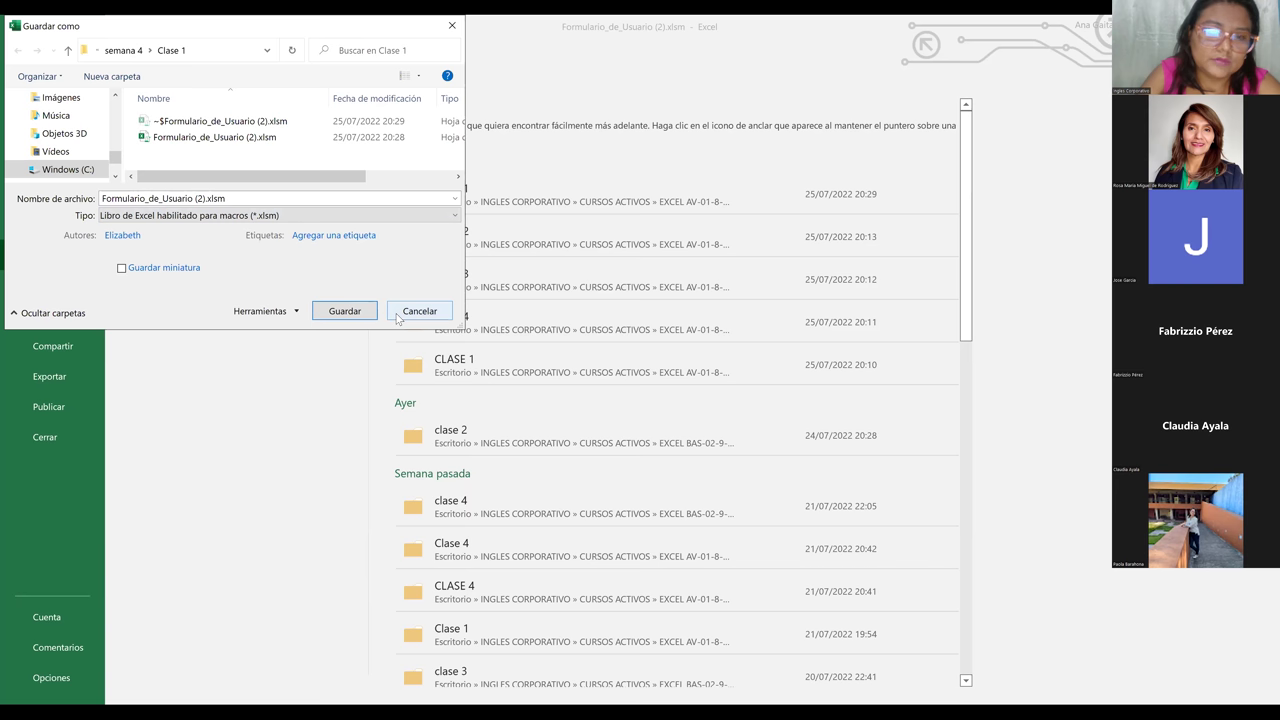
pyautogui.click(398, 318)
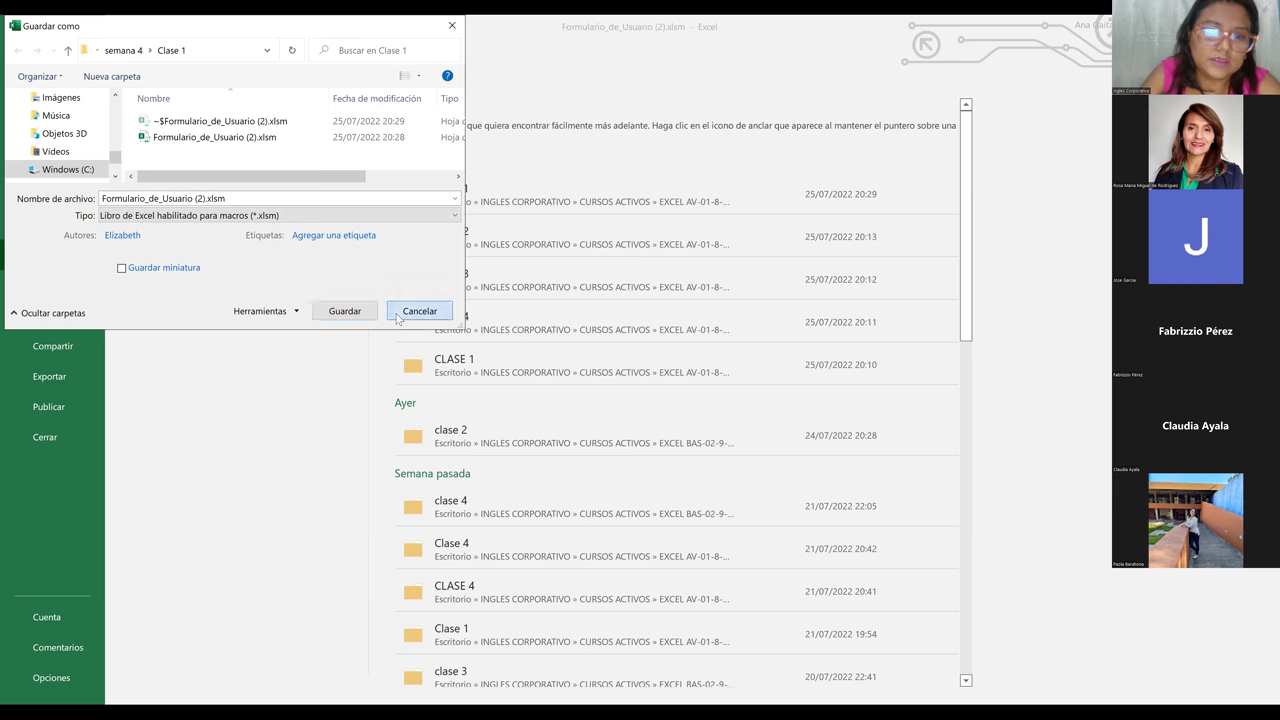
pyautogui.click(21, 59)
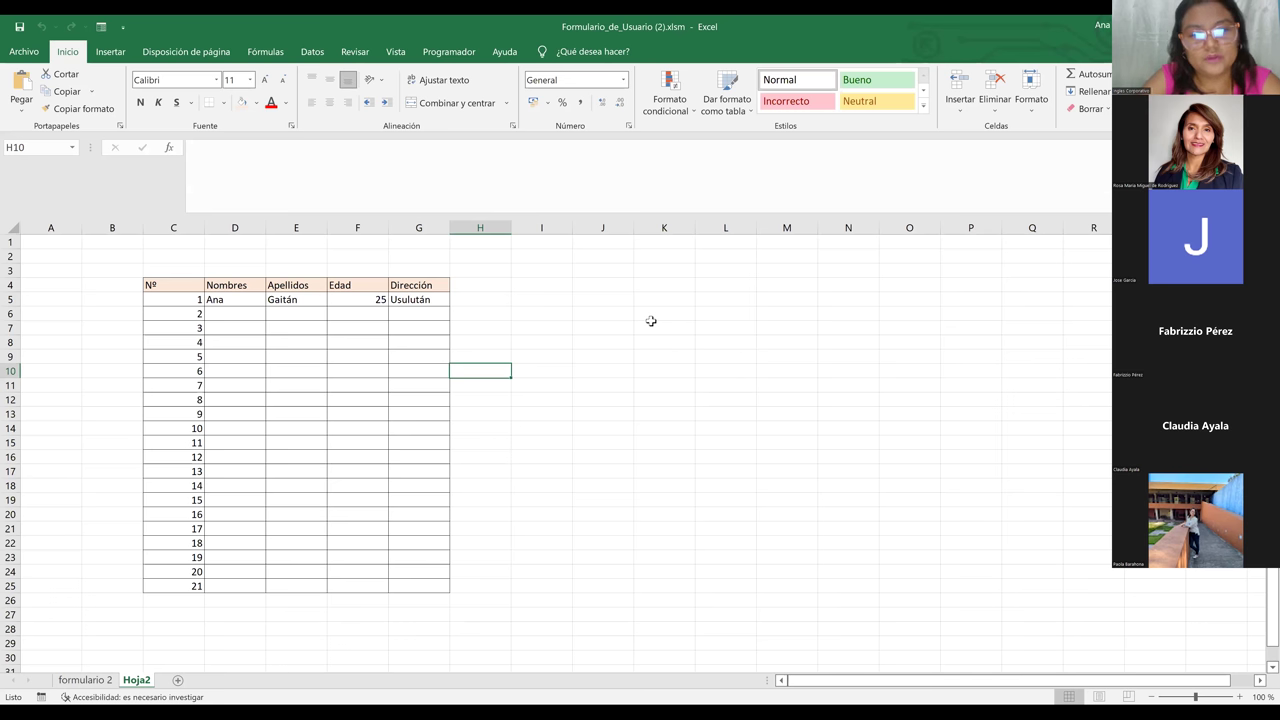
# - Review the Save As file types, keep macro-enabled .xlsm, and cancel without saving
pyautogui.click(473, 545)
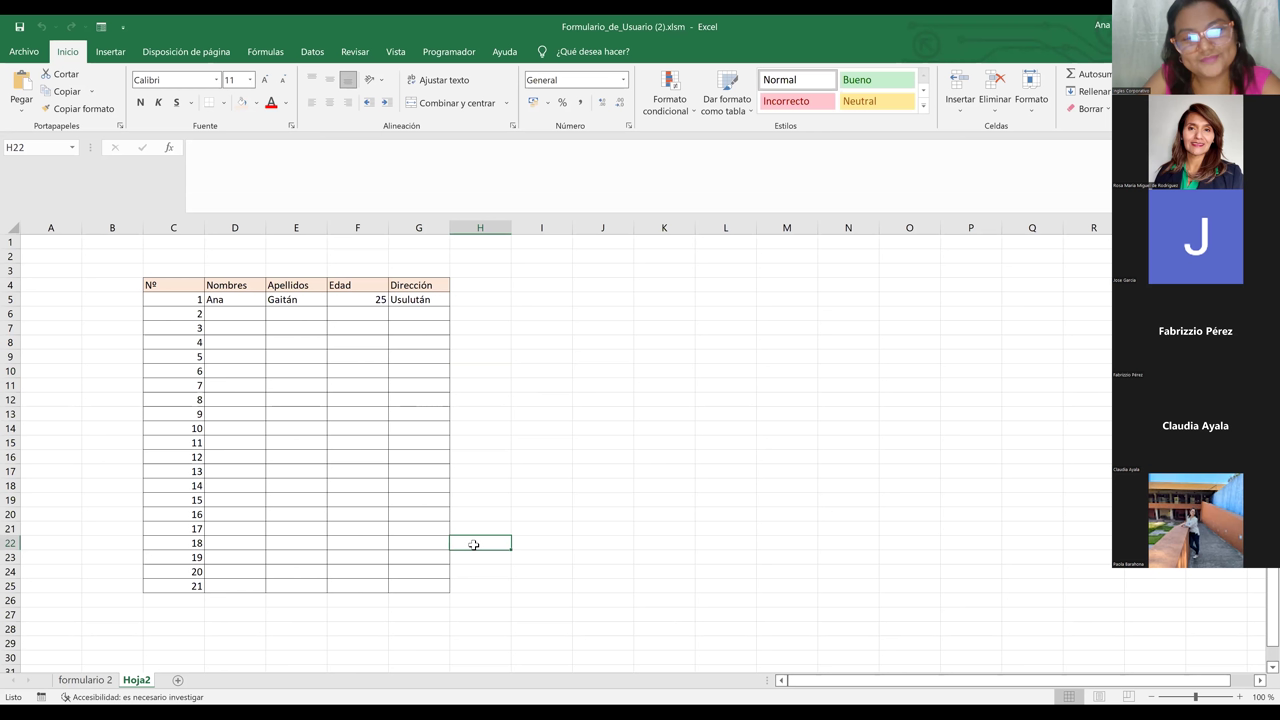
pyautogui.click(27, 53)
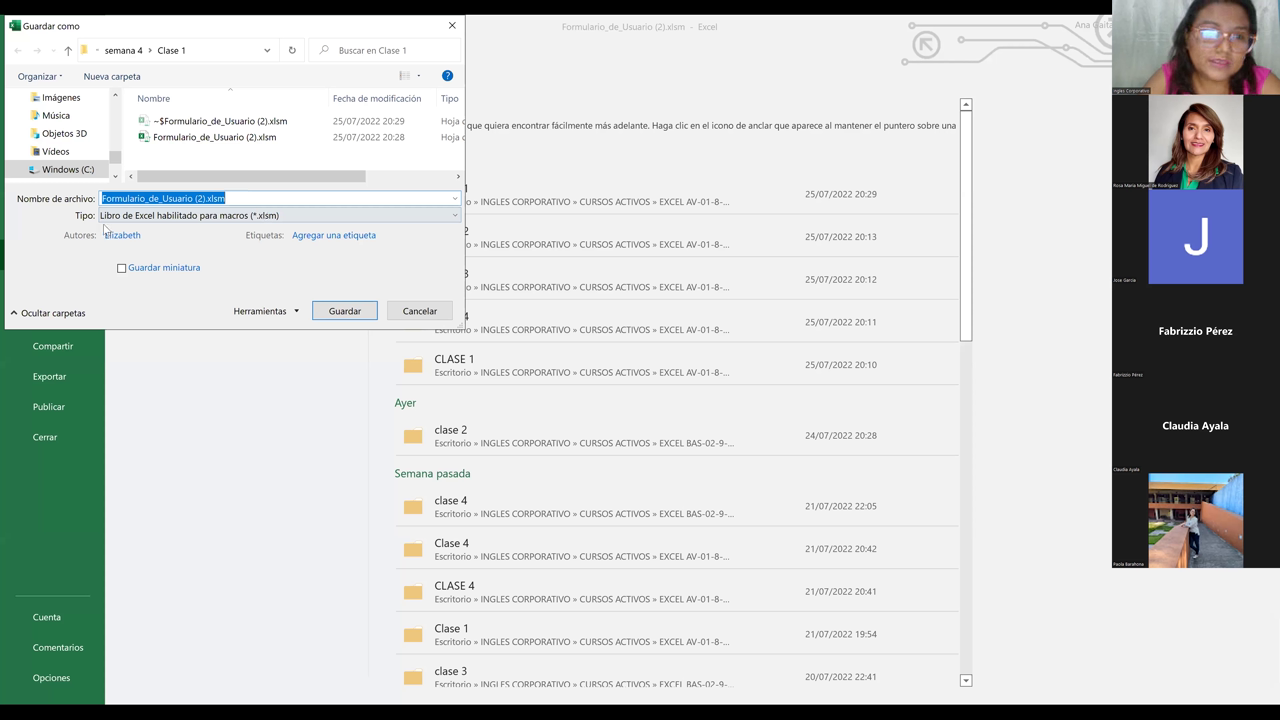
pyautogui.click(110, 217)
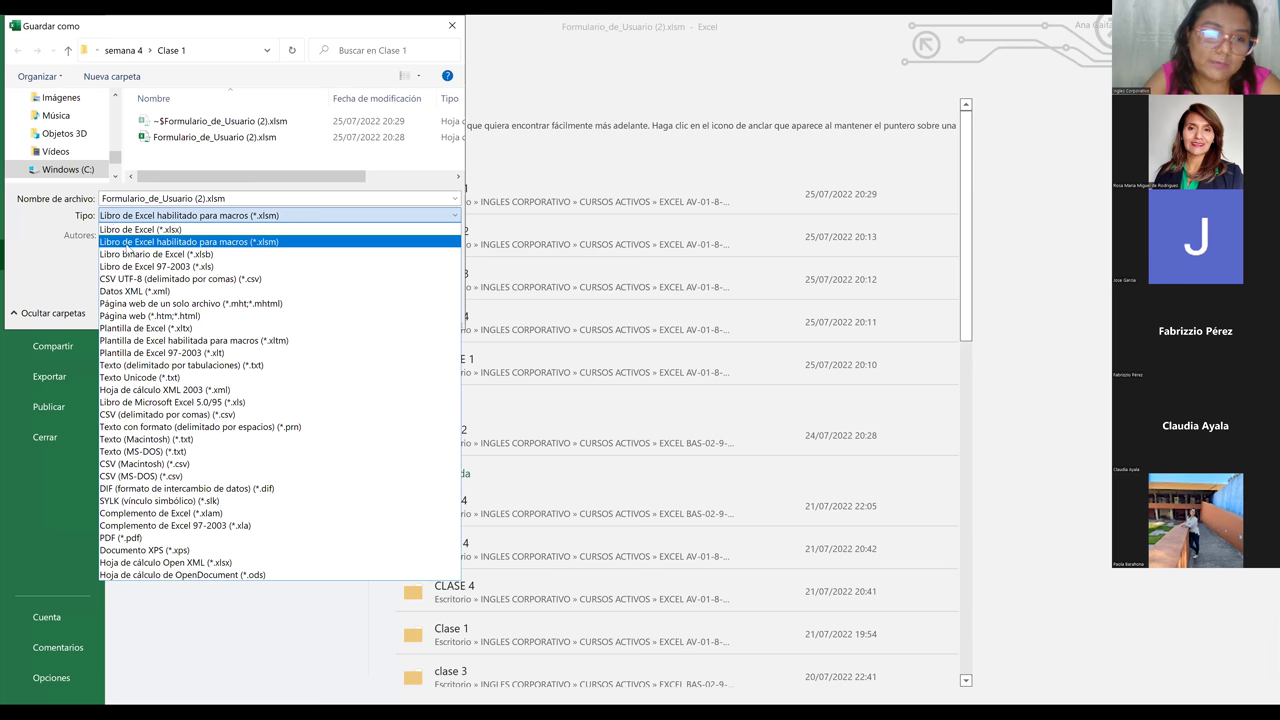
pyautogui.press('Up')
pyautogui.press('Up')
pyautogui.press('Escape')
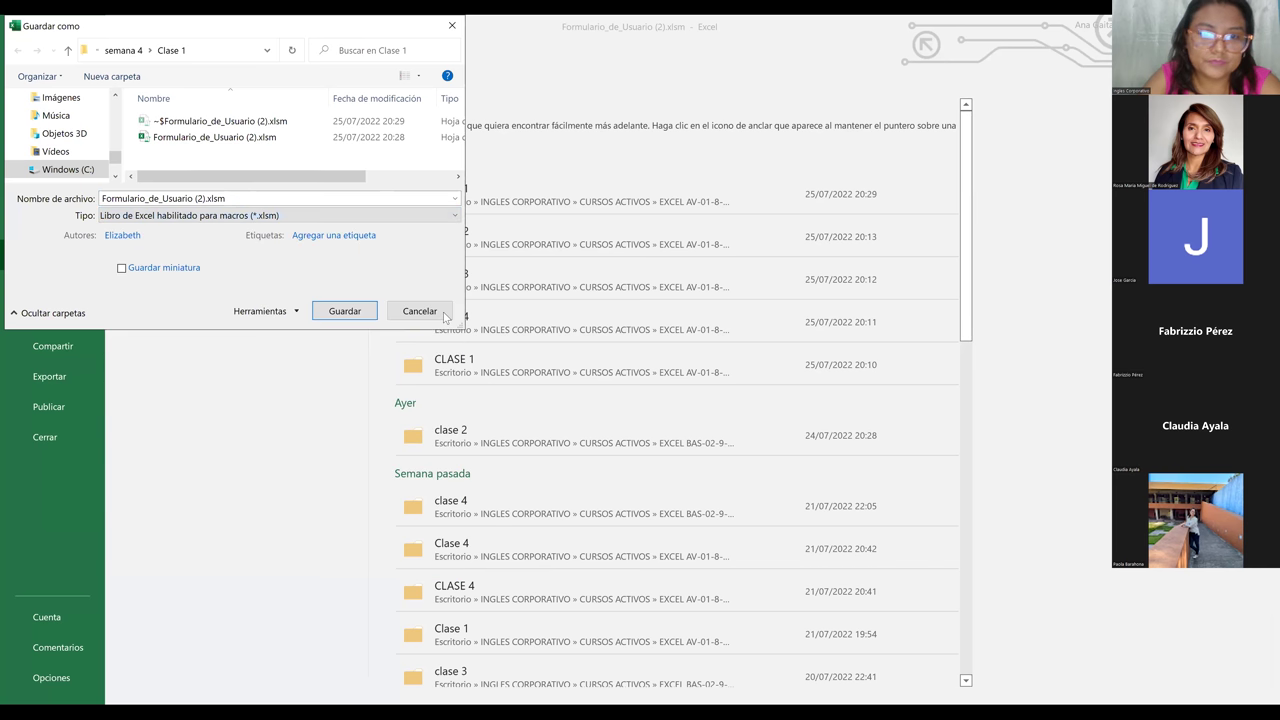
pyautogui.click(445, 316)
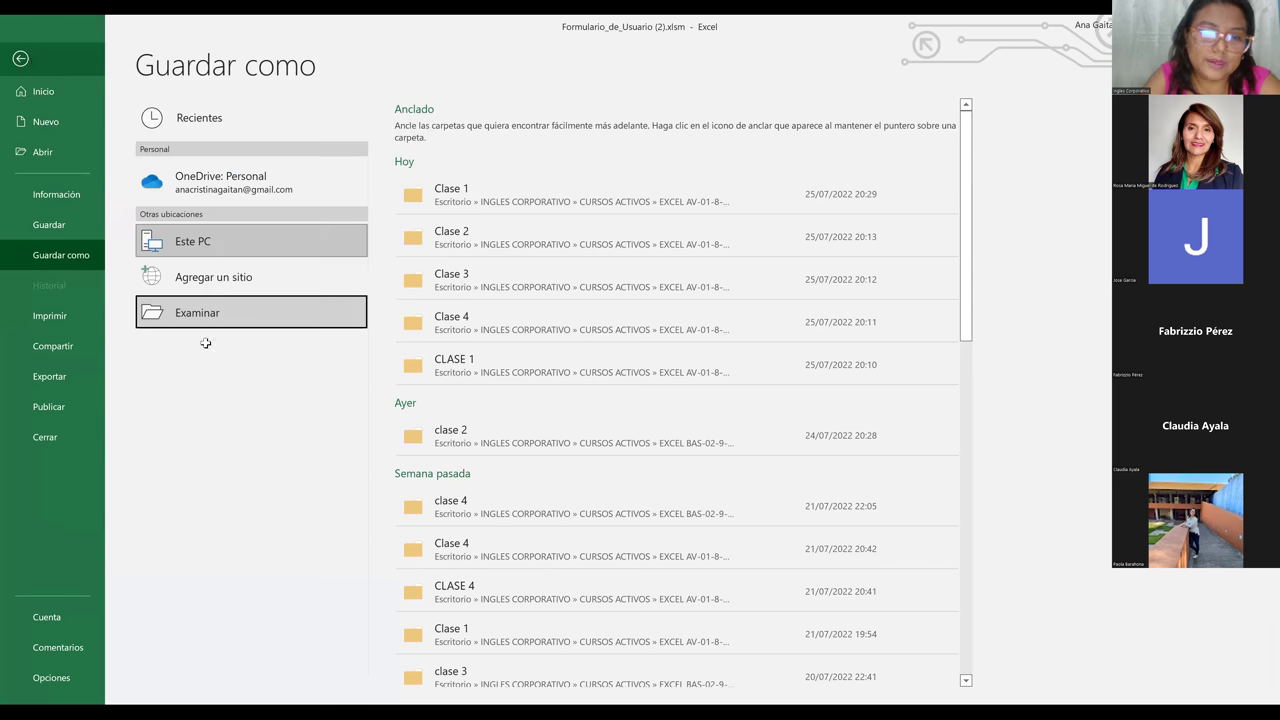
pyautogui.press('Escape')
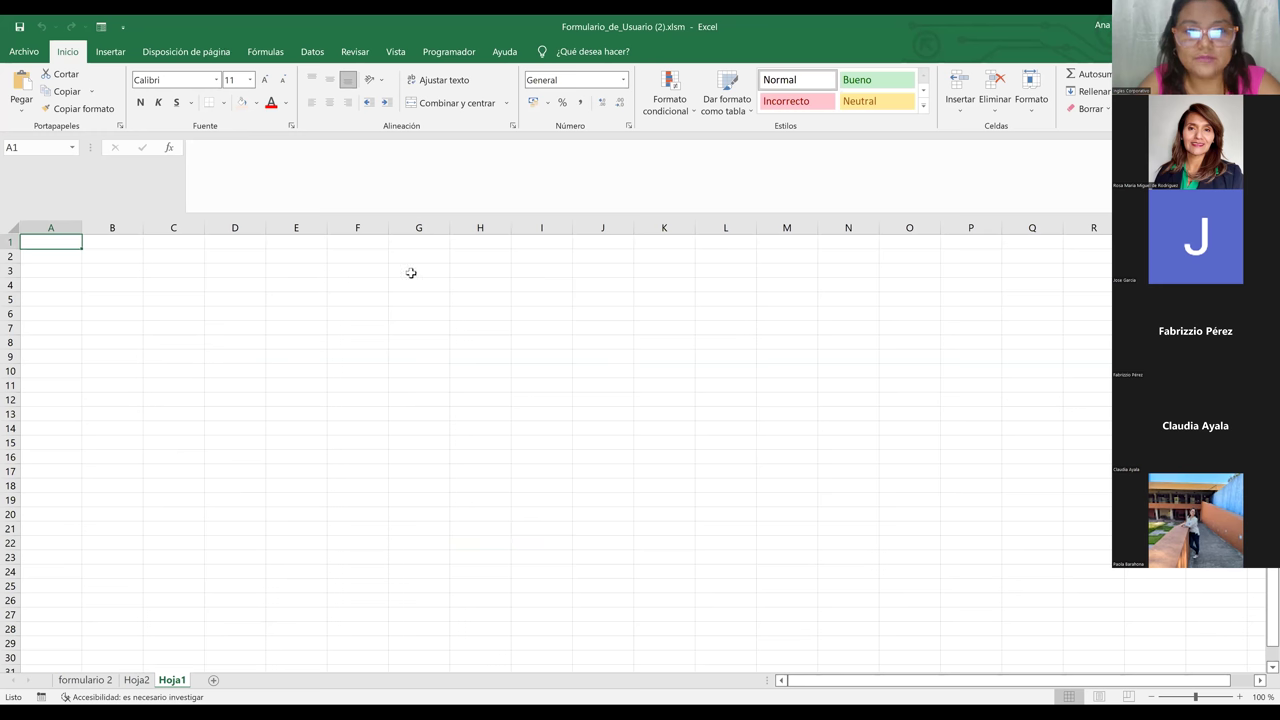
# - Run the PERSONAL.XLSB!registrodeestudiantes macro to build the empty student table on Hoja1
pyautogui.click(440, 55)
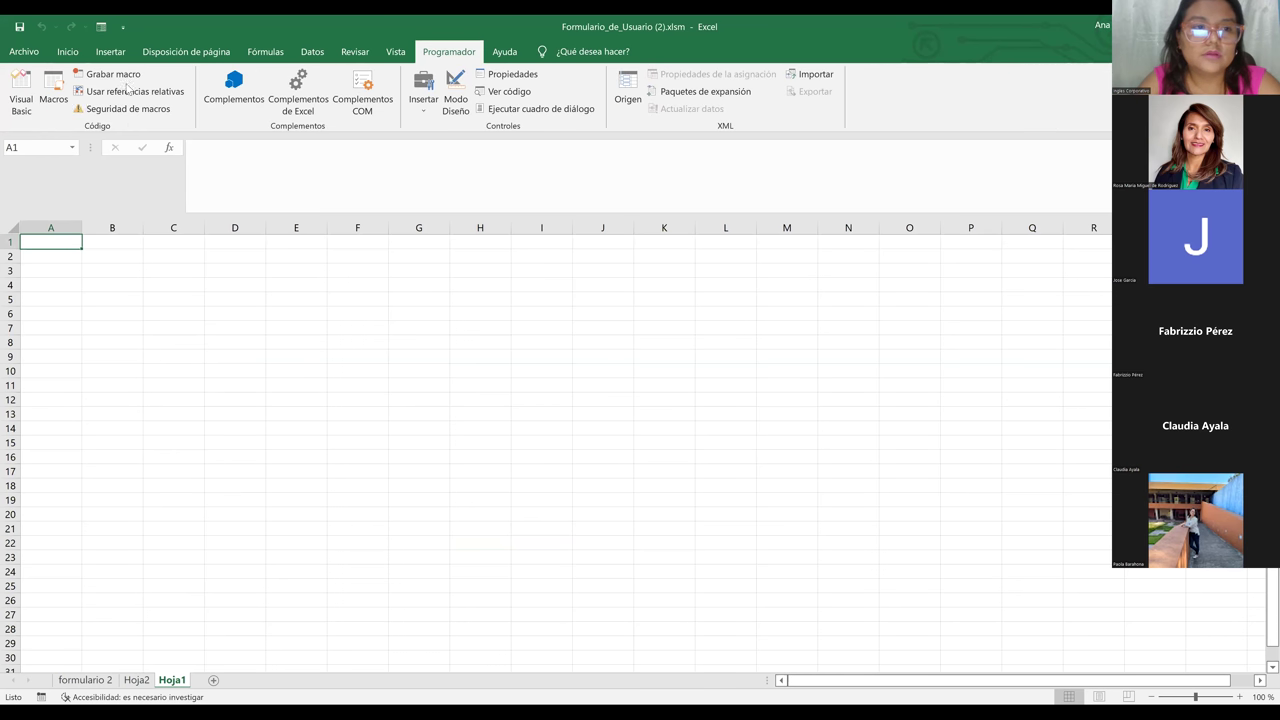
pyautogui.click(67, 105)
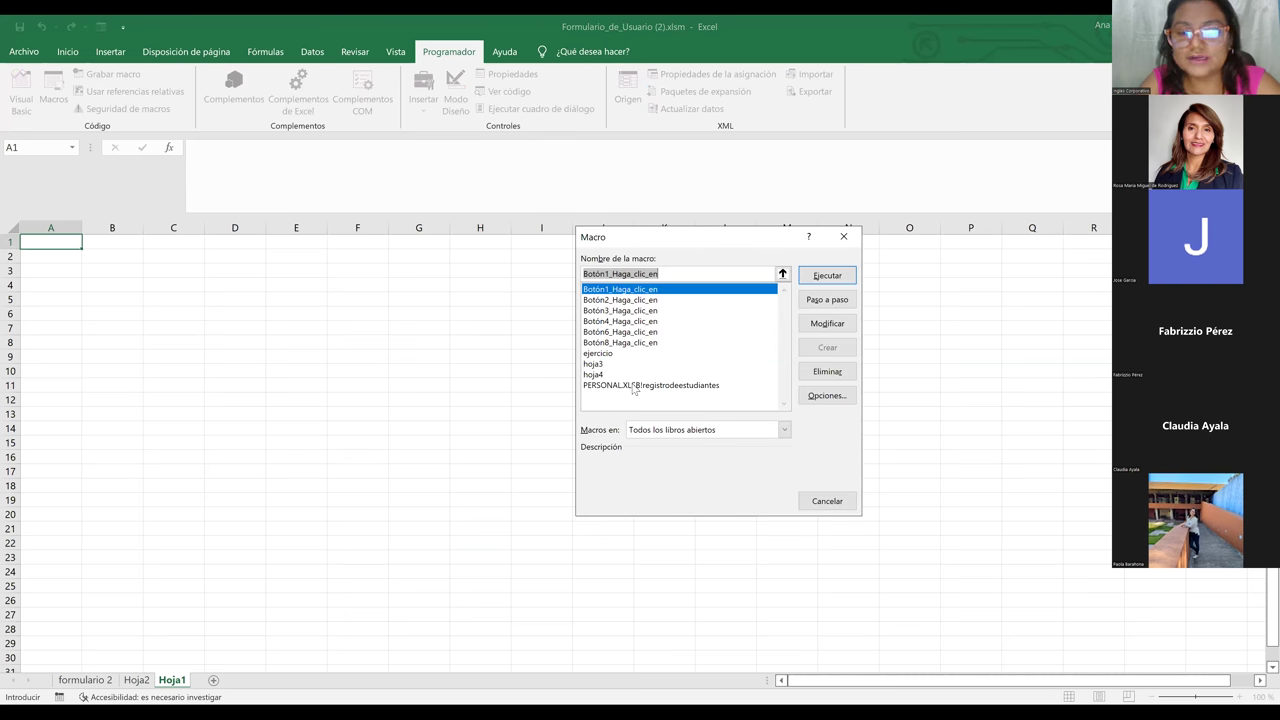
pyautogui.click(633, 386)
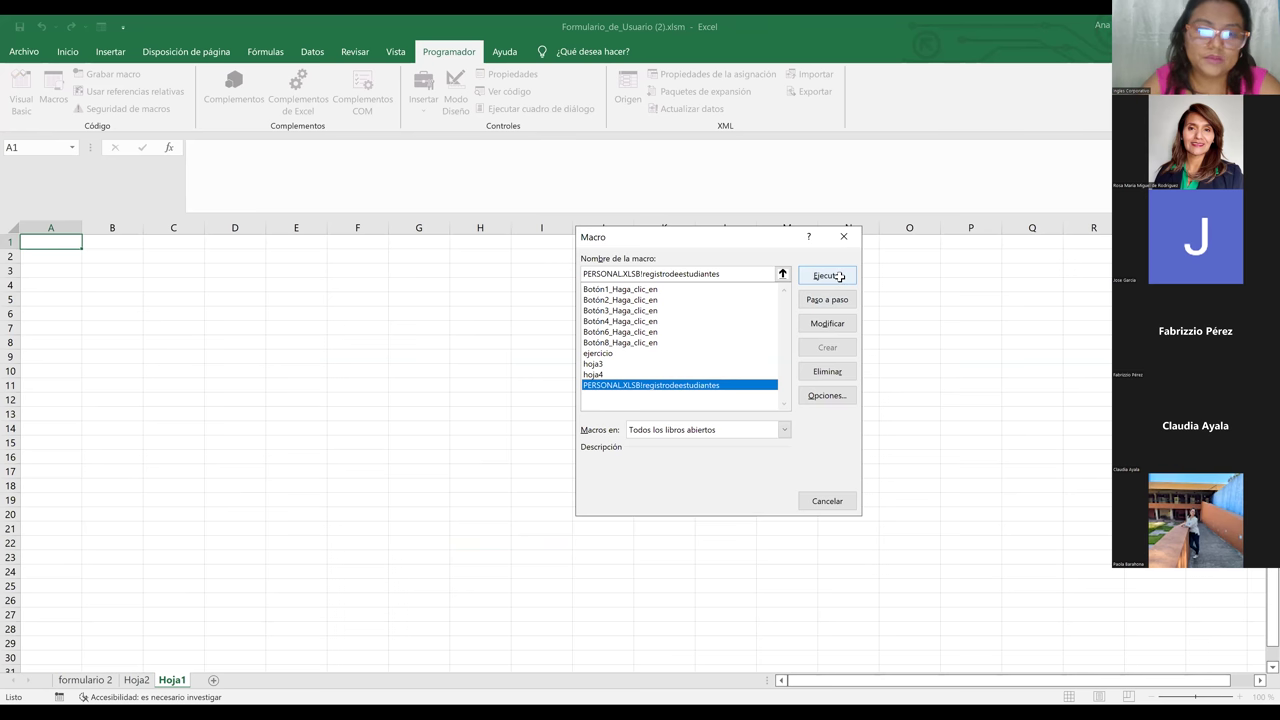
pyautogui.click(827, 275)
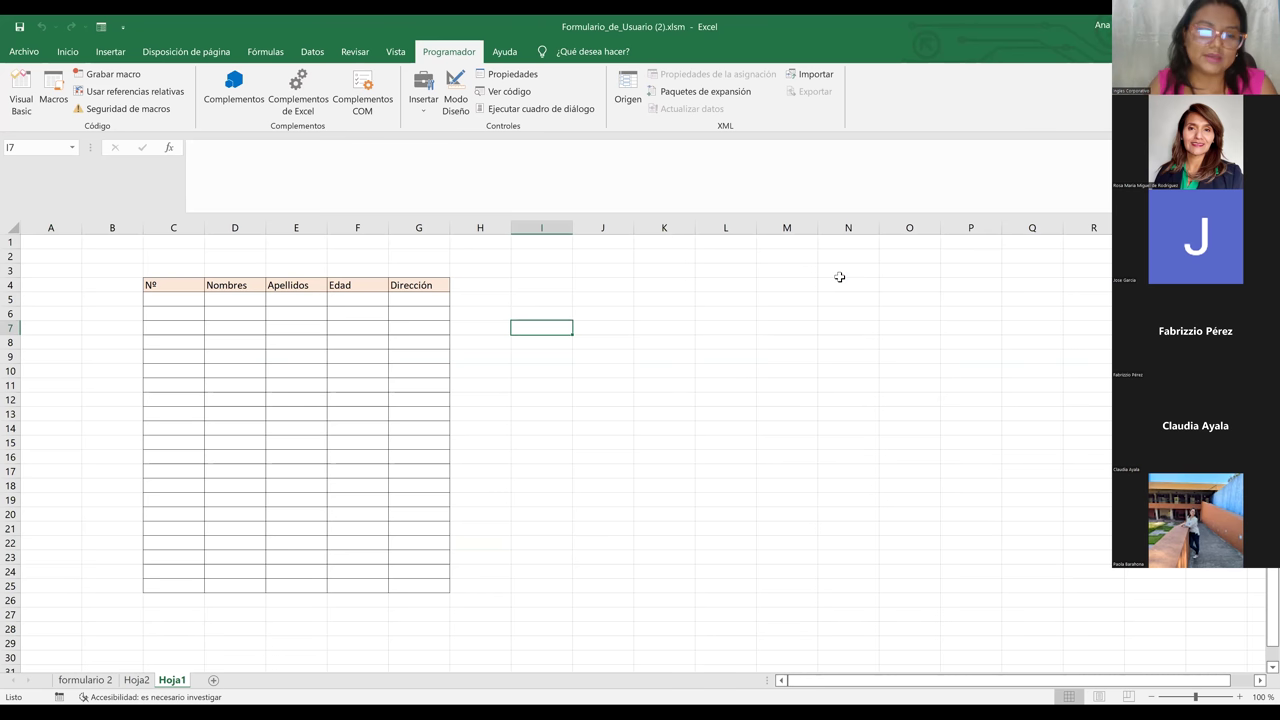
pyautogui.press('Up')
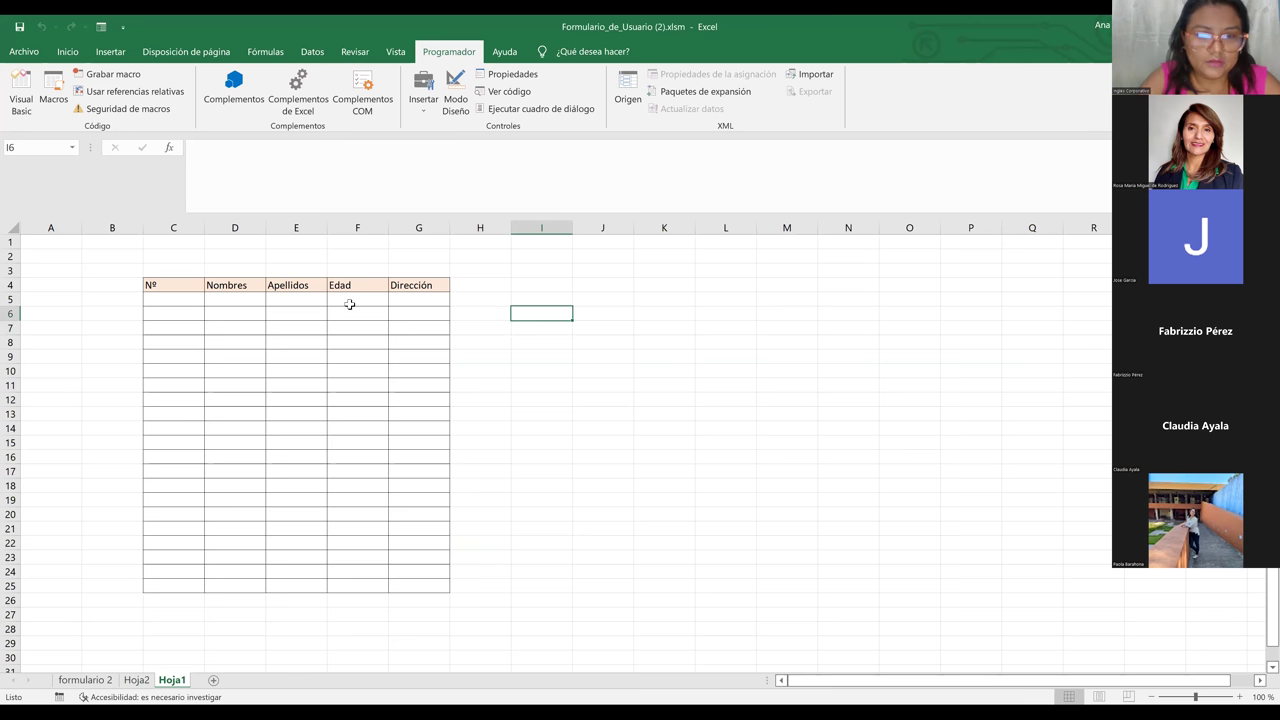
# - On Hoja2, clear the age 25 from cell F5
pyautogui.click(137, 680)
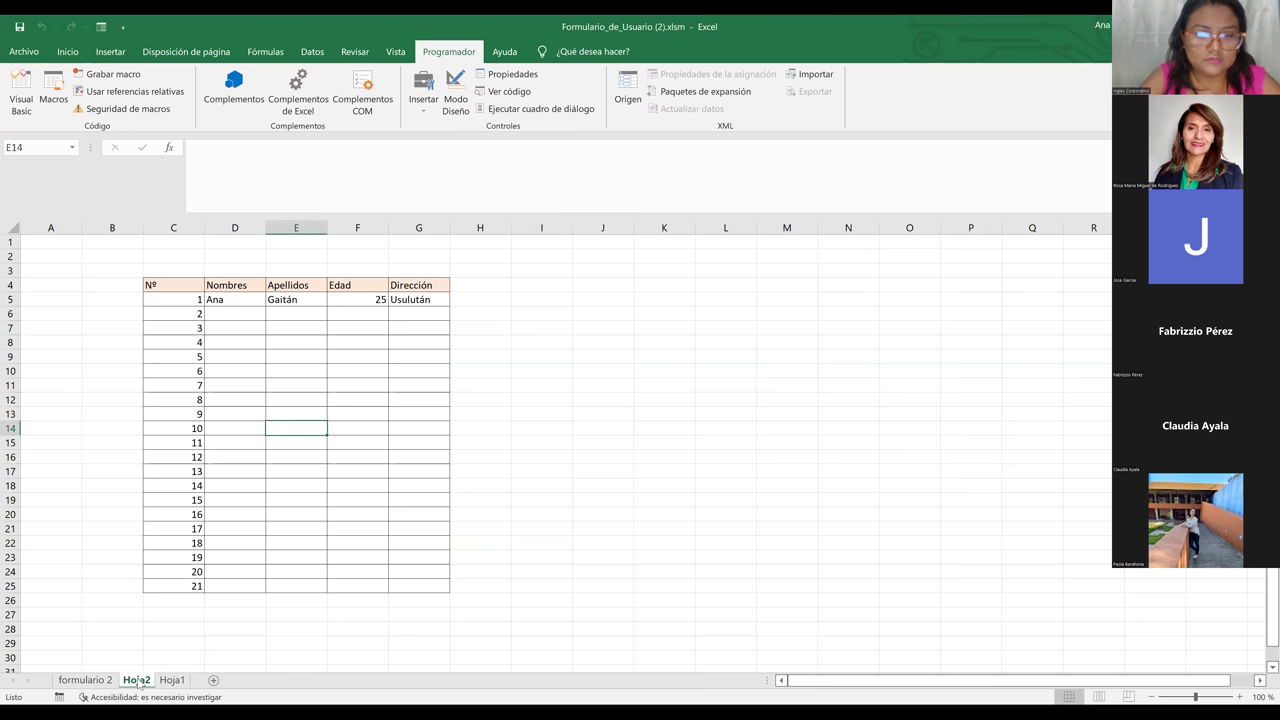
pyautogui.click(458, 400)
pyautogui.click(362, 299)
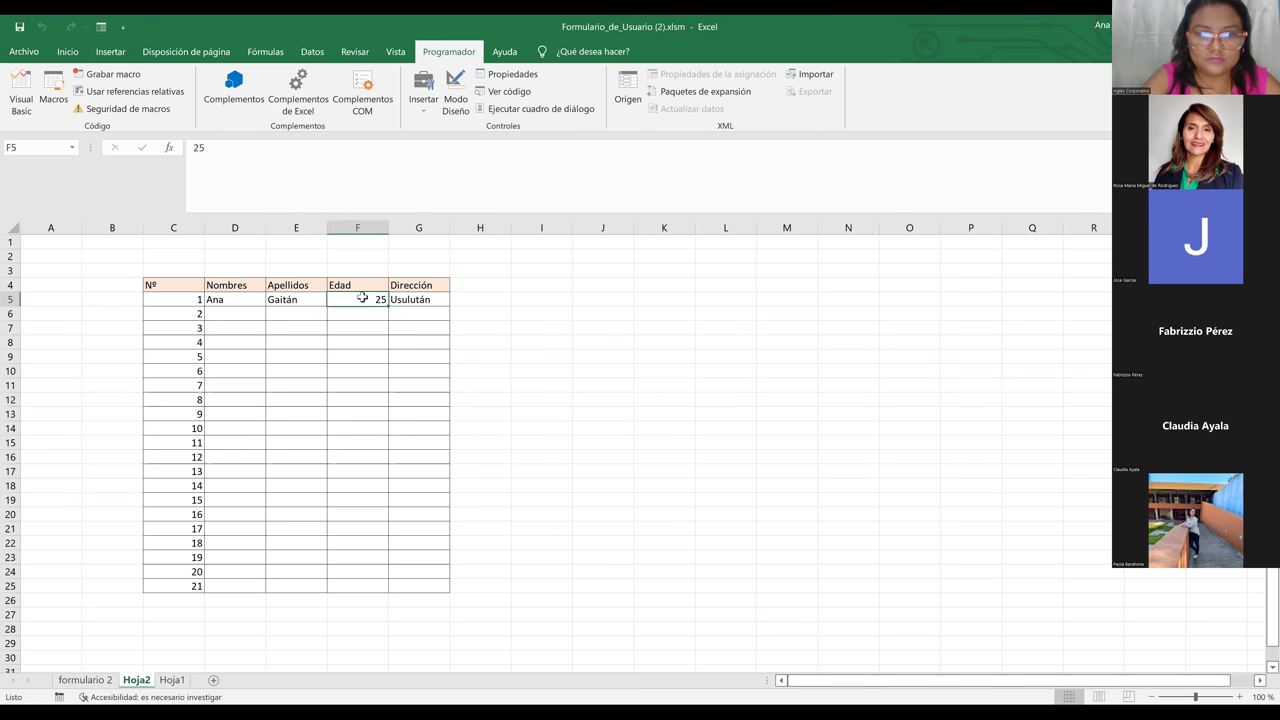
pyautogui.press('Delete')
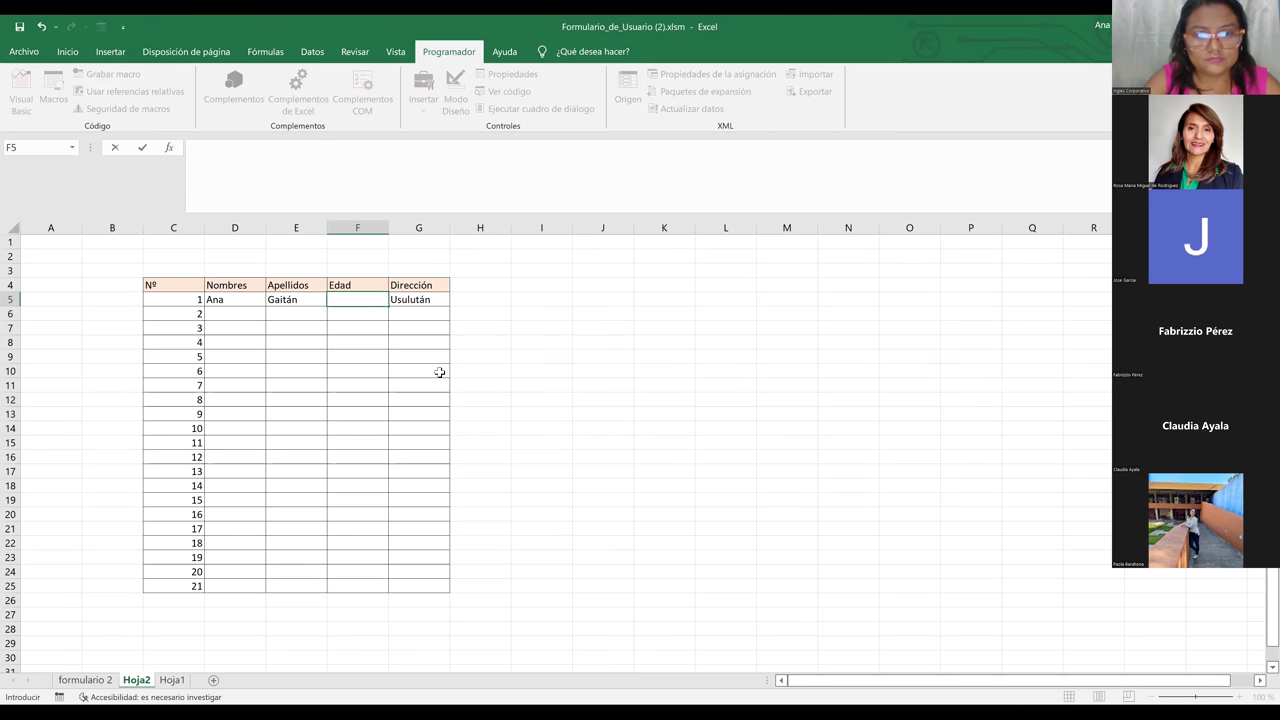
pyautogui.click(439, 371)
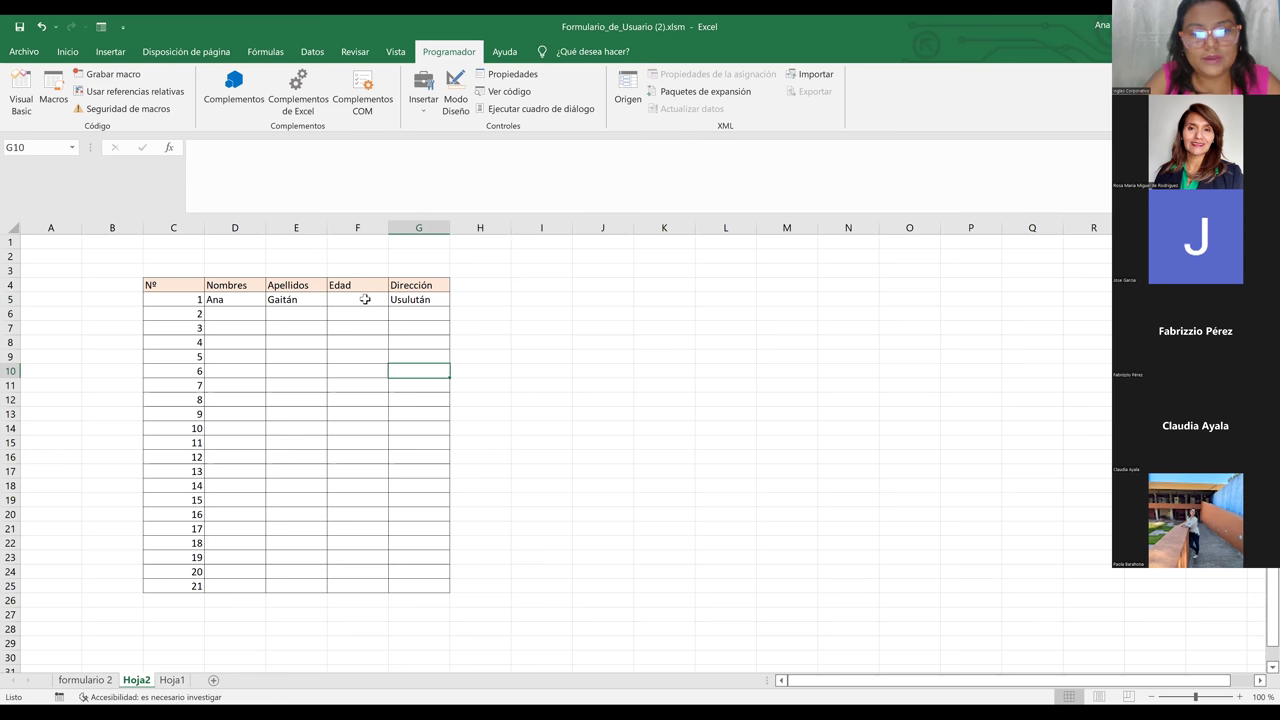
pyautogui.click(365, 299)
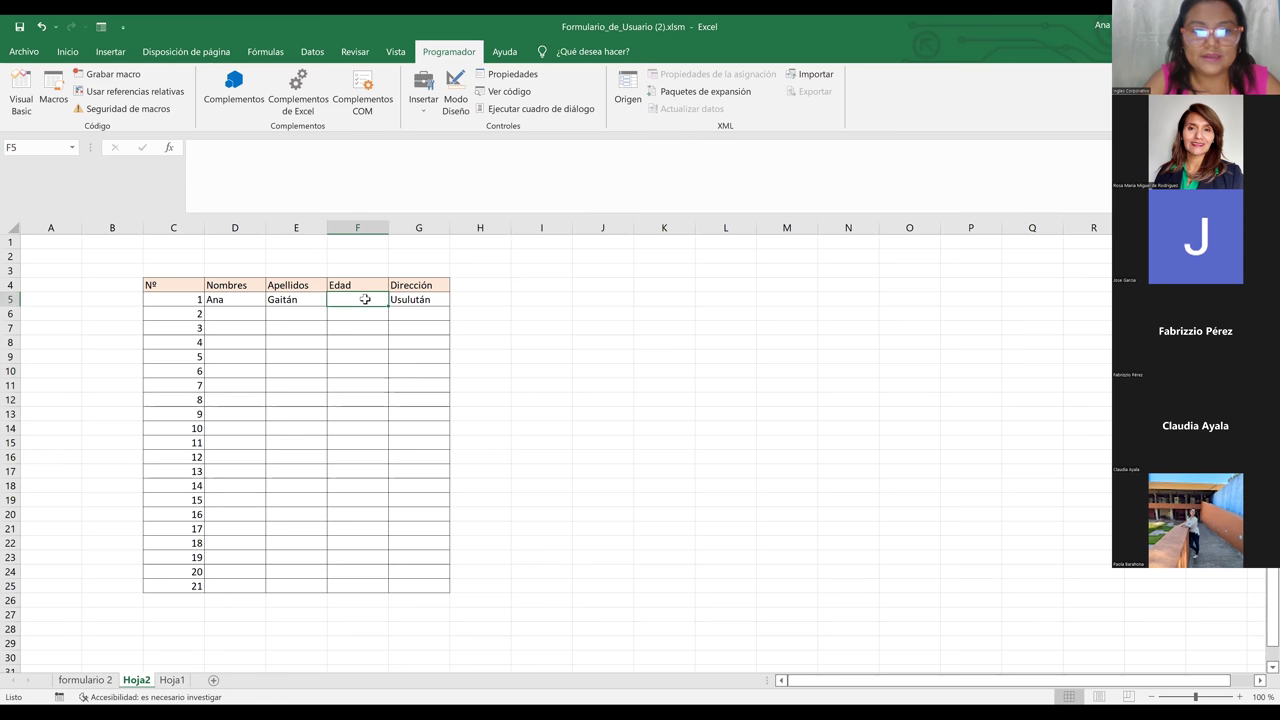
pyautogui.click(537, 386)
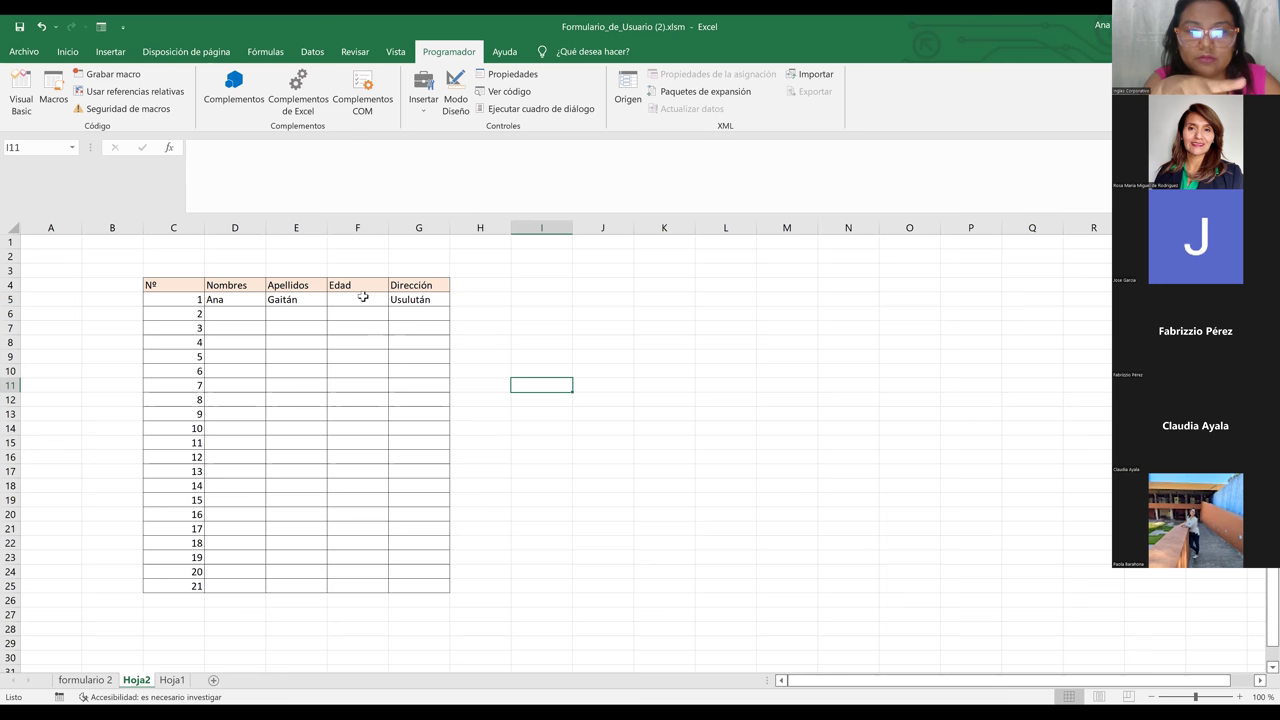
# - Check the Edad column selection from F5 down, then bring up the Programador macro tools
pyautogui.click(64, 55)
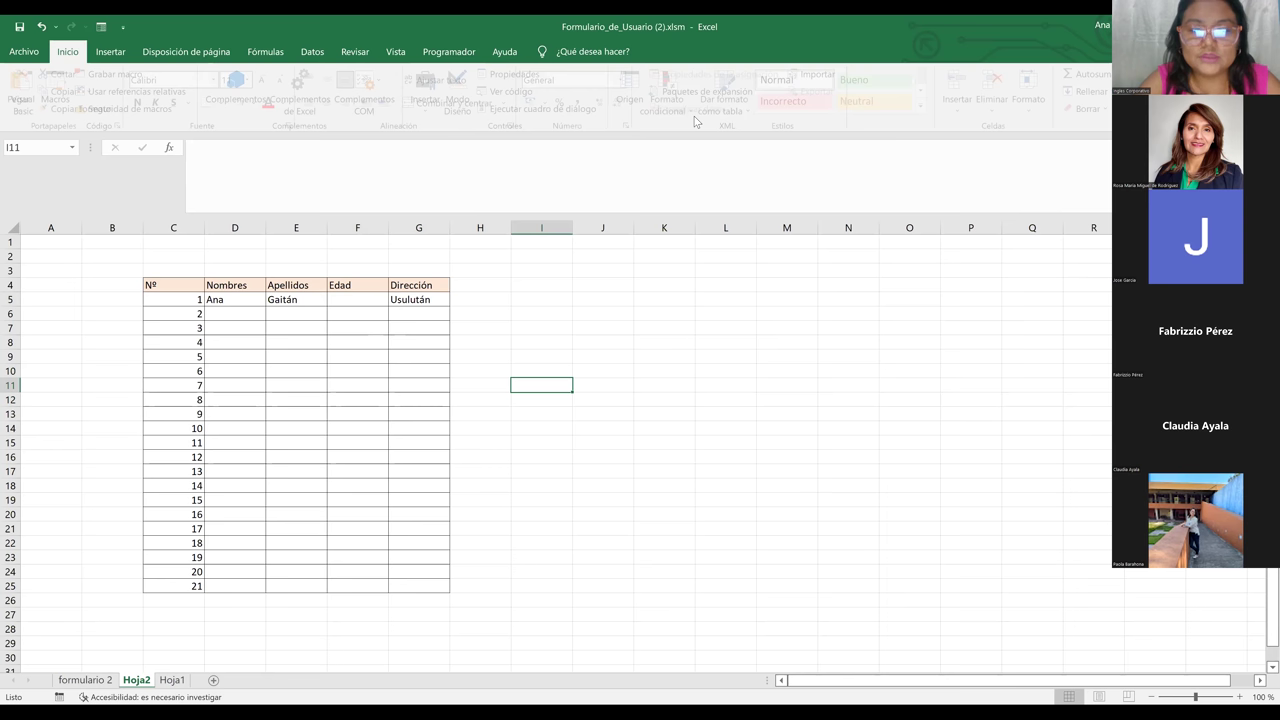
pyautogui.click(636, 312)
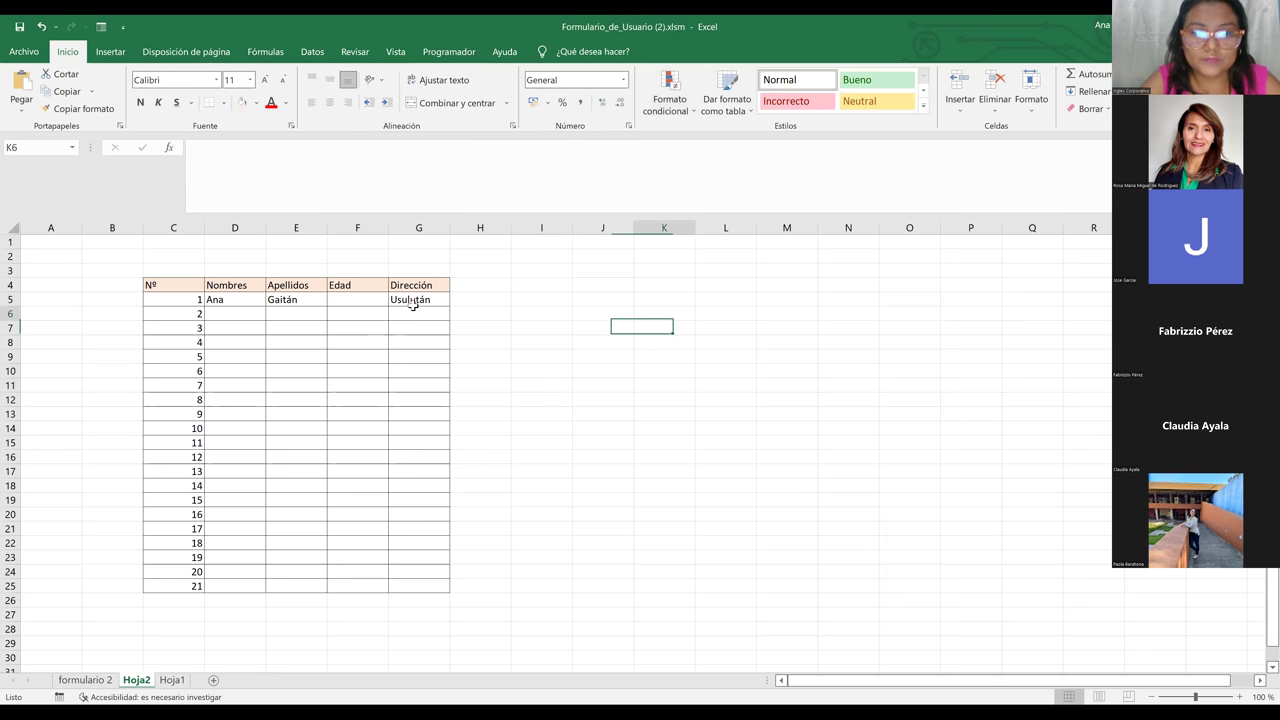
pyautogui.moveTo(366, 299); pyautogui.dragTo(342, 590)
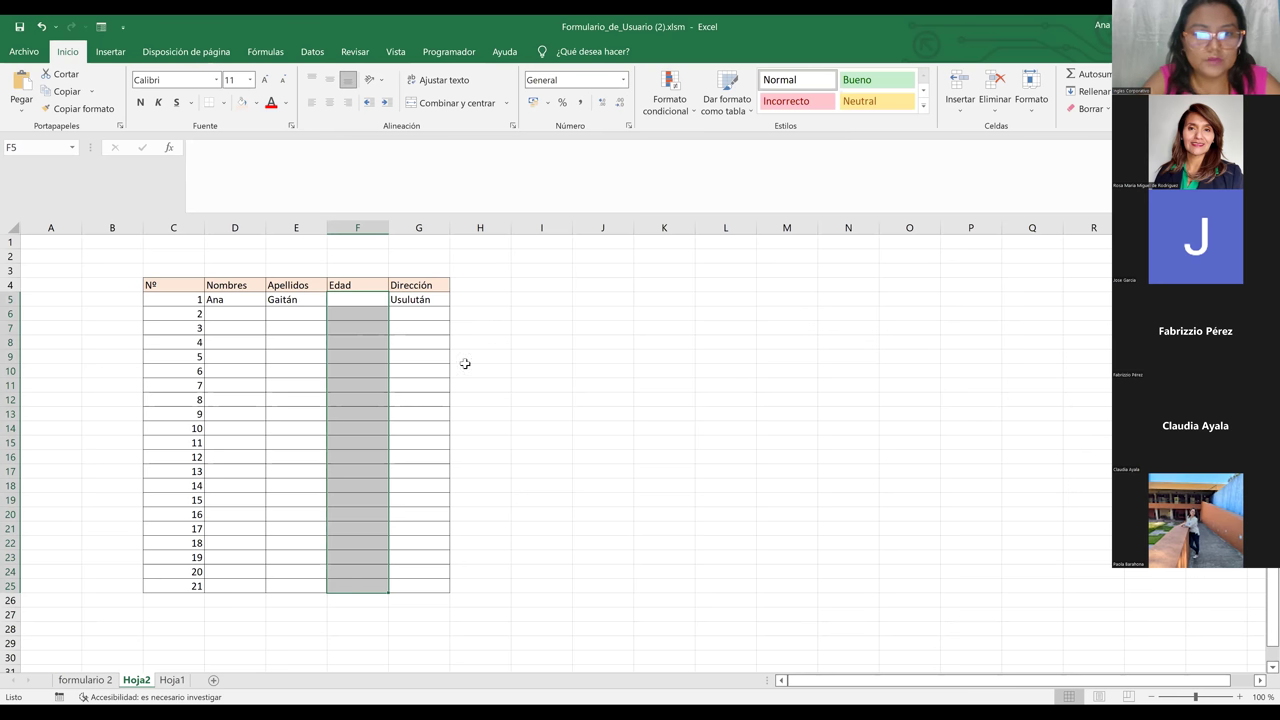
pyautogui.click(533, 367)
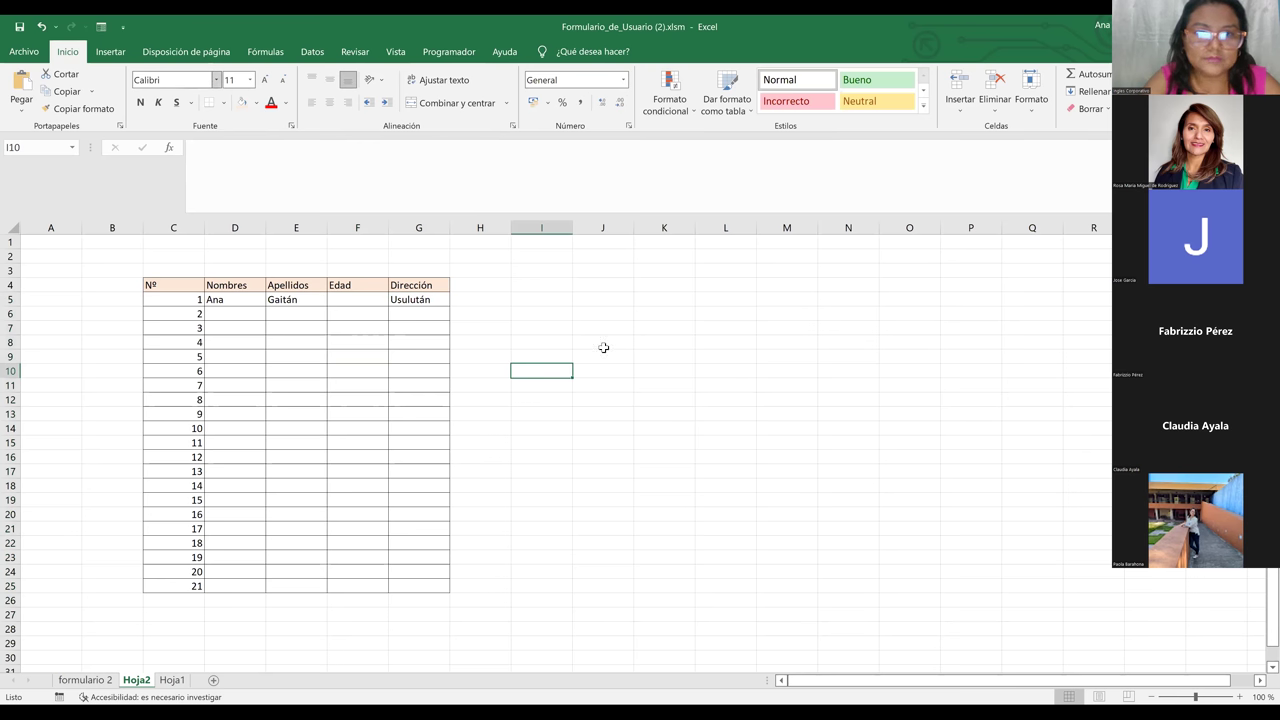
pyautogui.click(630, 386)
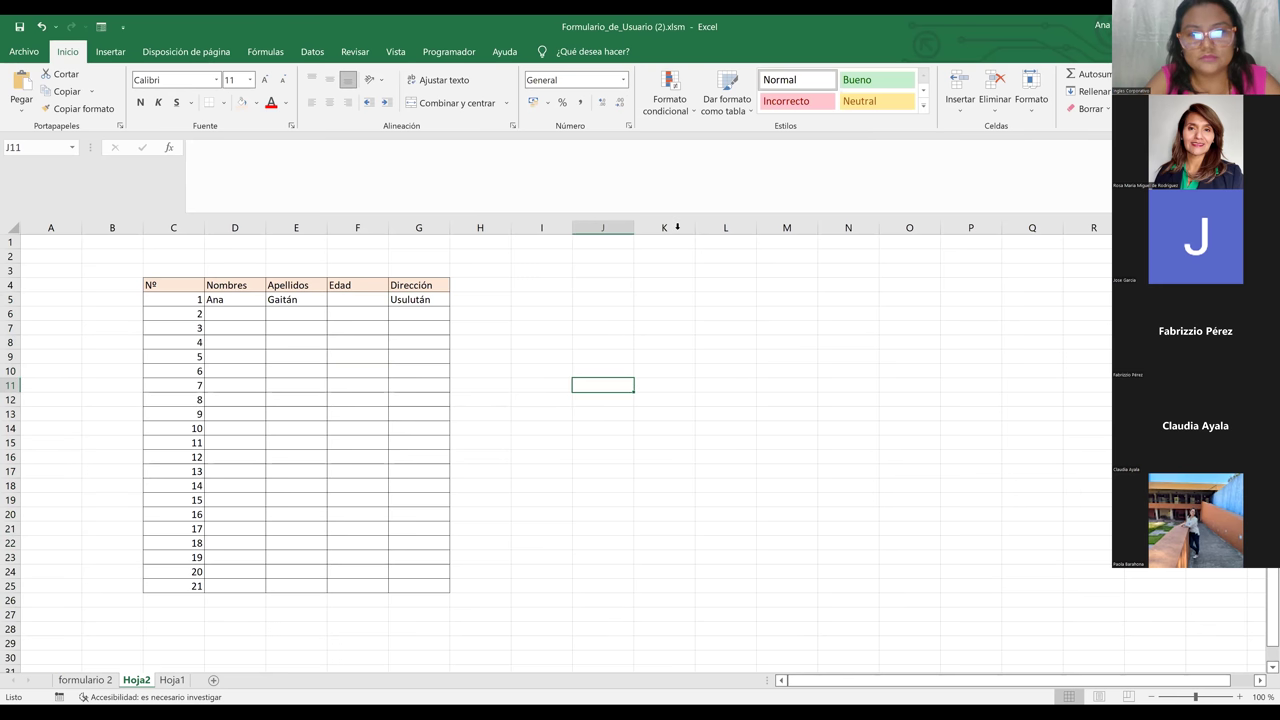
pyautogui.click(449, 52)
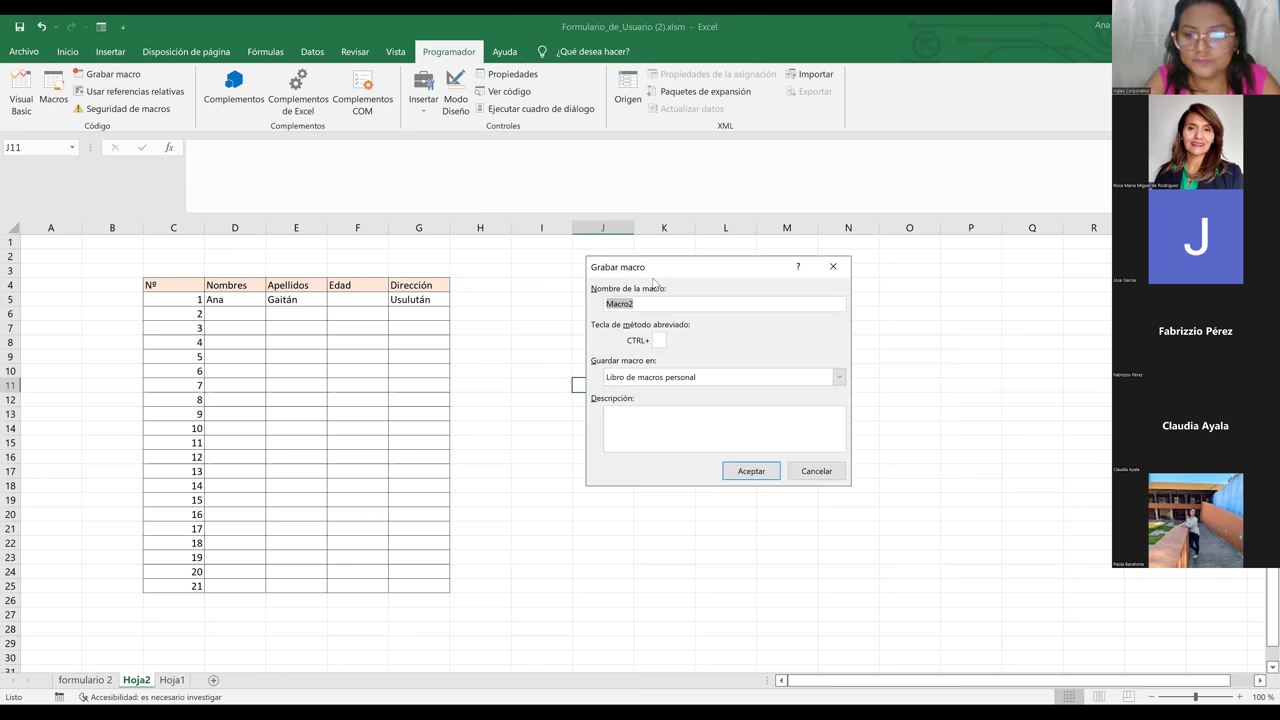
# - Name the new macro 'edades', start recording, and select the Edad cells F5:F25
pyautogui.press('BackSpace')
pyautogui.write('edades')
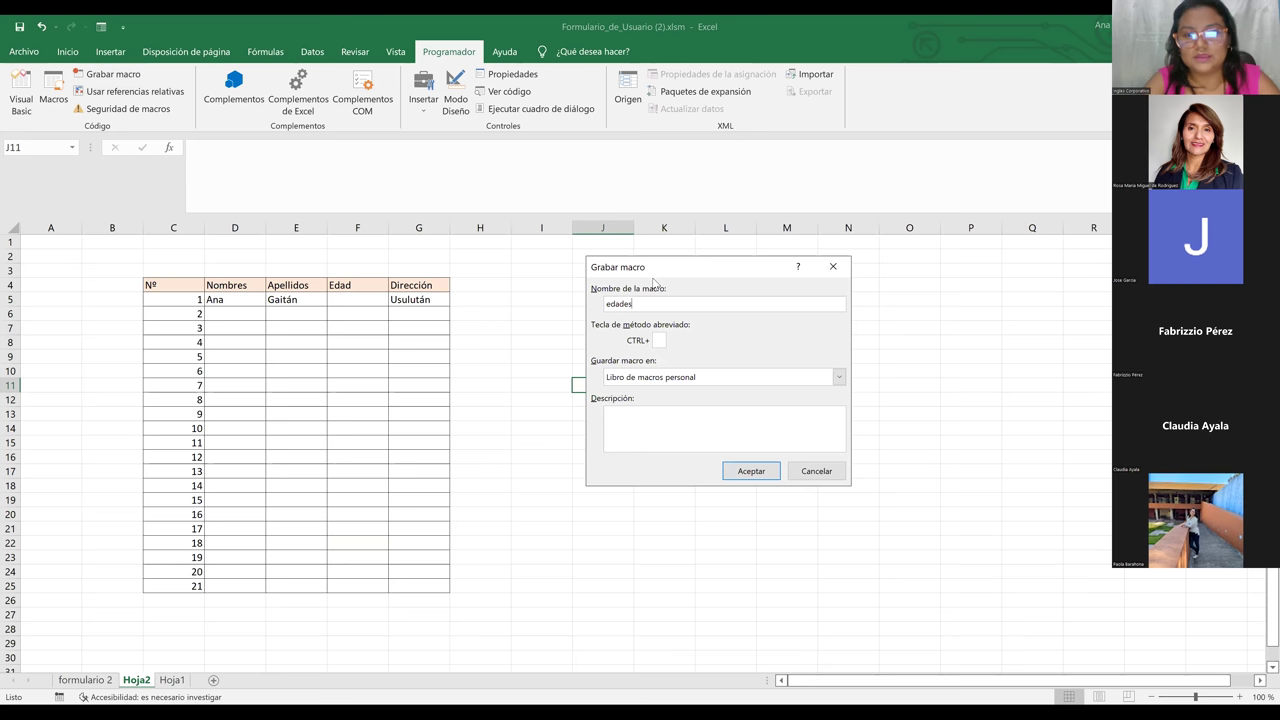
pyautogui.click(752, 473)
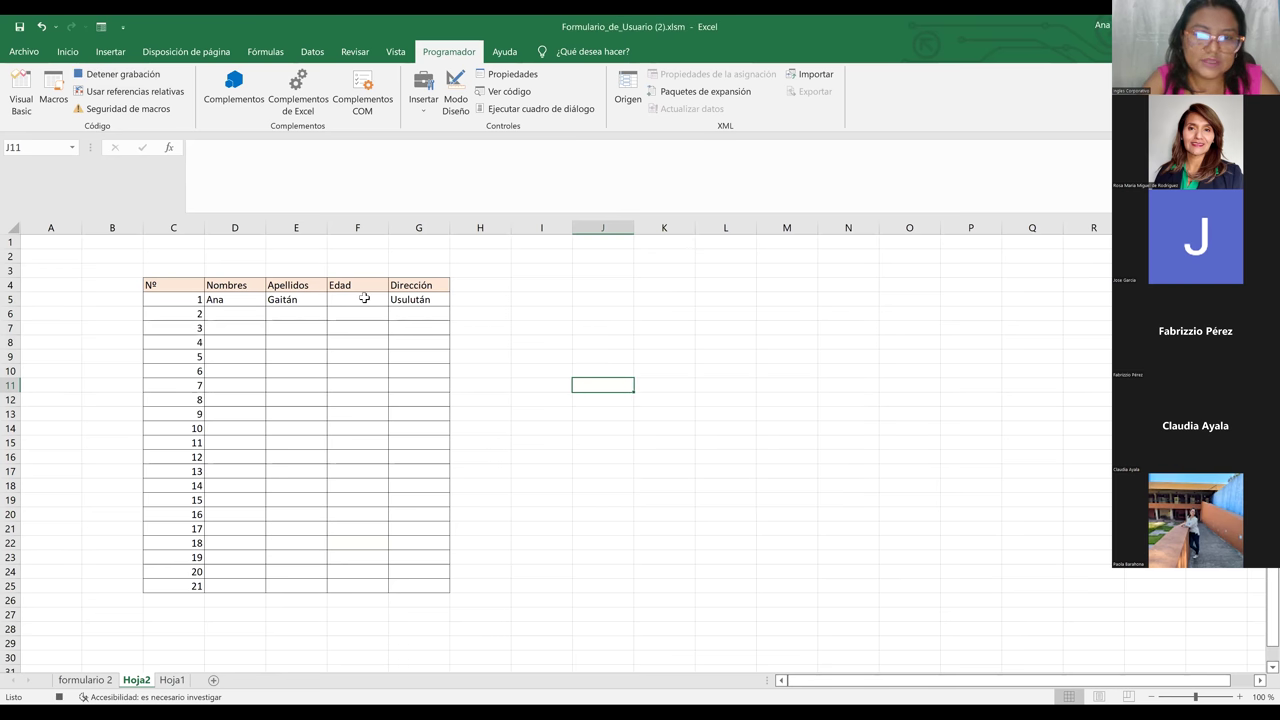
pyautogui.moveTo(364, 298); pyautogui.dragTo(362, 586)
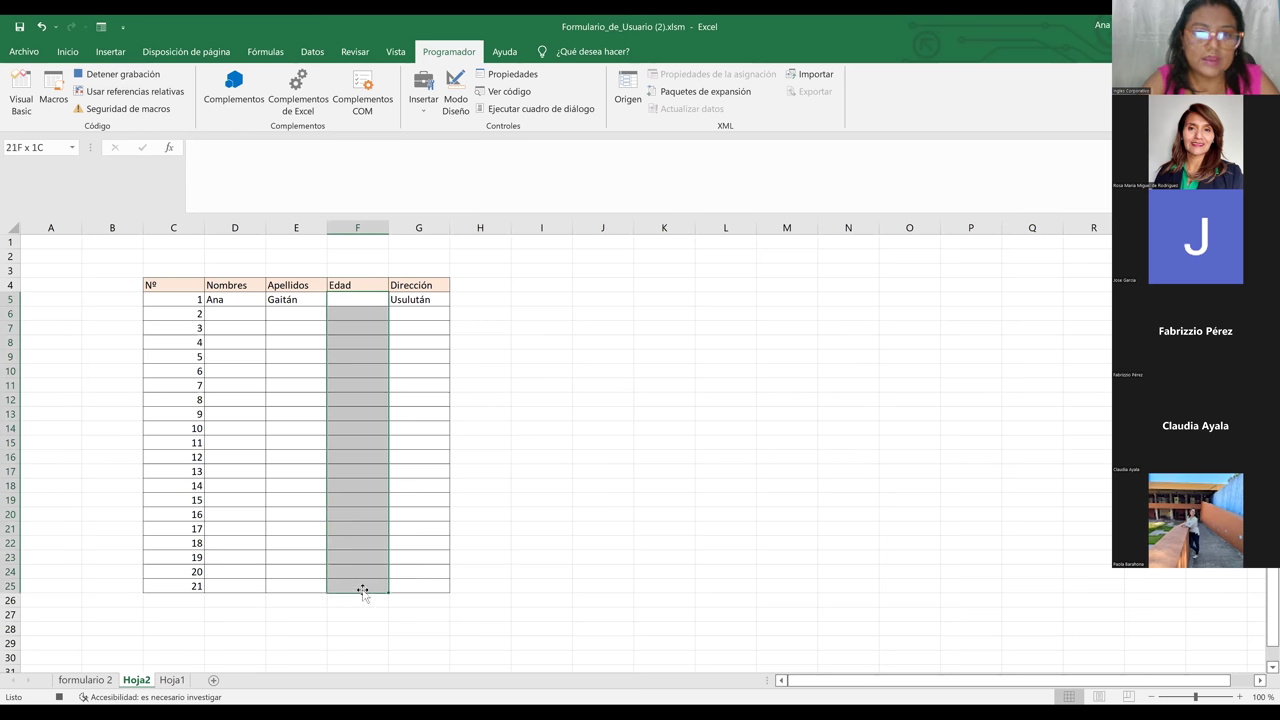
# - Add a conditional rule highlighting ages greater than 17 with green fill and dark green text
pyautogui.click(70, 53)
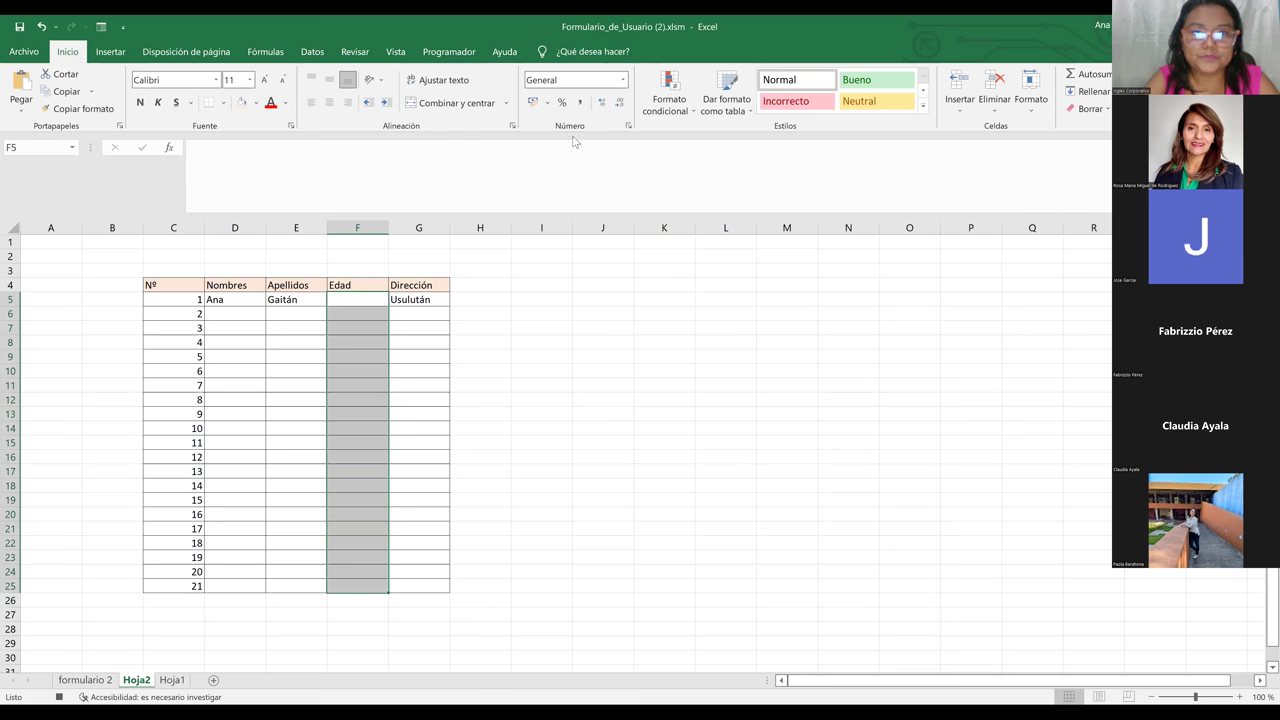
pyautogui.click(682, 113)
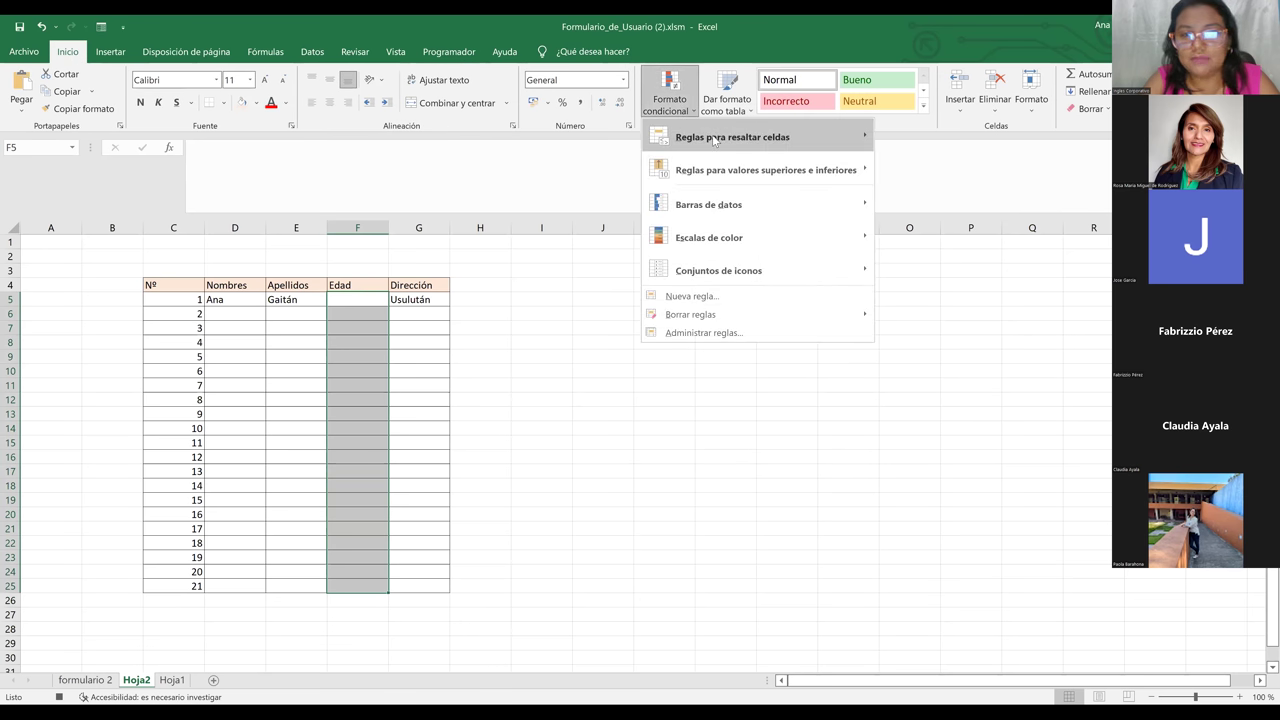
pyautogui.moveTo(714, 140)
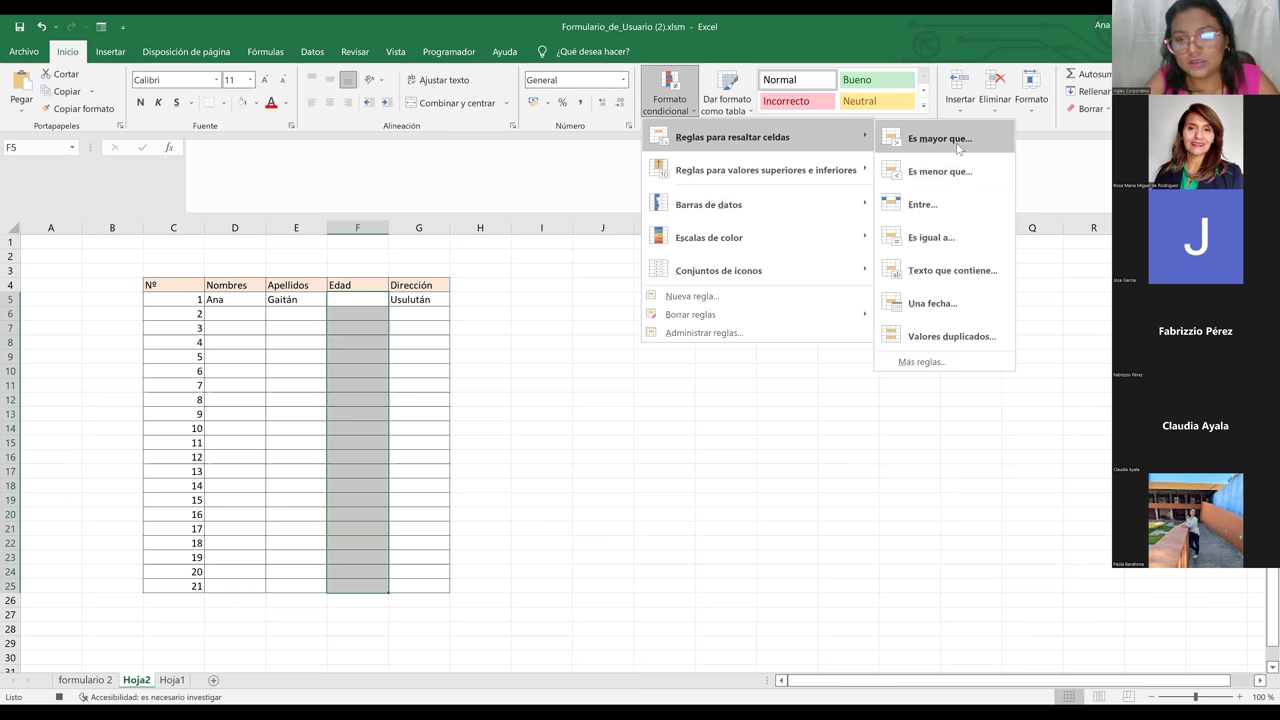
pyautogui.click(950, 140)
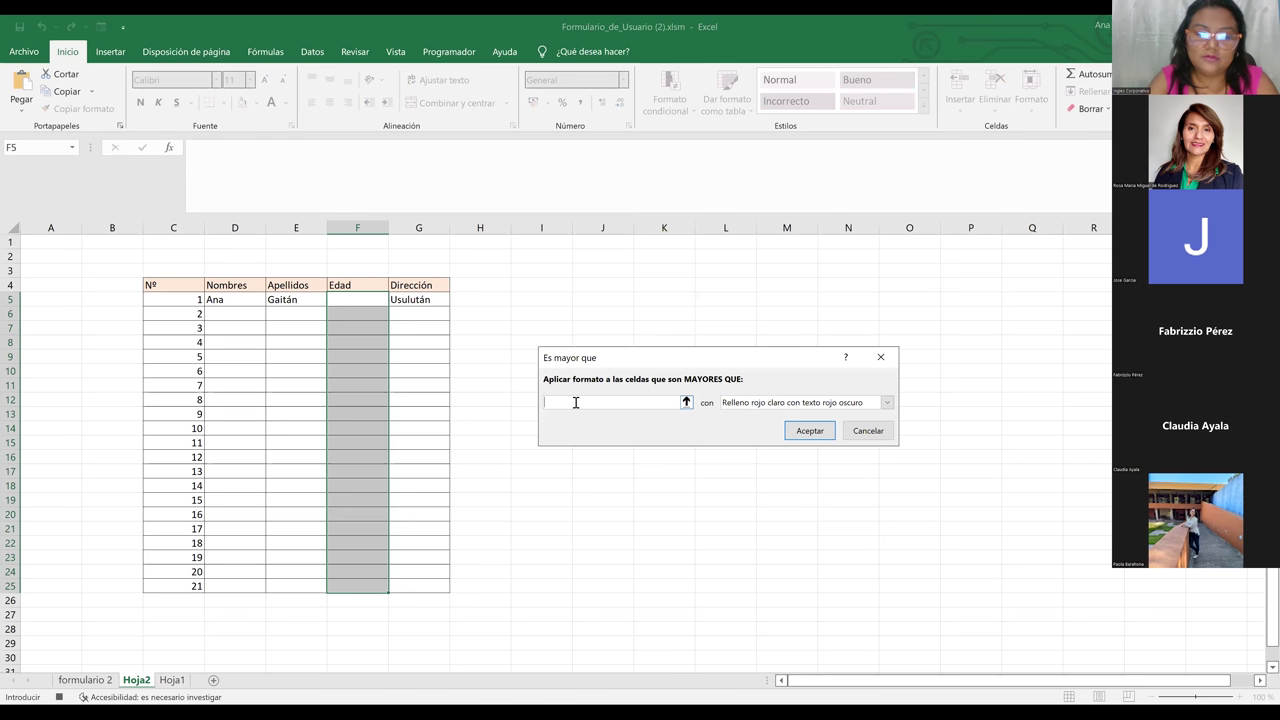
pyautogui.write('1')
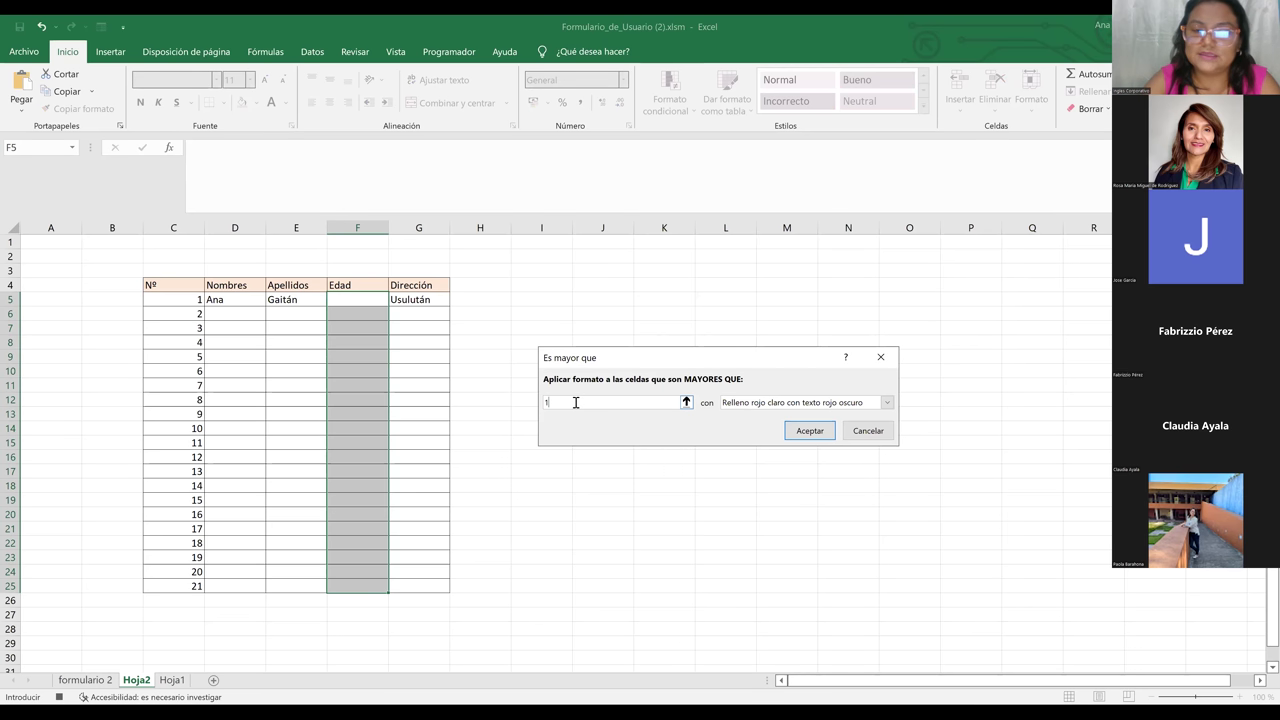
pyautogui.write('7')
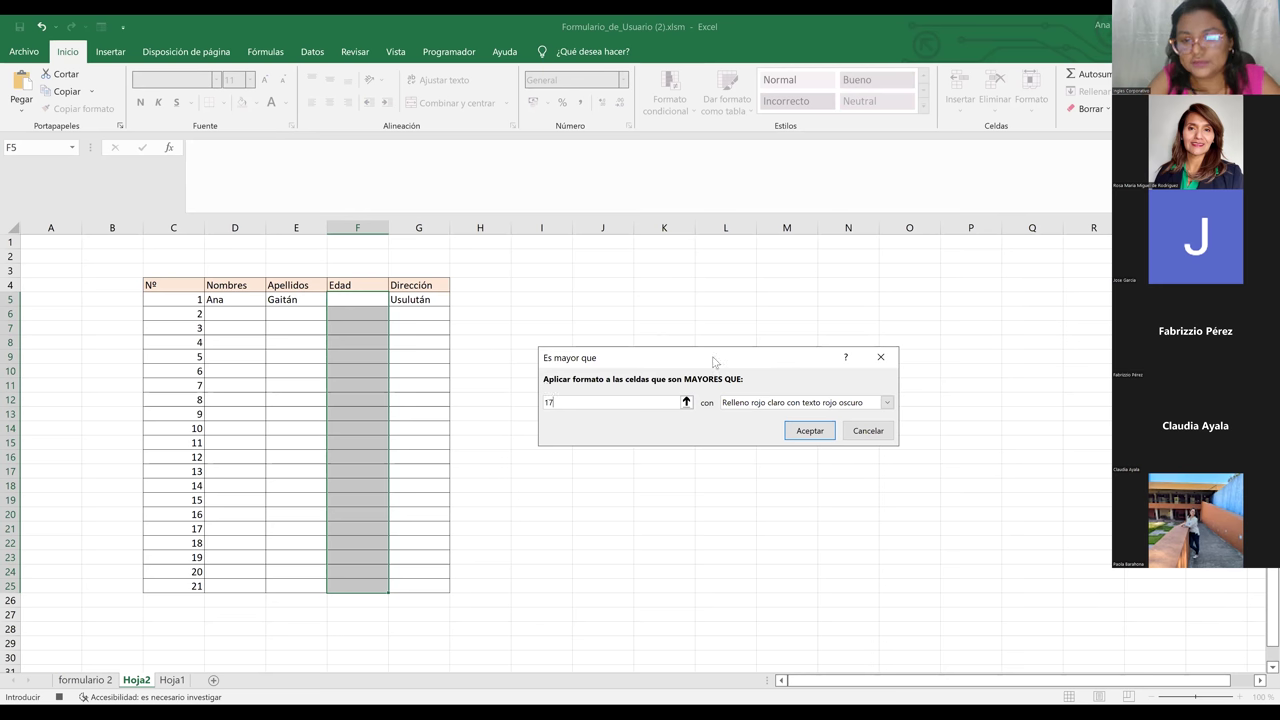
pyautogui.click(798, 404)
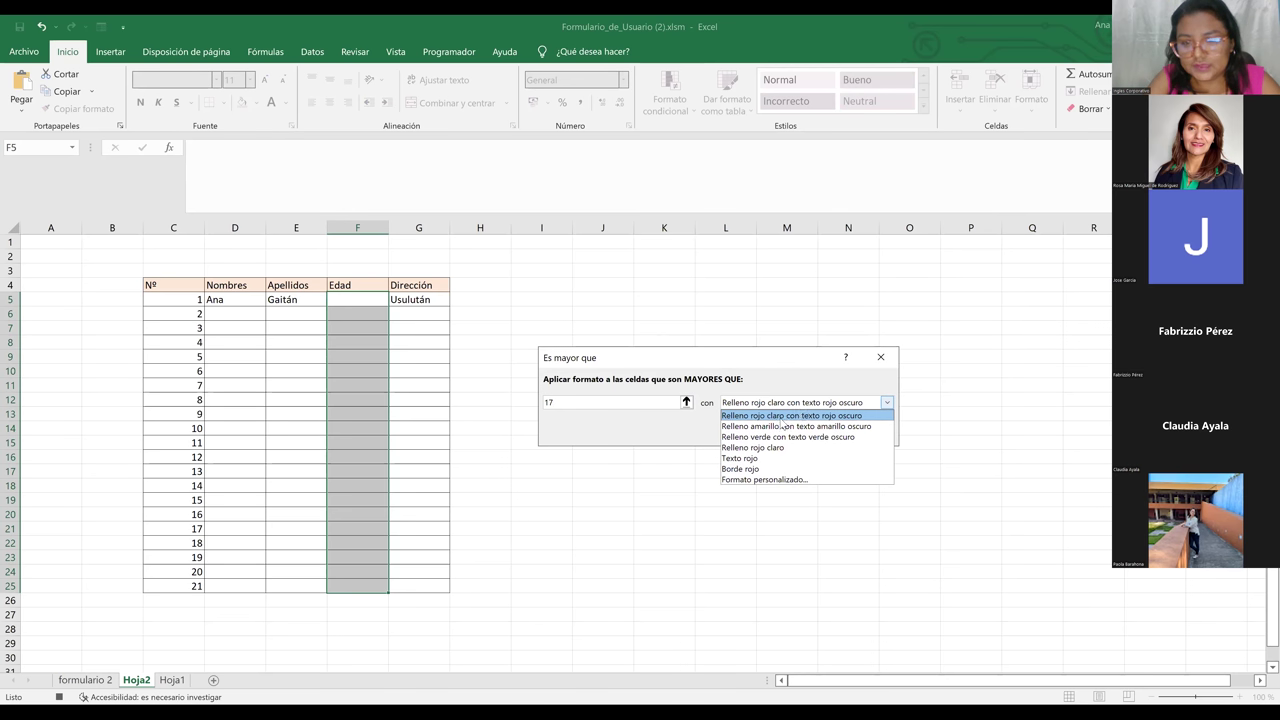
pyautogui.click(768, 440)
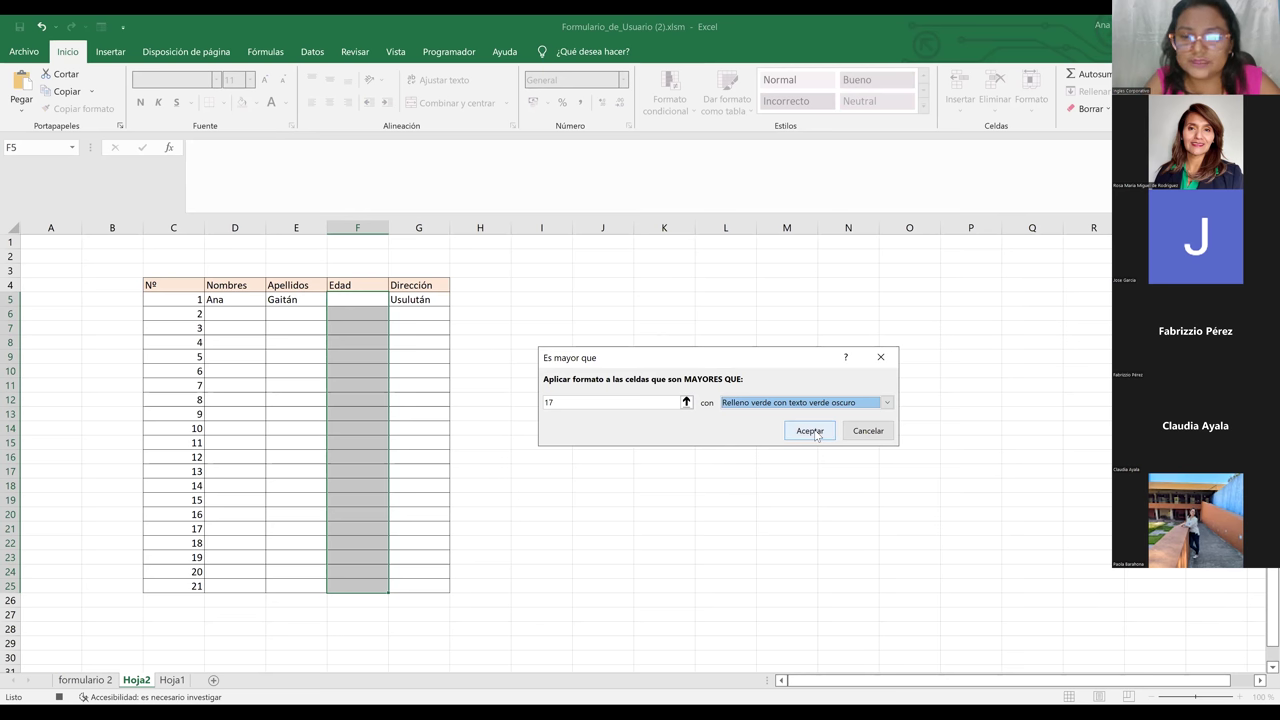
pyautogui.click(815, 433)
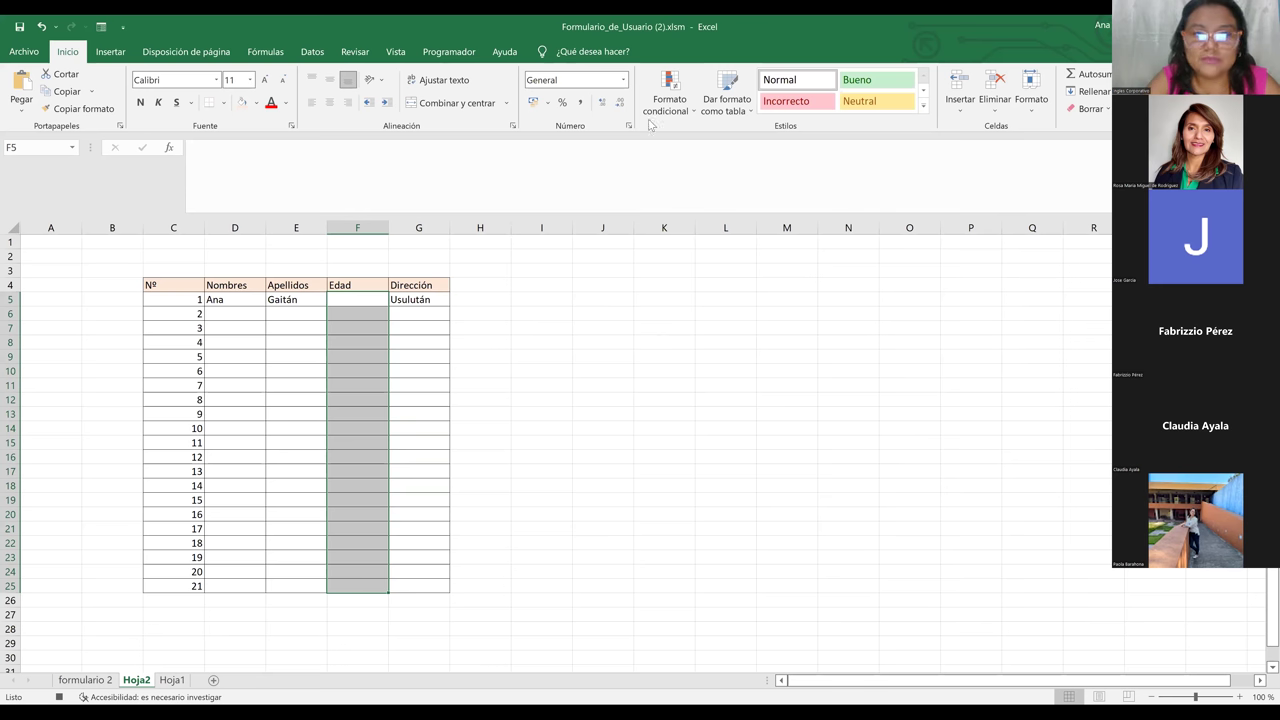
# - Add a rule highlighting ages less than 18 with light red fill and dark red text
pyautogui.click(683, 95)
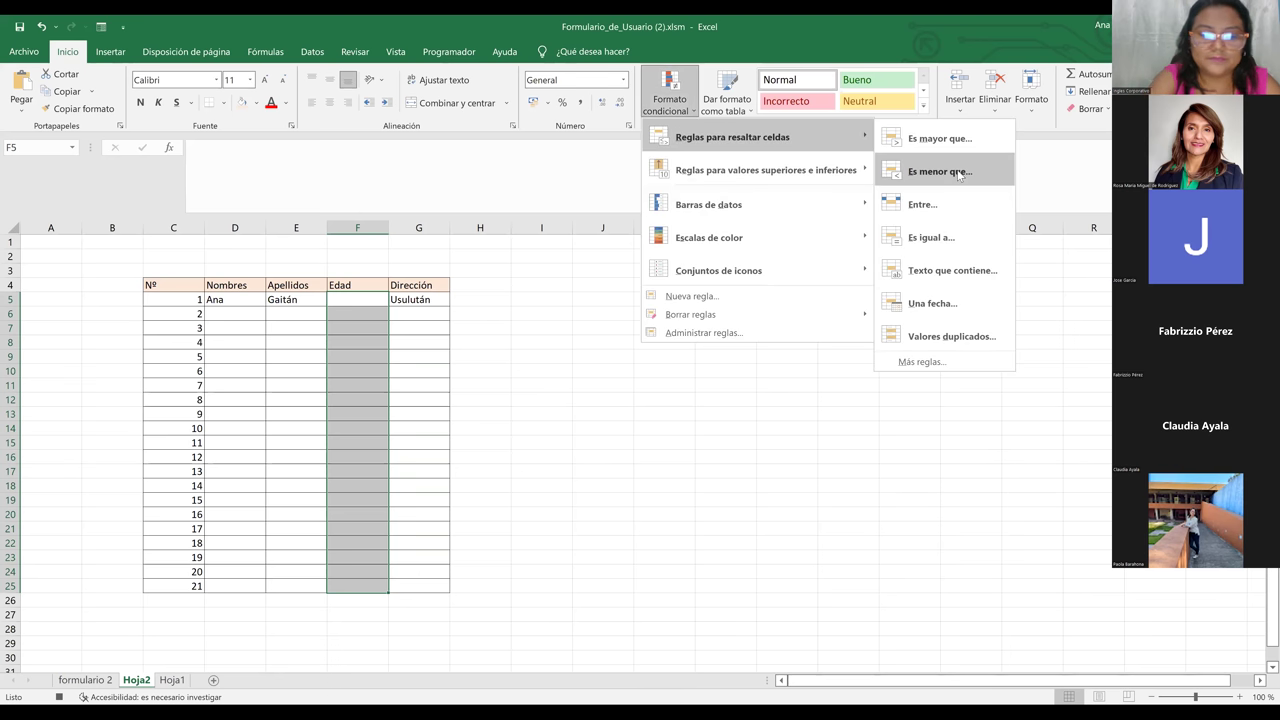
pyautogui.click(940, 172)
pyautogui.write('18')
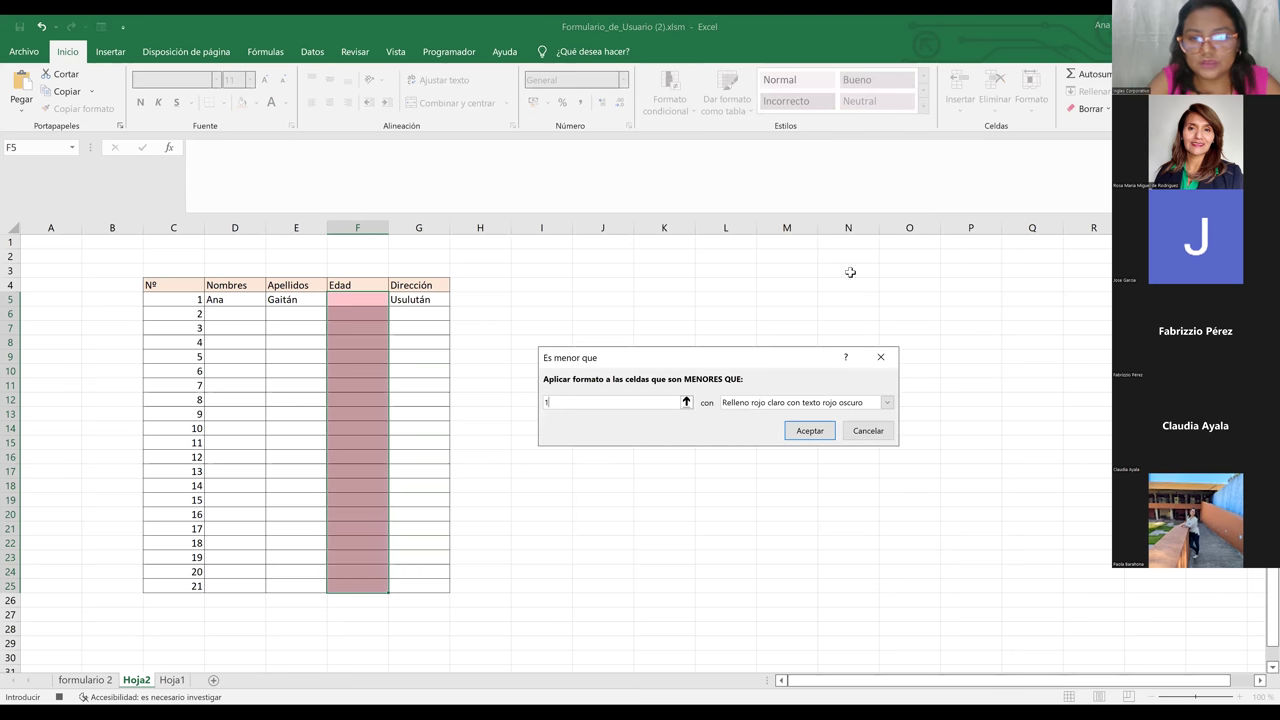
pyautogui.click(886, 402)
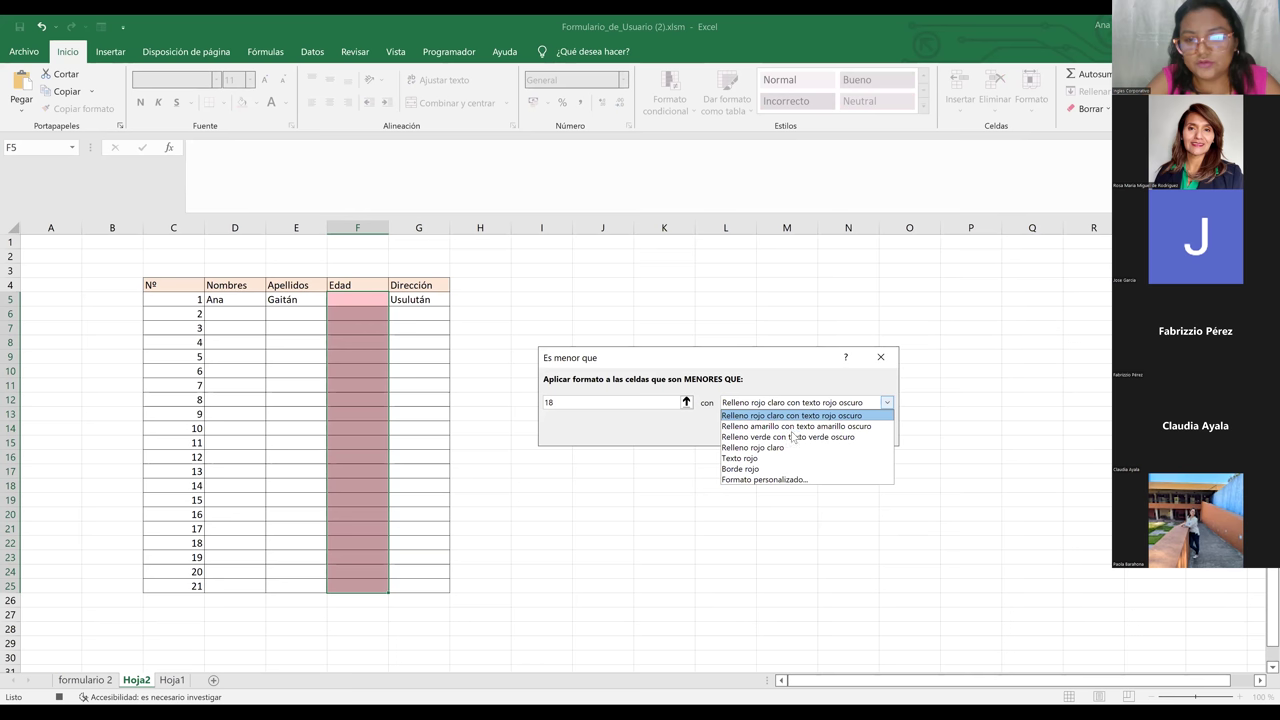
pyautogui.click(795, 415)
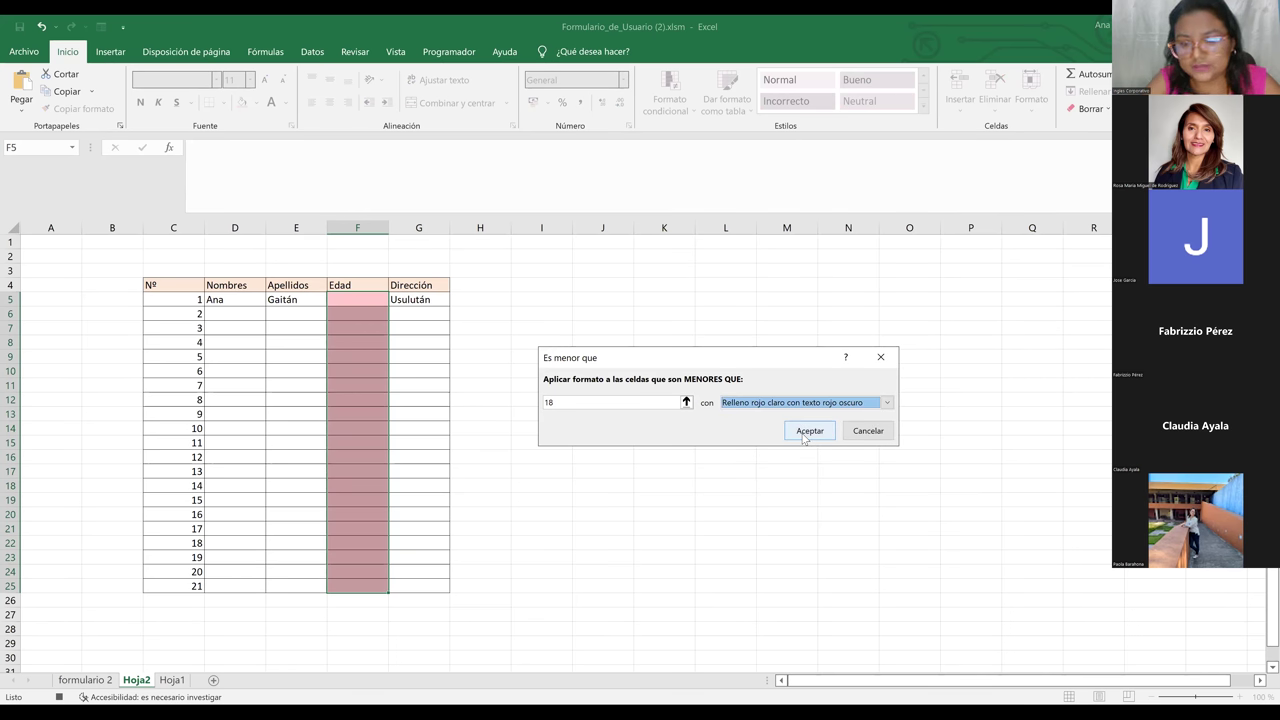
pyautogui.click(805, 434)
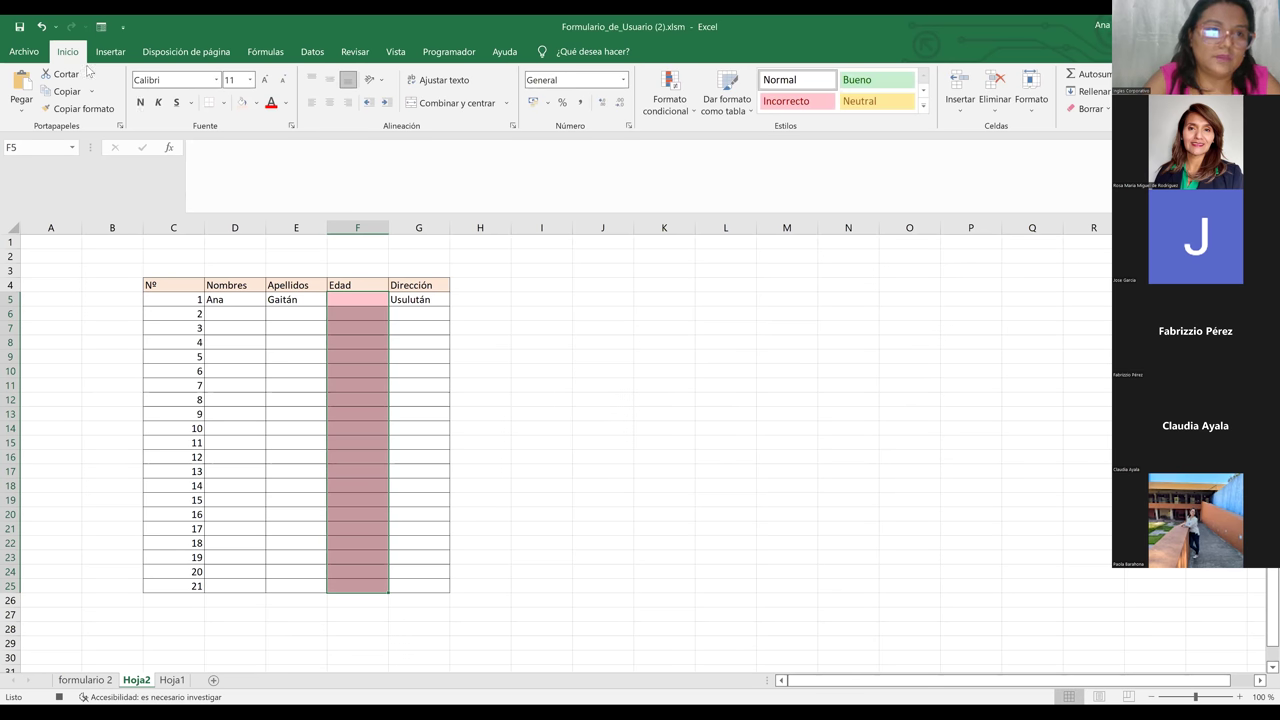
# - Stop recording the edades macro and switch to sheet Hoja1
pyautogui.click(461, 55)
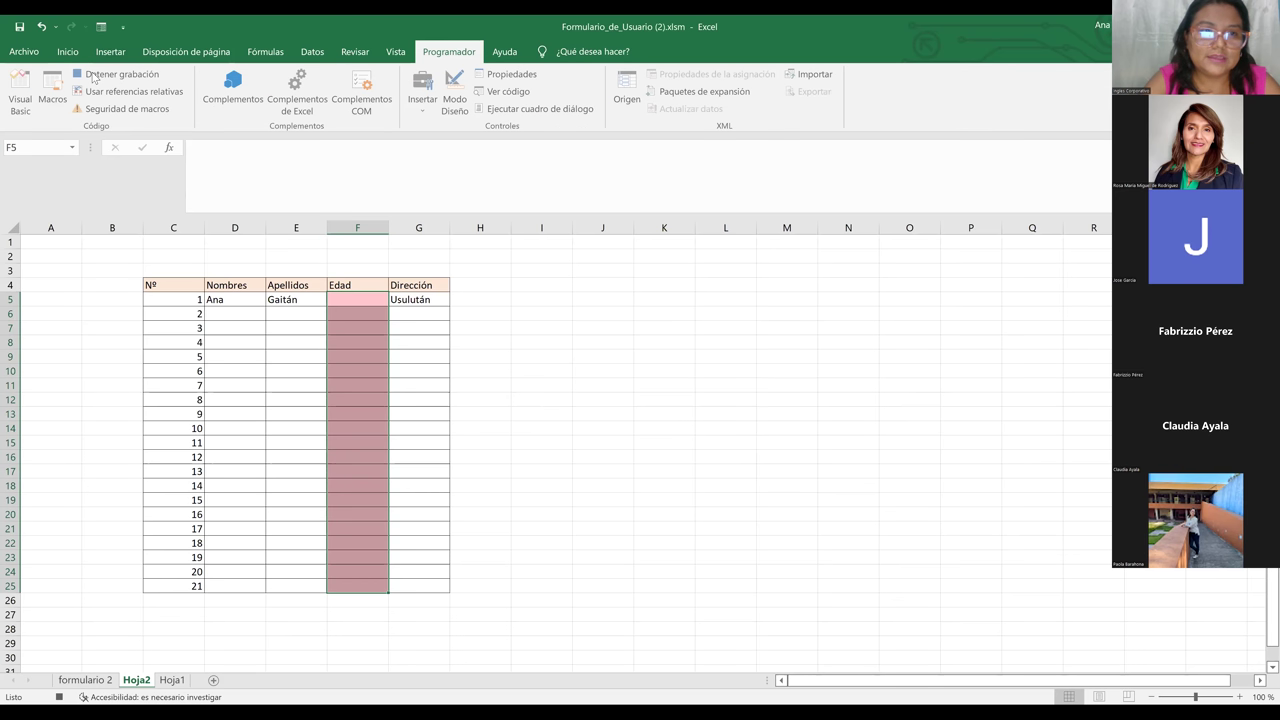
pyautogui.click(93, 76)
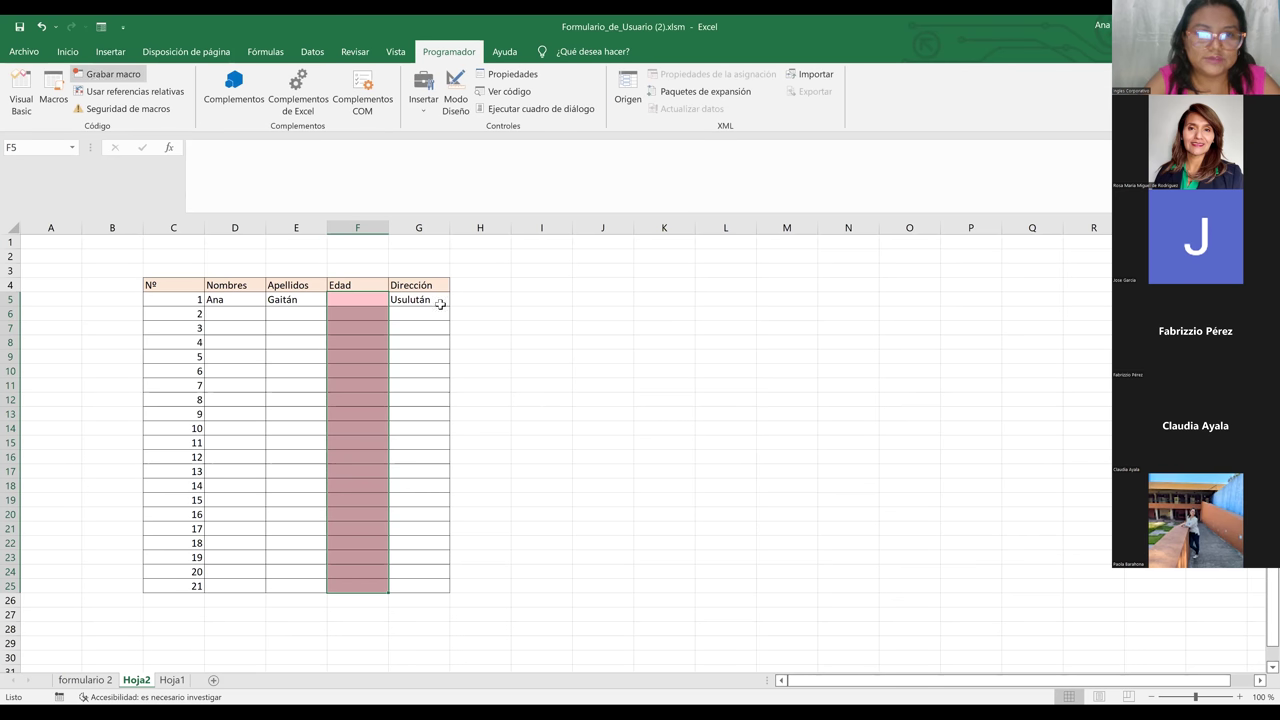
pyautogui.click(556, 444)
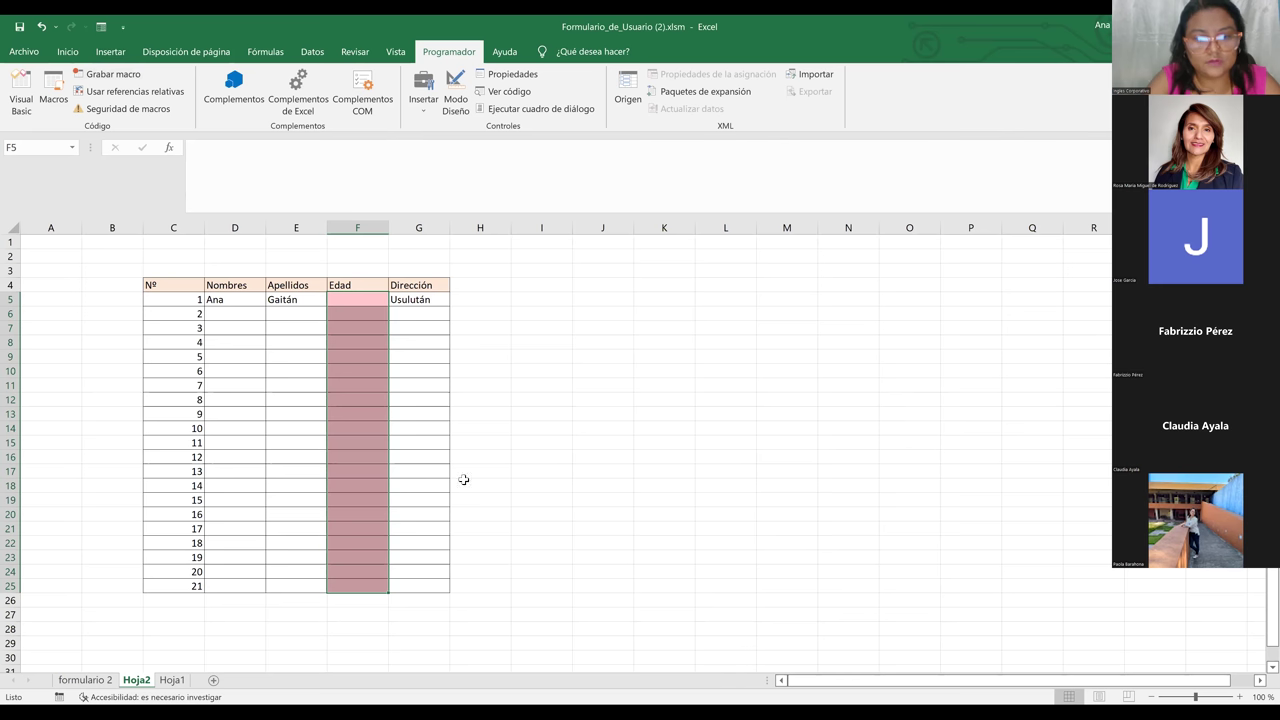
pyautogui.click(172, 683)
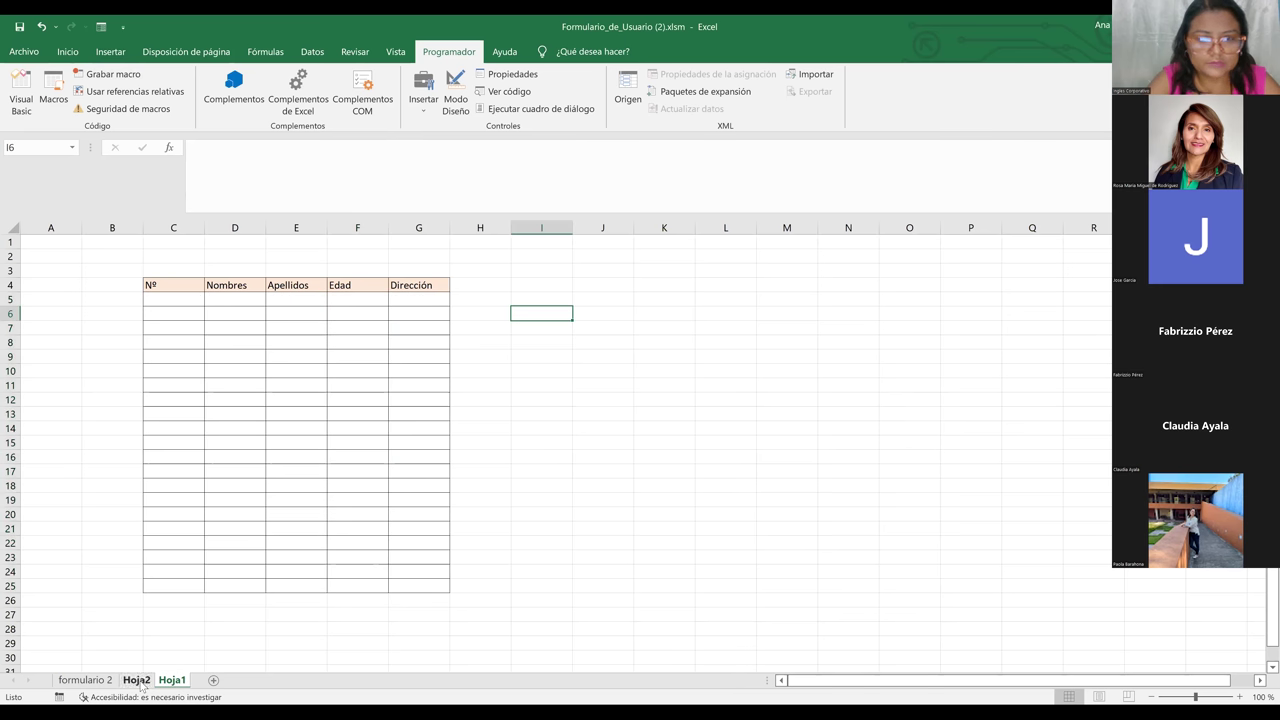
pyautogui.click(137, 681)
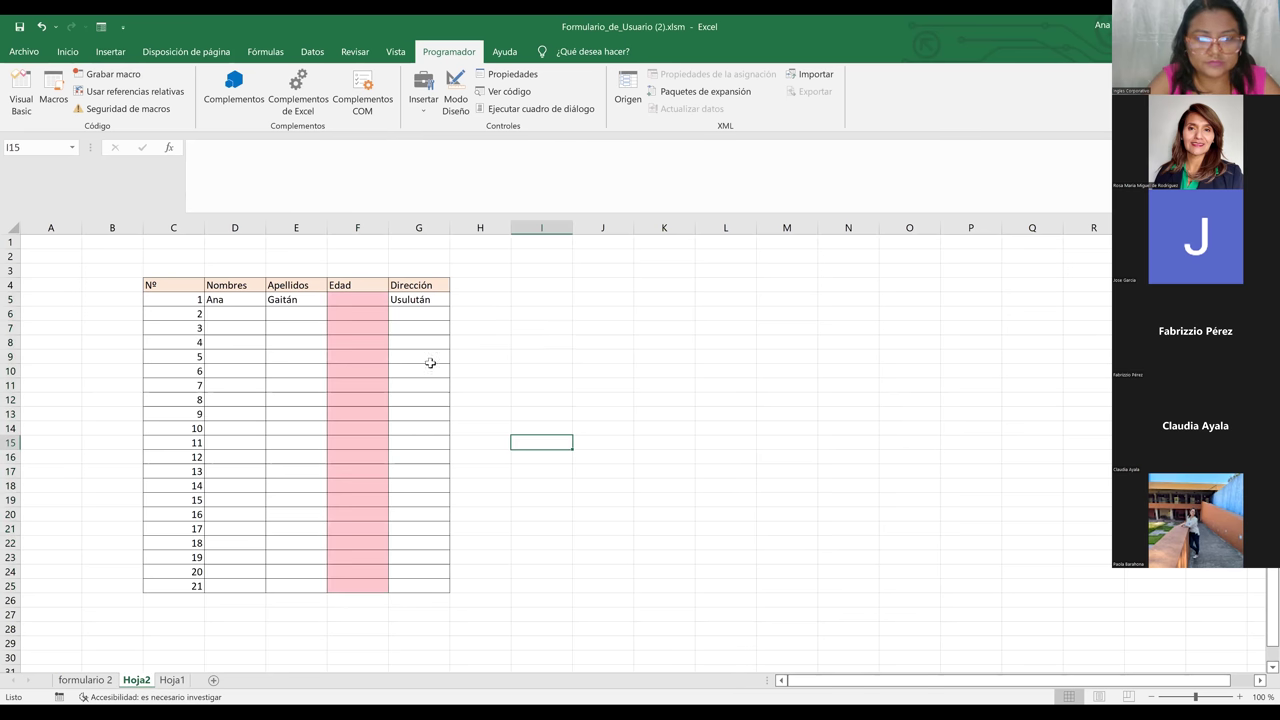
pyautogui.click(172, 683)
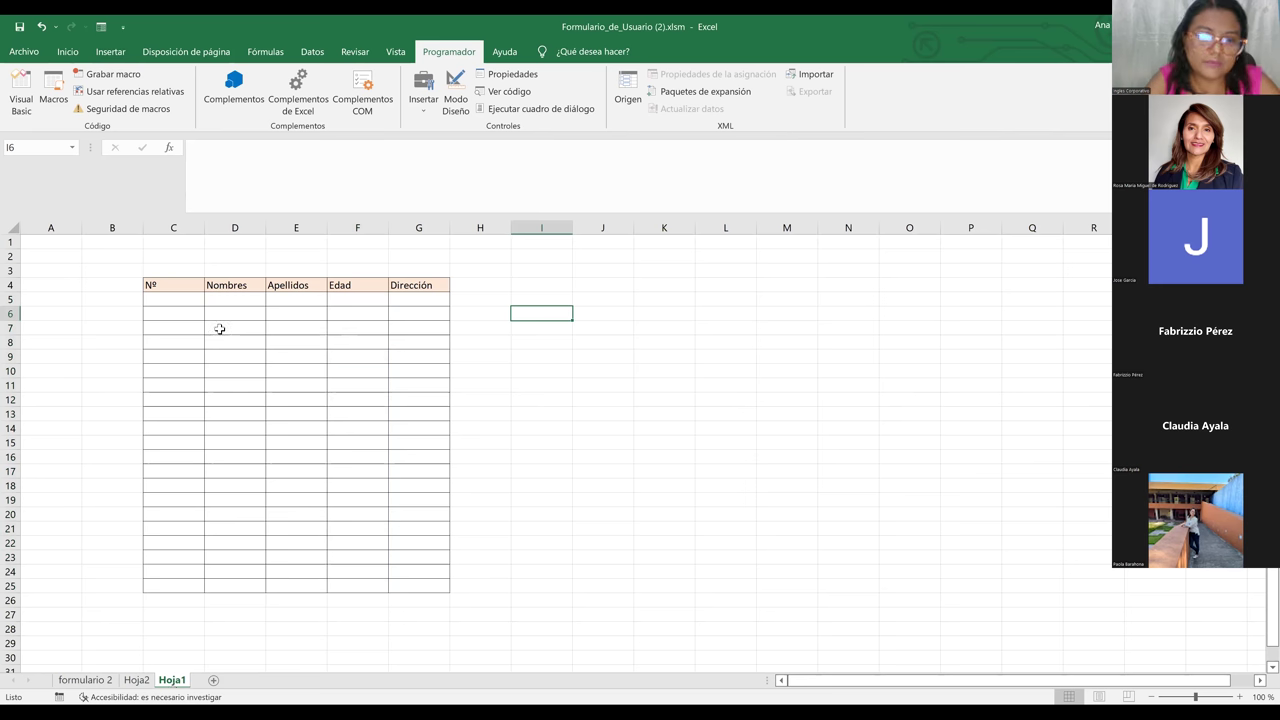
# - Enter record 1 in row 5: number 1, the student's first name, surname, and age 25
pyautogui.click(173, 301)
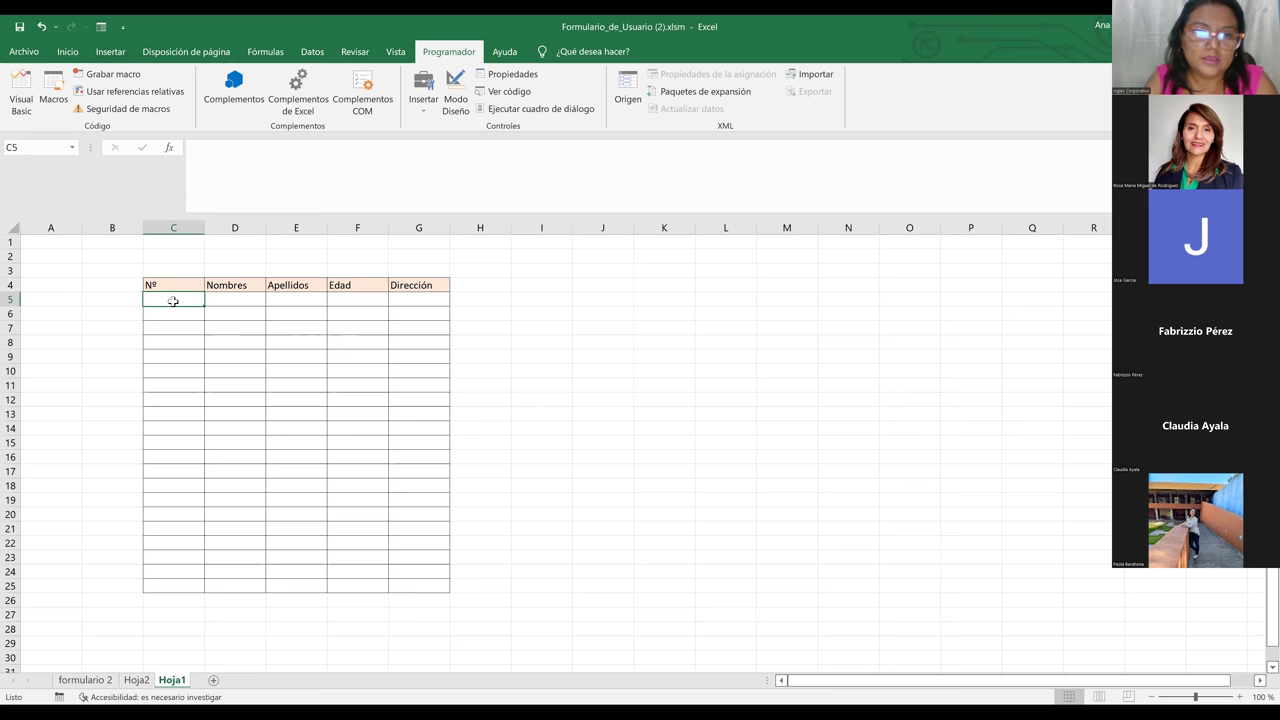
pyautogui.write('1')
pyautogui.press('Tab')
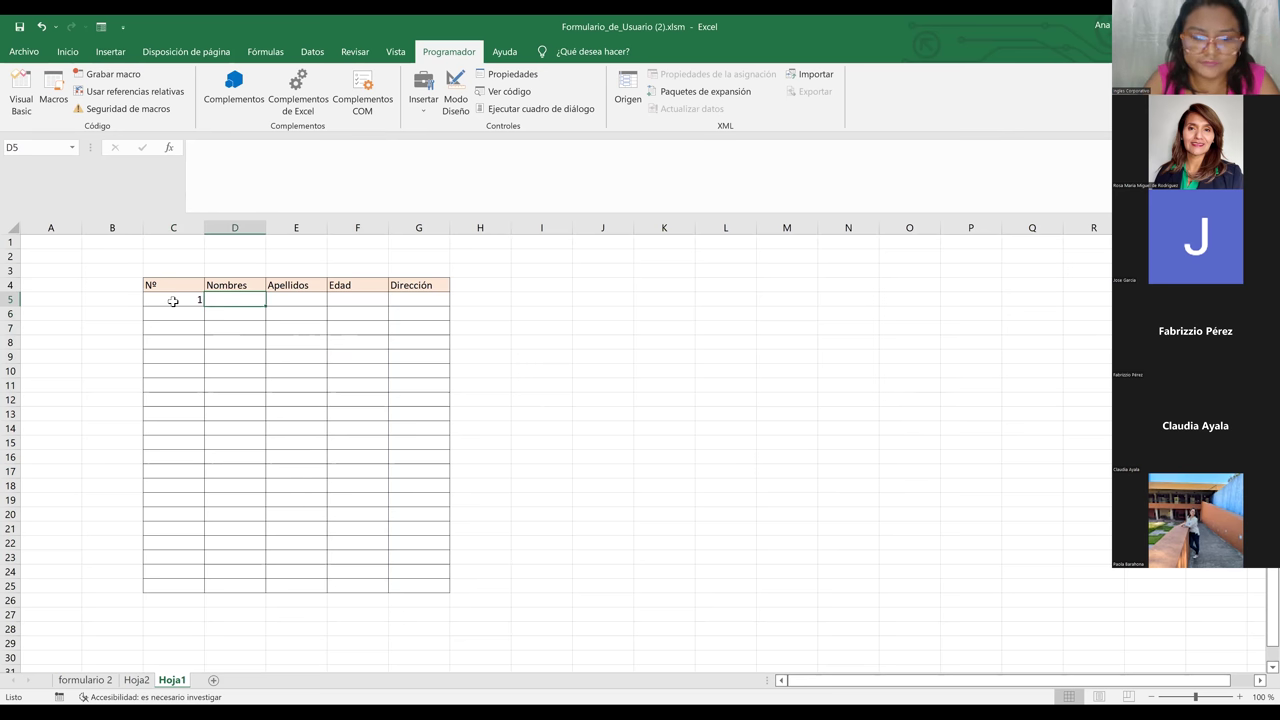
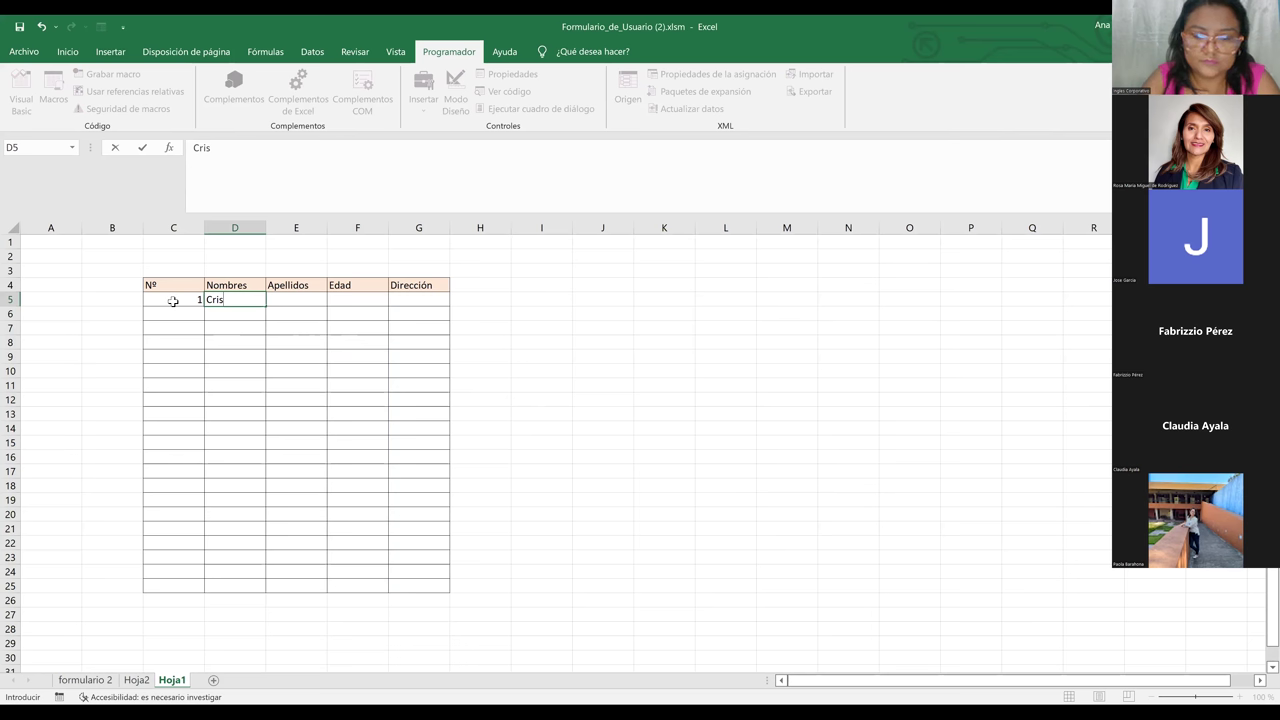
pyautogui.press('Tab')
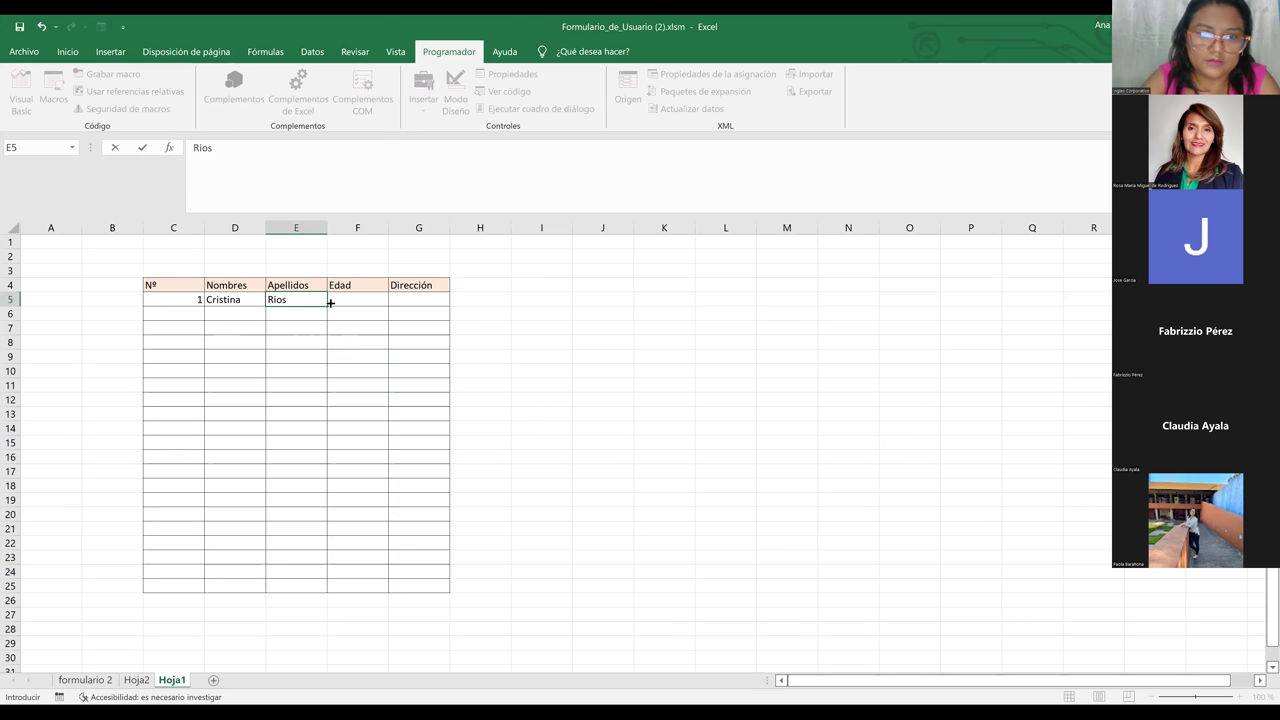
pyautogui.hotkey('ctrl', 'Return')
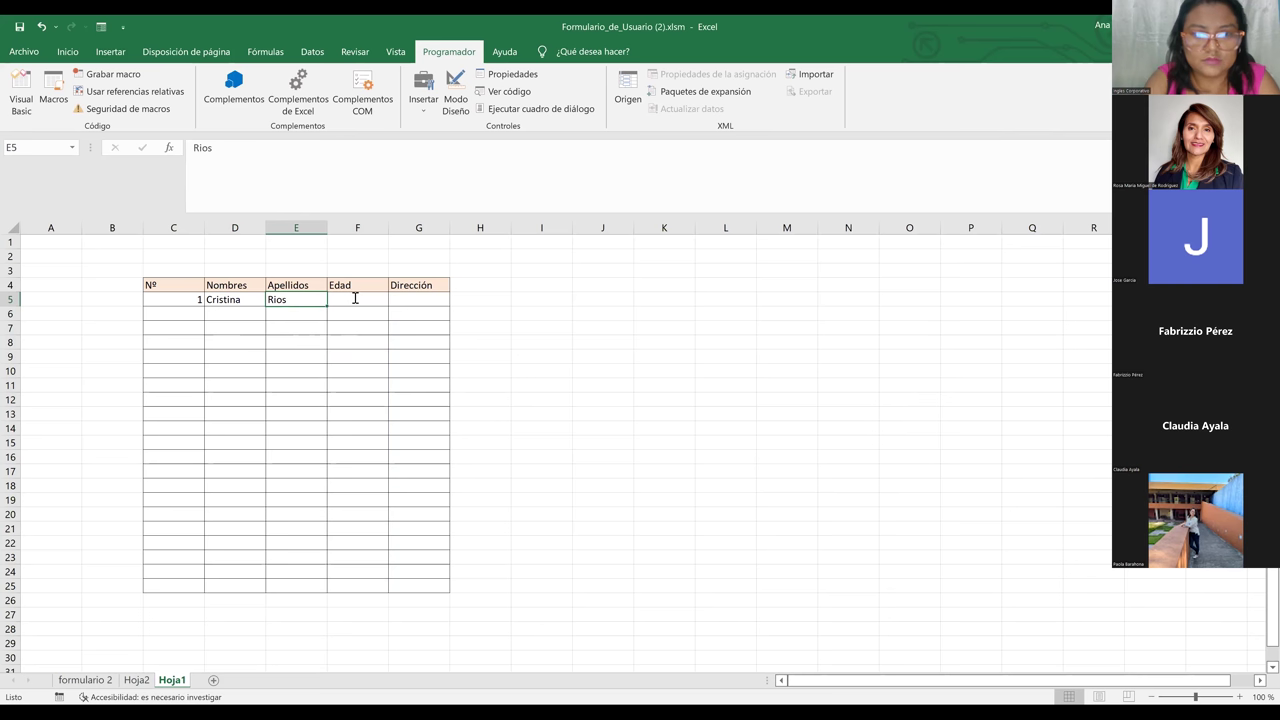
pyautogui.click(355, 298)
pyautogui.write('25')
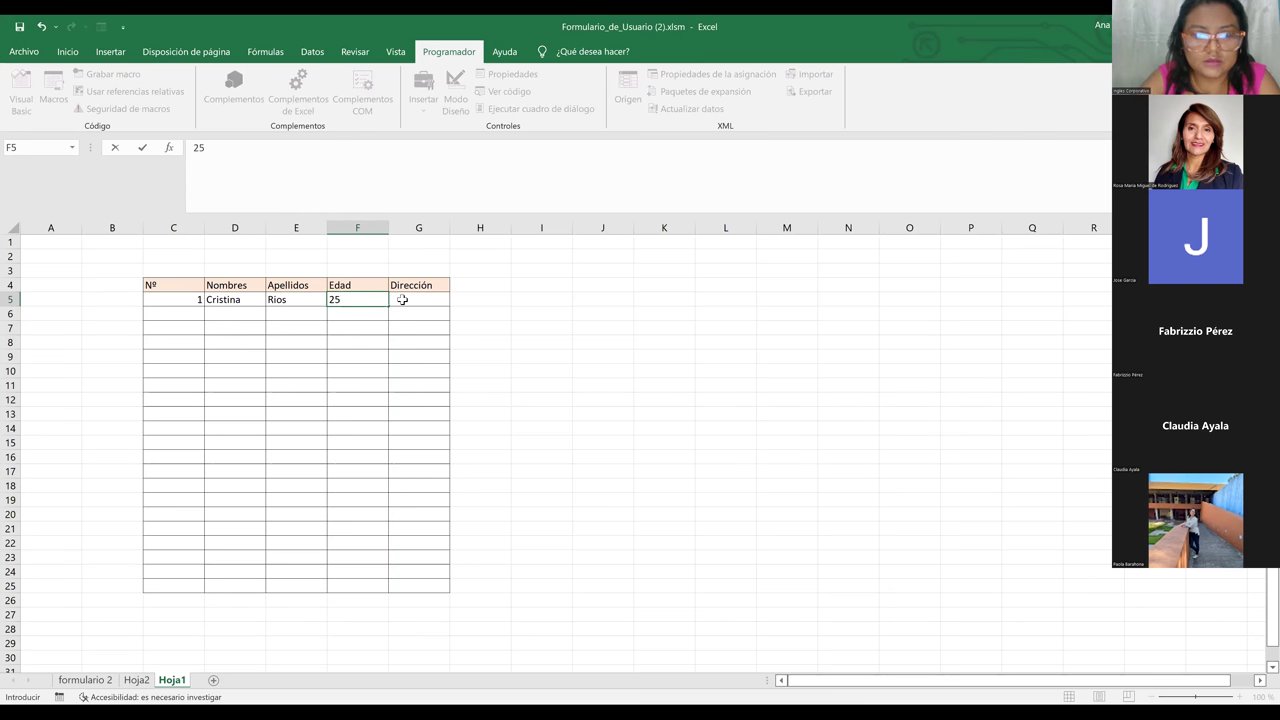
pyautogui.click(402, 299)
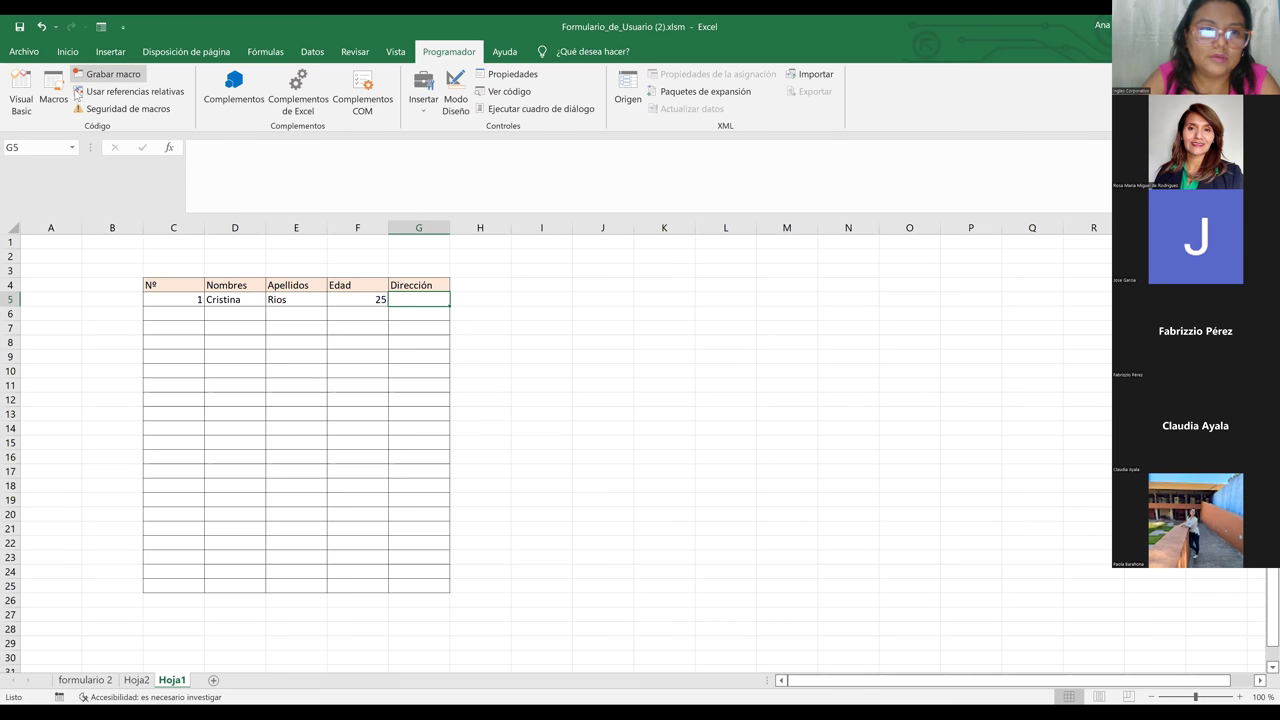
# - Run the PERSONAL.XLSB!edades macro on Hoja1 and inspect the coloured Edad column
pyautogui.click(60, 104)
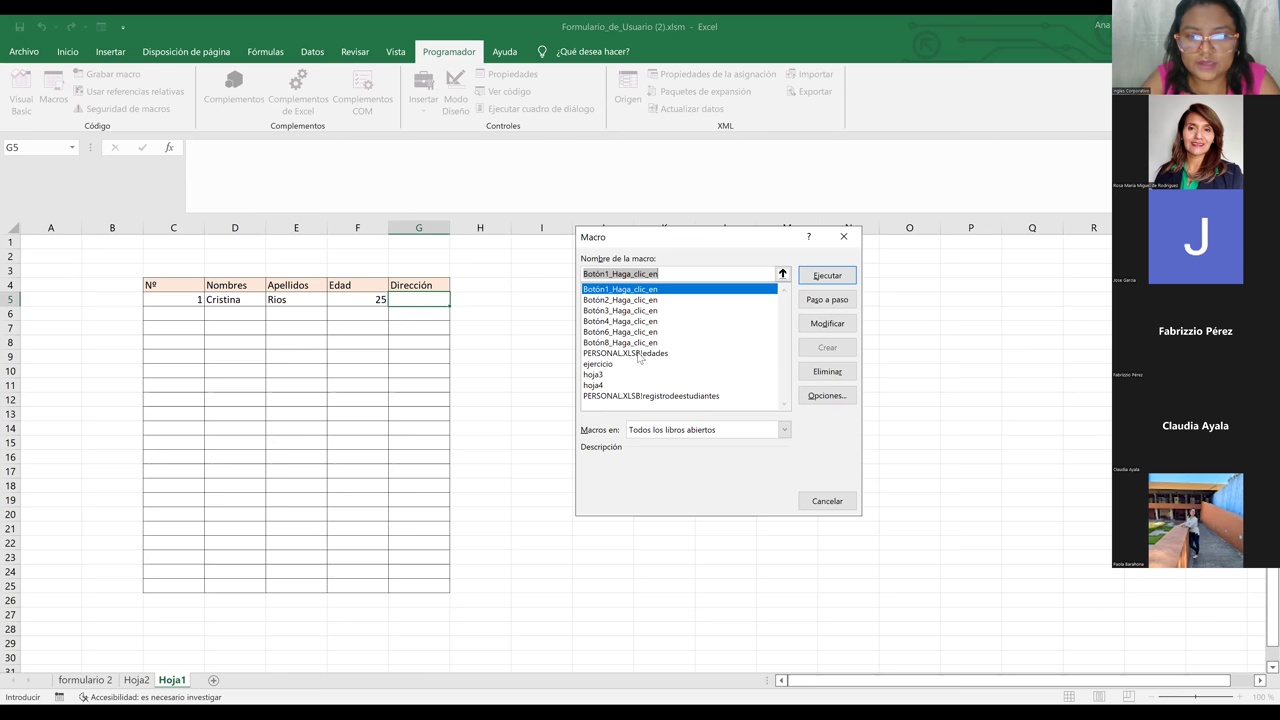
pyautogui.click(639, 355)
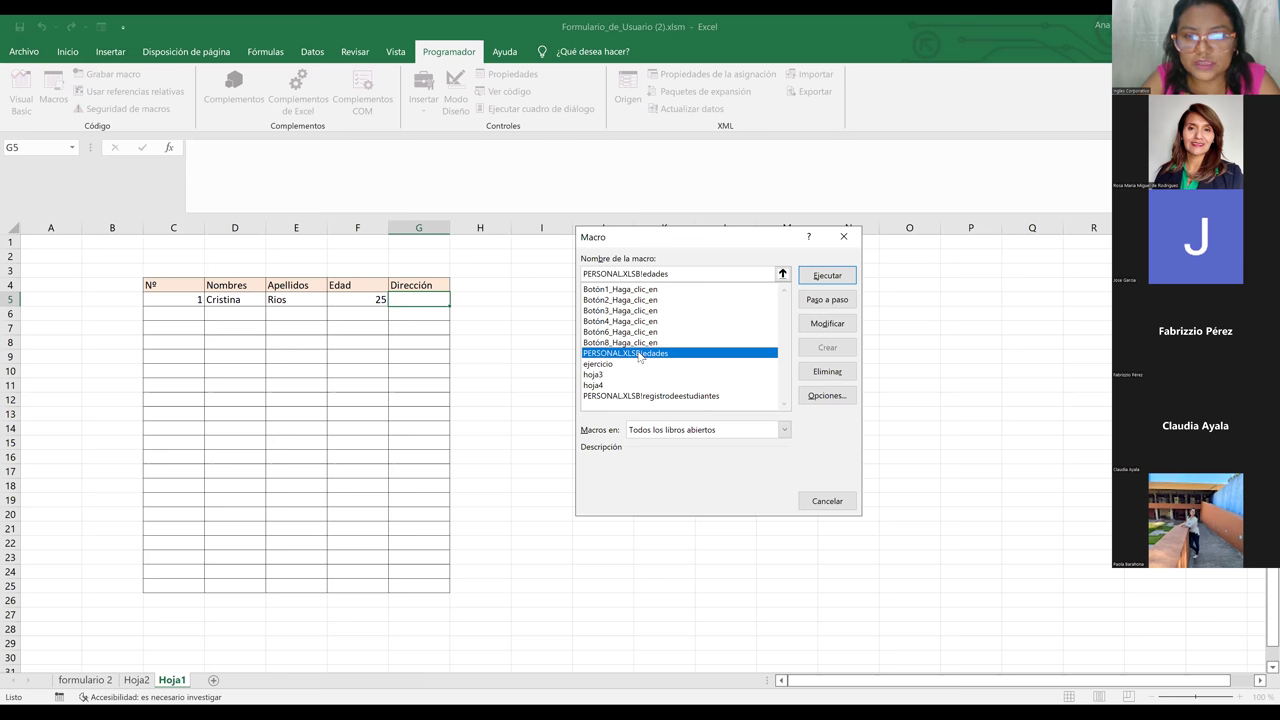
pyautogui.click(828, 277)
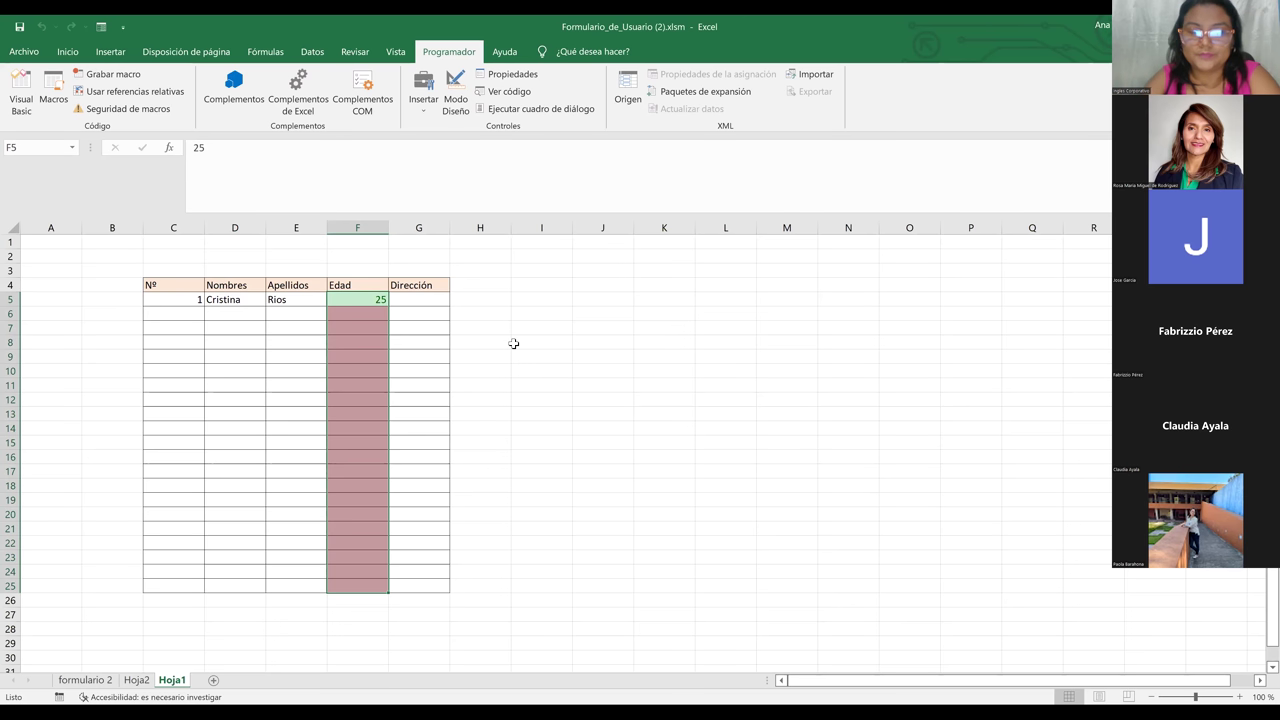
pyautogui.click(513, 343)
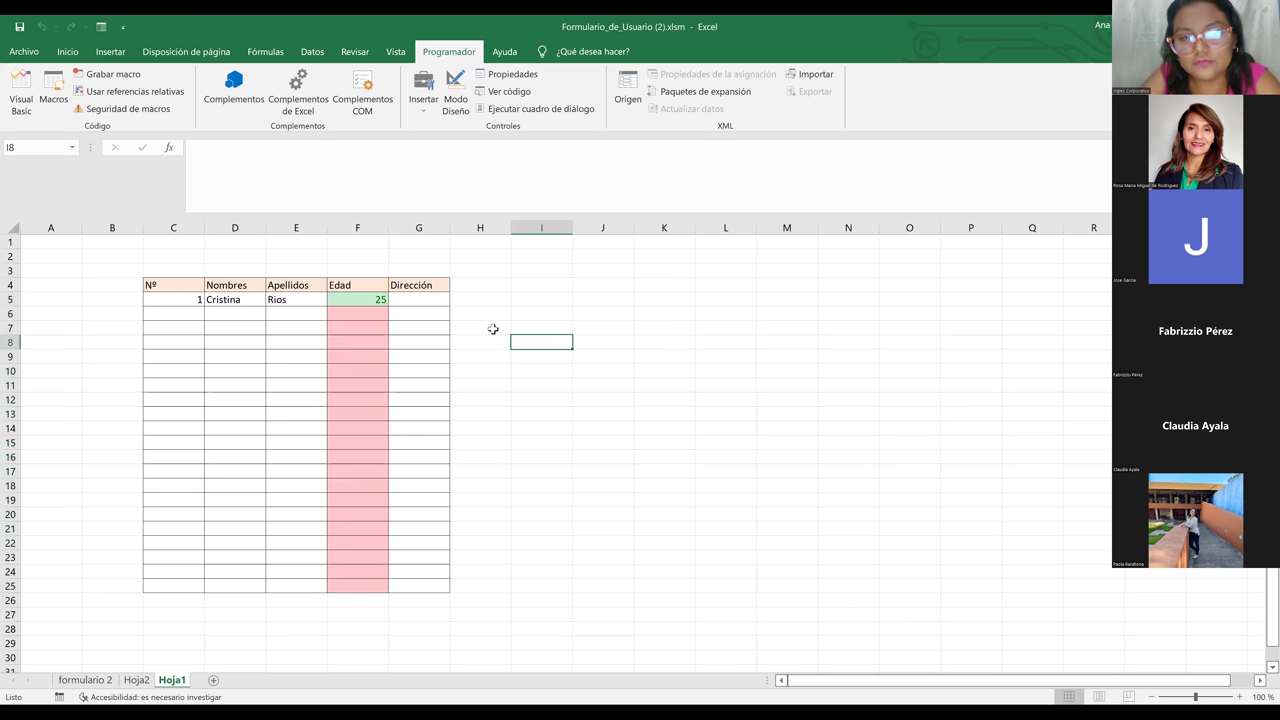
pyautogui.click(423, 301)
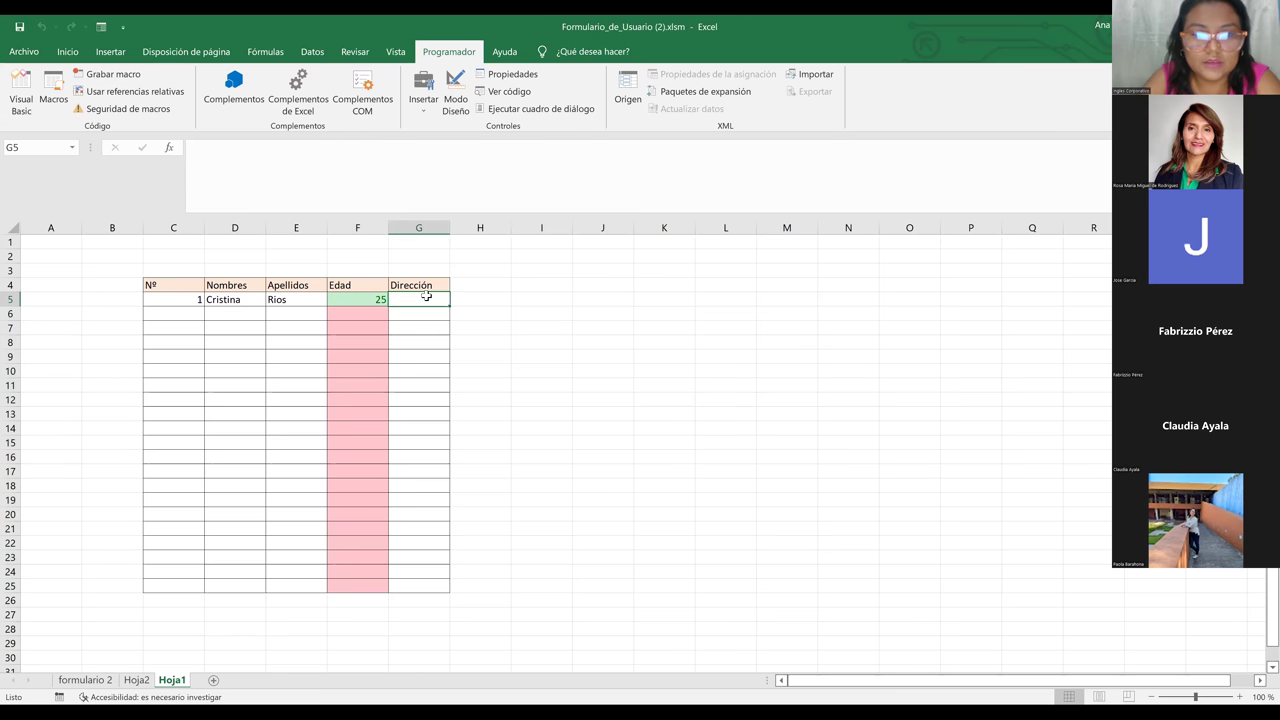
pyautogui.click(527, 346)
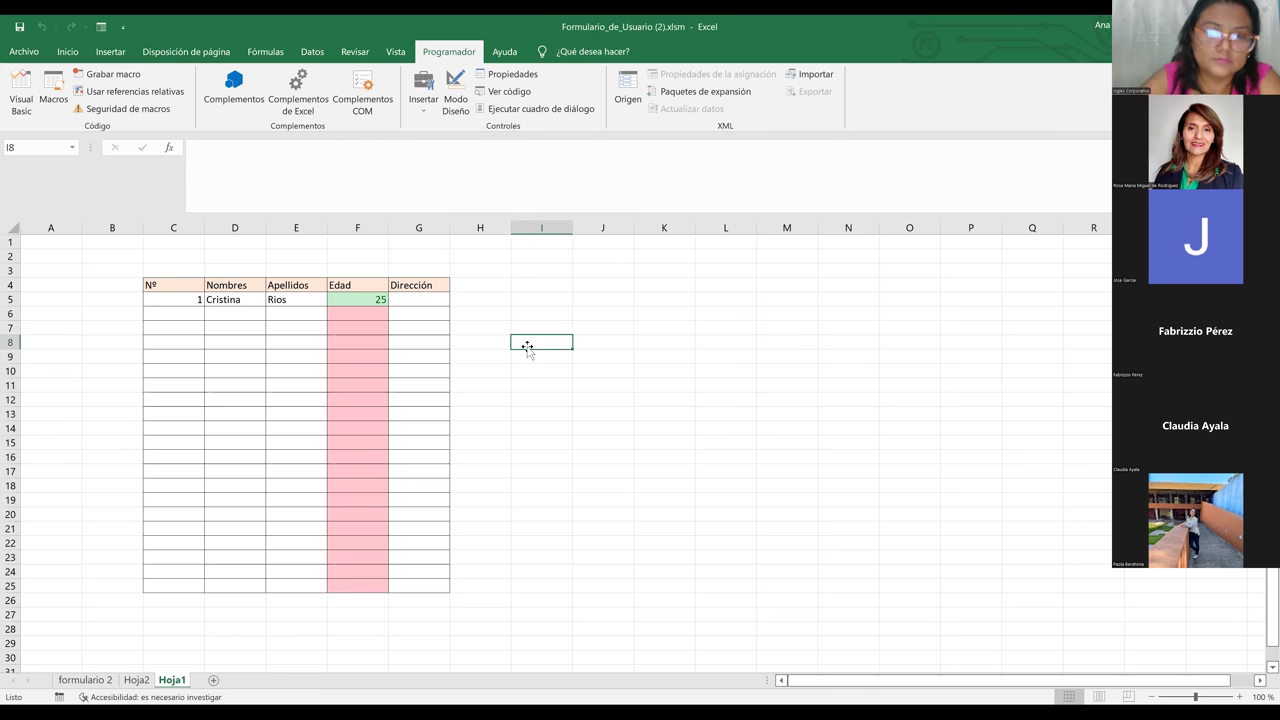
pyautogui.click(460, 333)
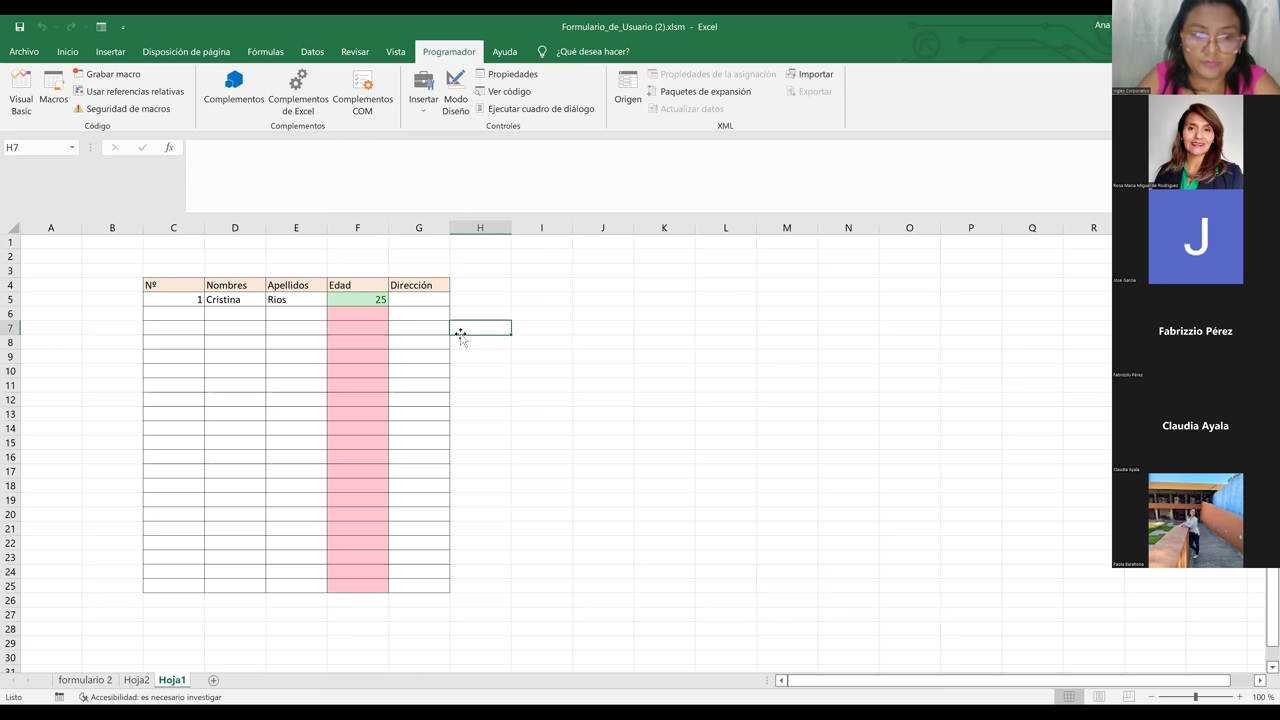
pyautogui.moveTo(173, 285); pyautogui.dragTo(409, 583)
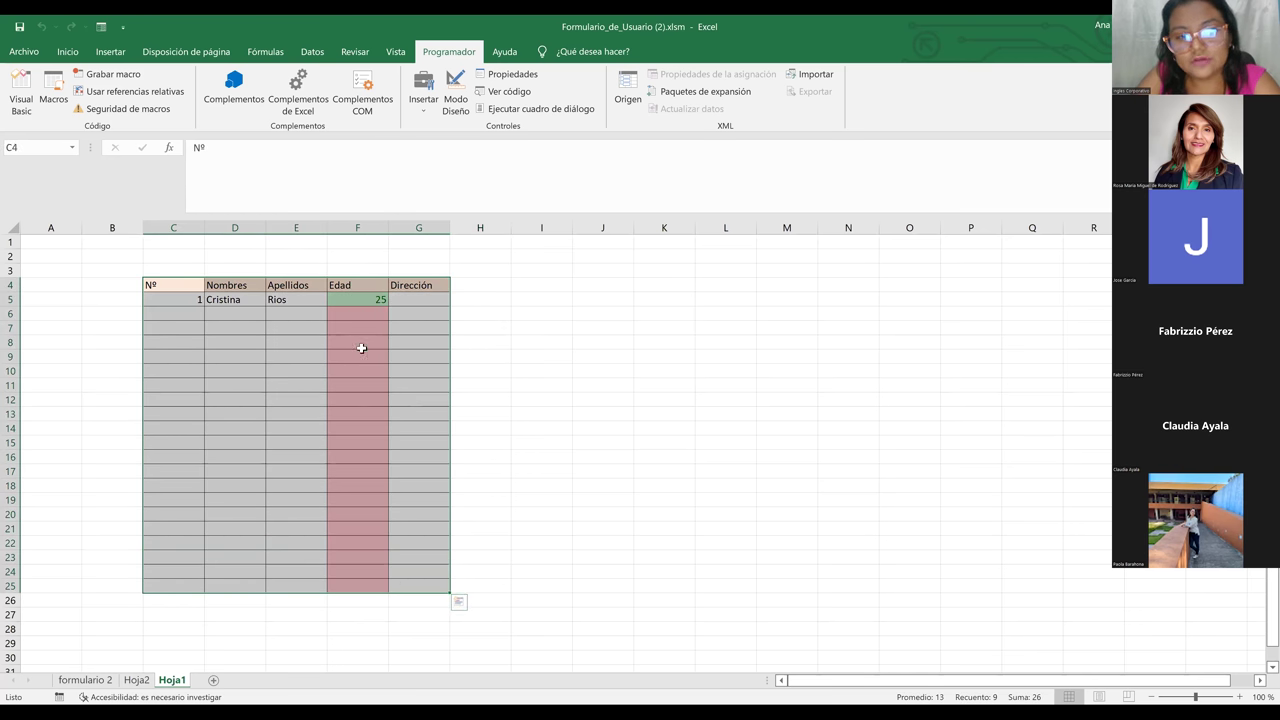
pyautogui.click(358, 343)
pyautogui.moveTo(357, 298); pyautogui.dragTo(370, 586)
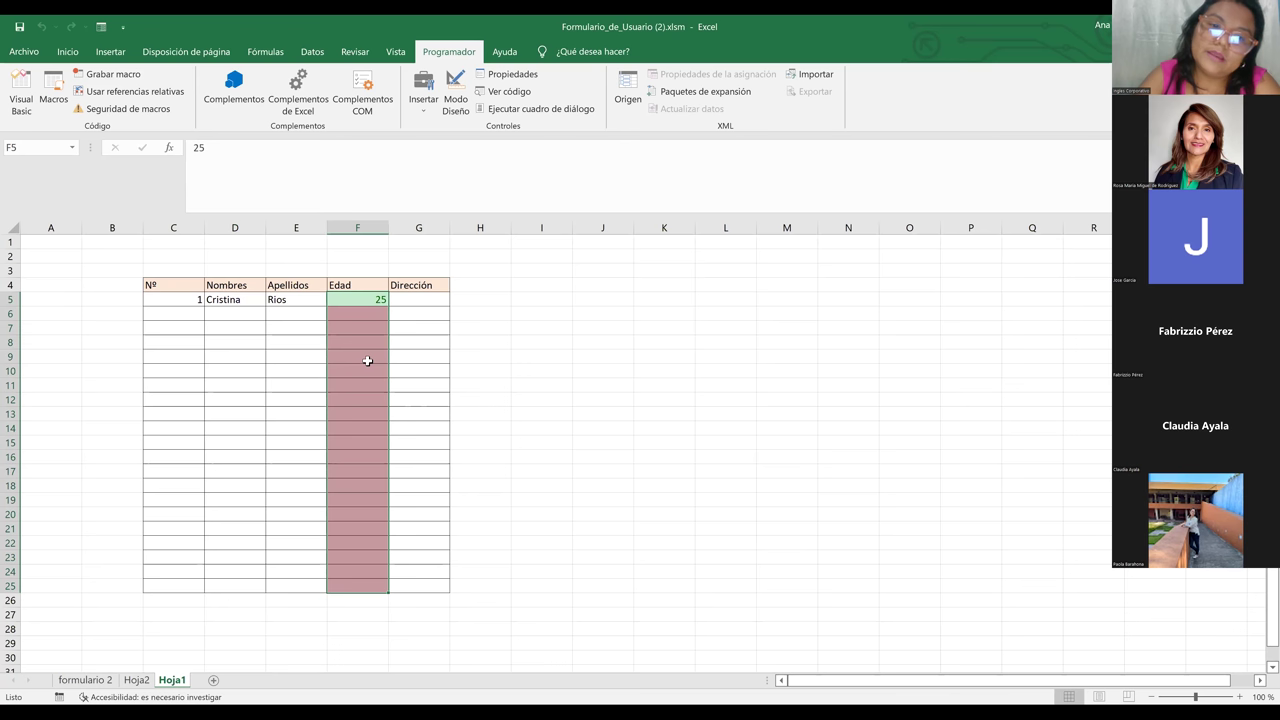
# - Enter ages 18 in F6 and 17 in F7
pyautogui.click(367, 318)
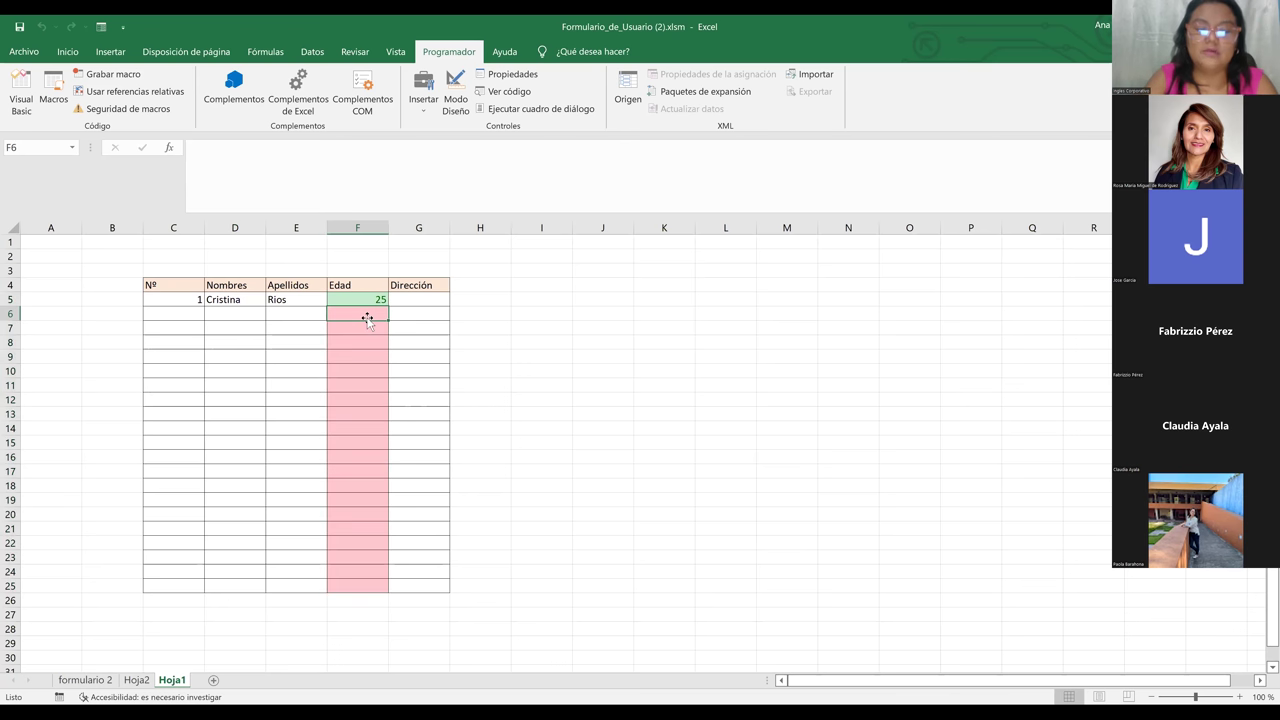
pyautogui.write('1')
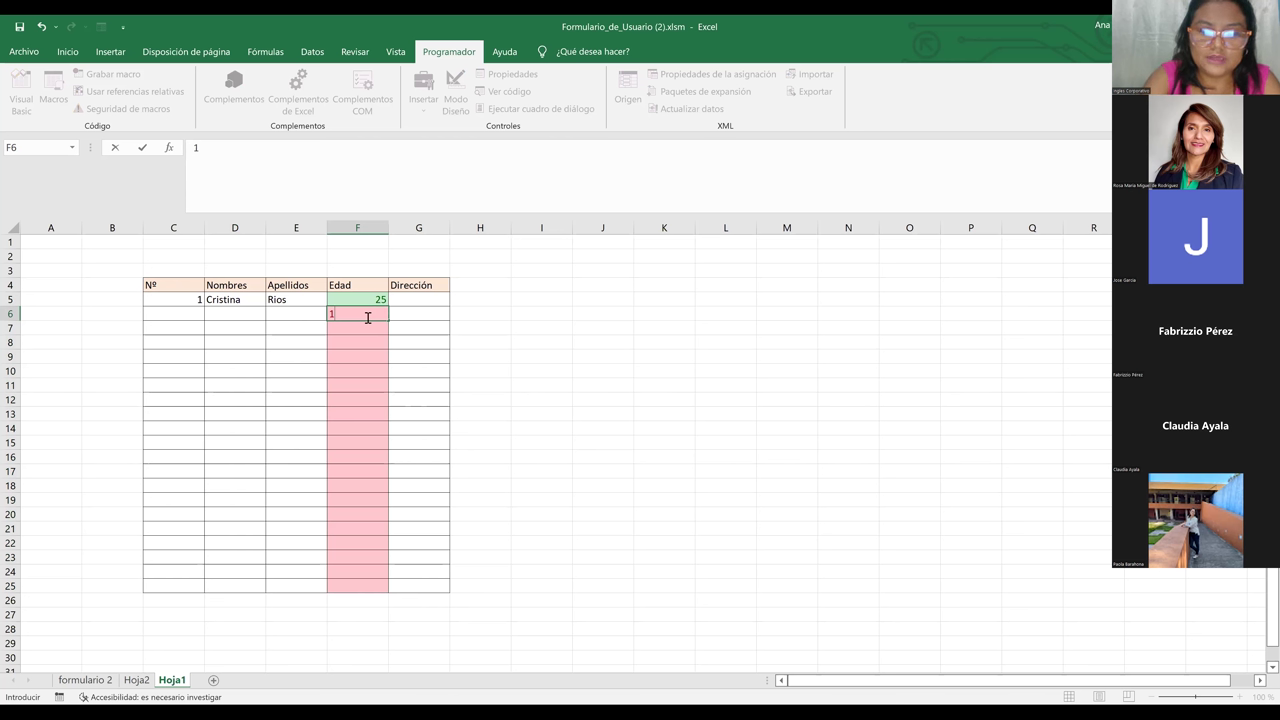
pyautogui.write('8')
pyautogui.press('Return')
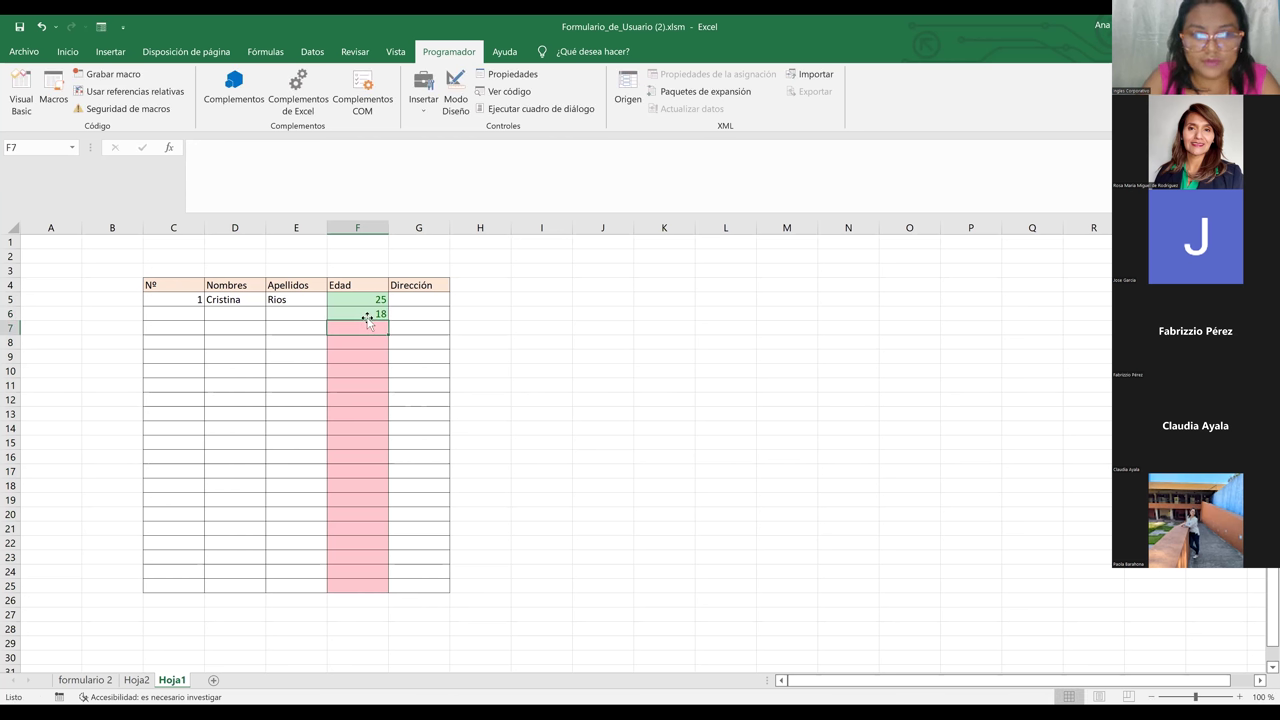
pyautogui.write('17')
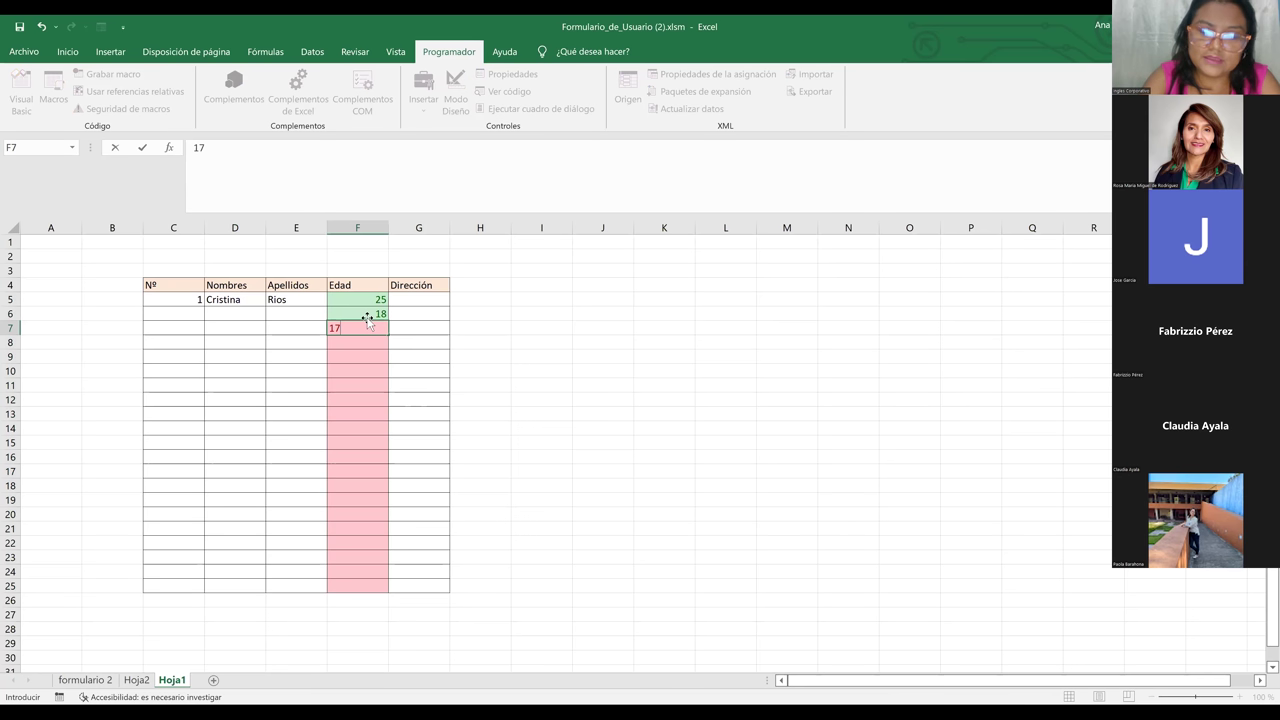
pyautogui.press('Return')
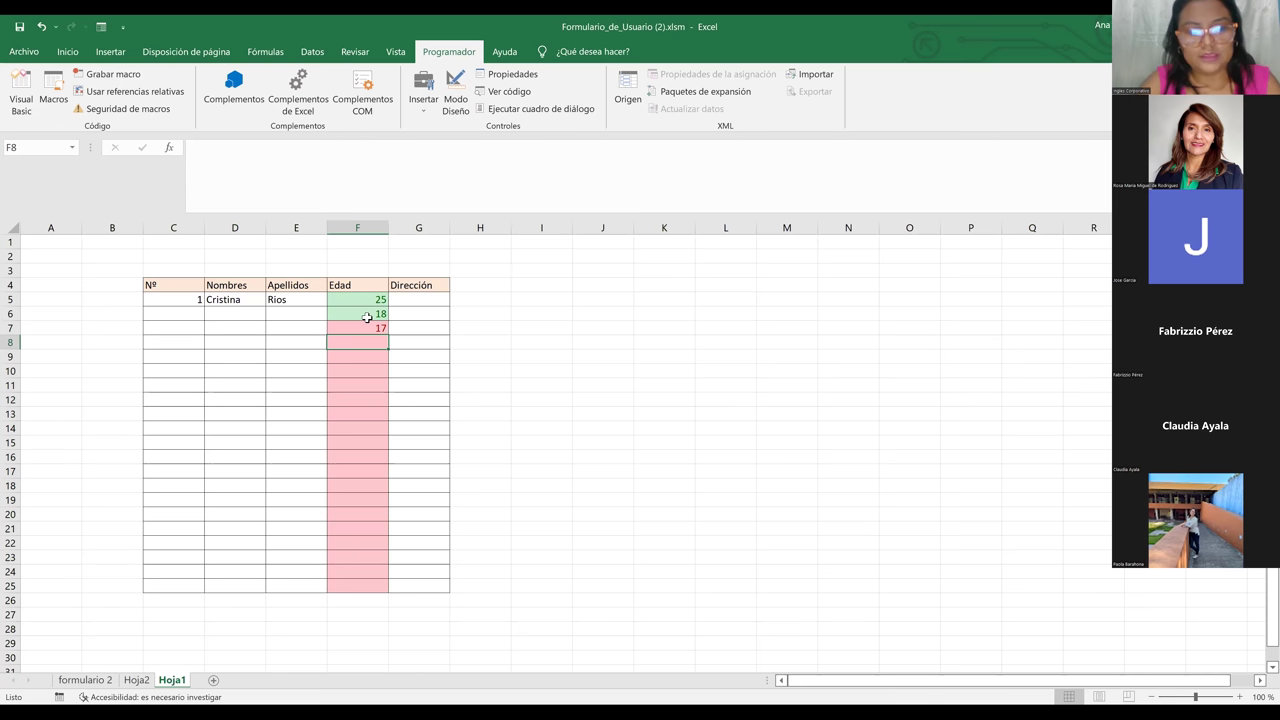
# - Add sheet Hoja3, turn on relative references, and run registrodeestudiantes to draw the table
pyautogui.click(214, 681)
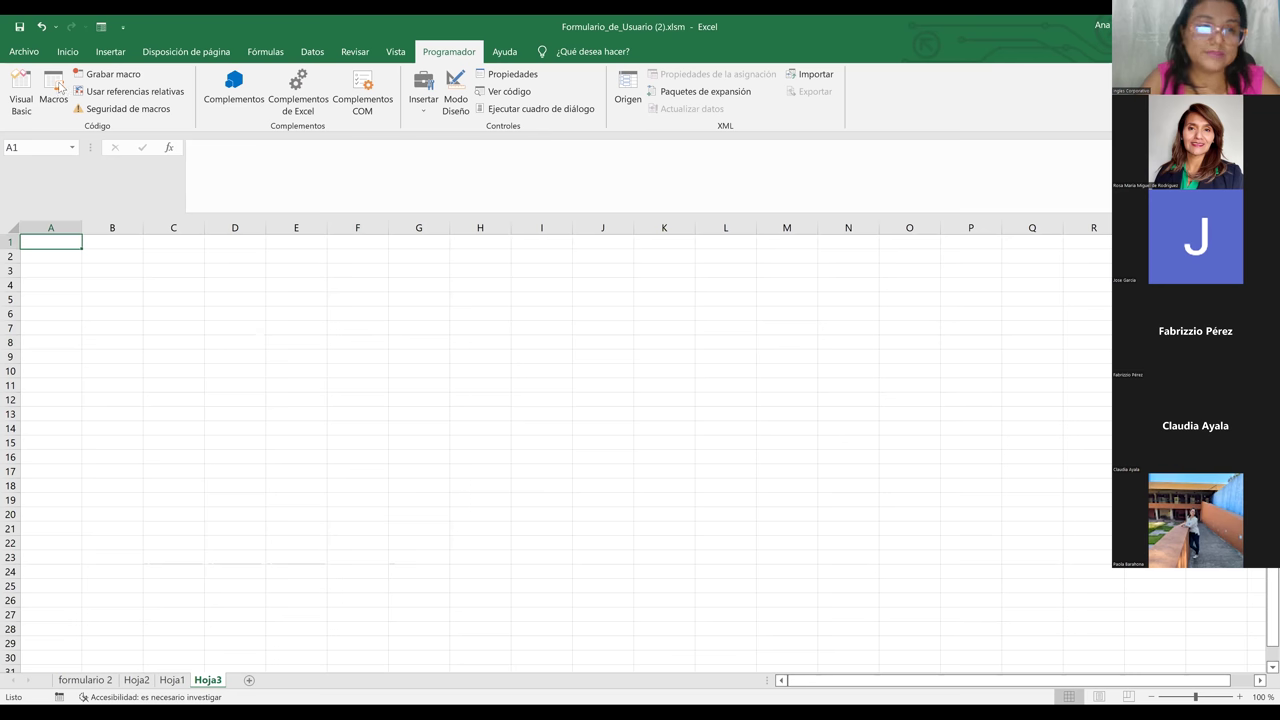
pyautogui.click(78, 91)
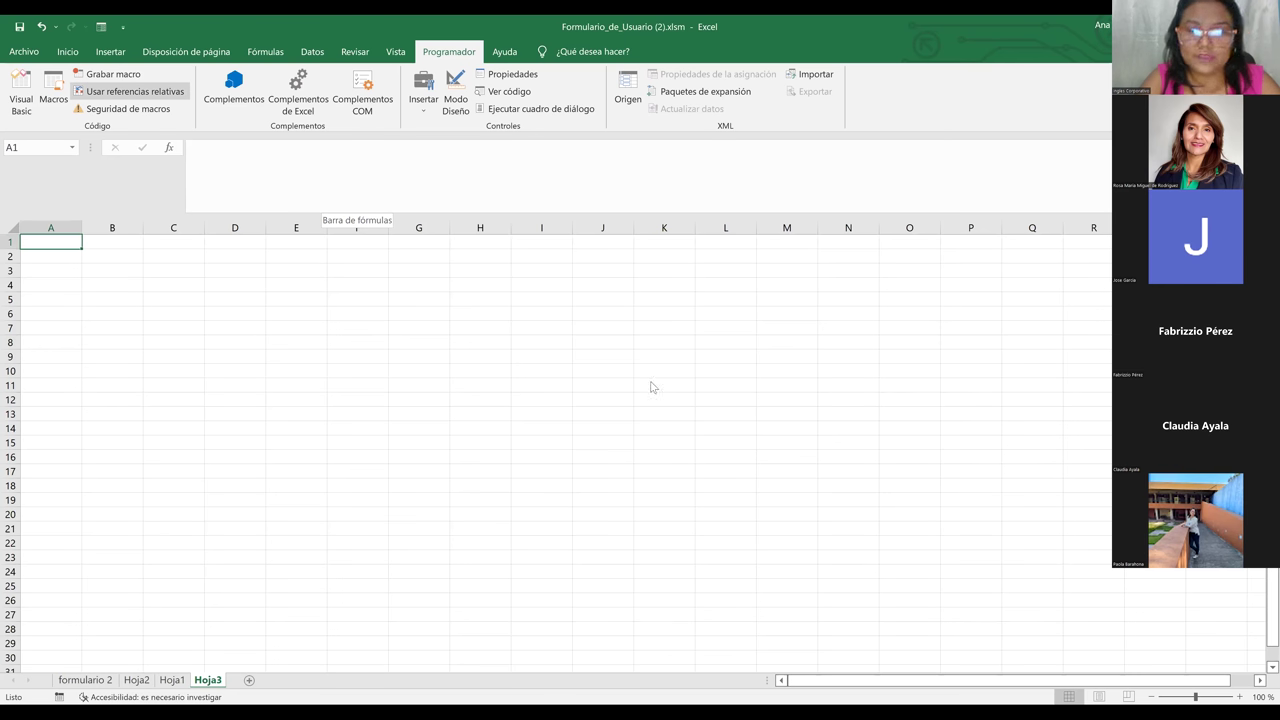
pyautogui.hotkey('alt', 'F8')
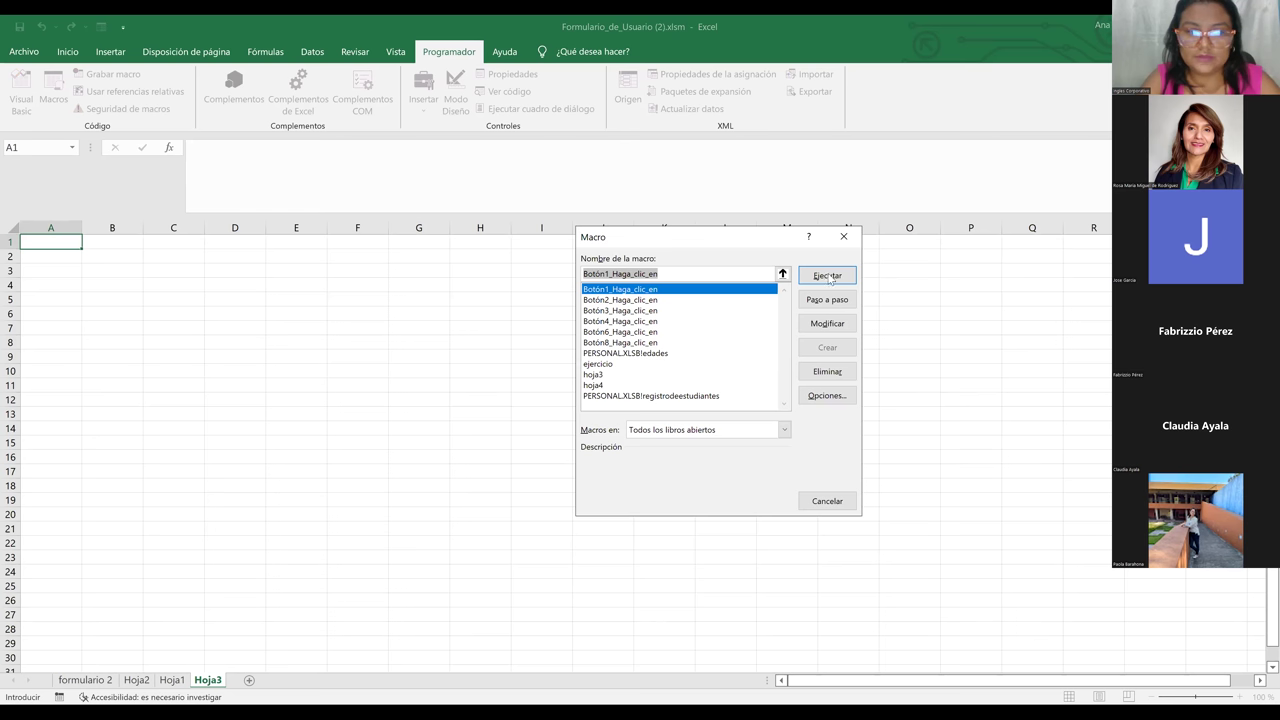
pyautogui.press('End')
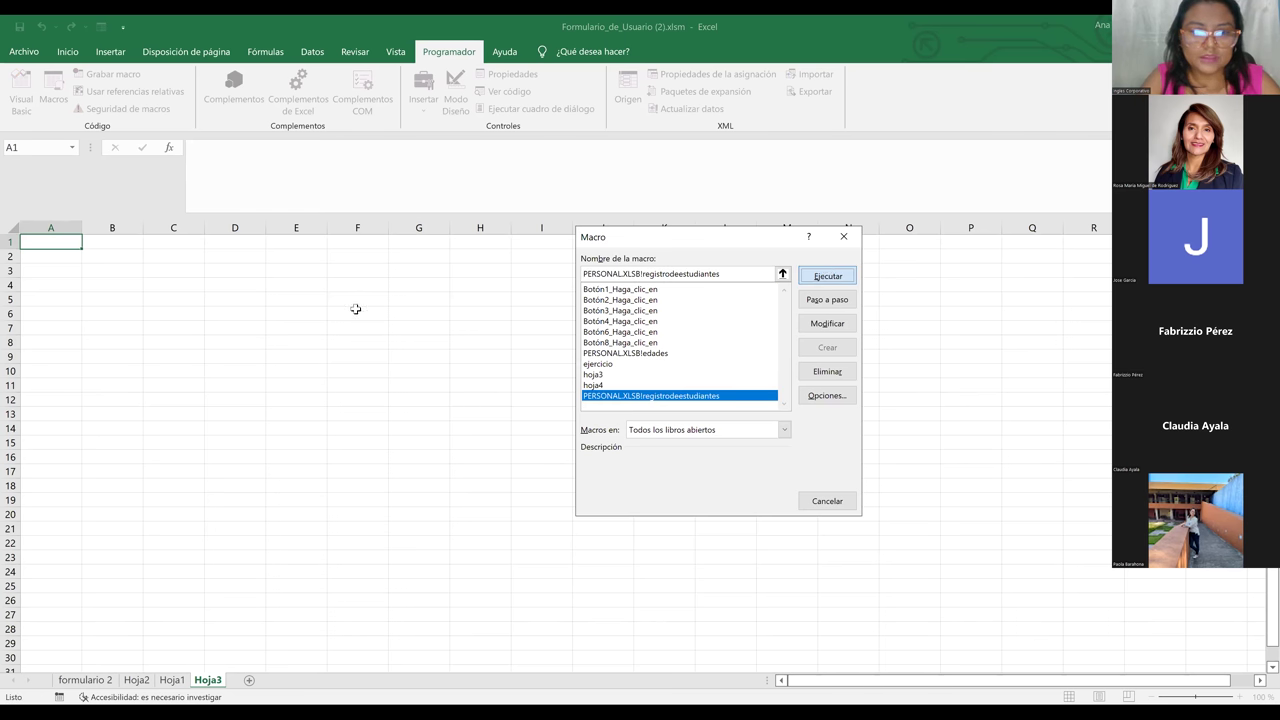
pyautogui.press('Return')
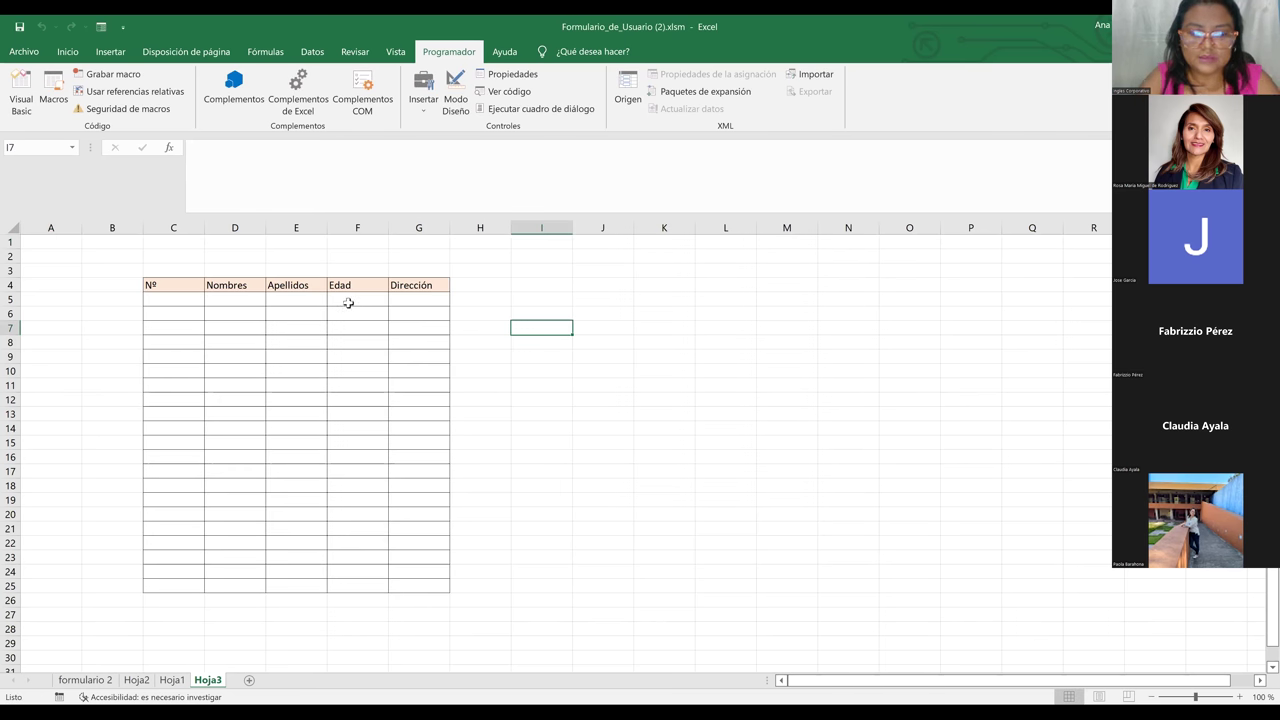
# - Put =ALEATORIO.ENTRE(15;55) in F5 and fill it down to F25
pyautogui.click(348, 303)
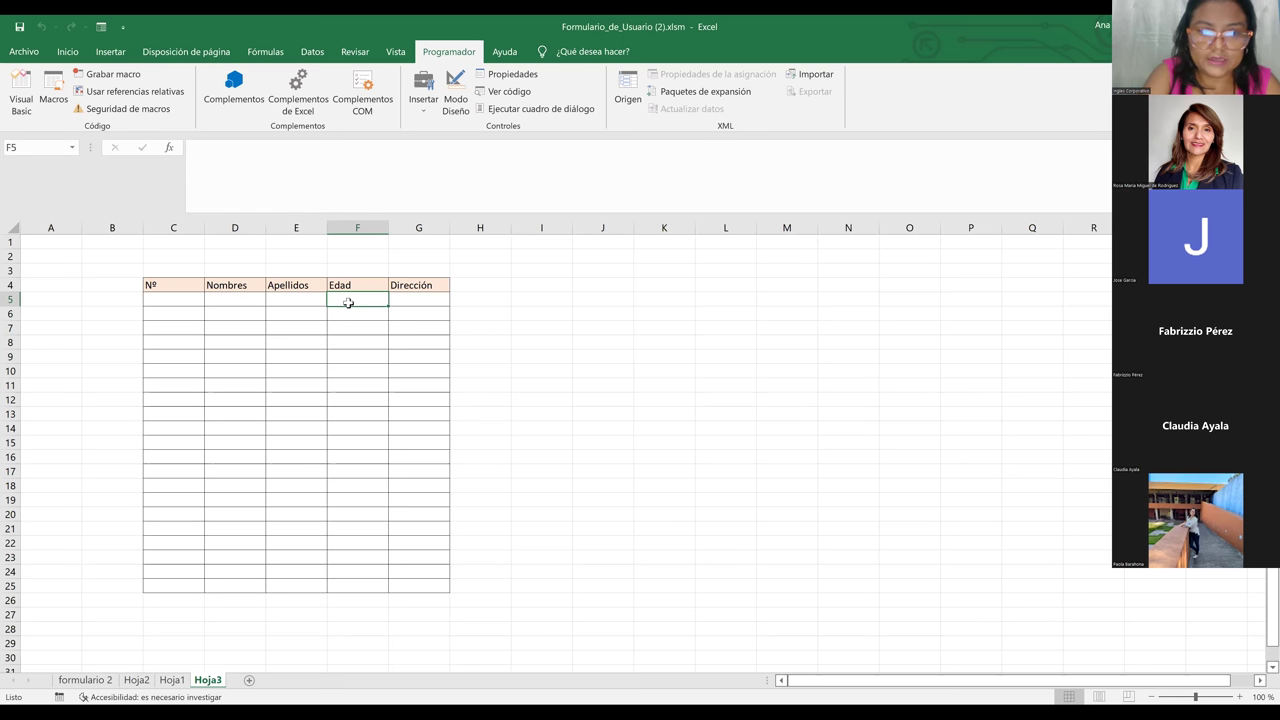
pyautogui.write('=')
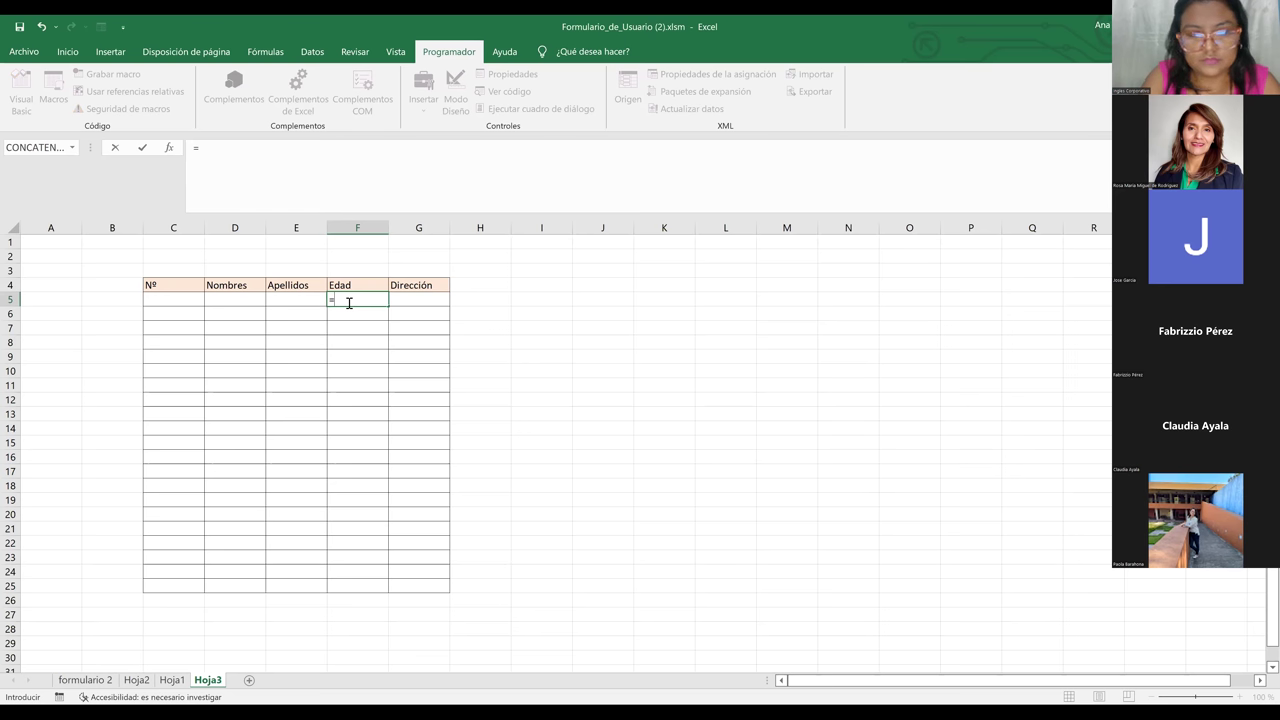
pyautogui.write('ale')
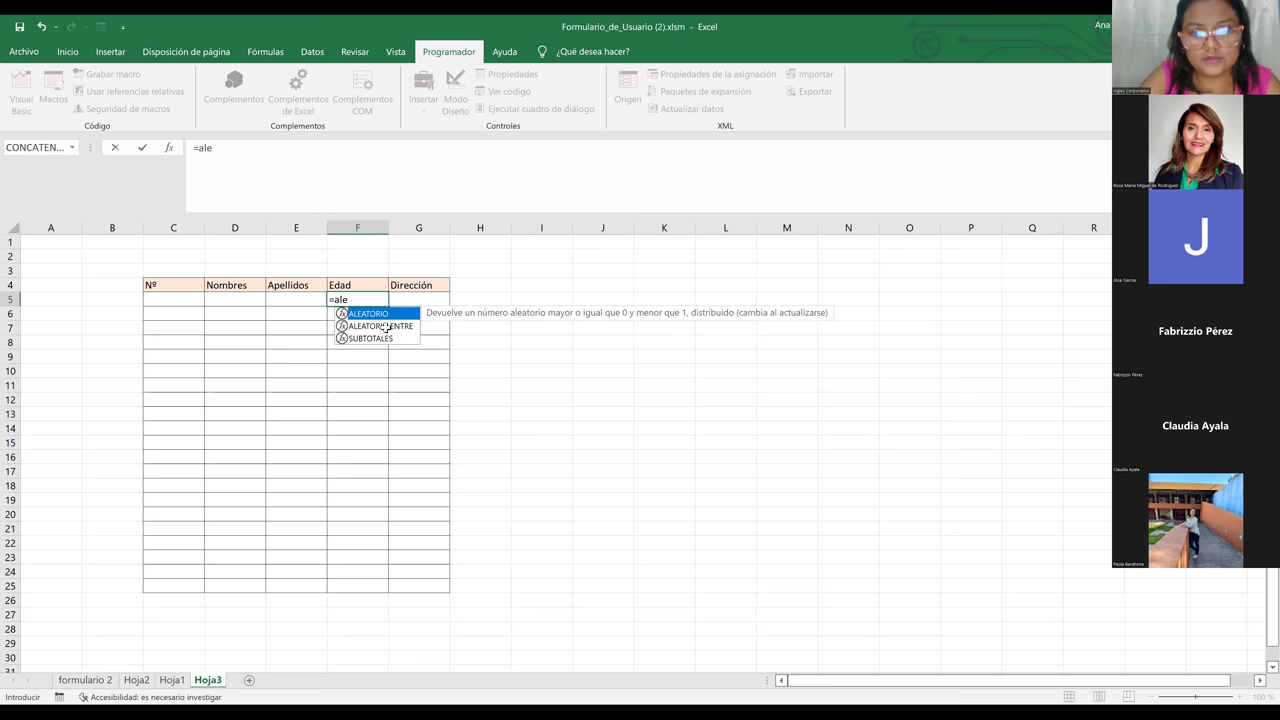
pyautogui.press('Down')
pyautogui.press('Tab')
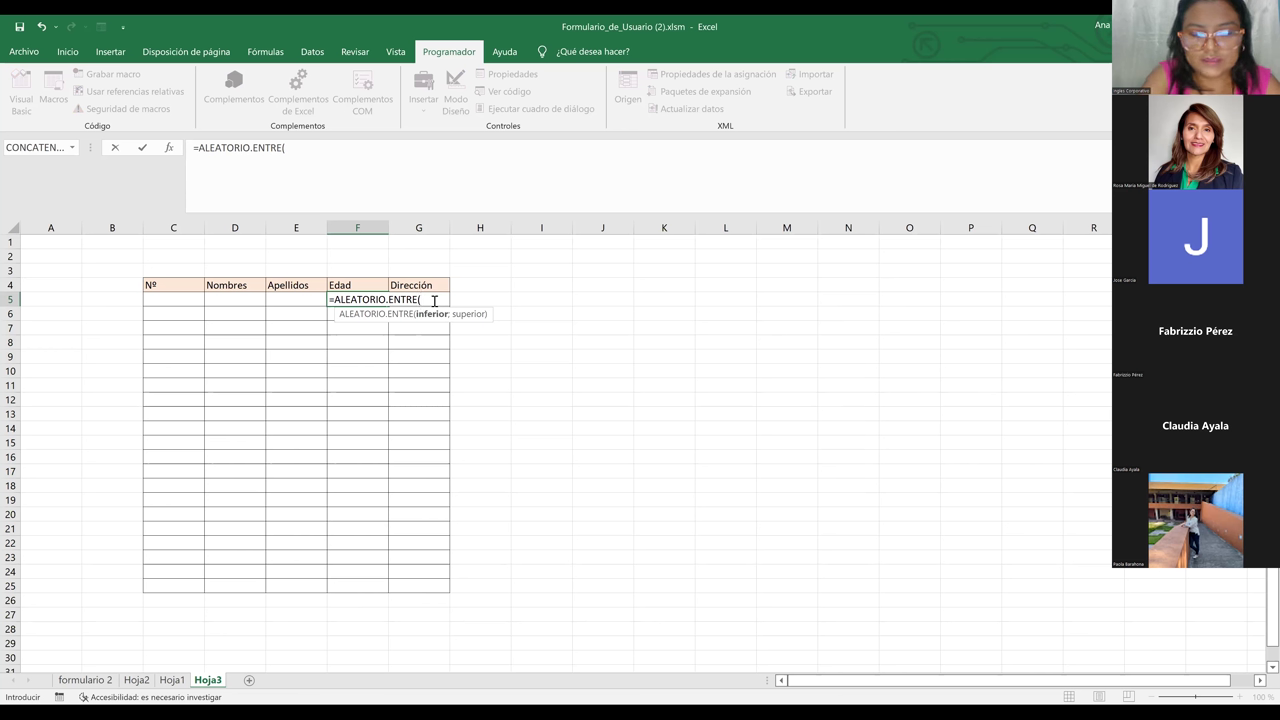
pyautogui.write('15')
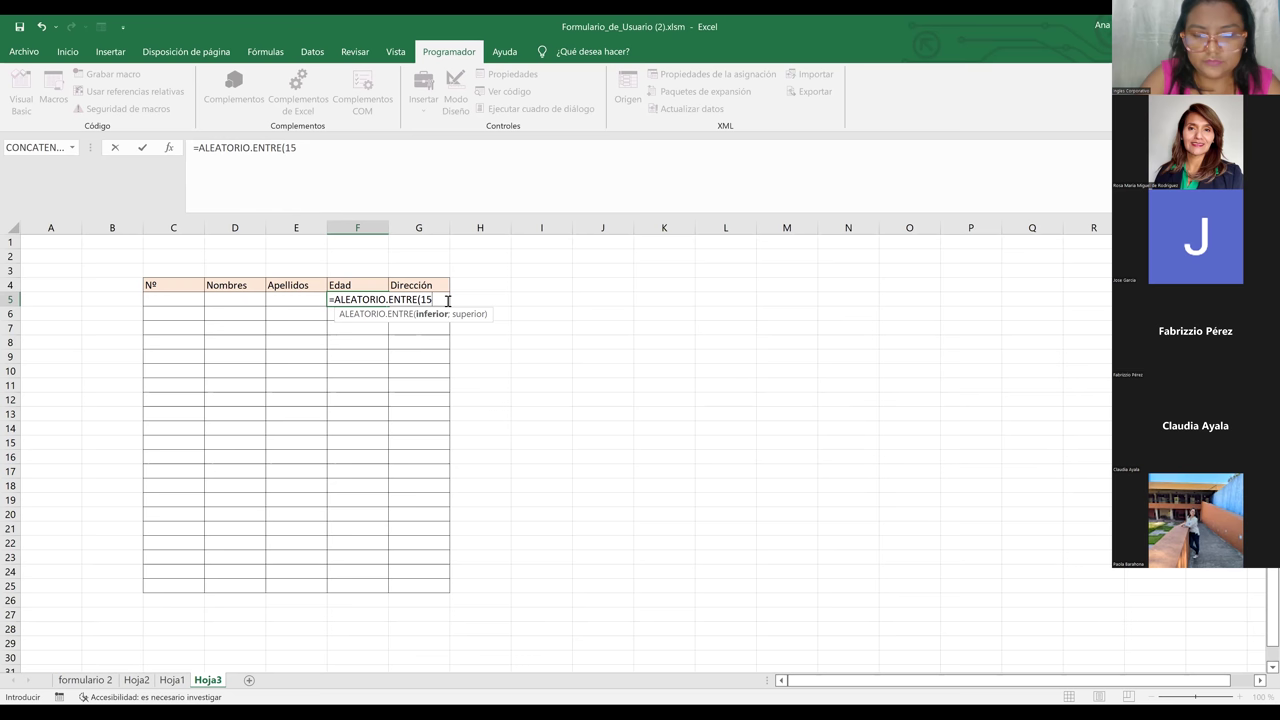
pyautogui.write(';')
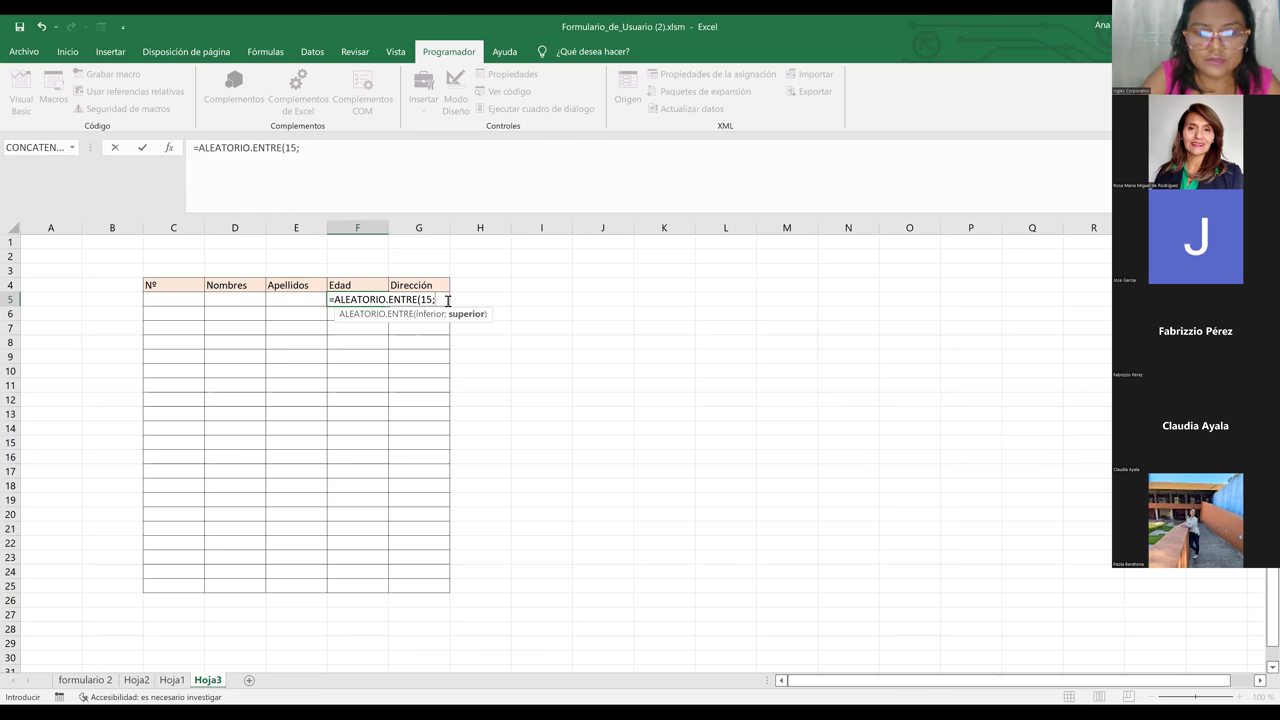
pyautogui.write('55')
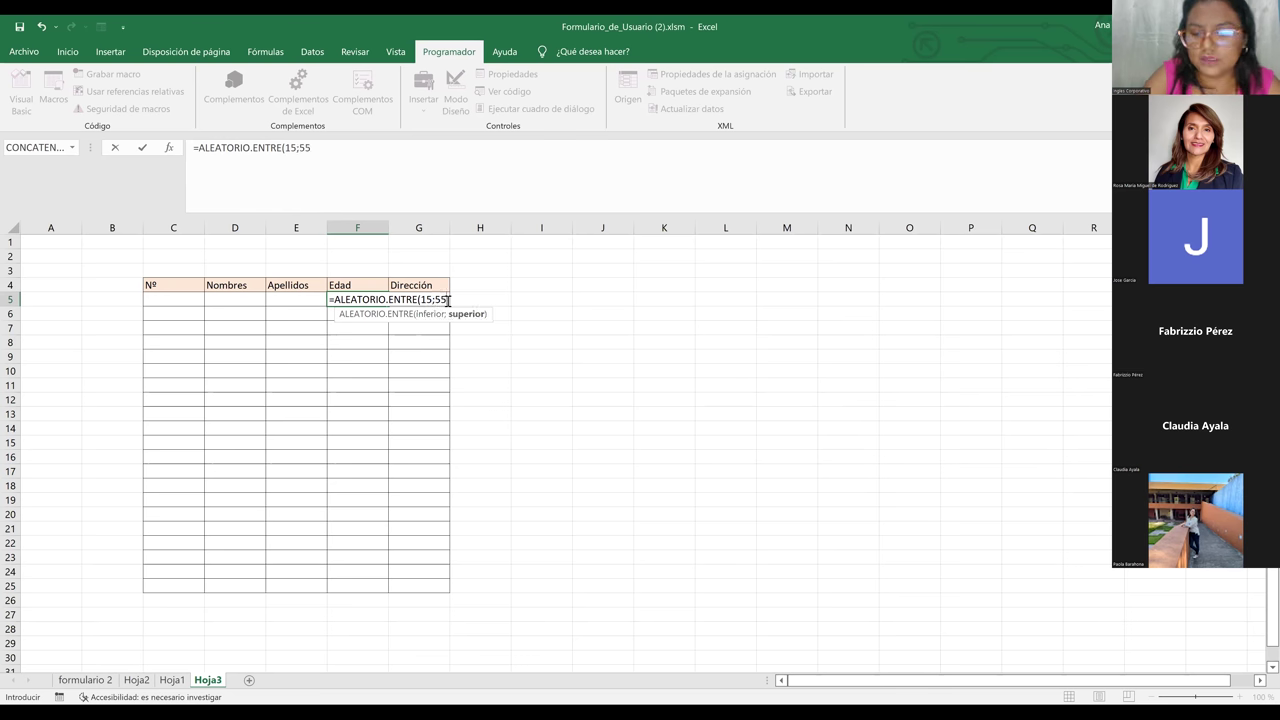
pyautogui.write(')')
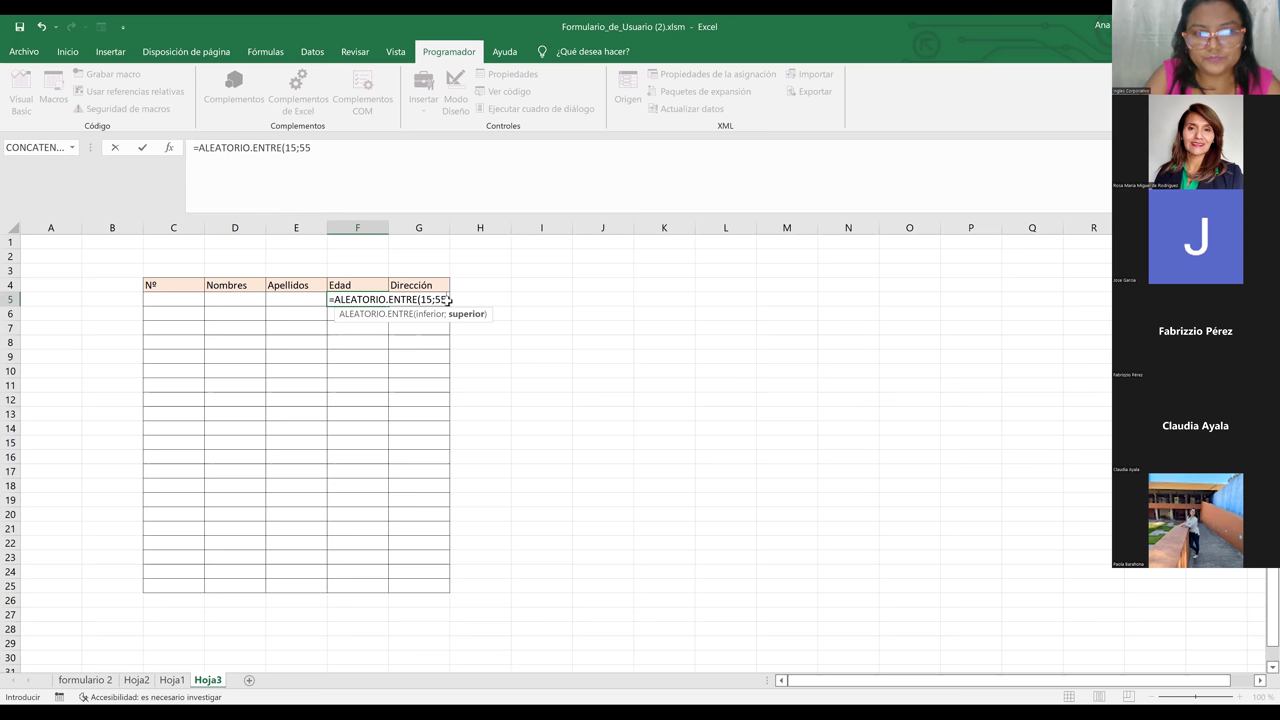
pyautogui.press('Return')
pyautogui.click(372, 298)
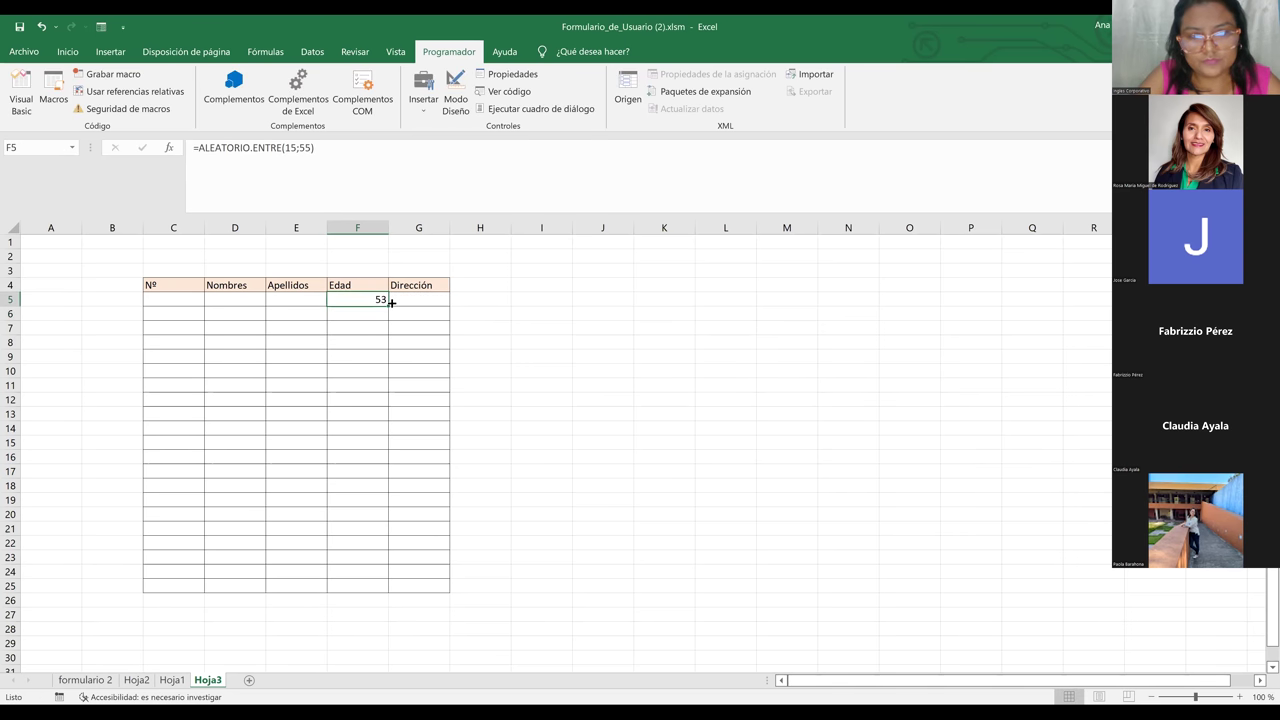
pyautogui.moveTo(388, 303); pyautogui.dragTo(360, 596)
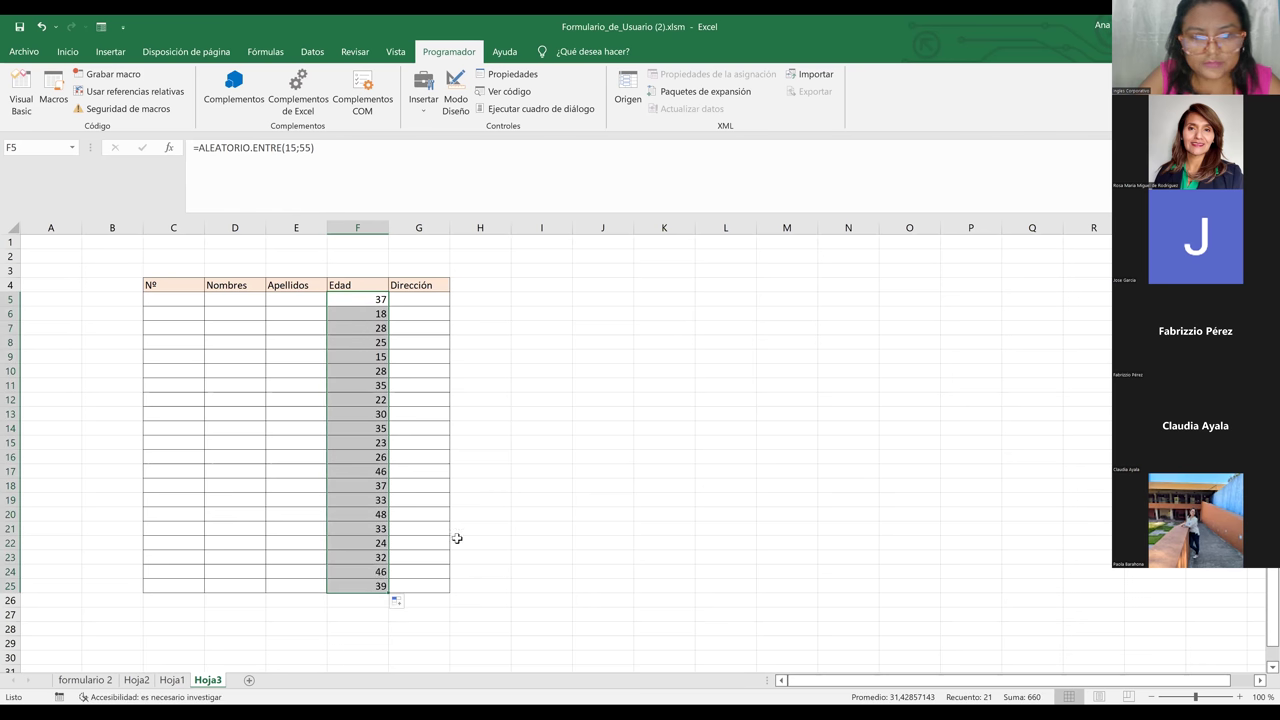
pyautogui.click(520, 328)
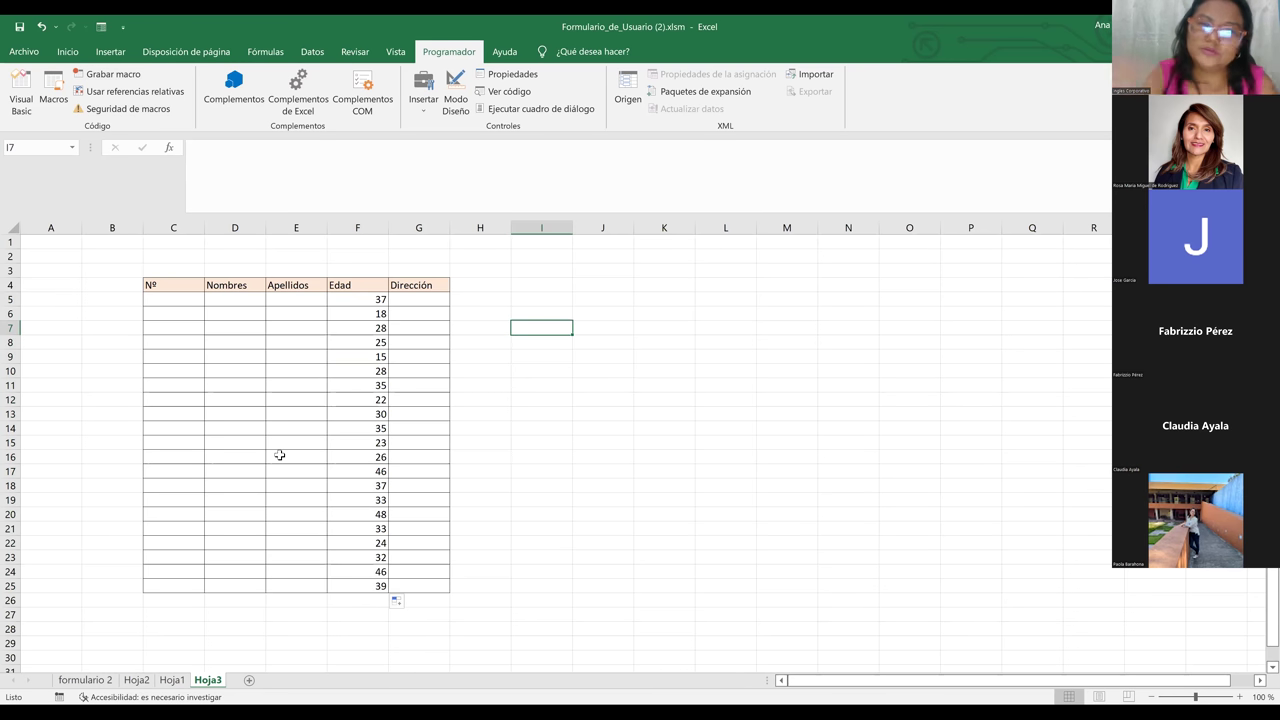
# - Run PERSONAL.XLSB!edades on Hoja3 so random ages turn green, with 15 in light red
pyautogui.click(43, 96)
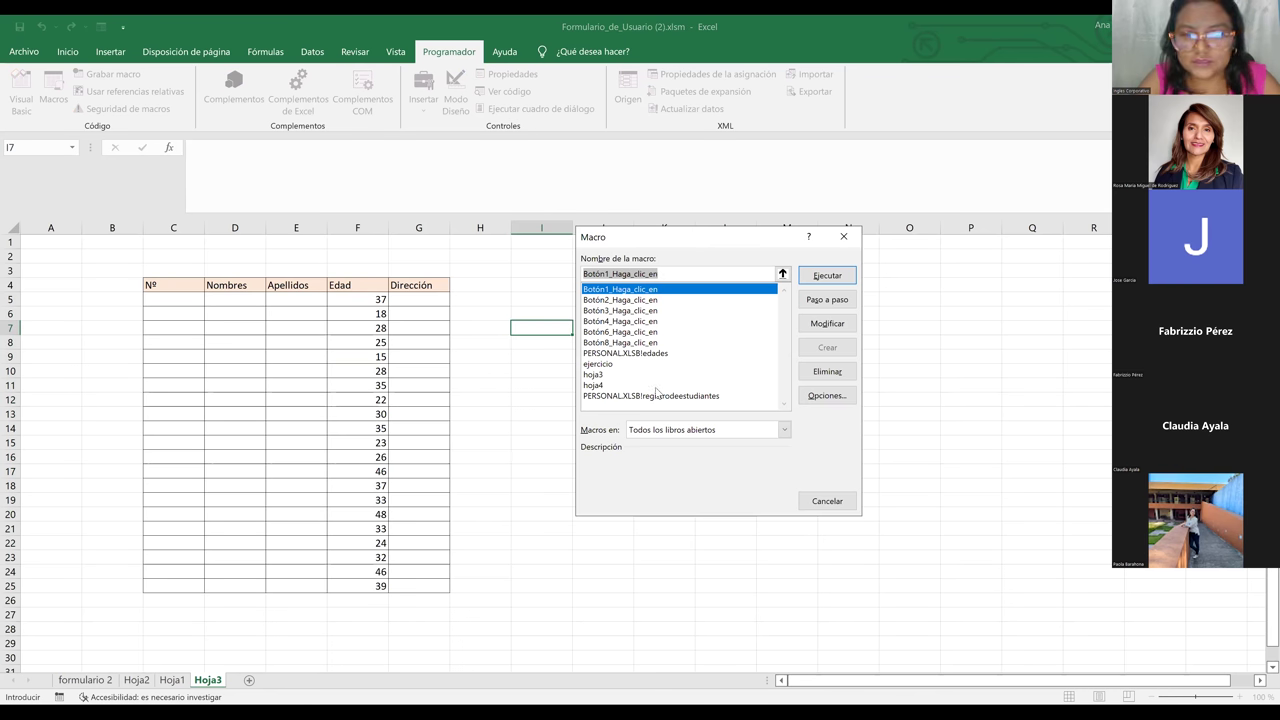
pyautogui.click(640, 353)
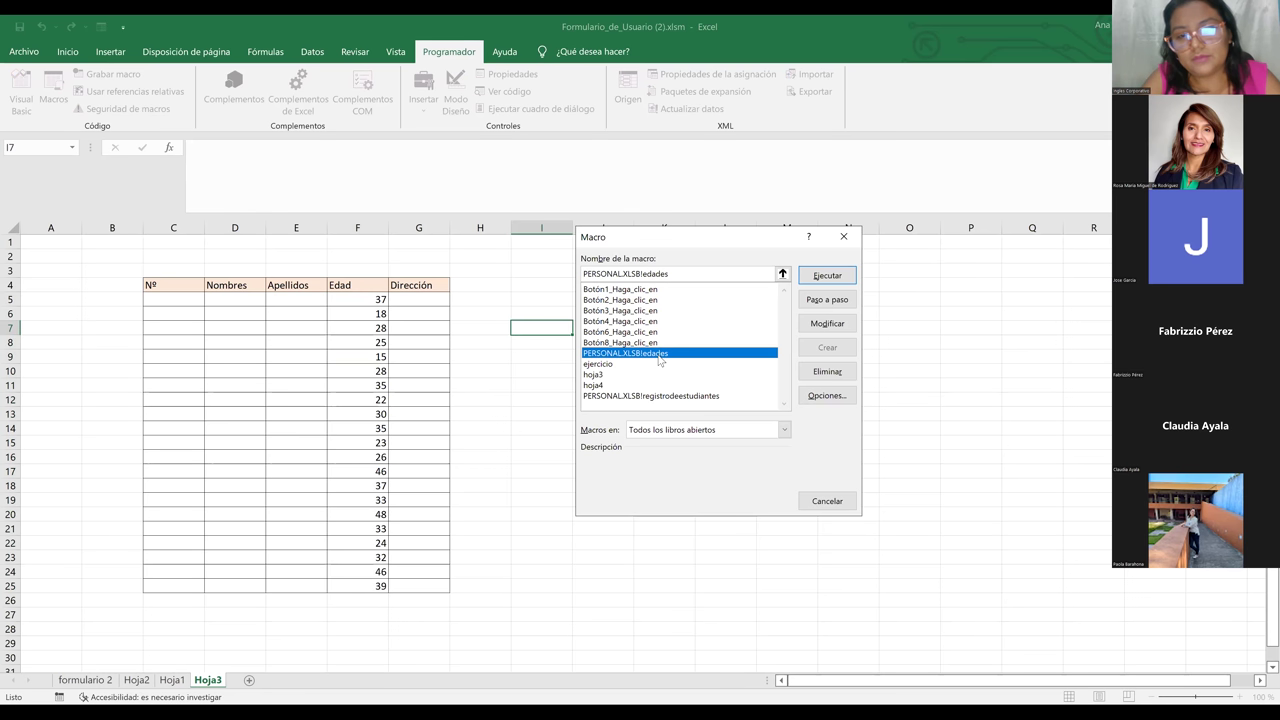
pyautogui.click(826, 276)
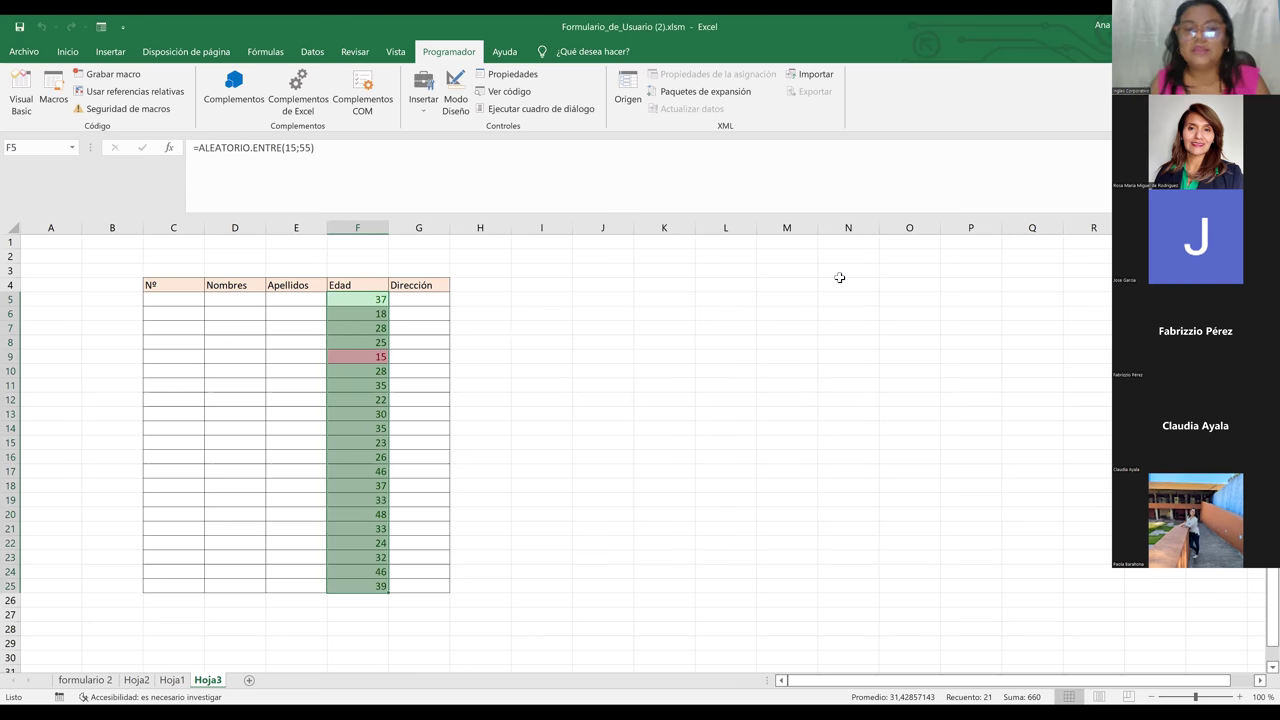
pyautogui.click(477, 360)
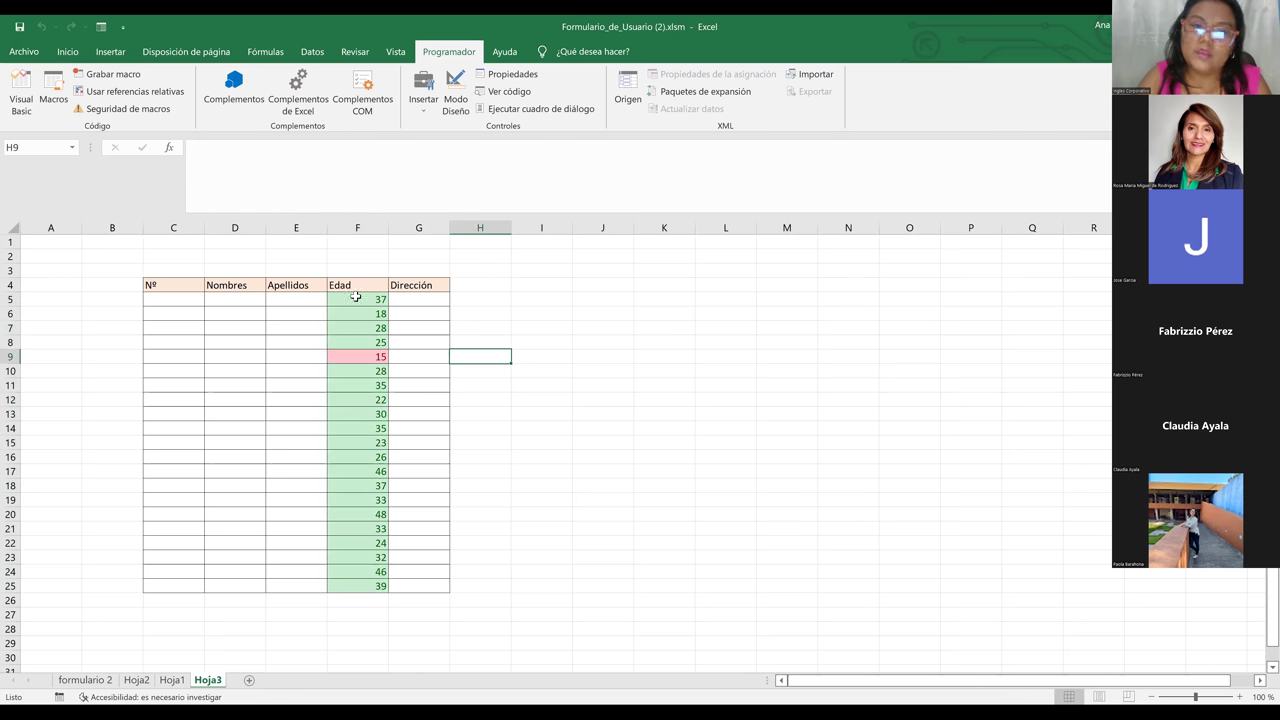
pyautogui.moveTo(355, 297); pyautogui.dragTo(372, 595)
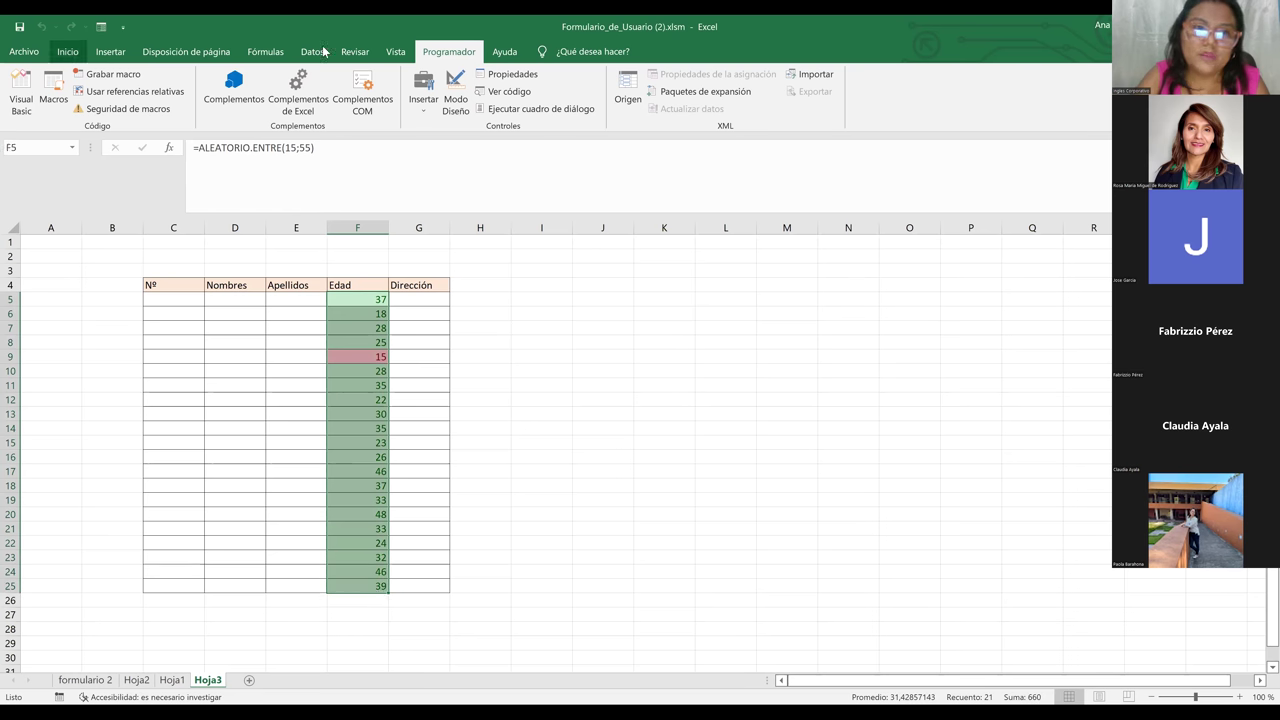
pyautogui.click(70, 53)
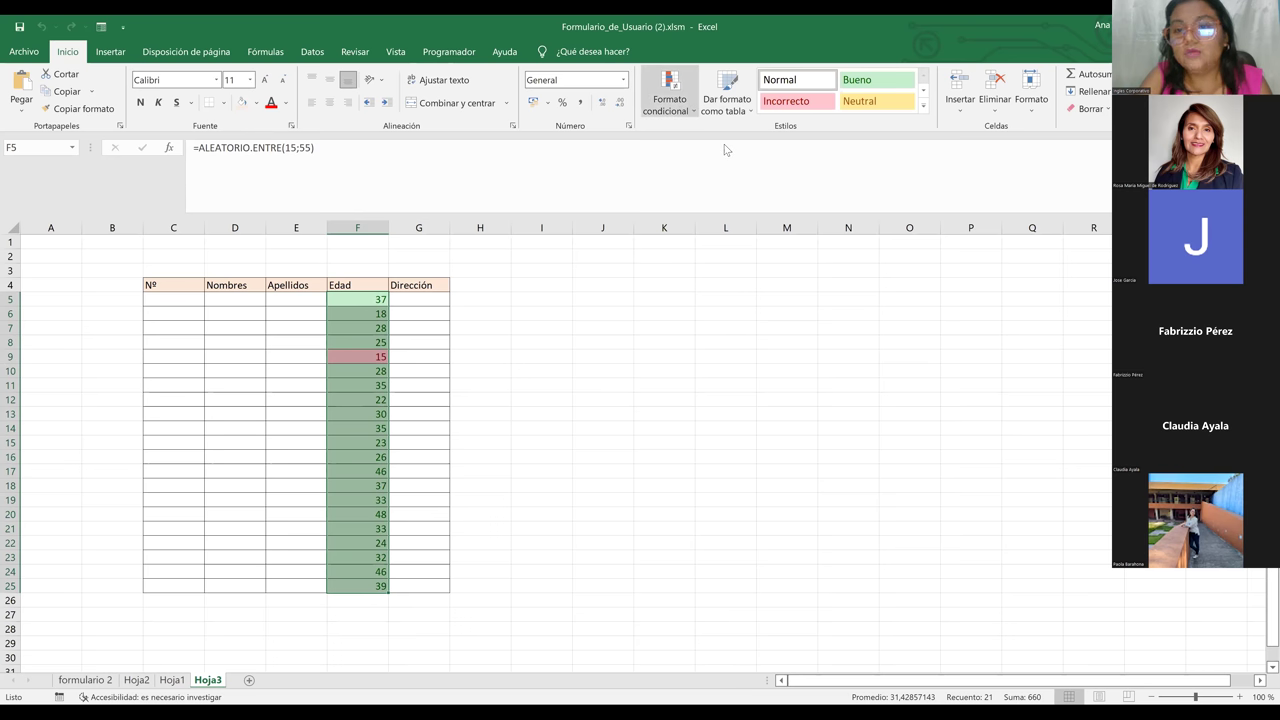
pyautogui.click(670, 98)
pyautogui.moveTo(760, 137)
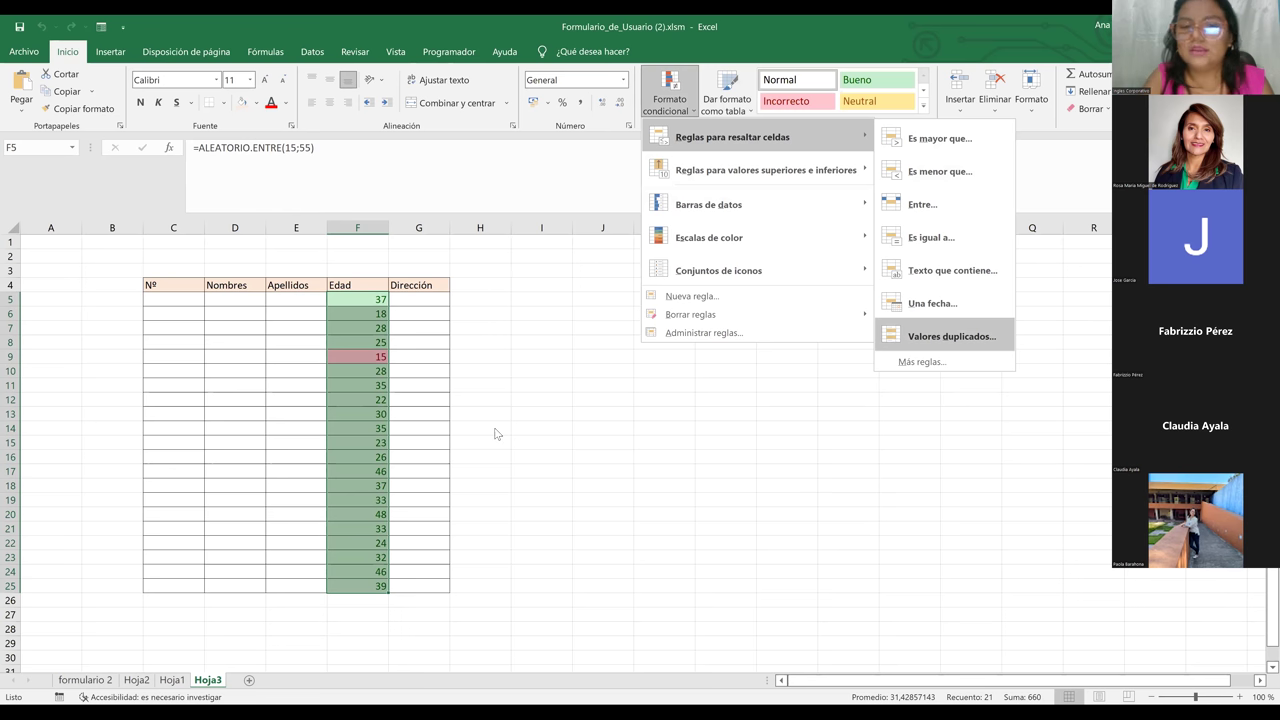
pyautogui.click(502, 353)
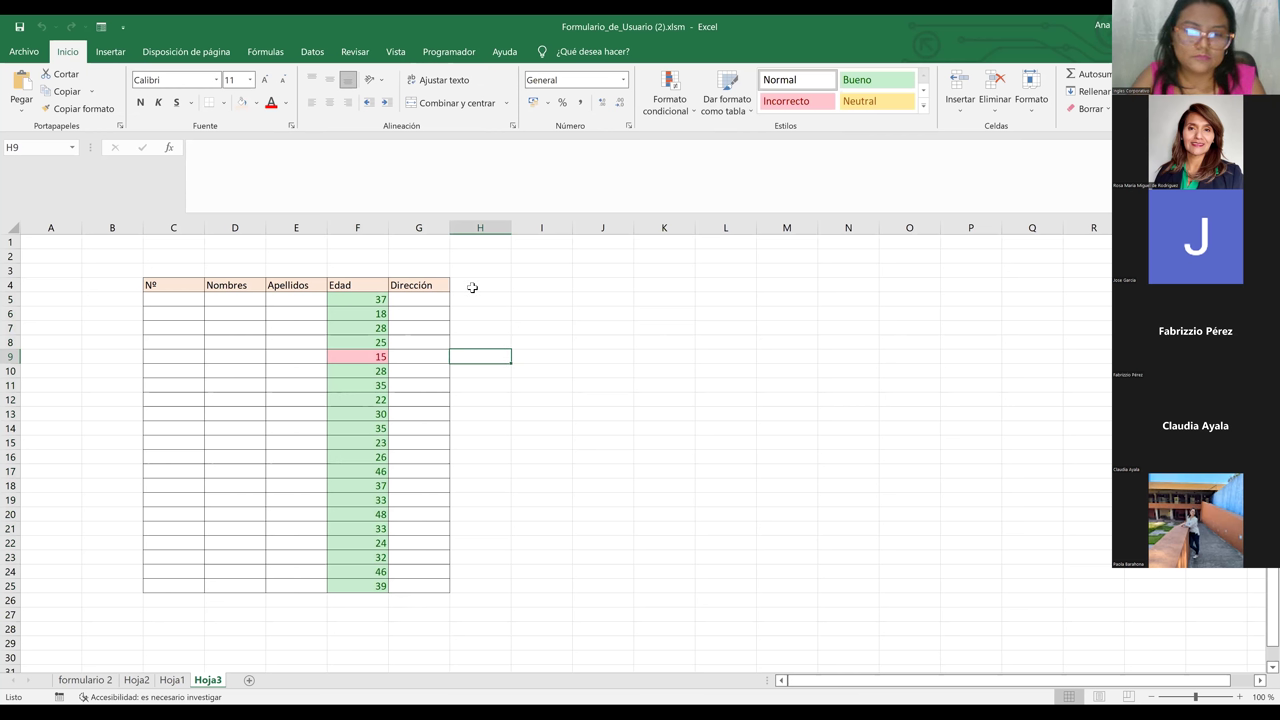
pyautogui.click(472, 287)
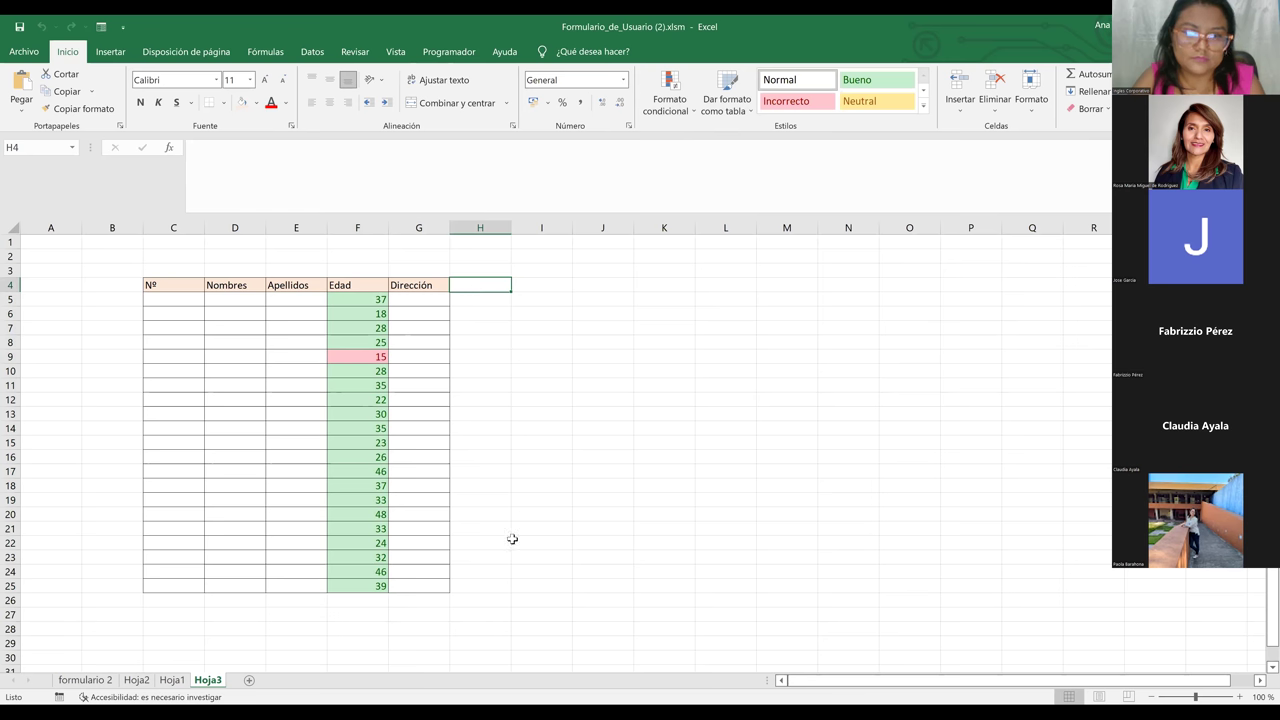
pyautogui.click(542, 324)
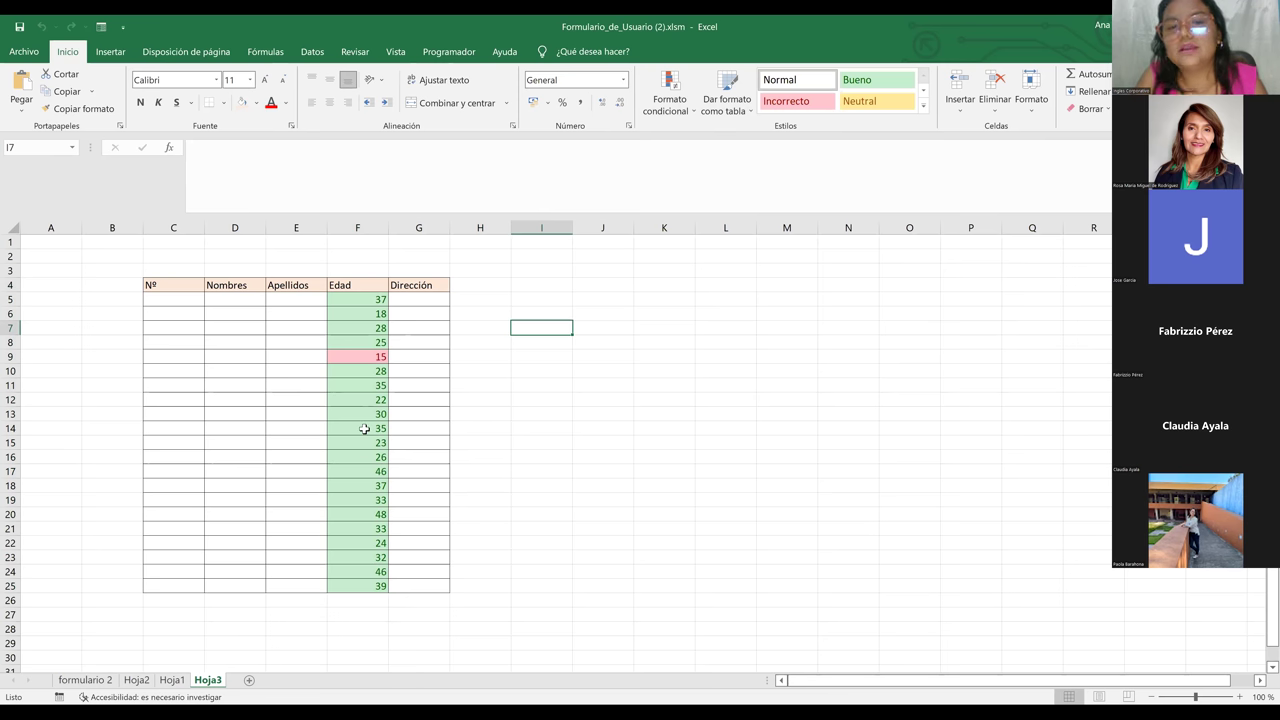
pyautogui.click(364, 429)
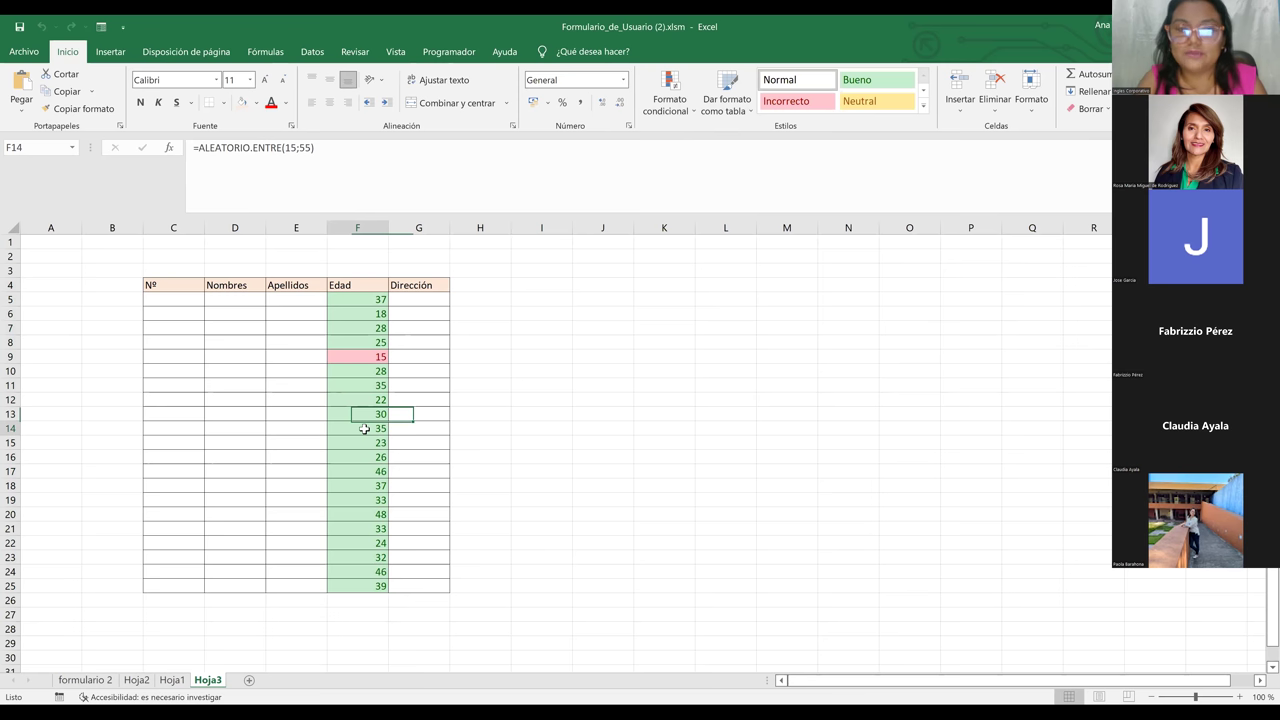
pyautogui.click(524, 459)
pyautogui.click(603, 374)
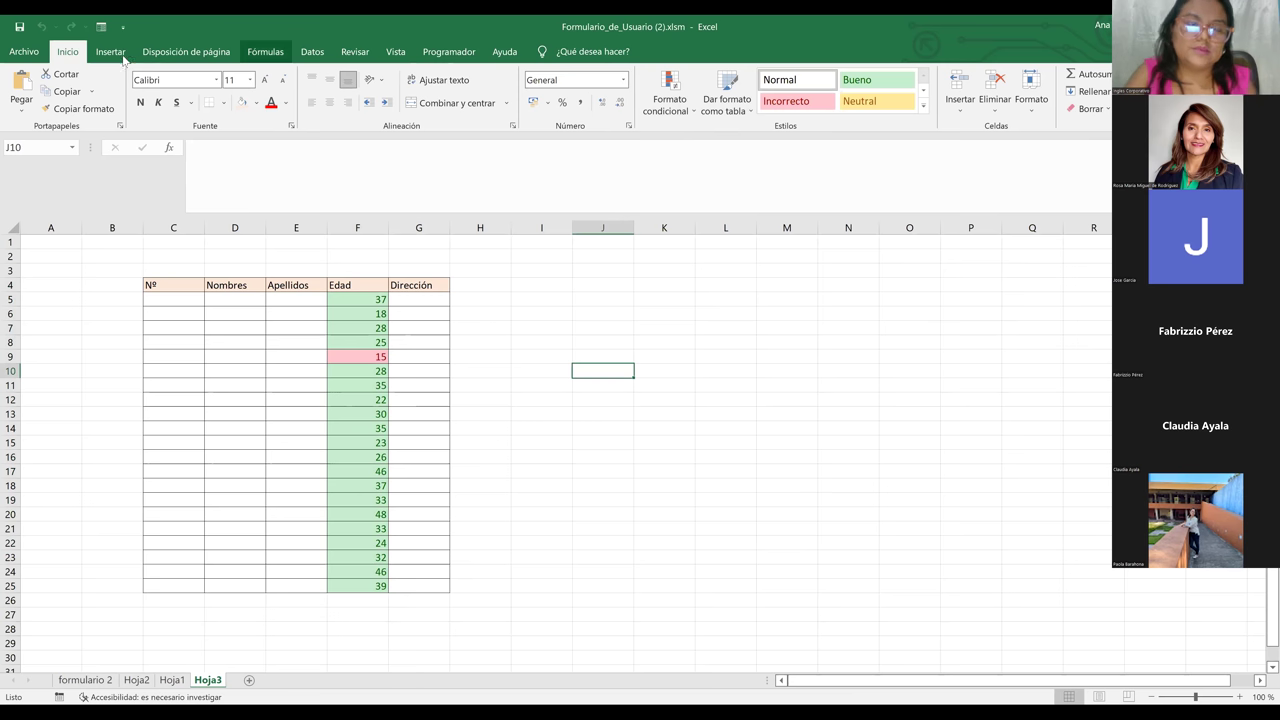
pyautogui.click(593, 273)
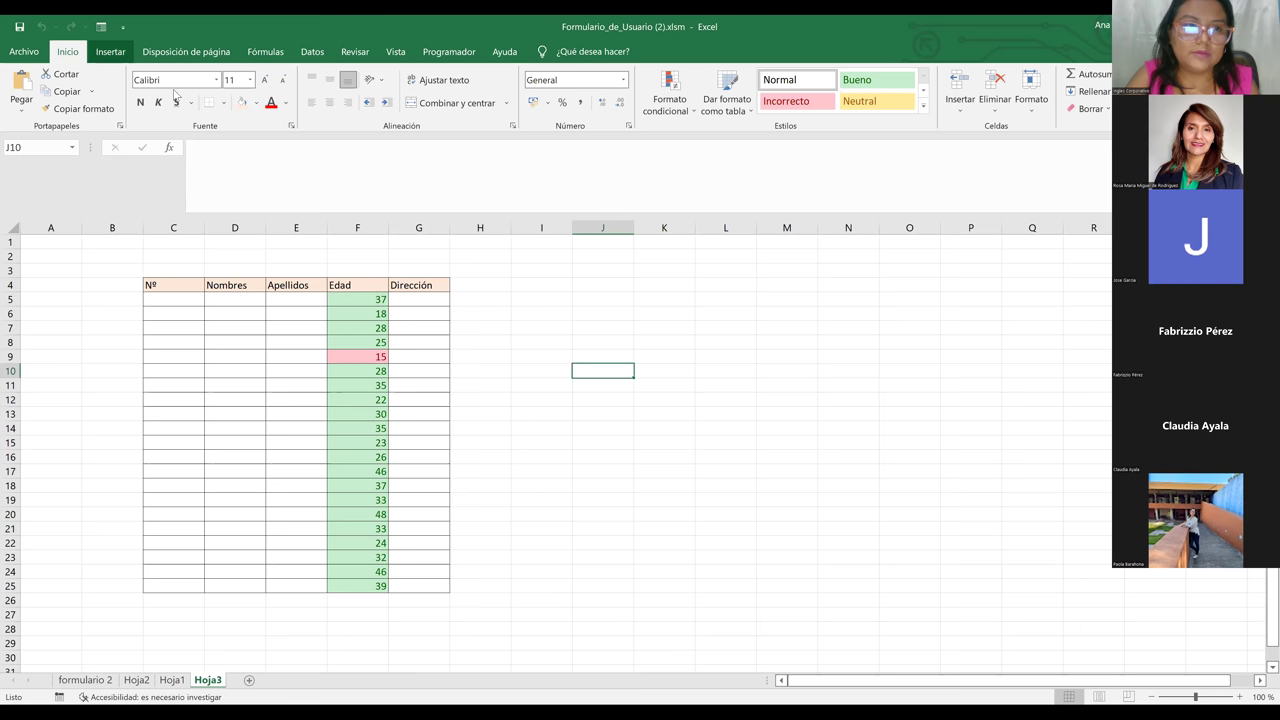
pyautogui.click(449, 51)
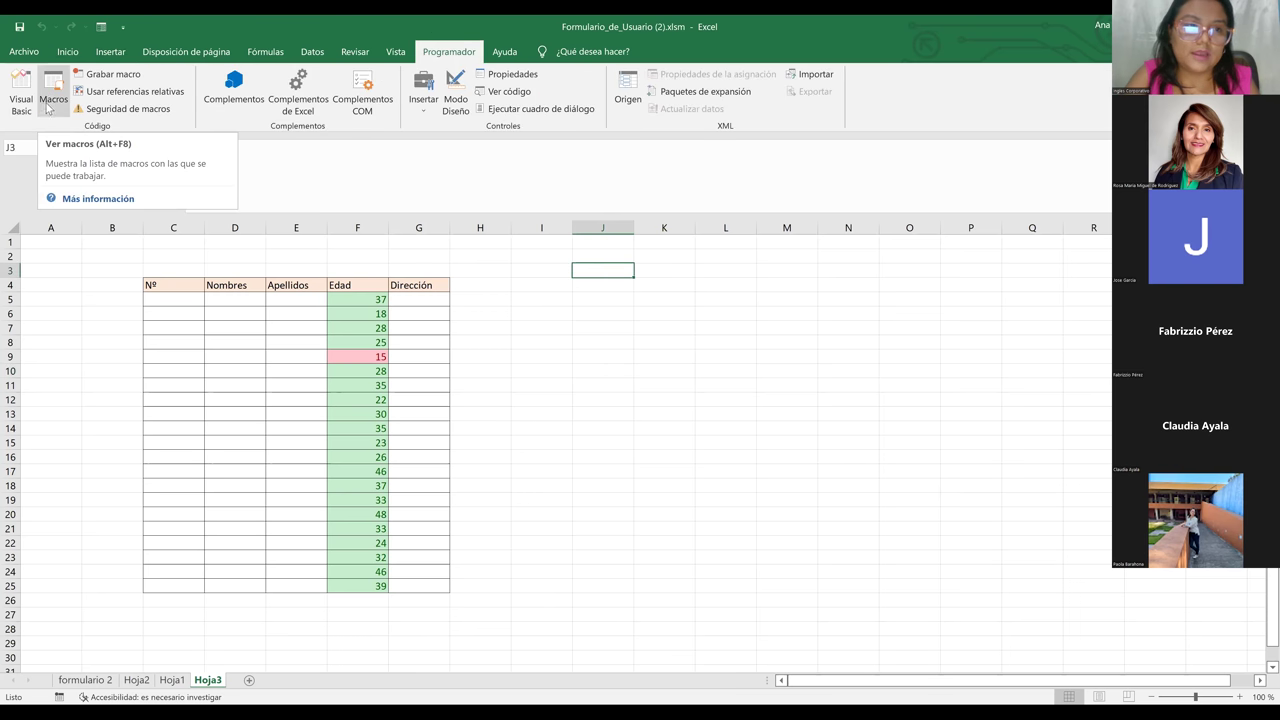
# - Attempt to delete PERSONAL.XLSB!edades, dismiss the hidden-workbook warning, cancel, then add sheet Hoja4
pyautogui.click(53, 100)
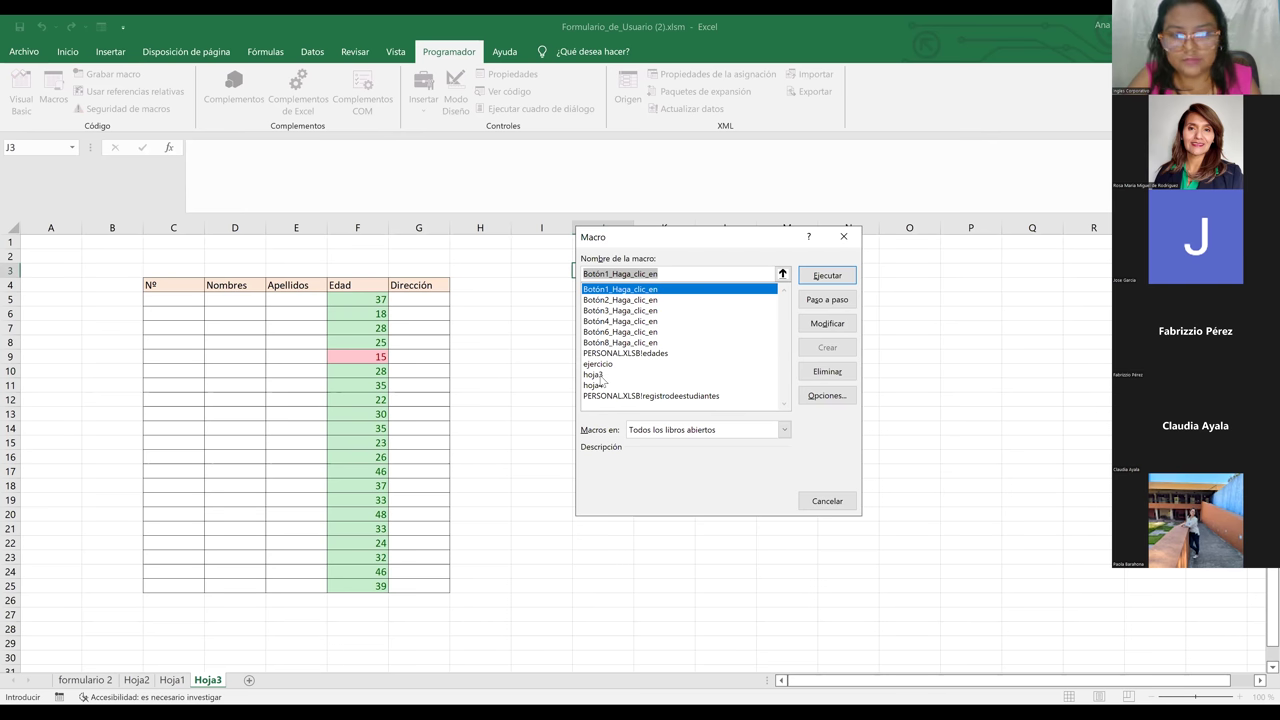
pyautogui.click(646, 356)
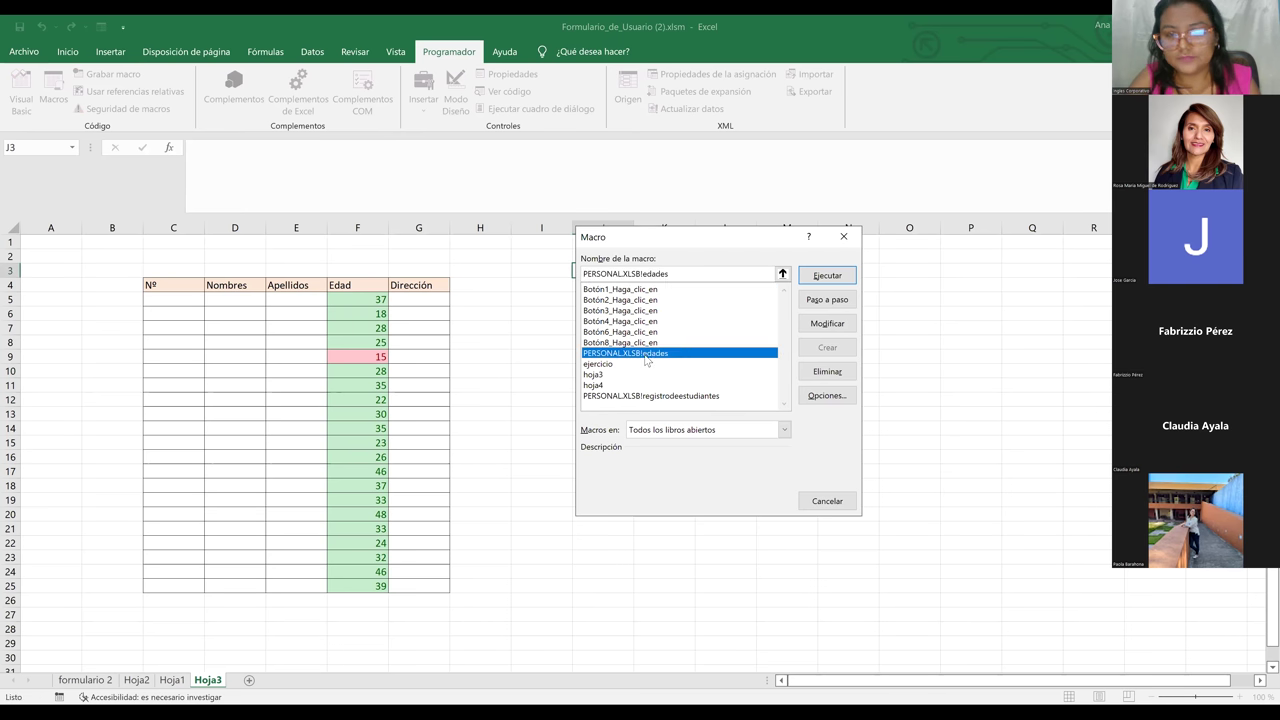
pyautogui.click(836, 375)
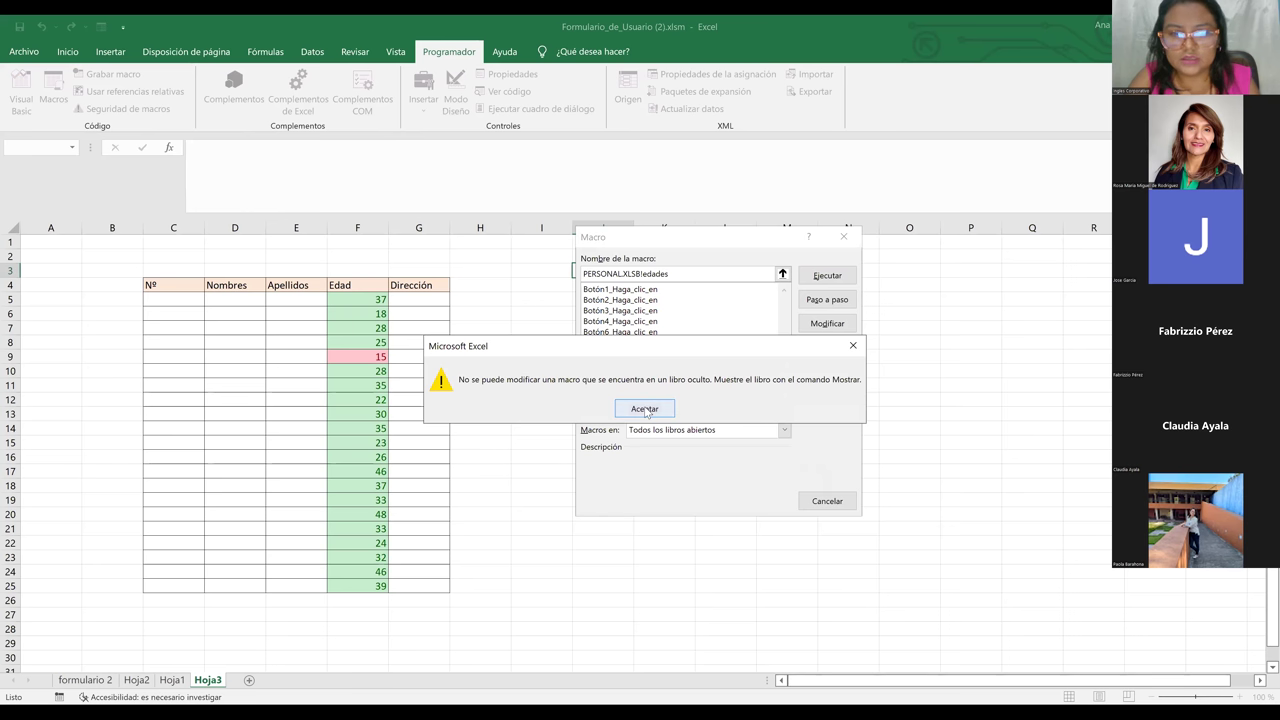
pyautogui.click(845, 341)
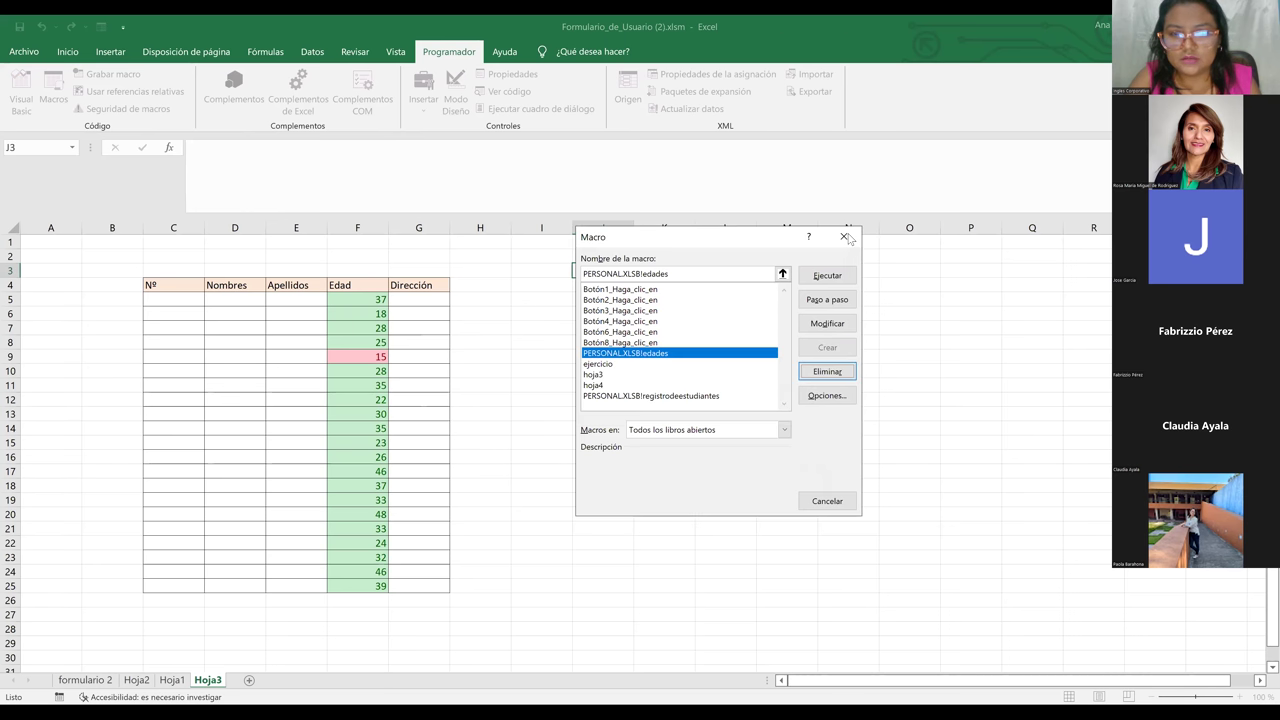
pyautogui.click(785, 429)
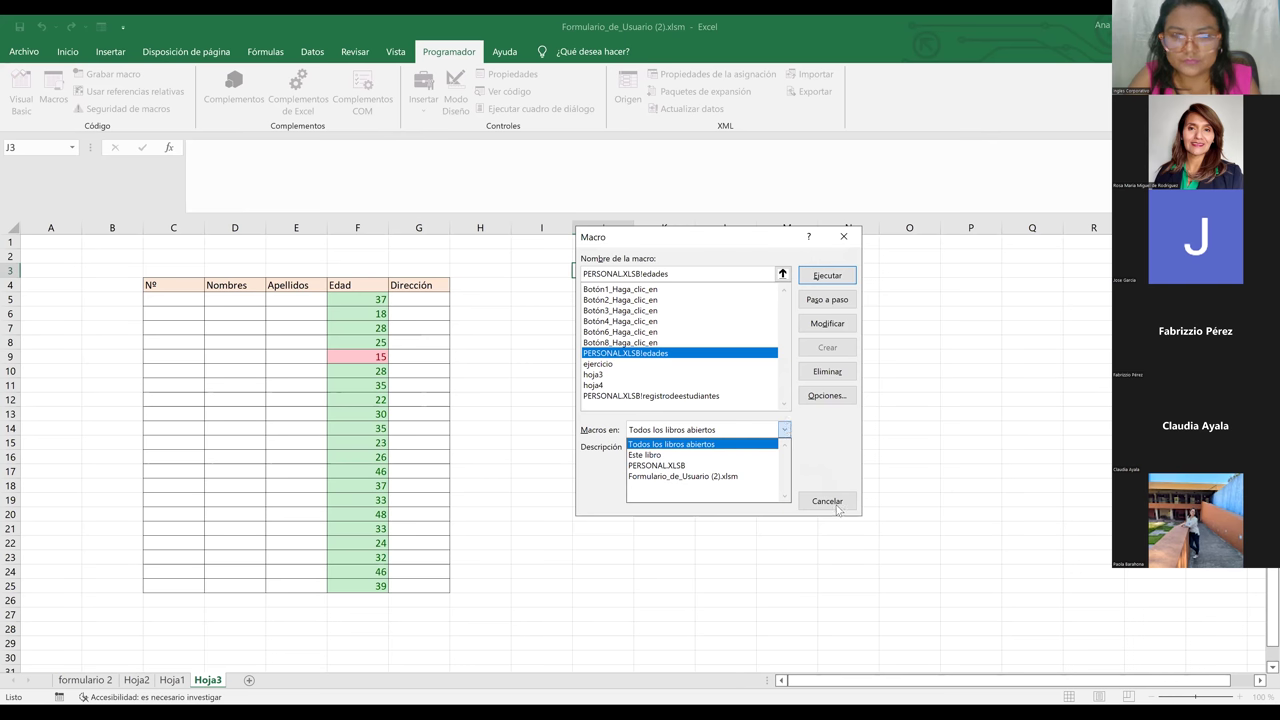
pyautogui.doubleClick(619, 373)
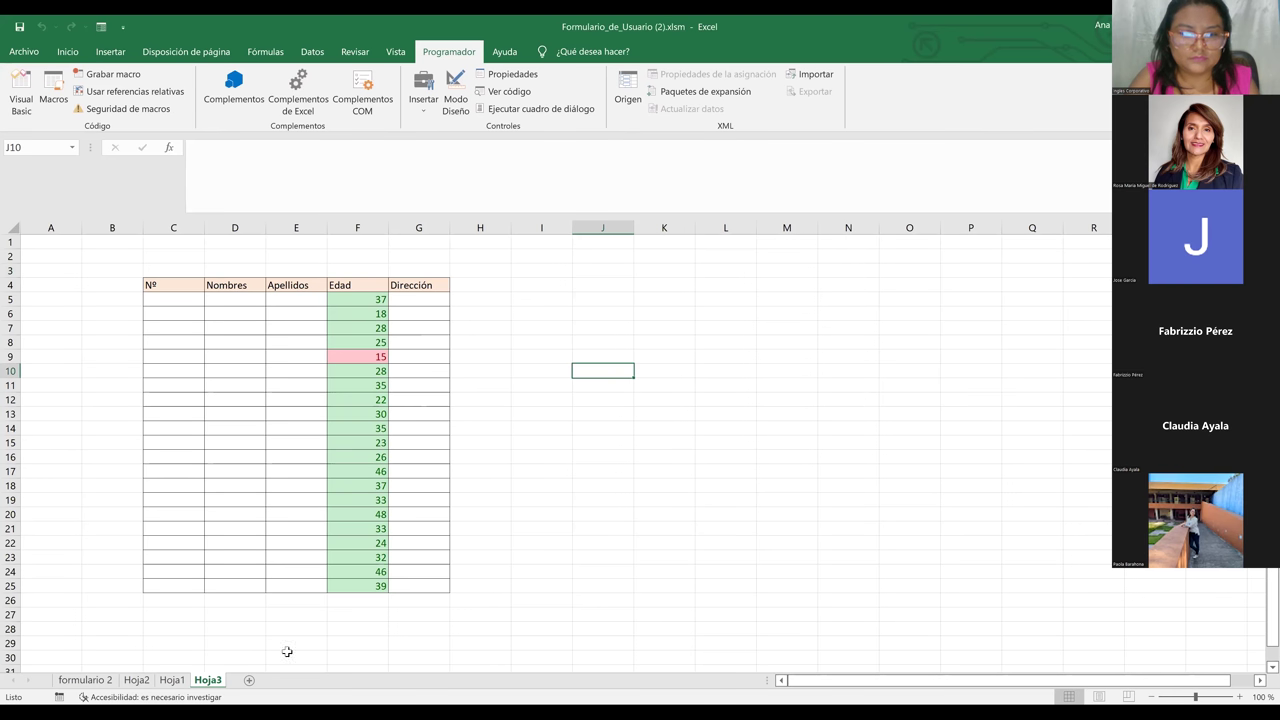
pyautogui.click(249, 681)
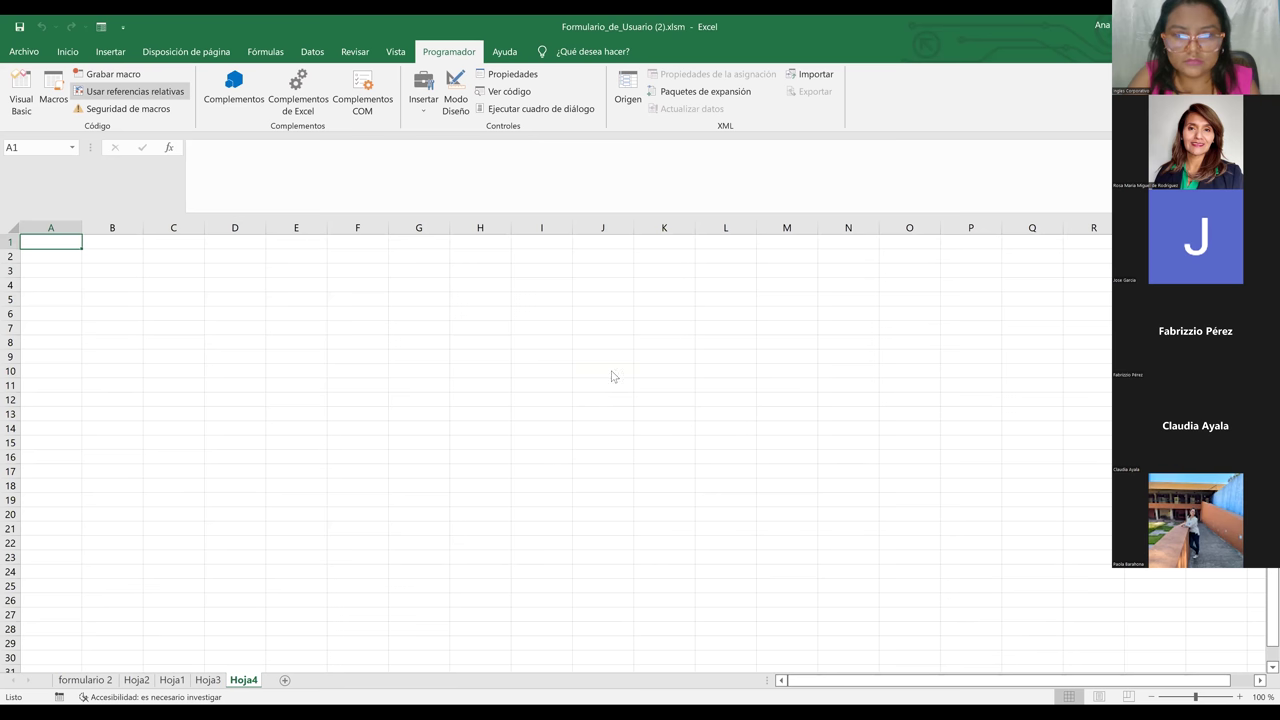
pyautogui.hotkey('alt', 'F8')
pyautogui.click(670, 355)
pyautogui.click(827, 371)
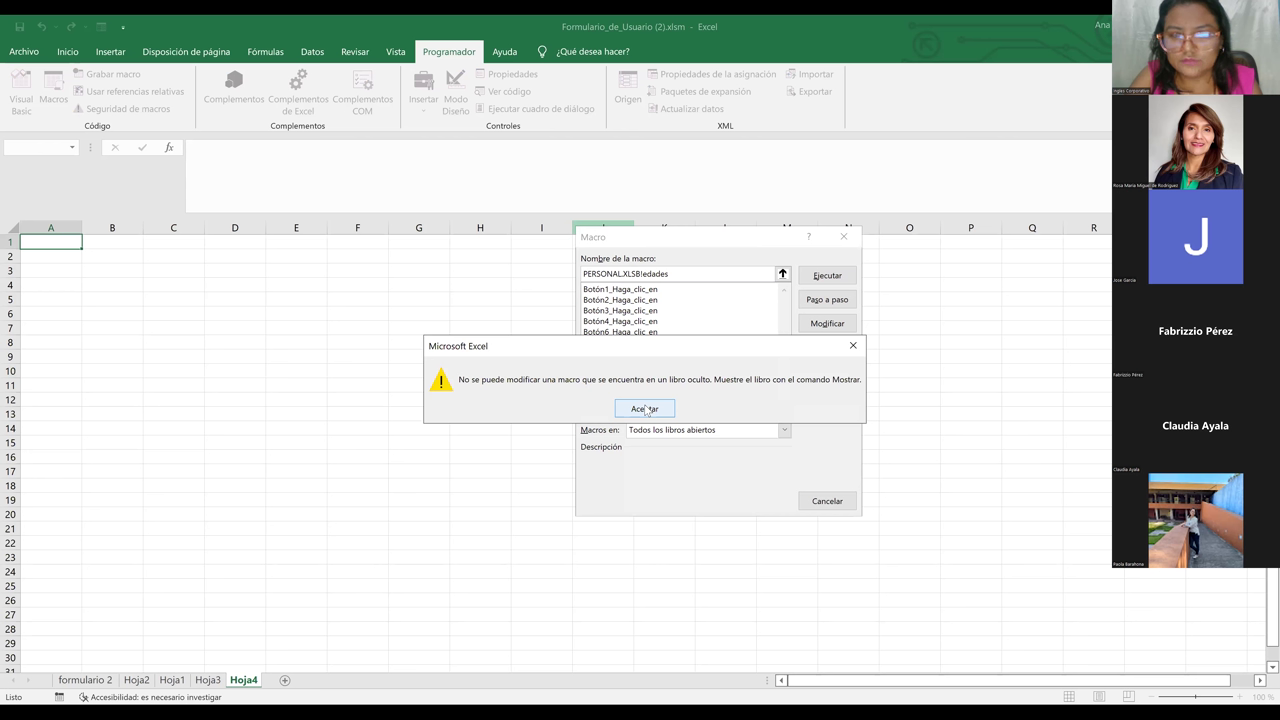
pyautogui.press('Return')
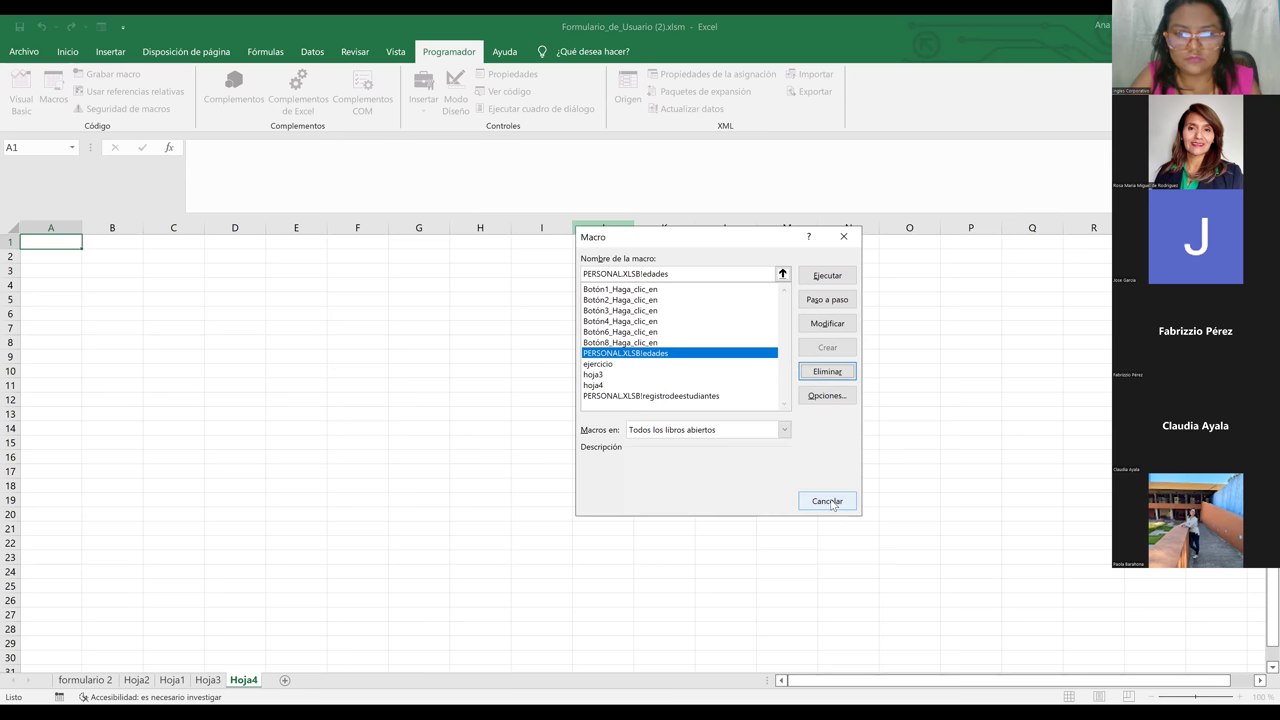
pyautogui.press('Escape')
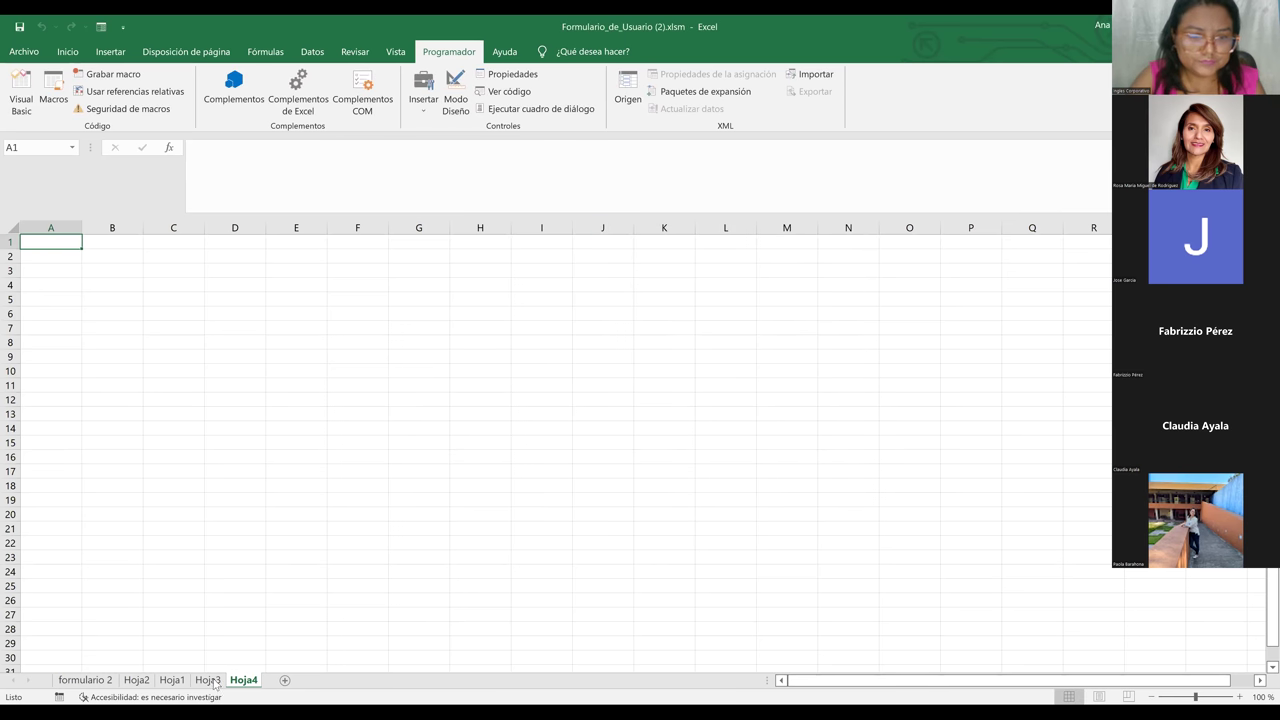
pyautogui.click(207, 680)
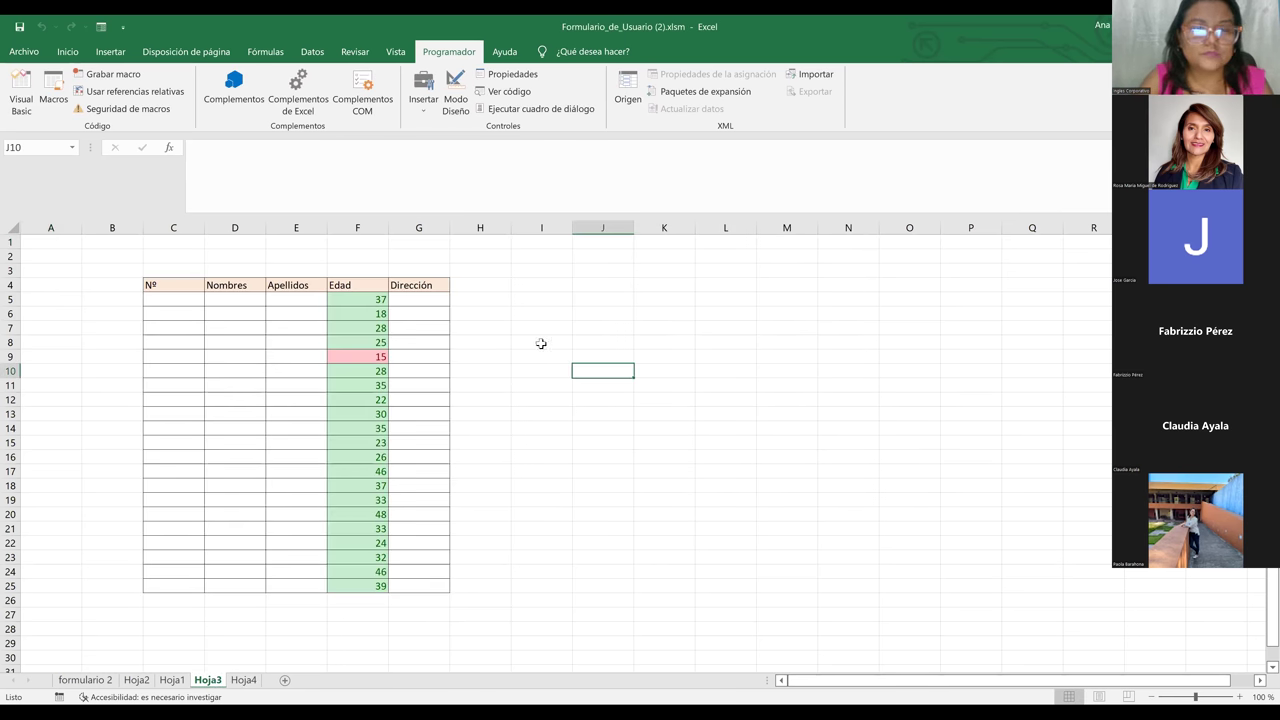
pyautogui.click(172, 680)
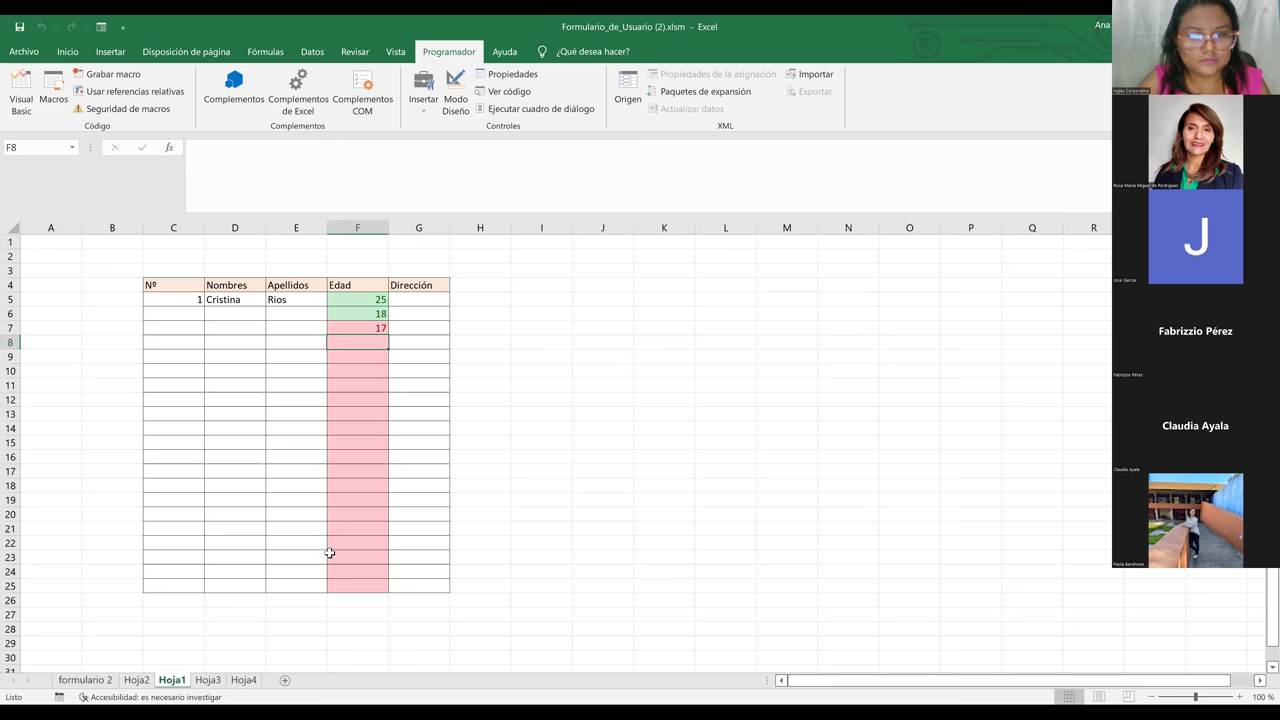
pyautogui.click(207, 680)
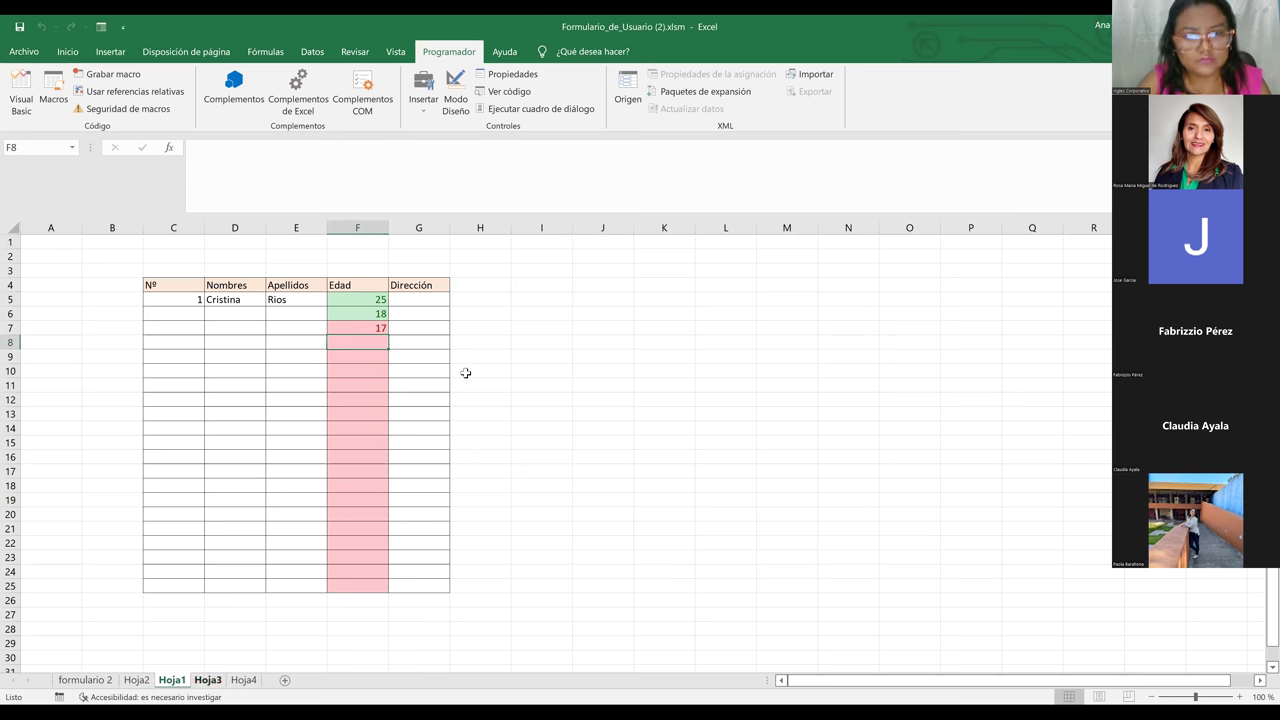
pyautogui.click(524, 380)
pyautogui.moveTo(379, 299); pyautogui.dragTo(375, 584)
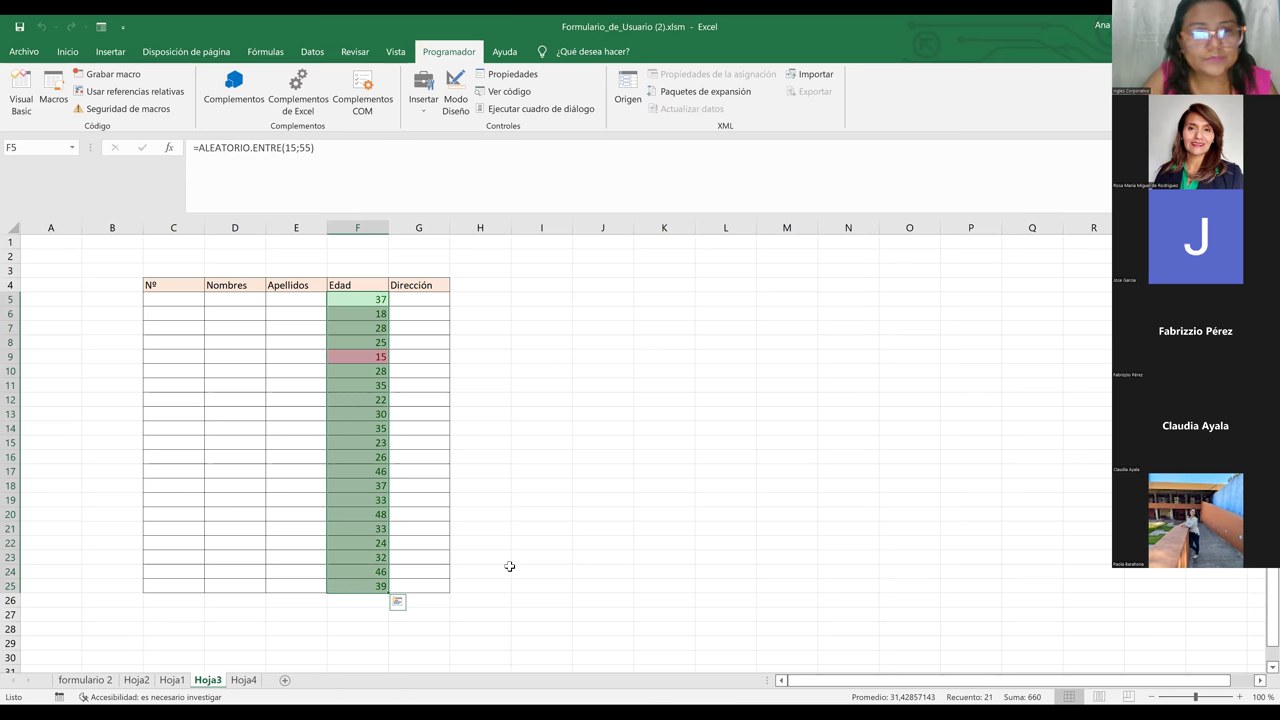
pyautogui.click(566, 428)
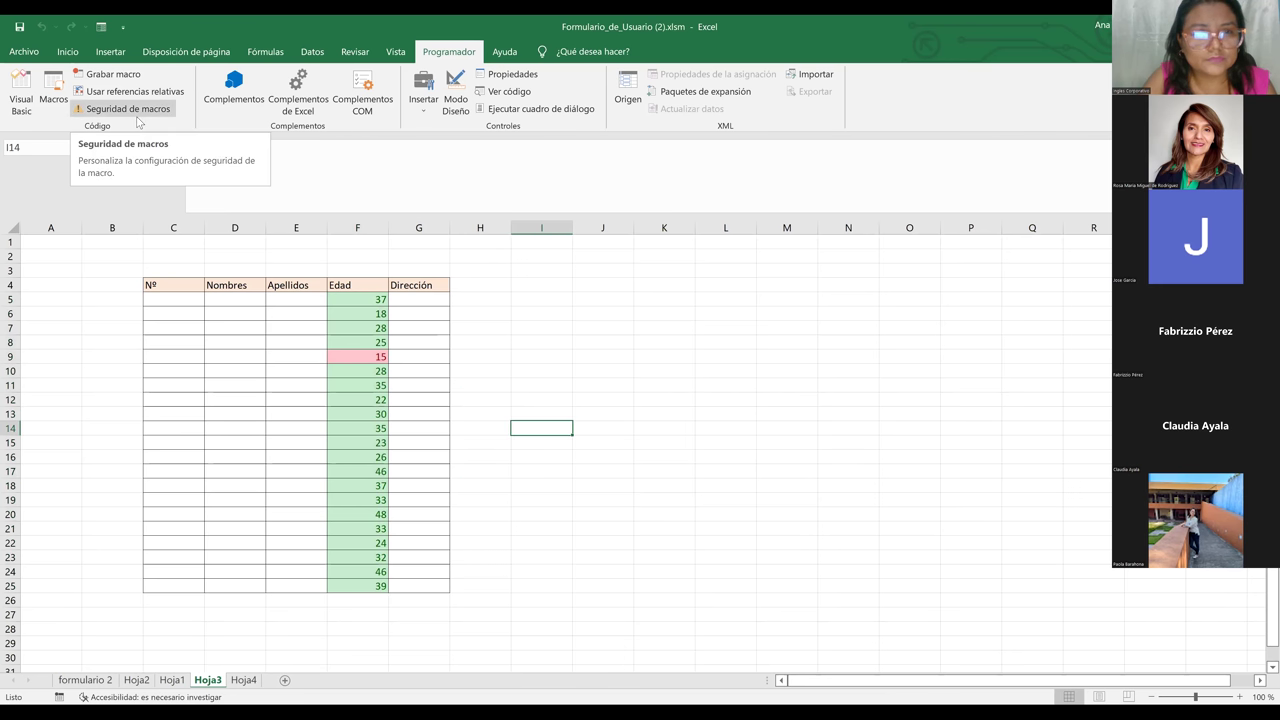
pyautogui.click(138, 115)
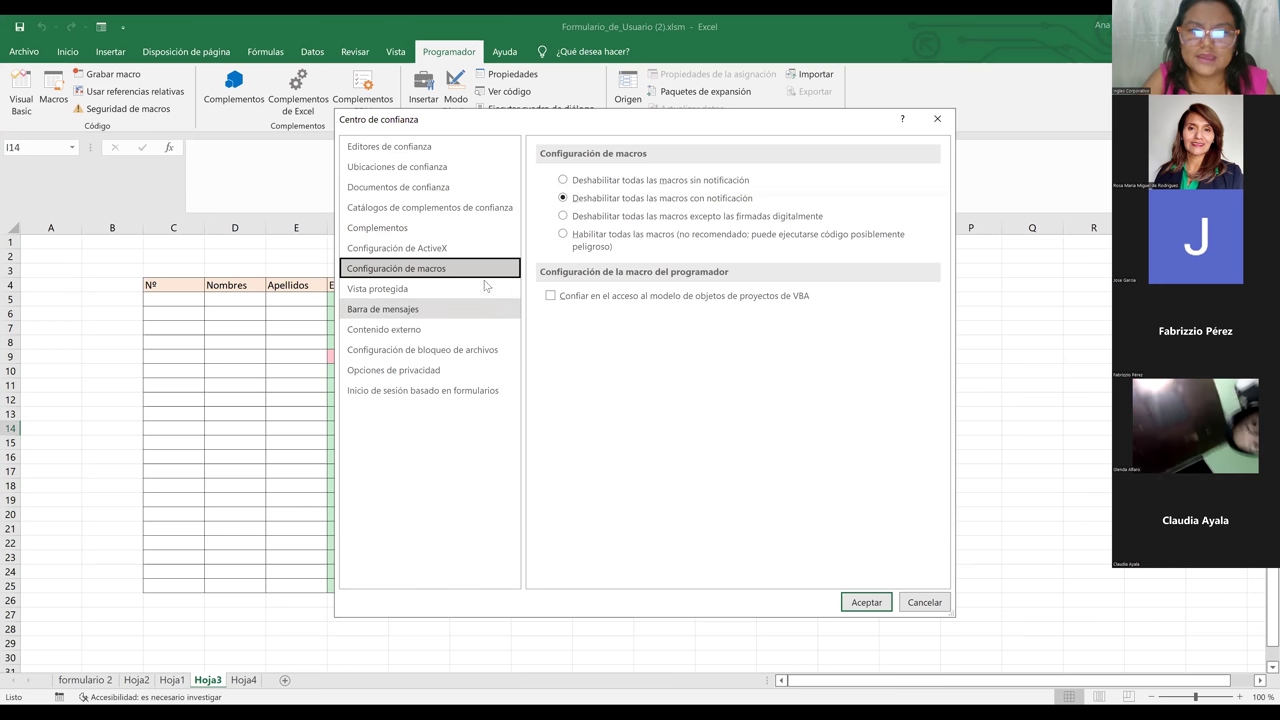
pyautogui.click(473, 252)
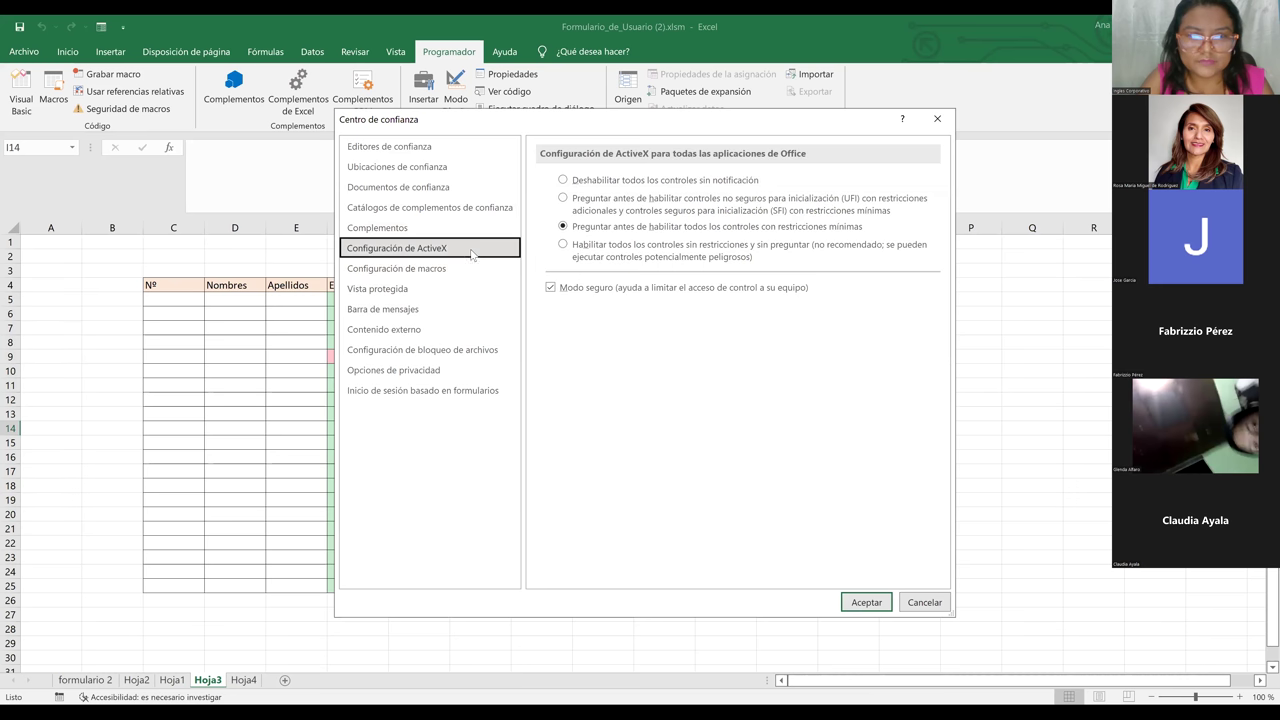
pyautogui.click(474, 269)
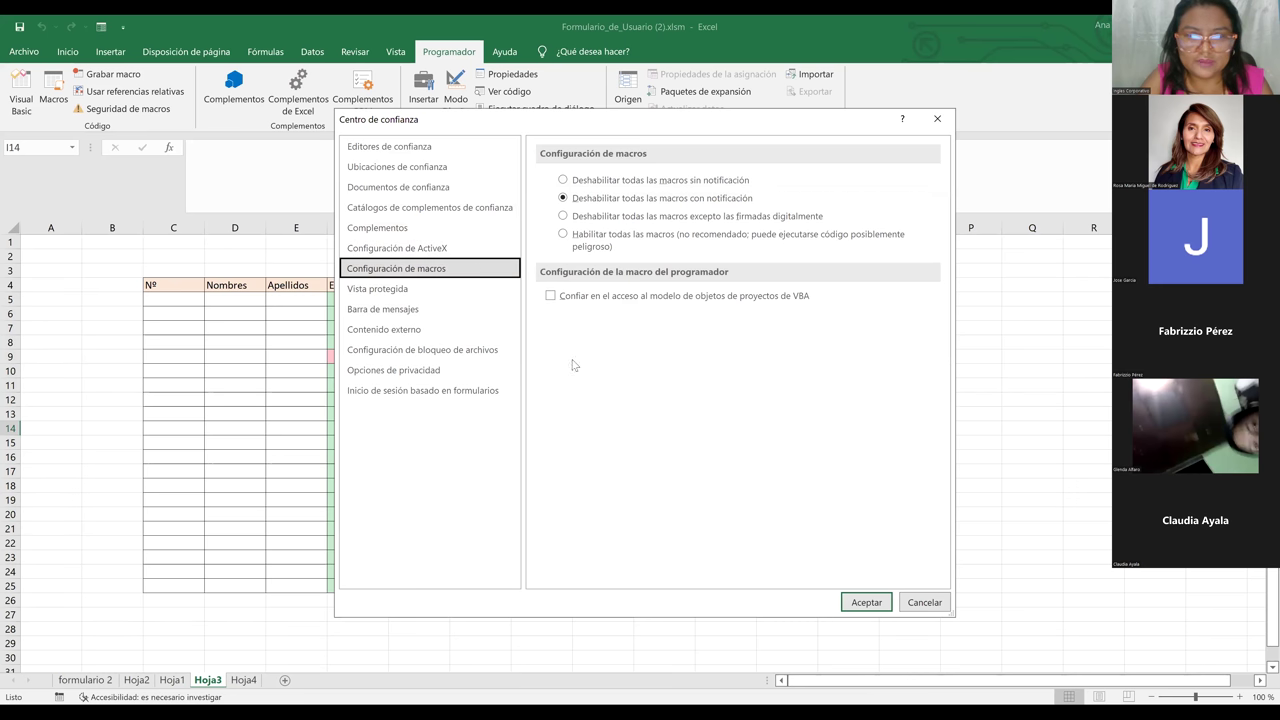
pyautogui.click(438, 298)
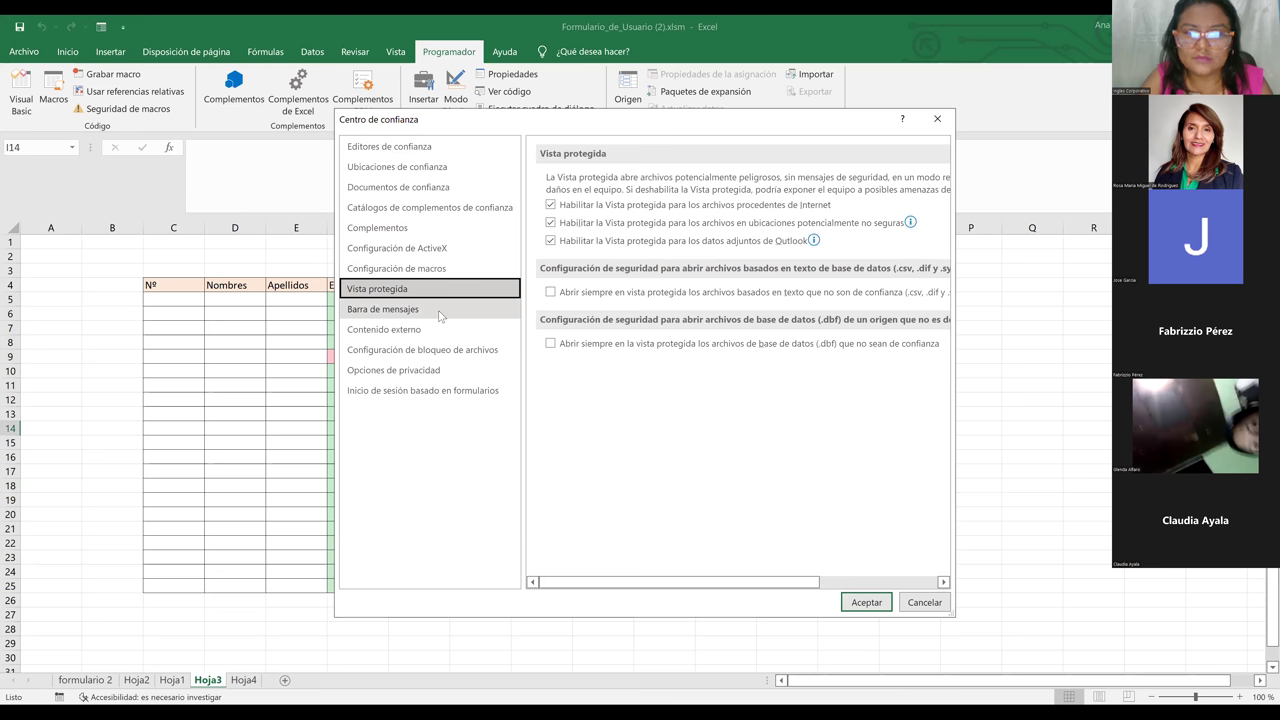
pyautogui.click(440, 314)
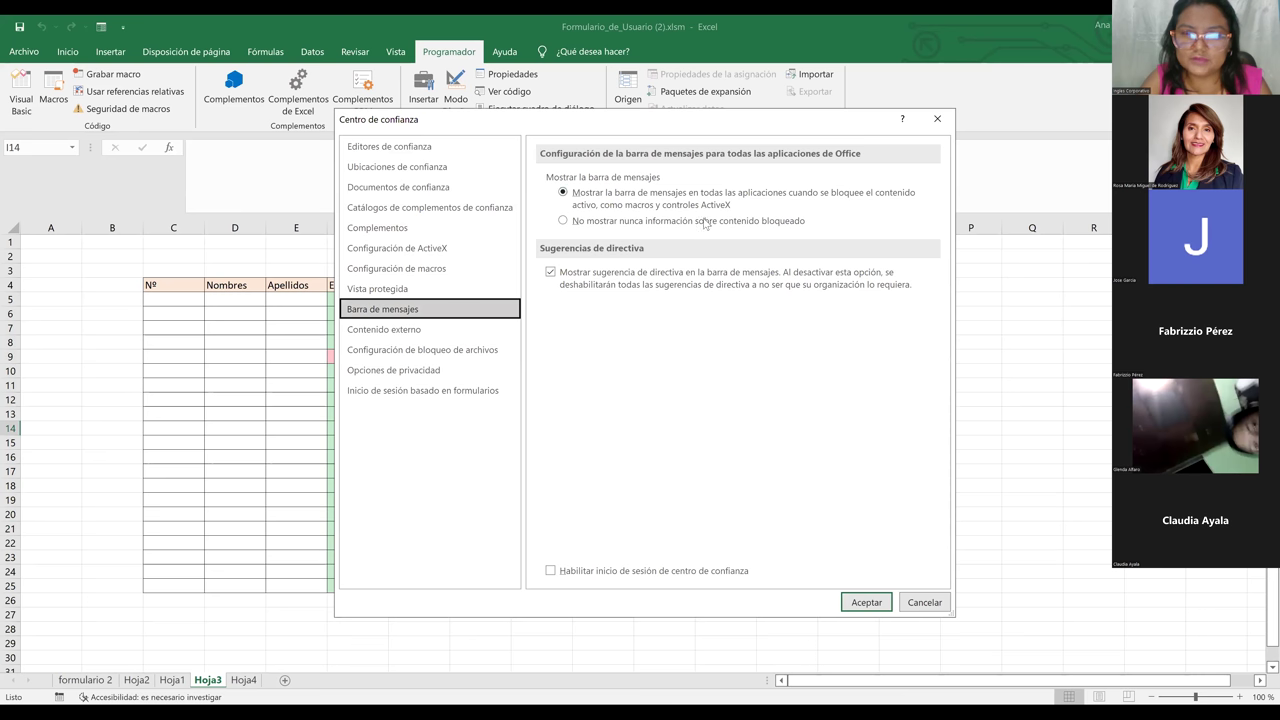
pyautogui.click(468, 287)
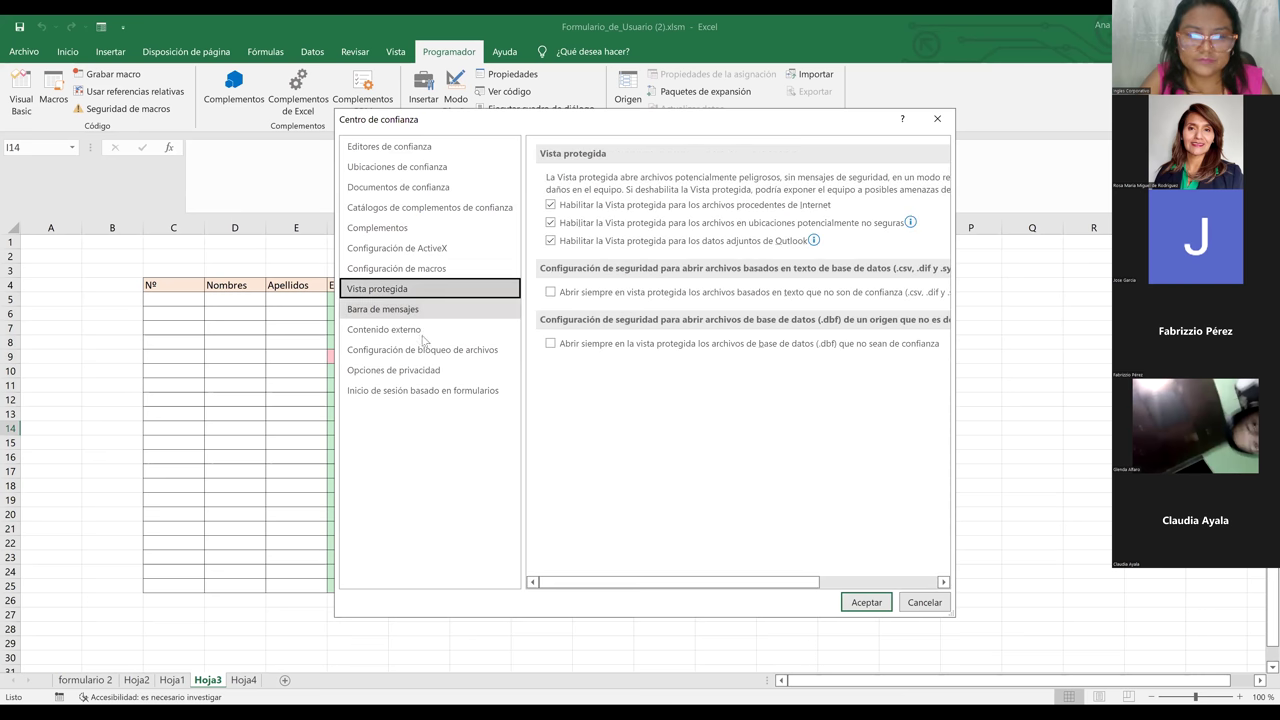
pyautogui.click(422, 335)
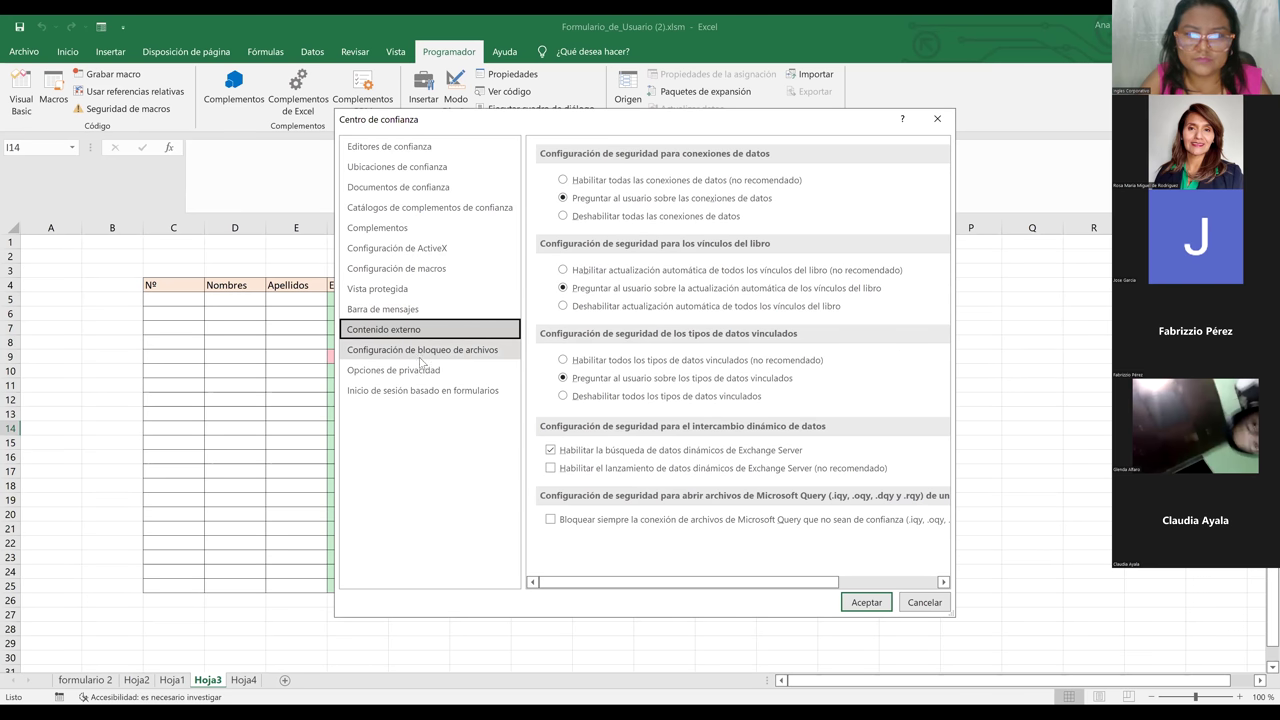
pyautogui.click(420, 355)
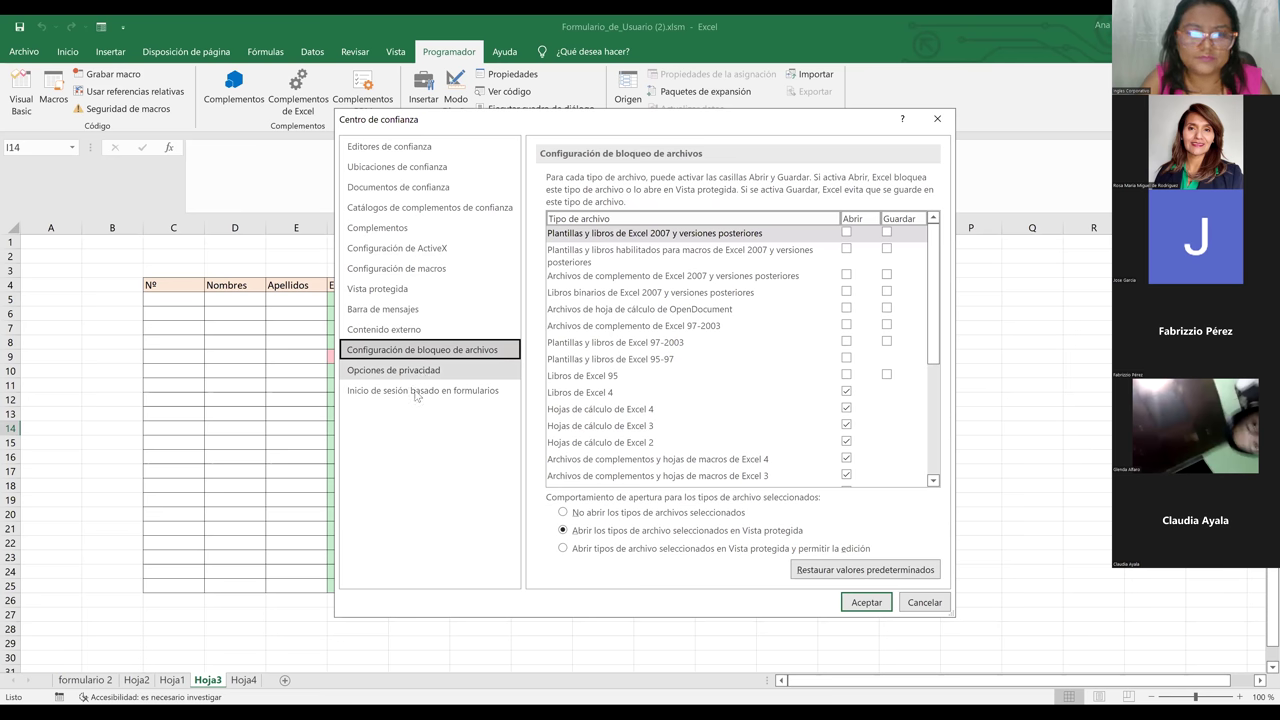
pyautogui.click(417, 370)
pyautogui.click(432, 148)
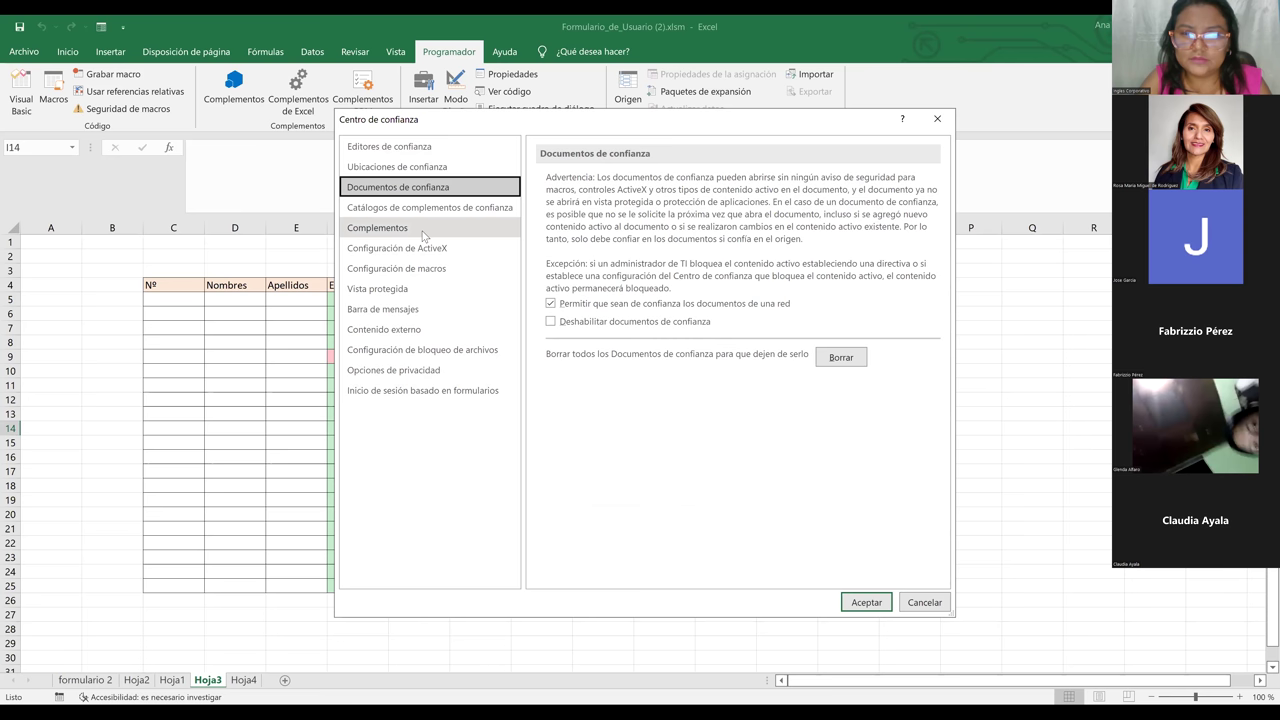
pyautogui.click(422, 232)
pyautogui.click(410, 251)
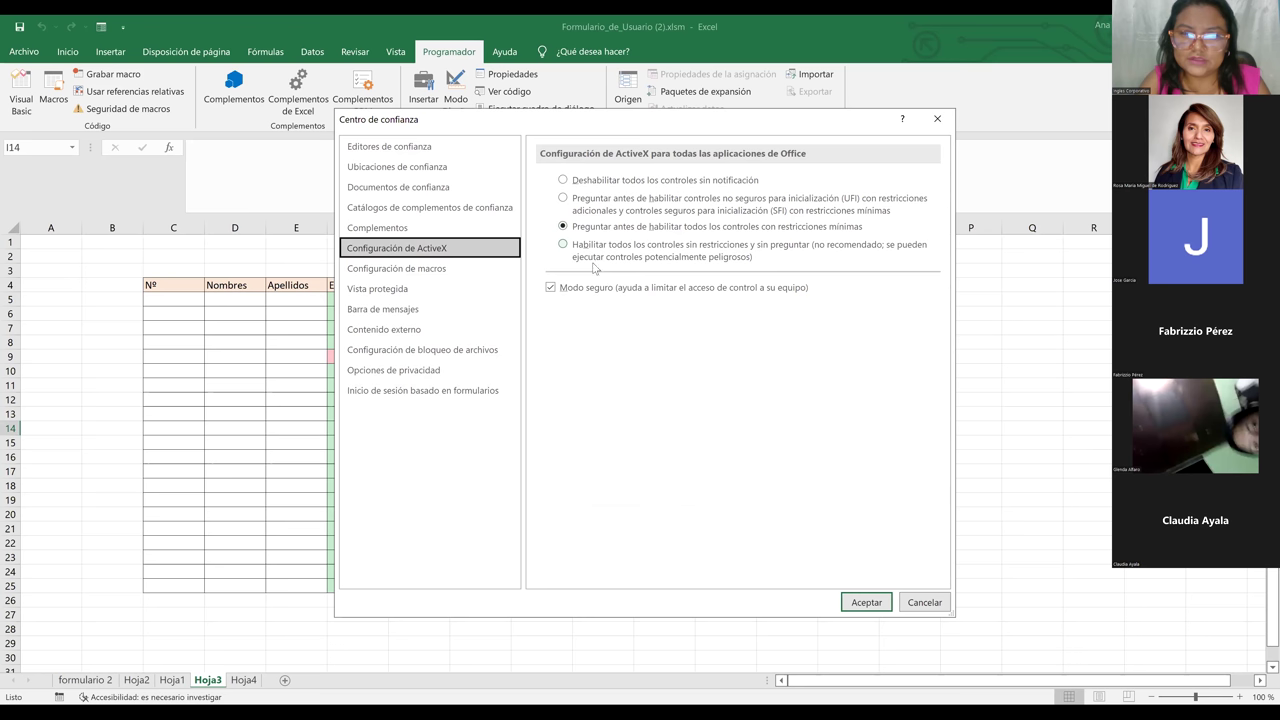
pyautogui.click(425, 270)
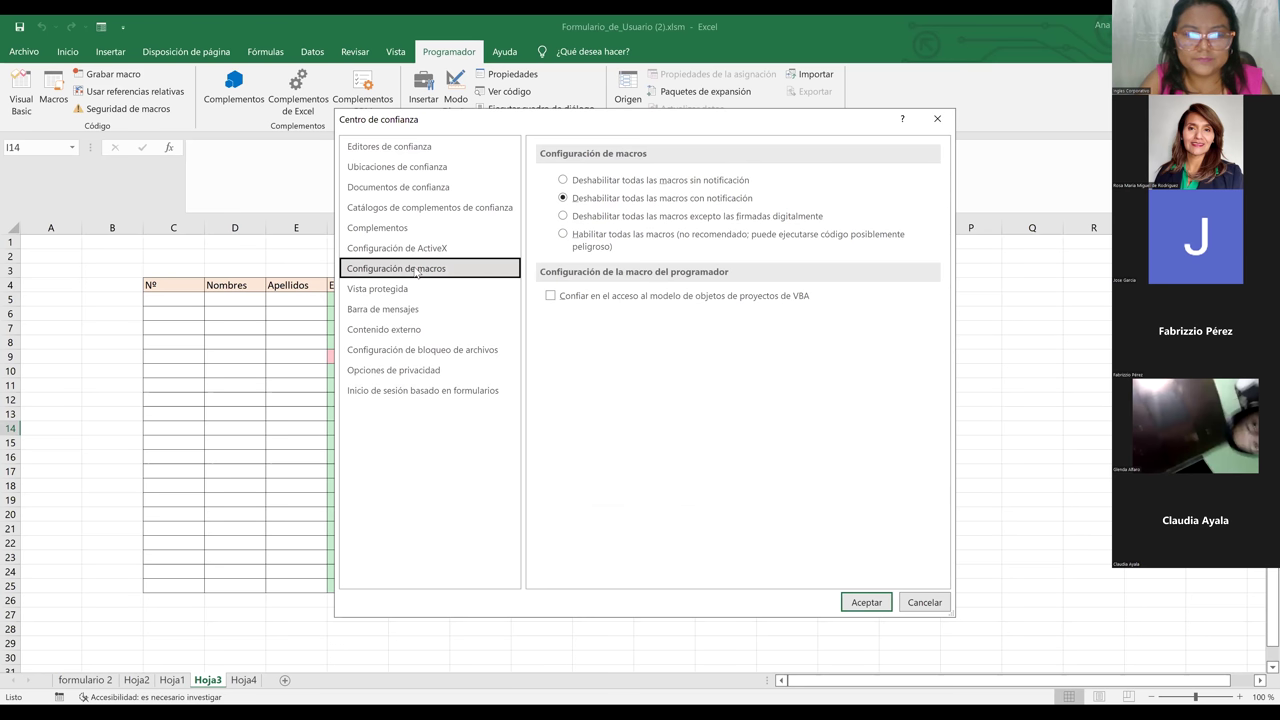
pyautogui.click(402, 292)
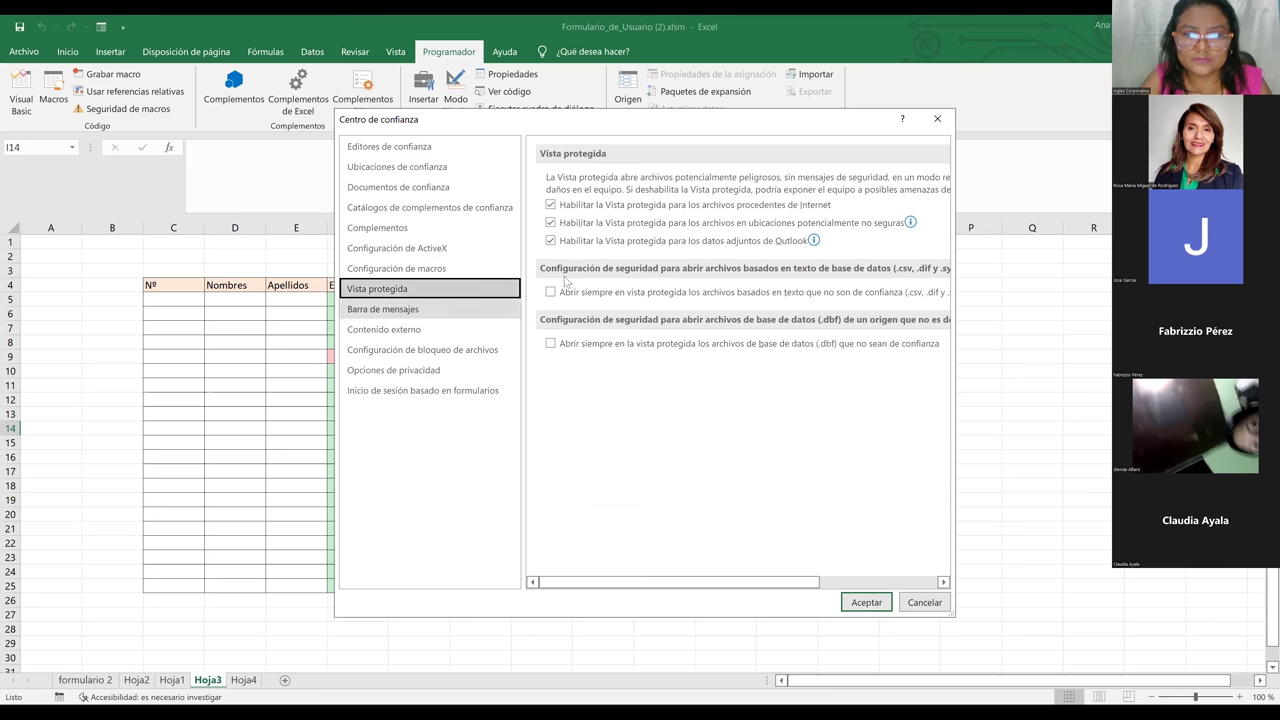
pyautogui.click(396, 312)
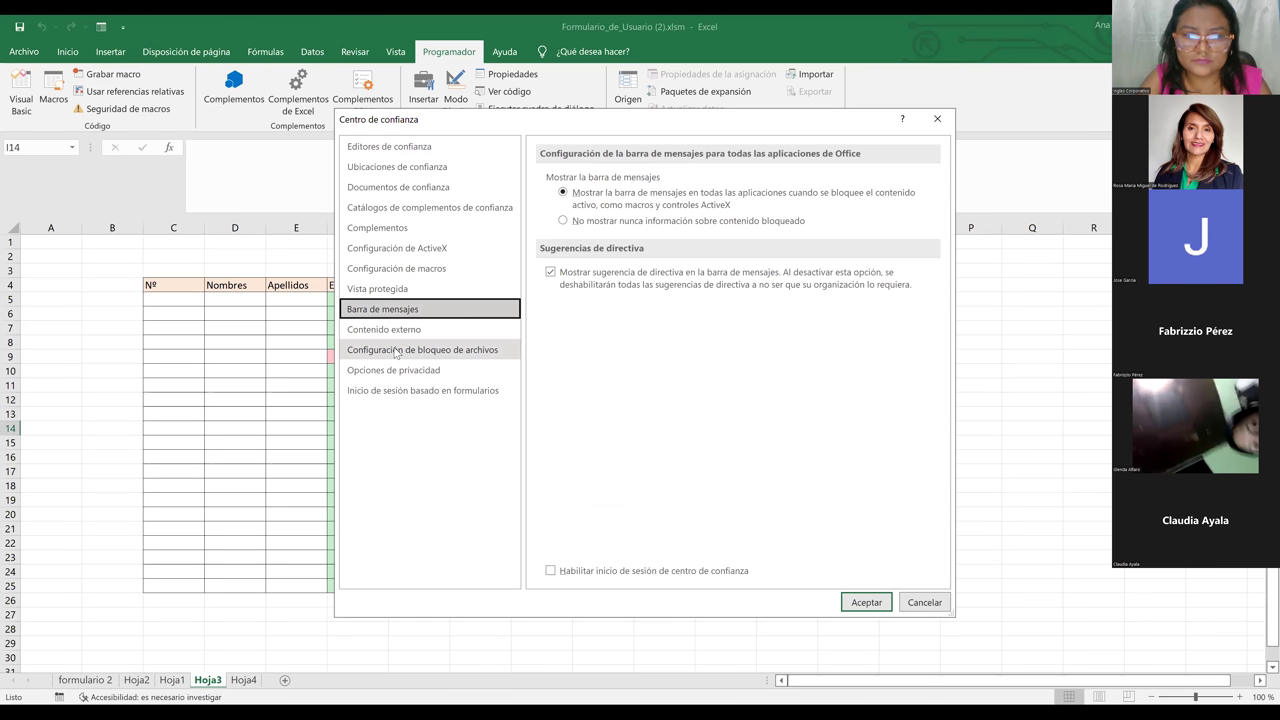
pyautogui.click(396, 331)
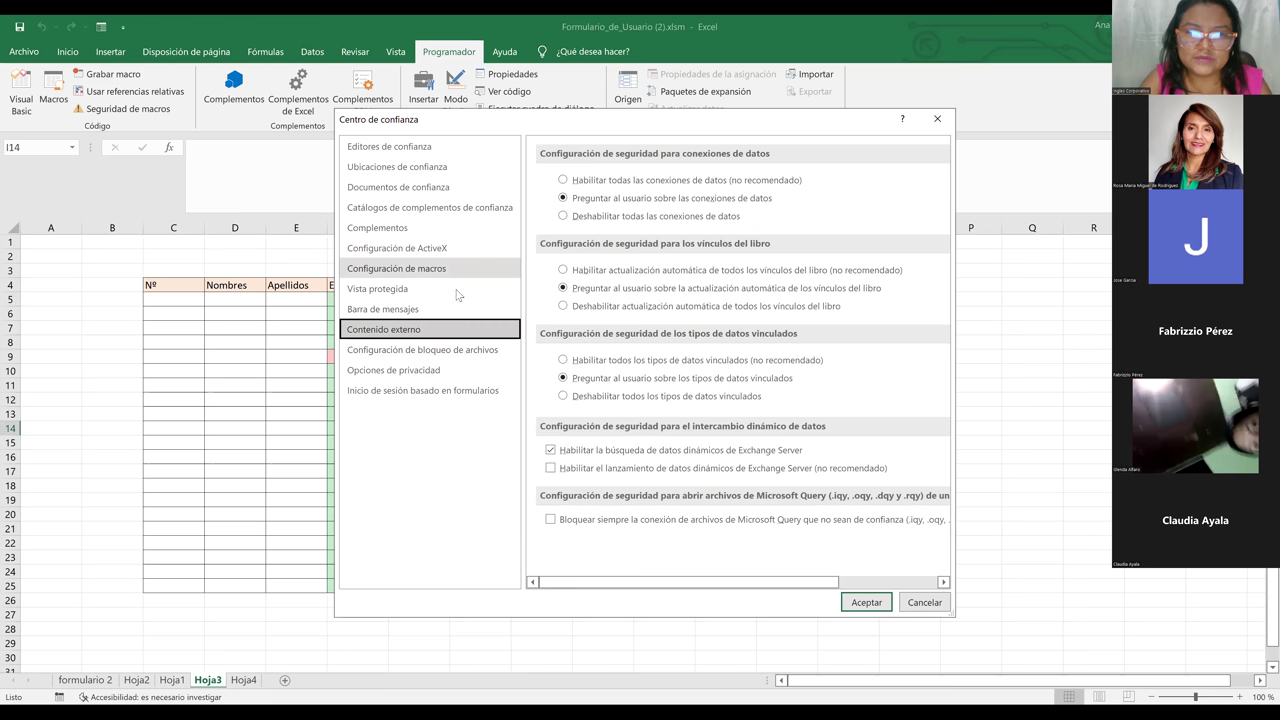
pyautogui.click(420, 369)
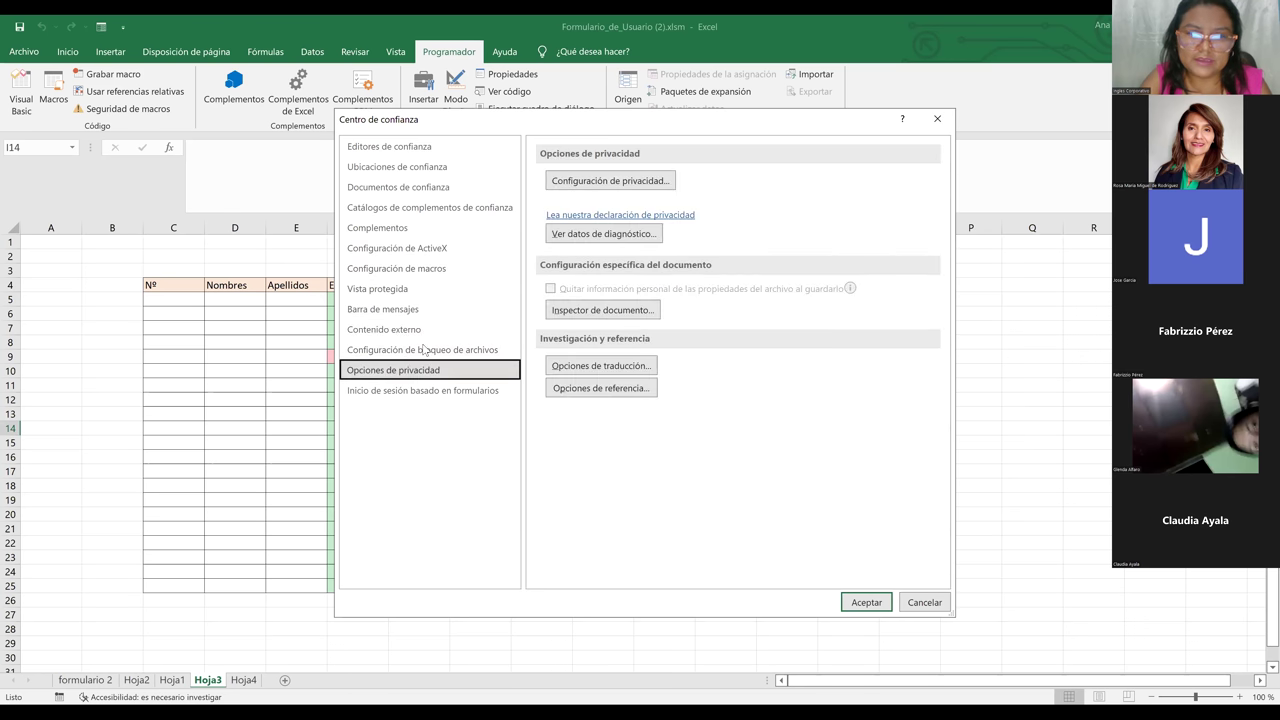
pyautogui.click(423, 349)
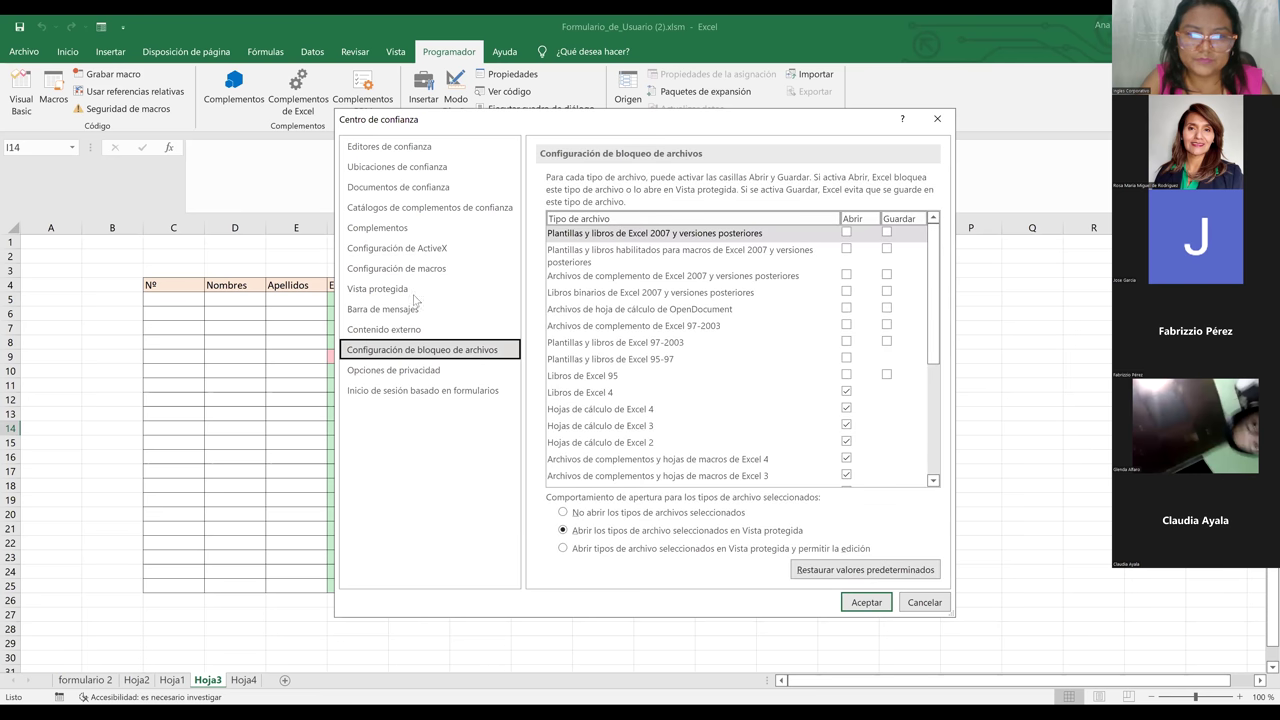
pyautogui.click(414, 307)
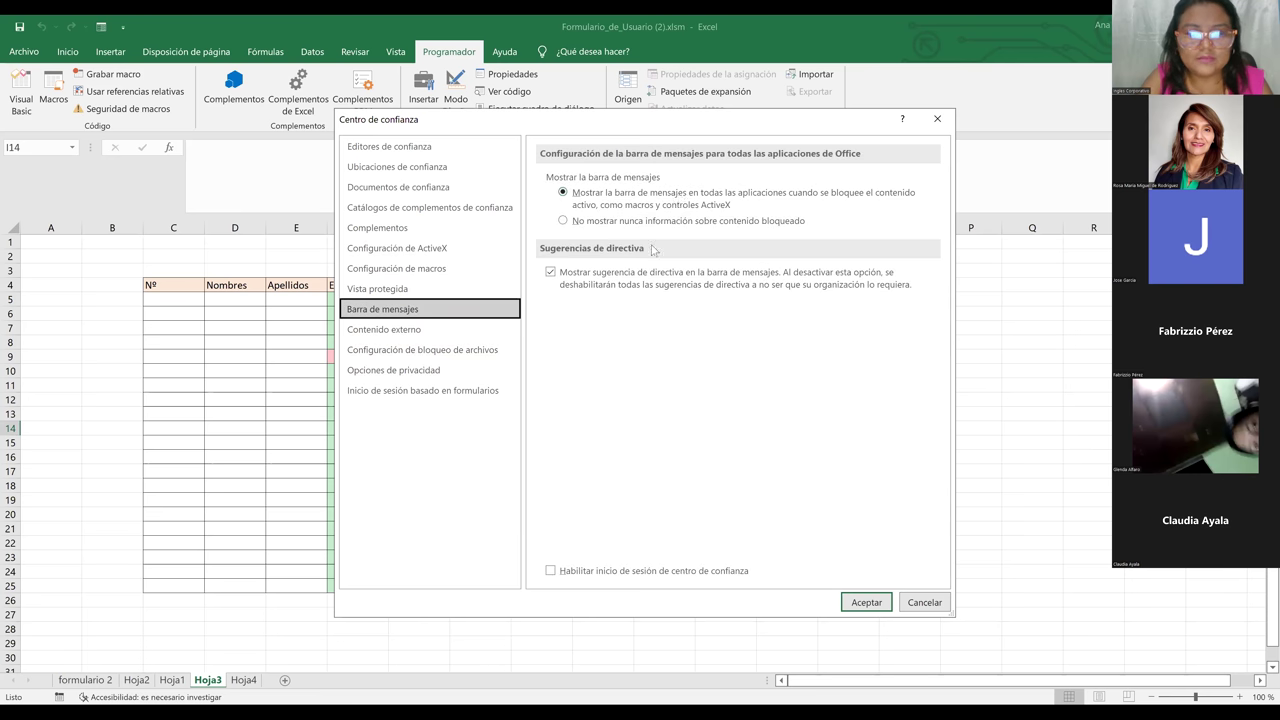
pyautogui.click(434, 168)
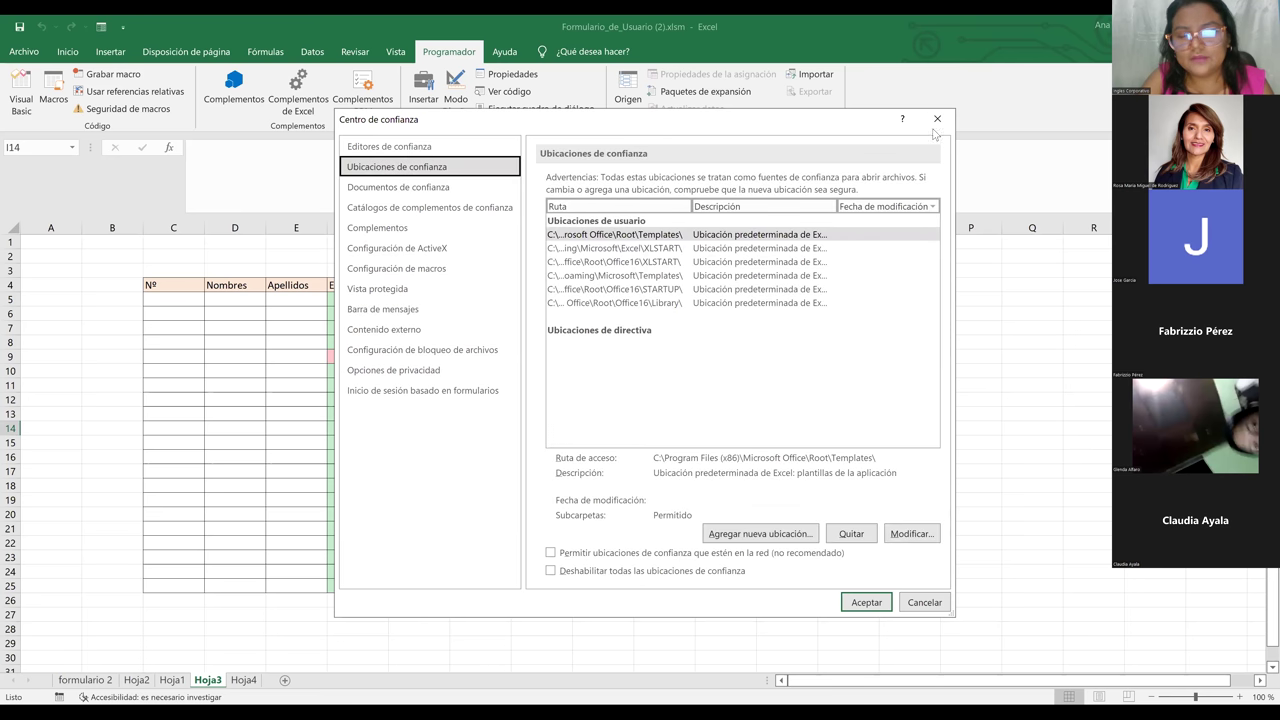
pyautogui.press('Up')
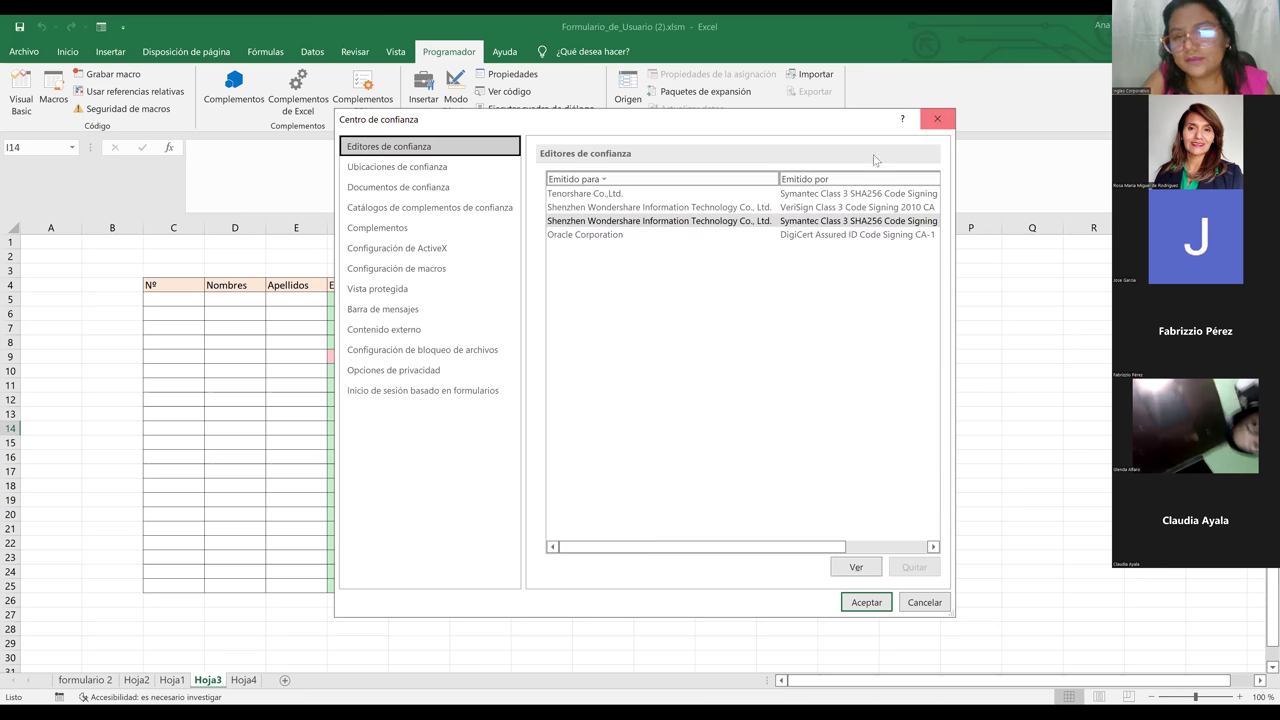
pyautogui.click(422, 207)
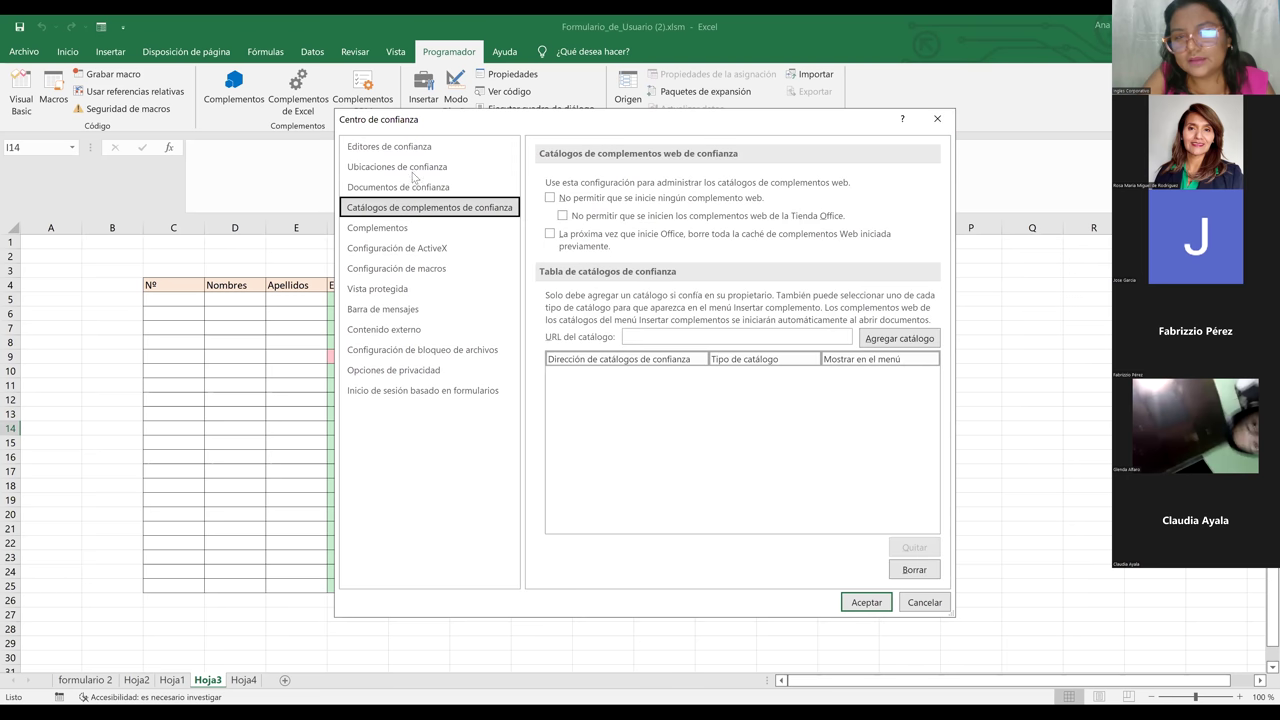
pyautogui.click(416, 147)
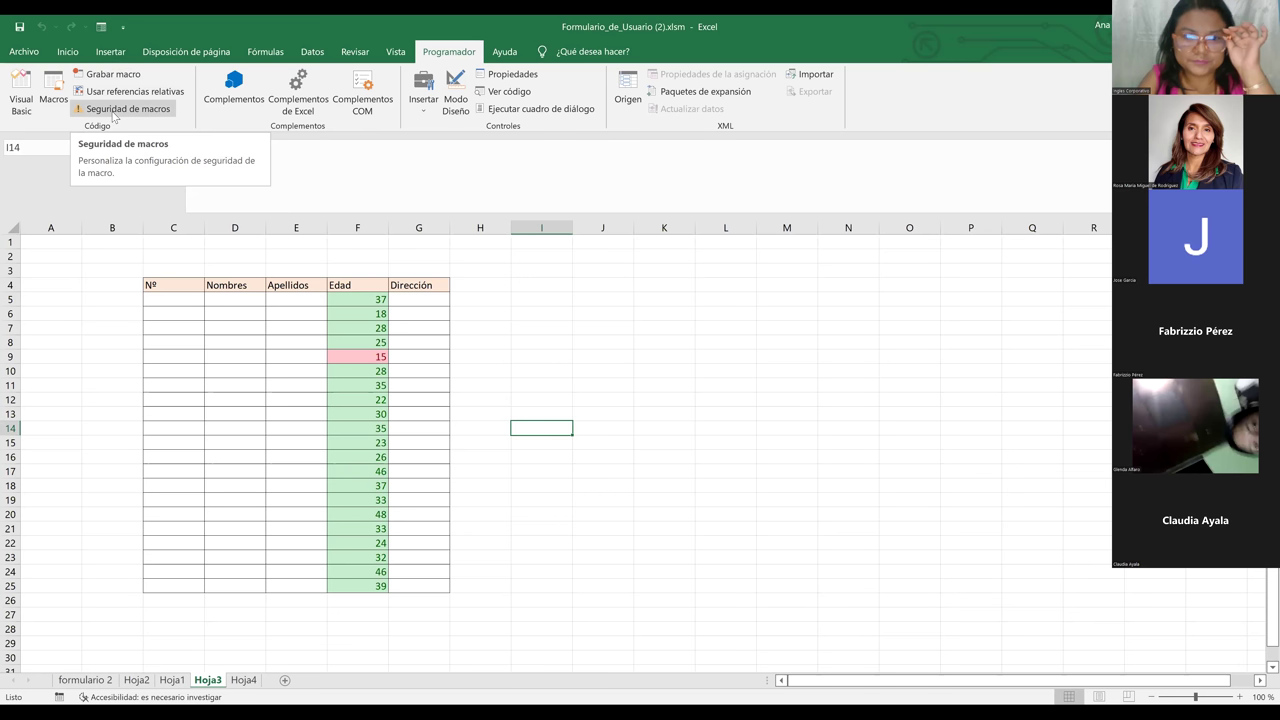
# - Select G5, reopen macro security to review trusted publishers and locations, then close it
pyautogui.click(418, 314)
pyautogui.click(420, 299)
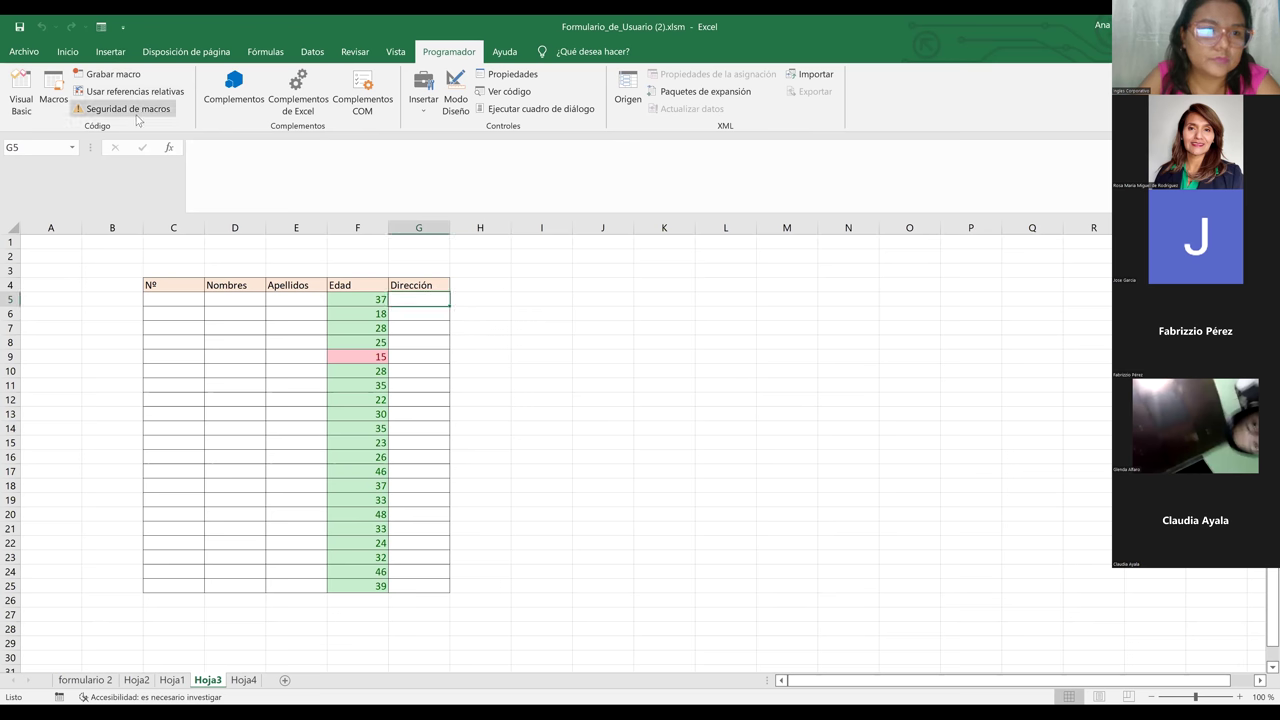
pyautogui.click(127, 109)
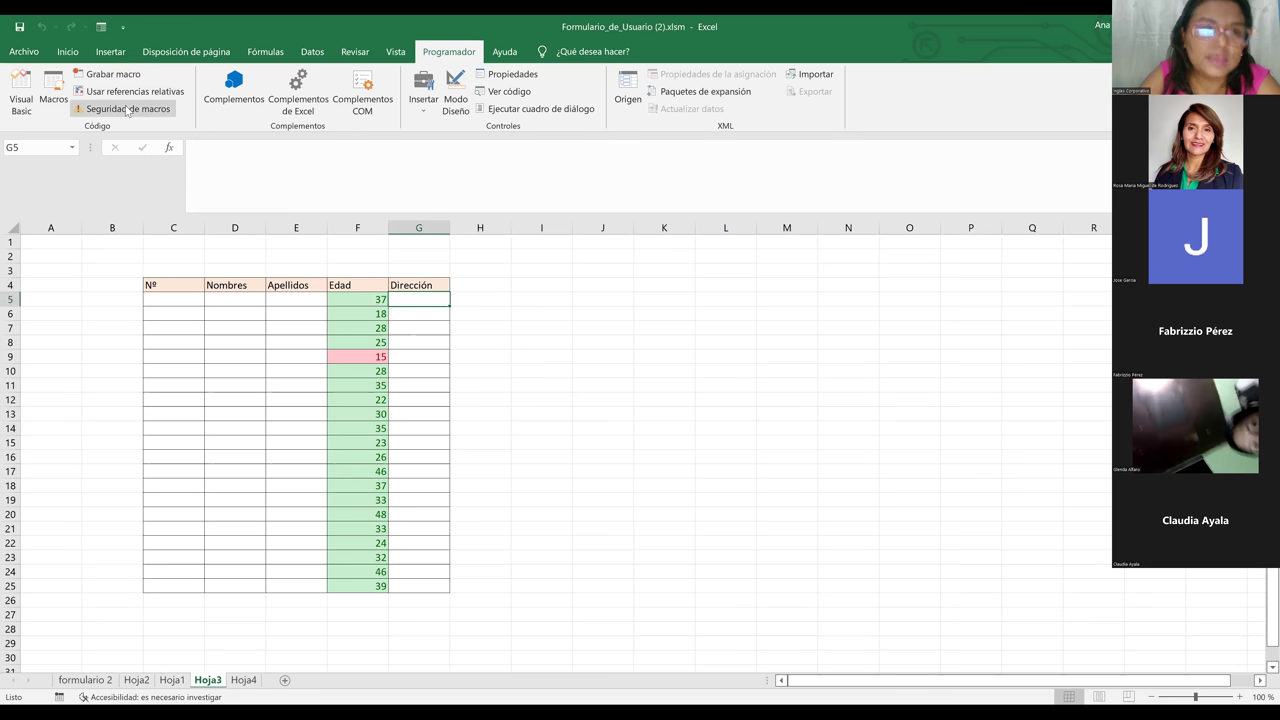
pyautogui.click(127, 109)
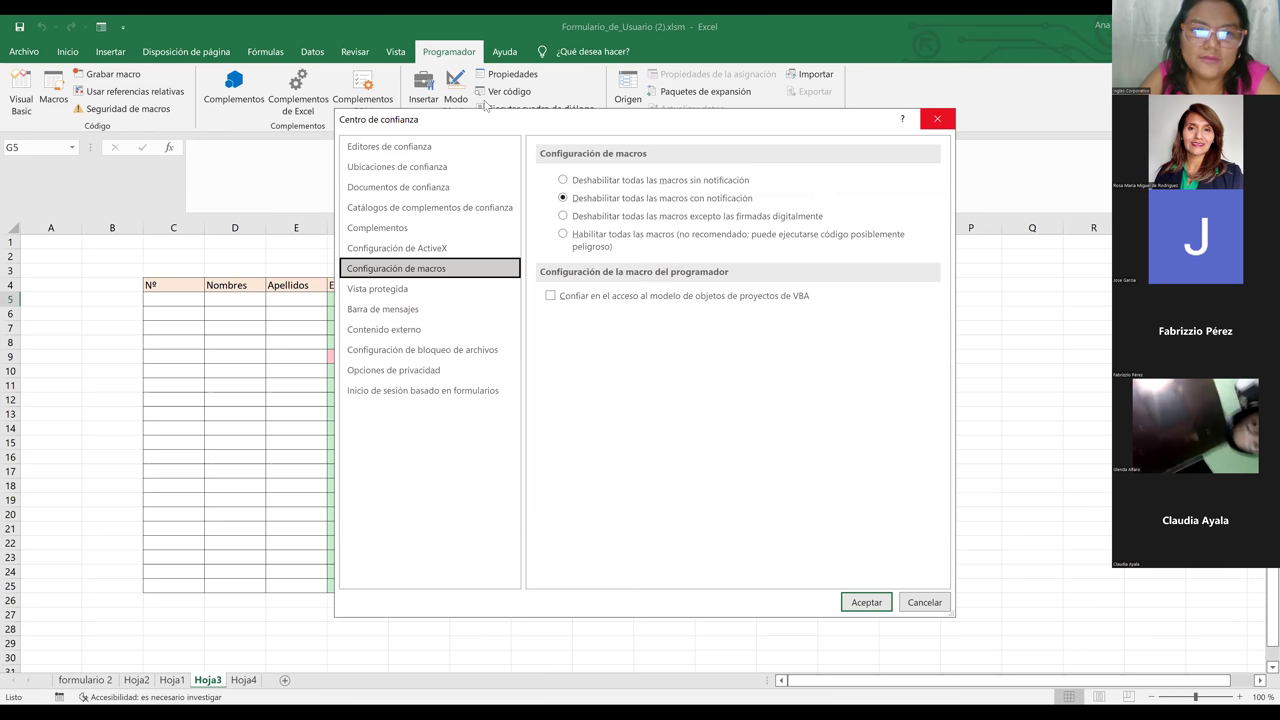
pyautogui.click(418, 150)
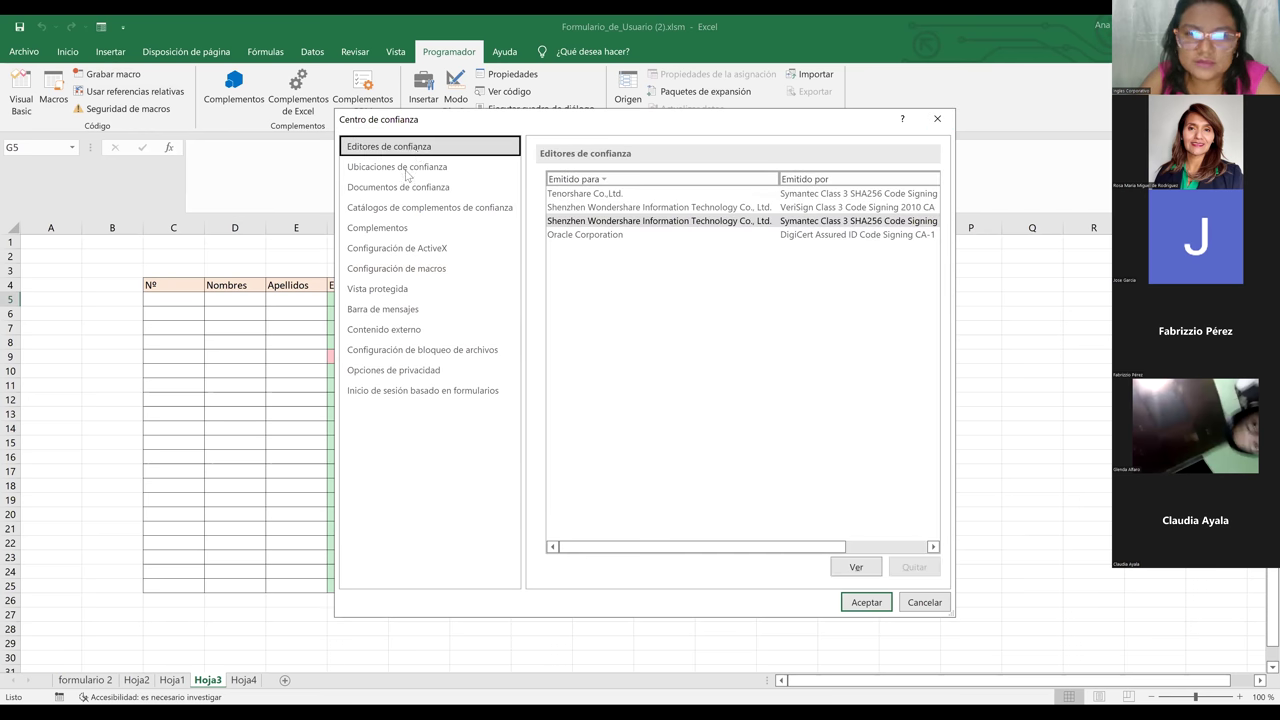
pyautogui.click(408, 170)
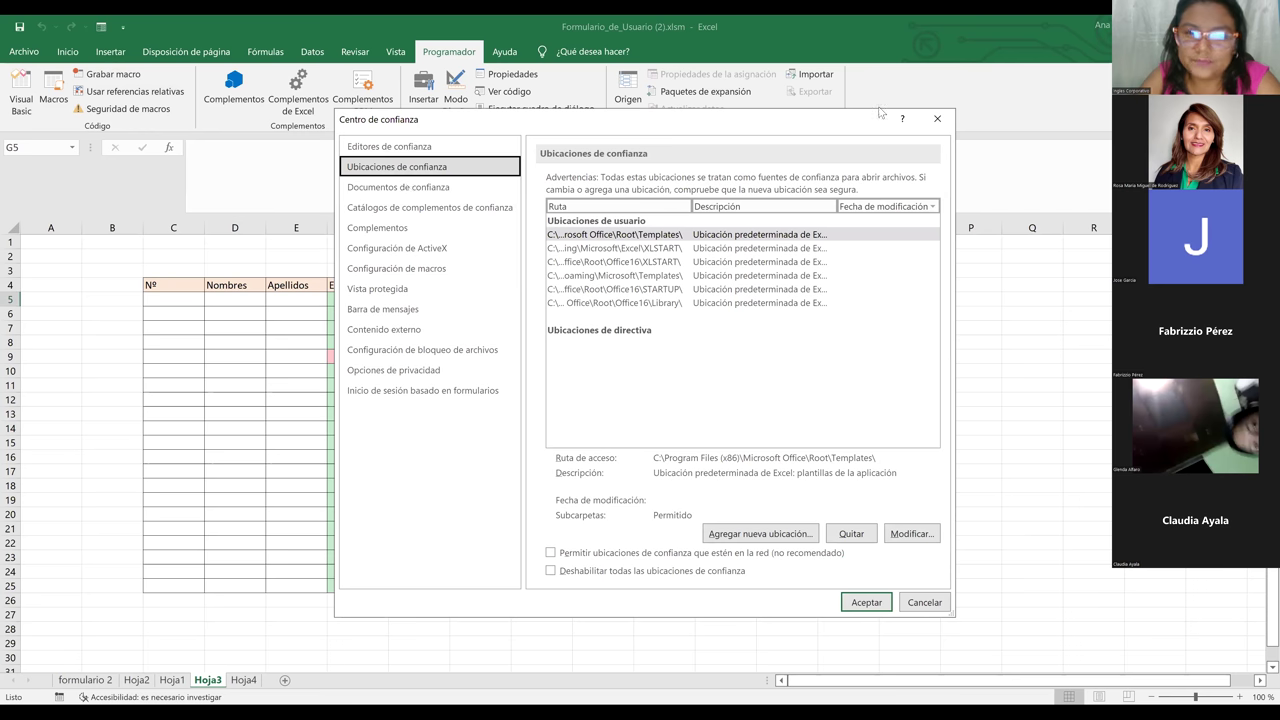
pyautogui.click(937, 119)
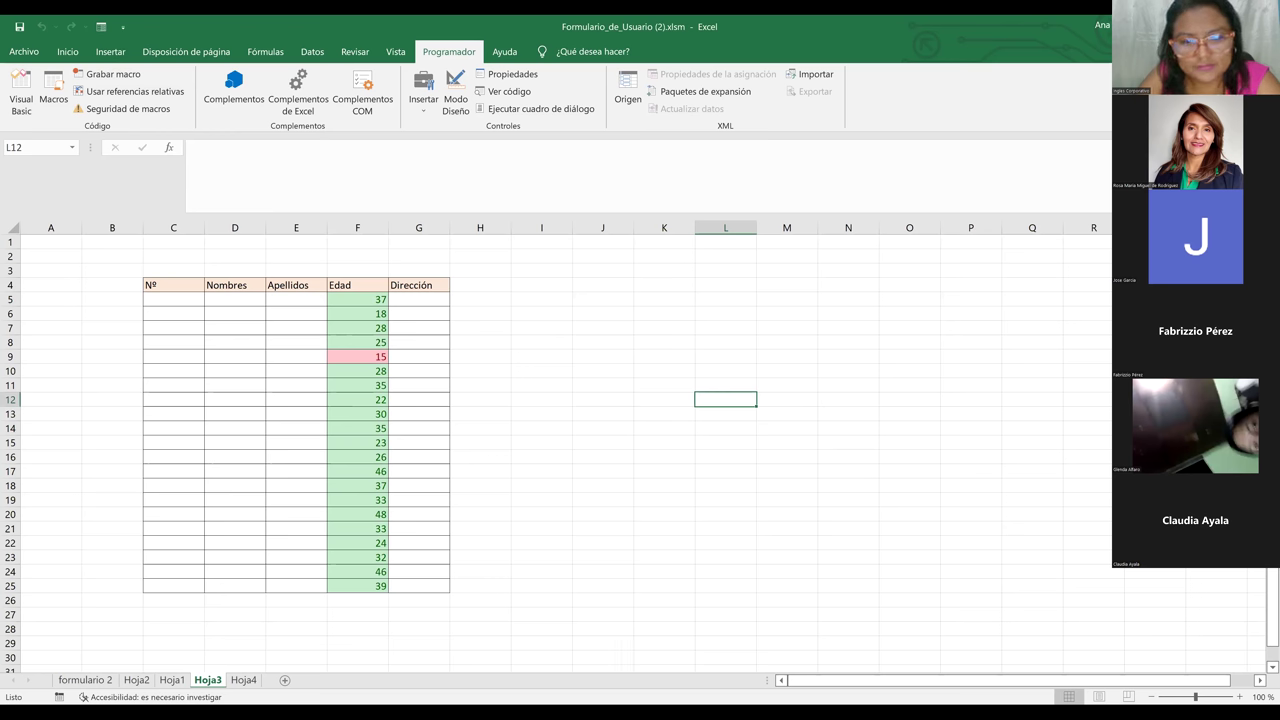
pyautogui.click(508, 470)
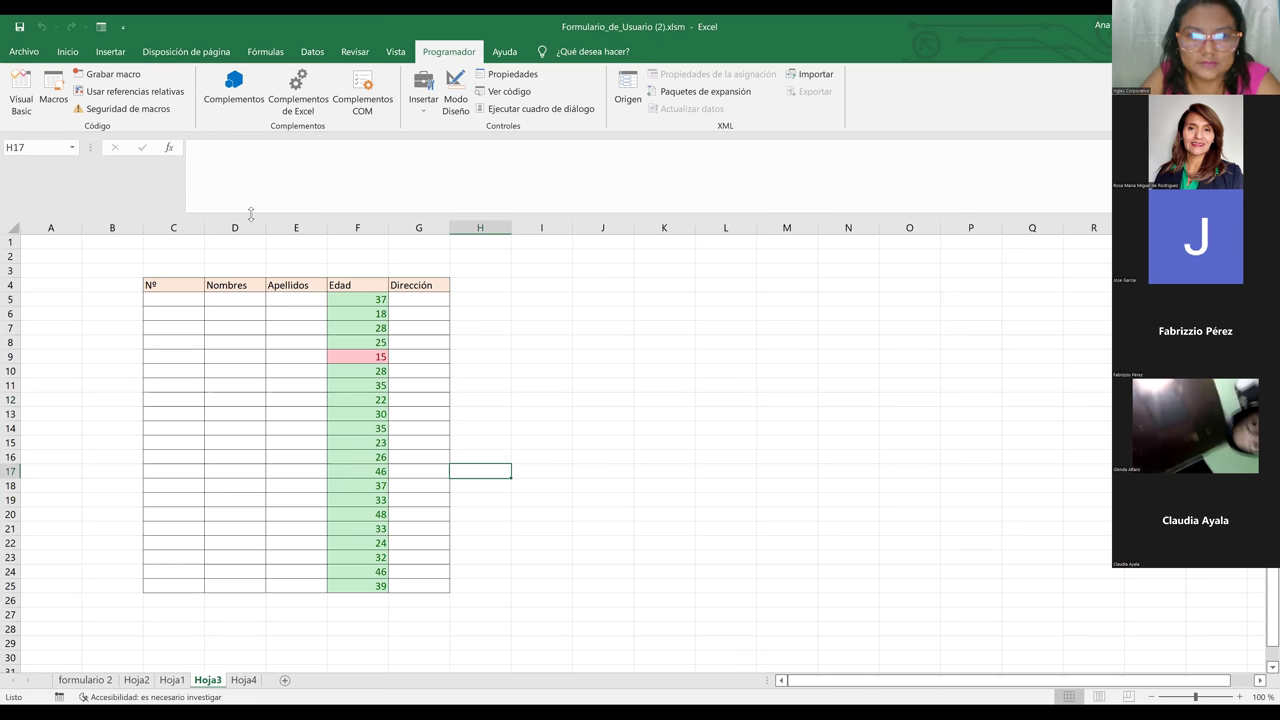
pyautogui.click(110, 74)
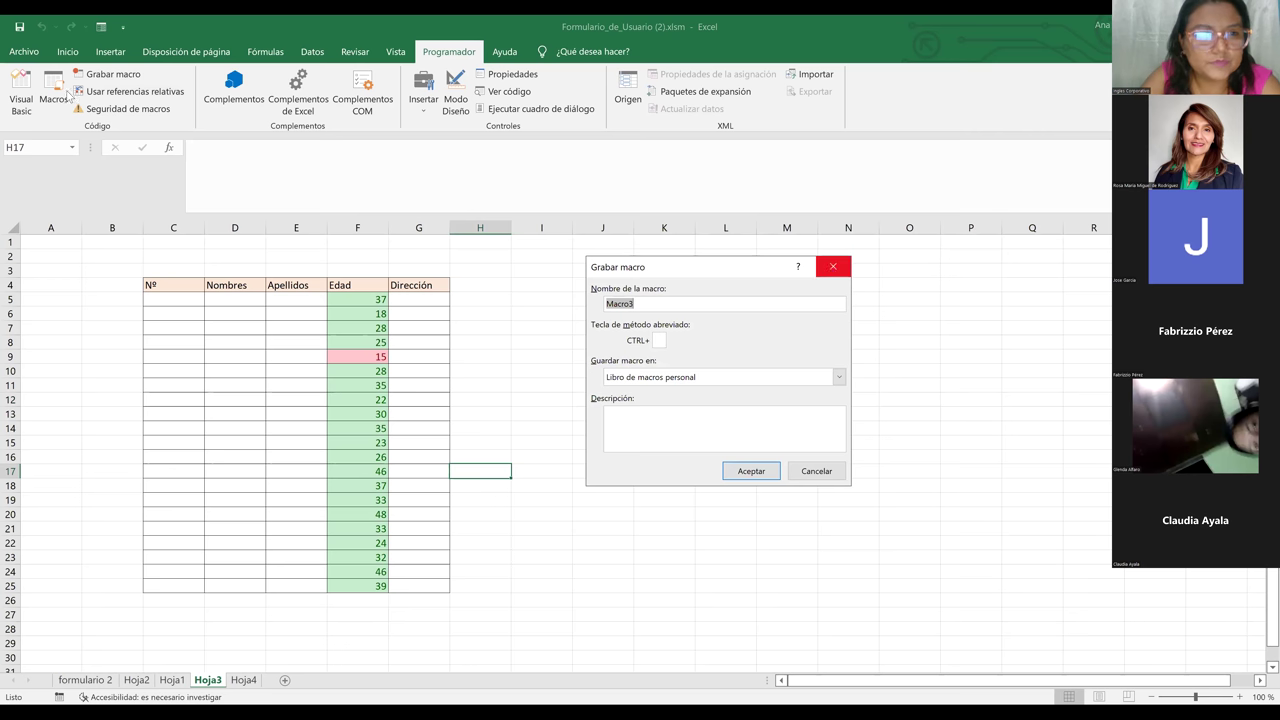
pyautogui.click(832, 270)
pyautogui.click(54, 105)
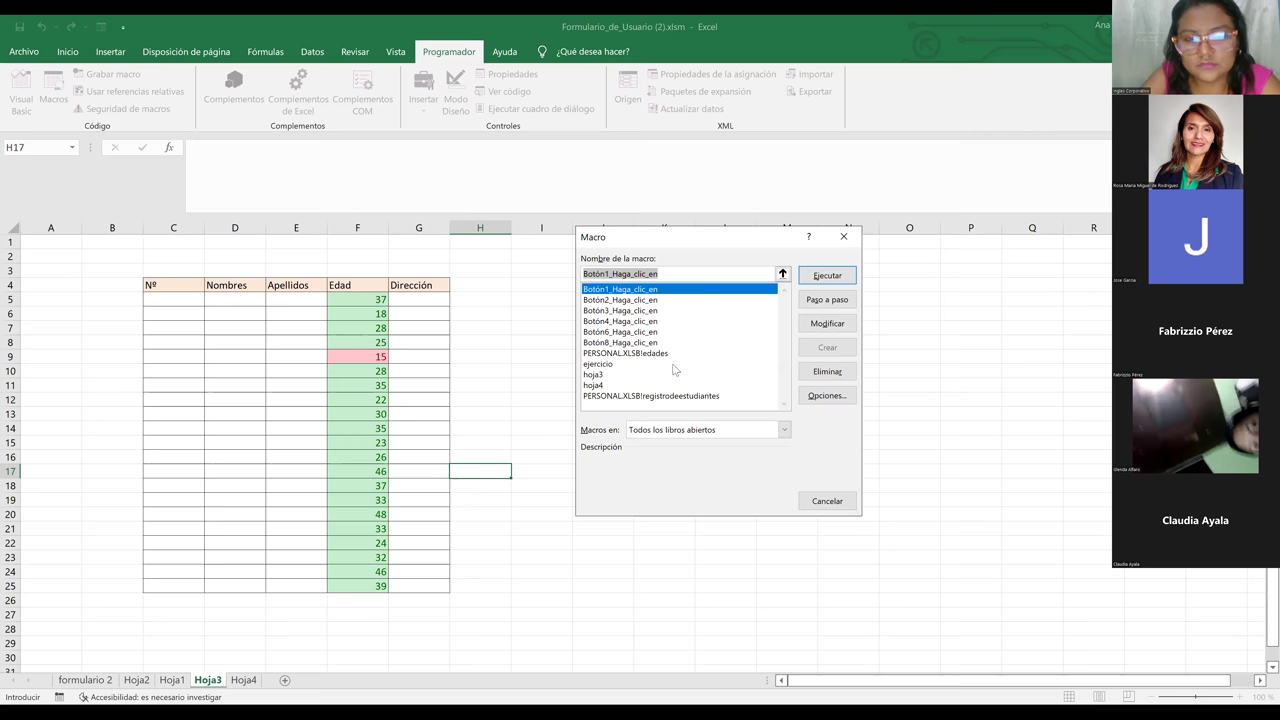
pyautogui.click(662, 355)
pyautogui.click(750, 397)
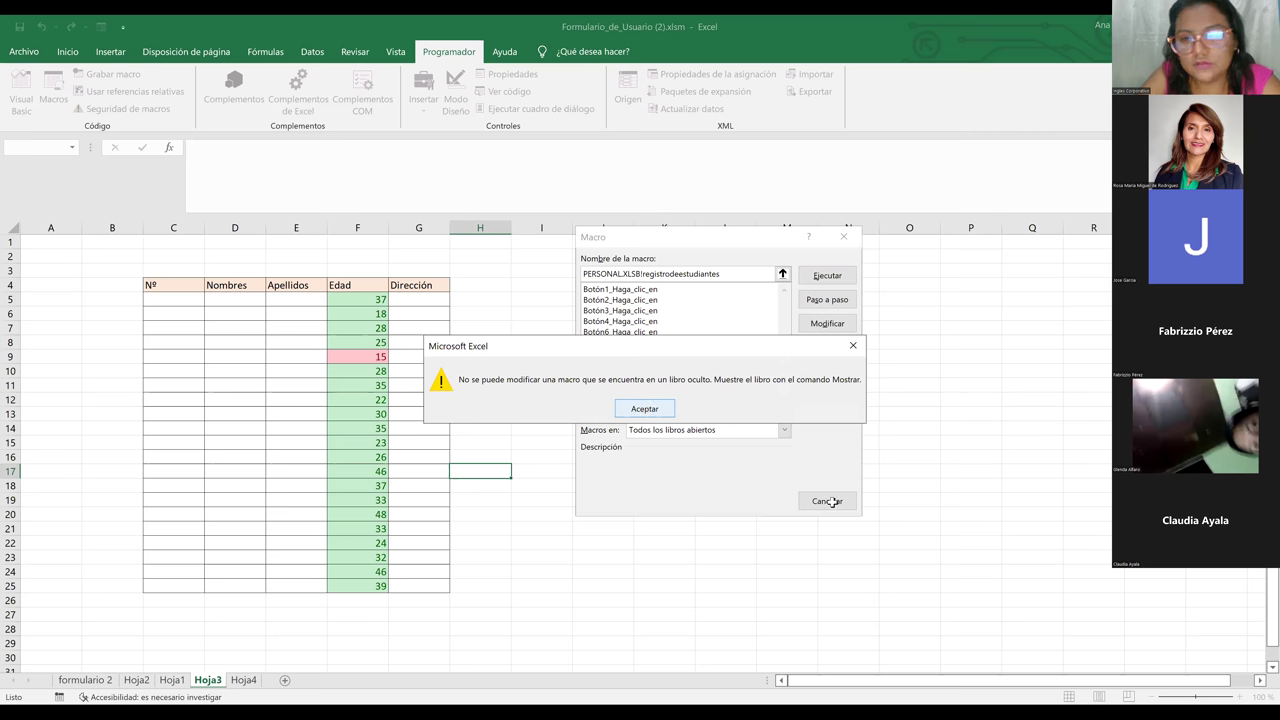
pyautogui.press('Return')
pyautogui.press('Escape')
pyautogui.click(906, 304)
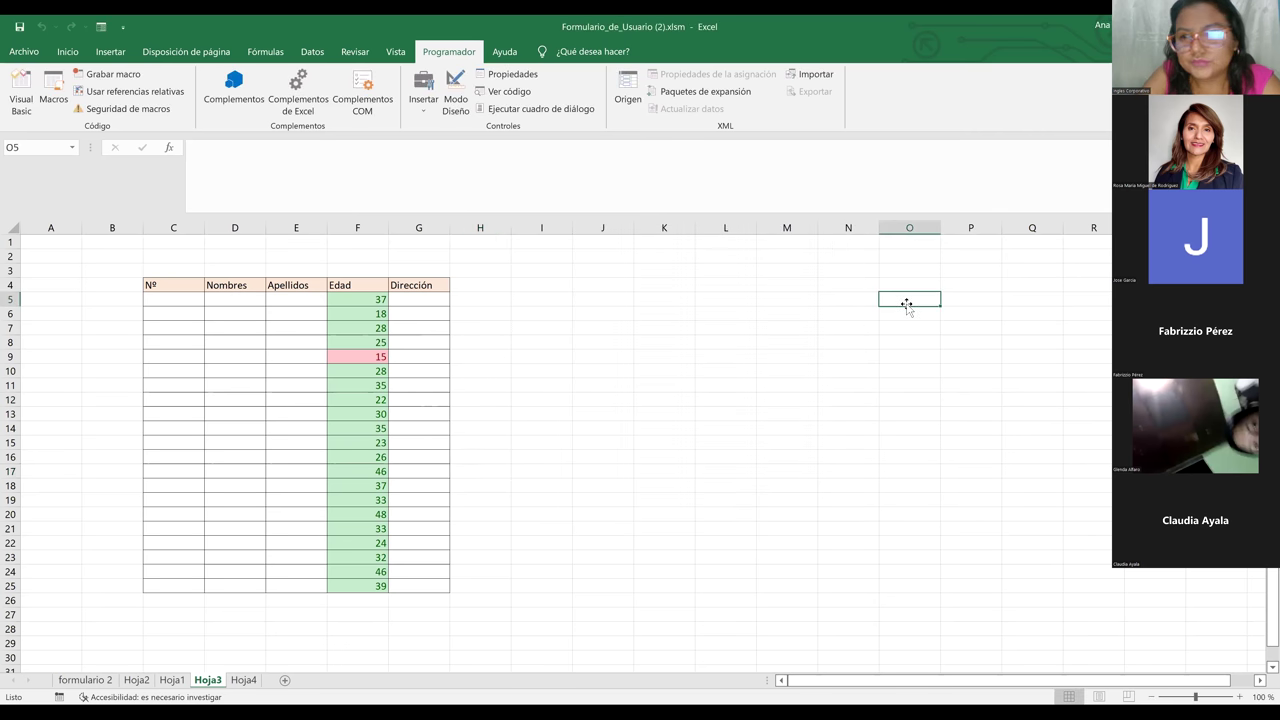
# - Switch to Hoja1 and view its sheet-tab menu, dismissing it without changes
pyautogui.scroll(-1, 686, 389)
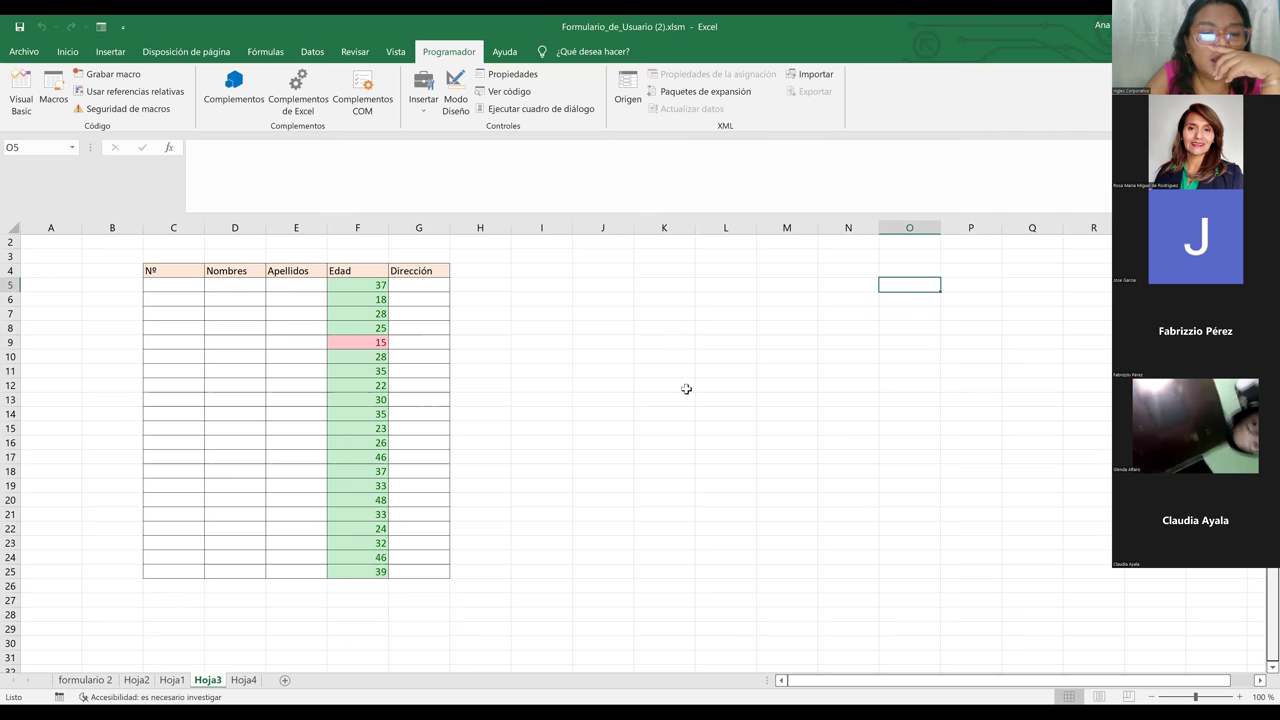
pyautogui.click(174, 683)
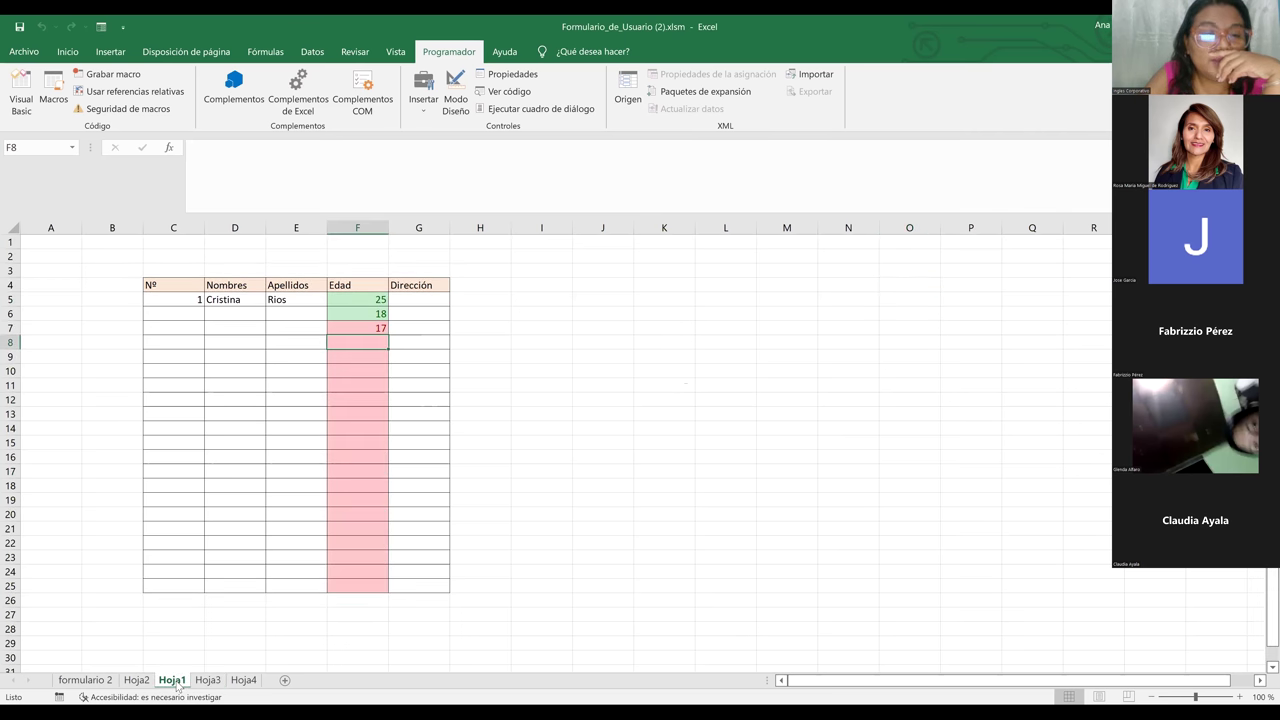
pyautogui.rightClick(178, 686)
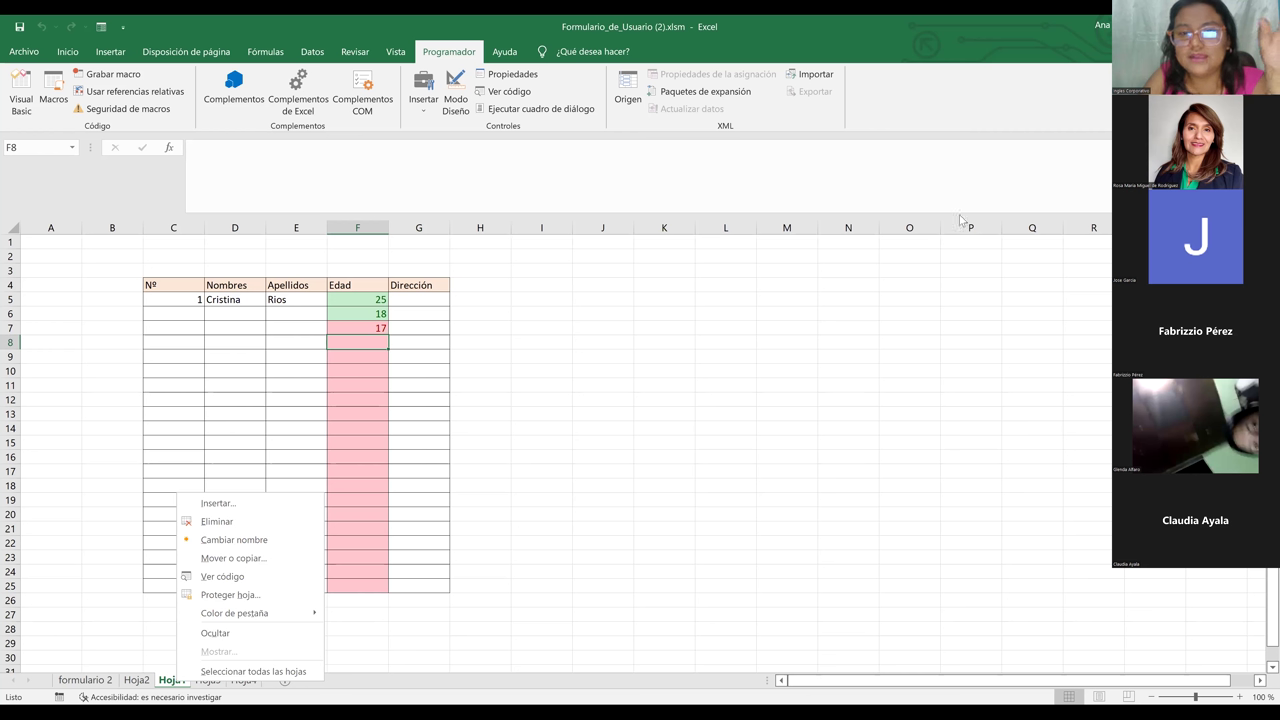
pyautogui.click(553, 300)
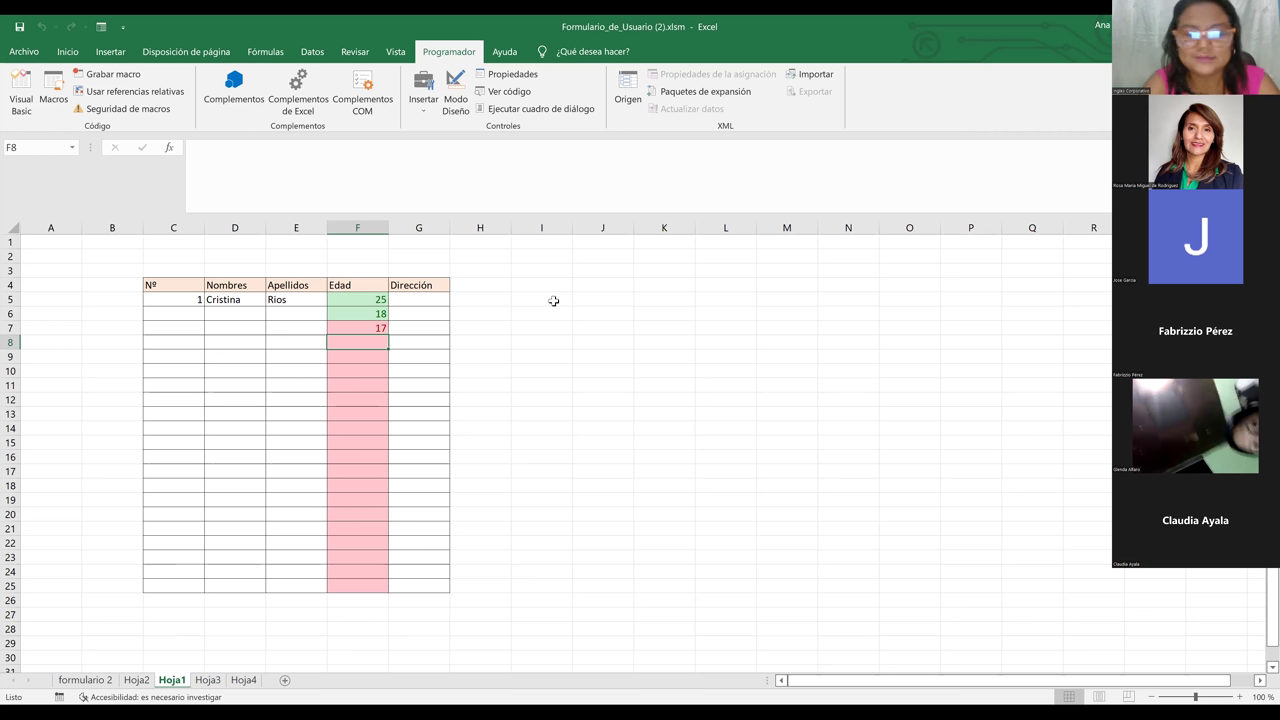
# - On Hoja2, select empty cells J8, M13, H15, K9 and J5, then open the Macros list
pyautogui.click(133, 682)
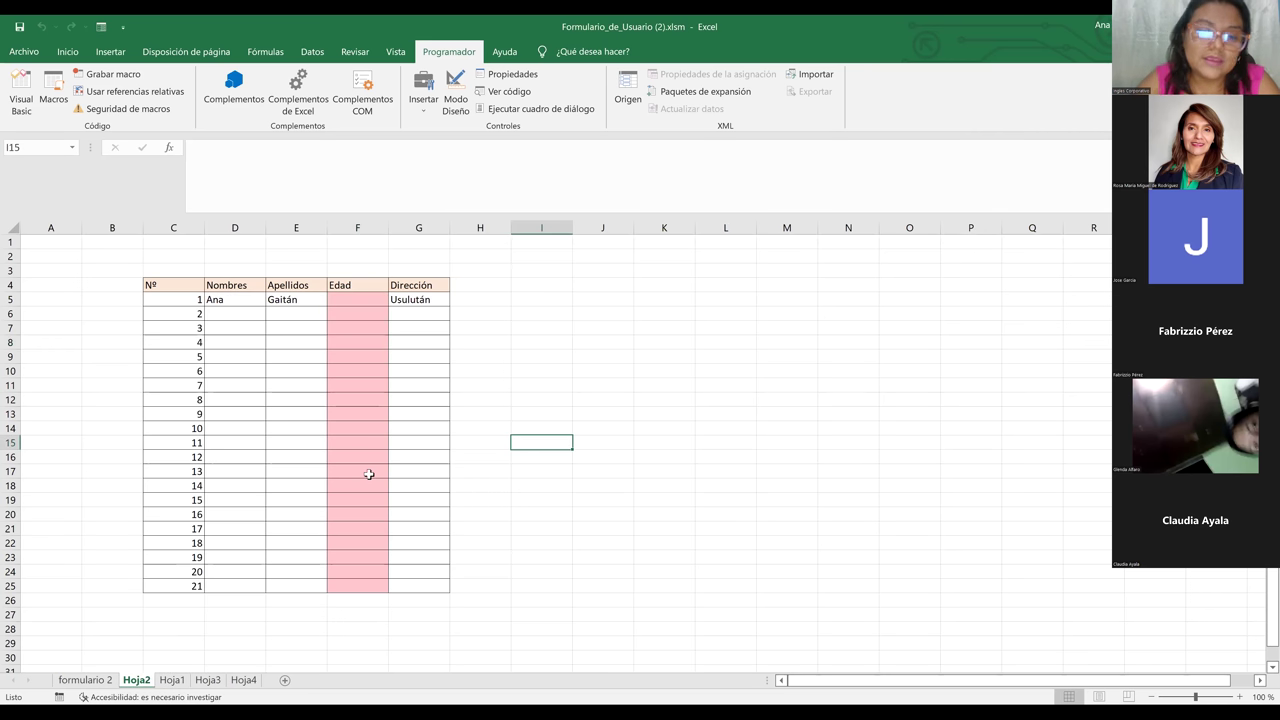
pyautogui.click(616, 341)
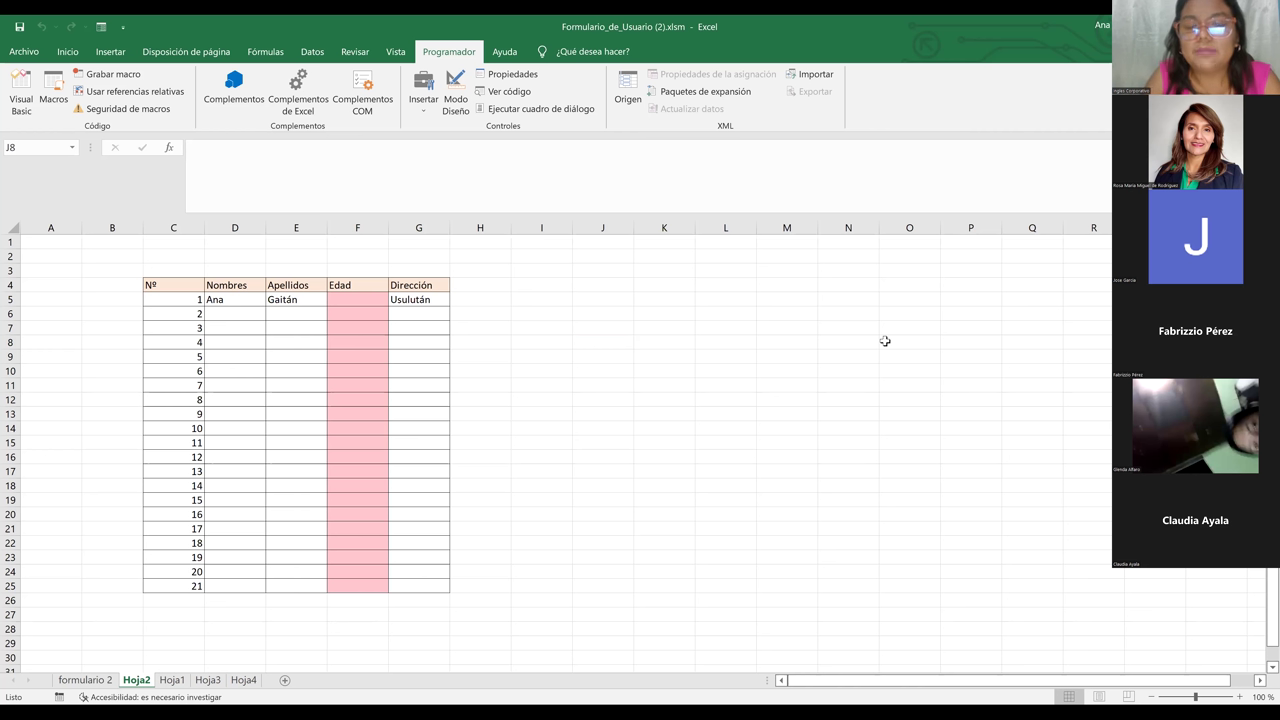
pyautogui.click(803, 408)
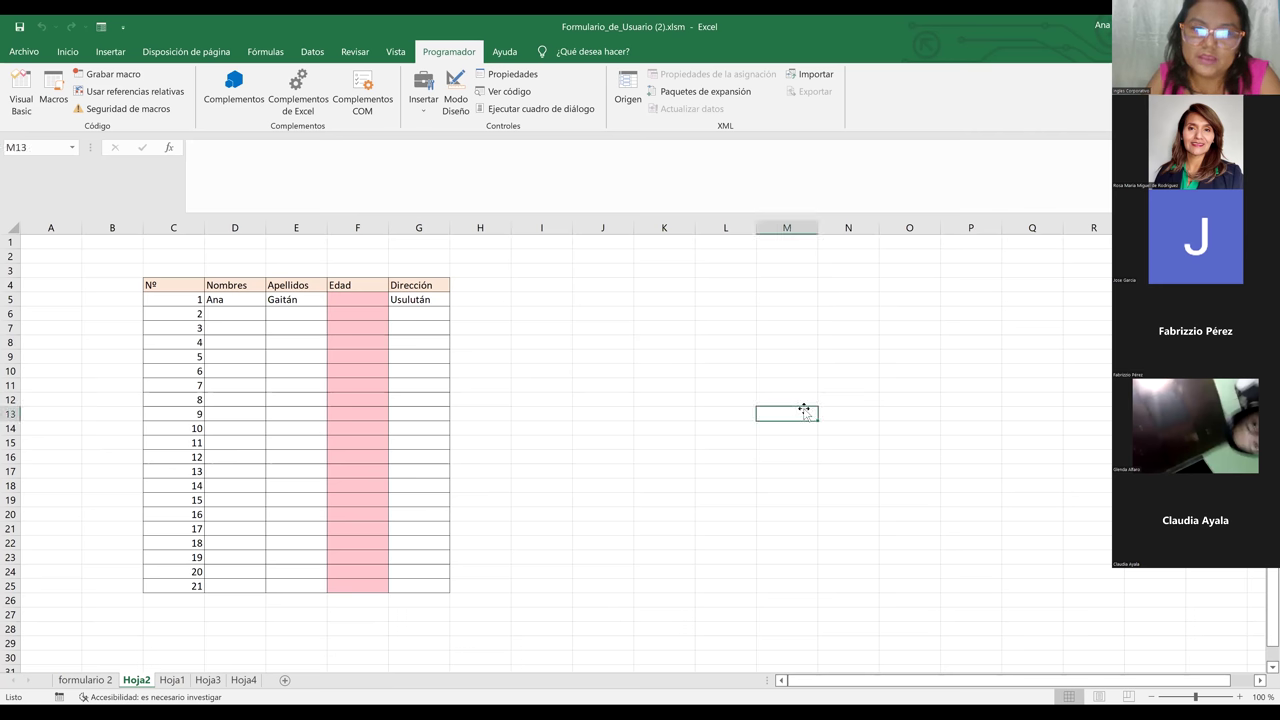
pyautogui.click(494, 449)
pyautogui.click(658, 357)
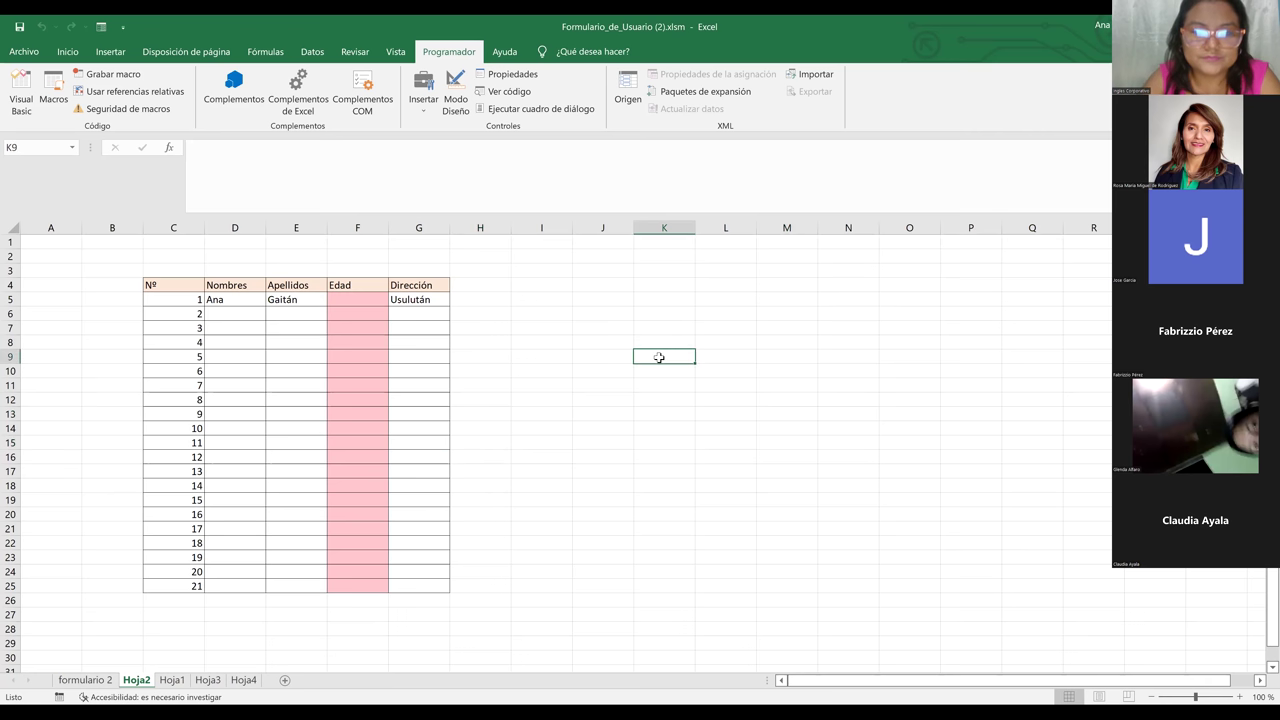
pyautogui.click(622, 298)
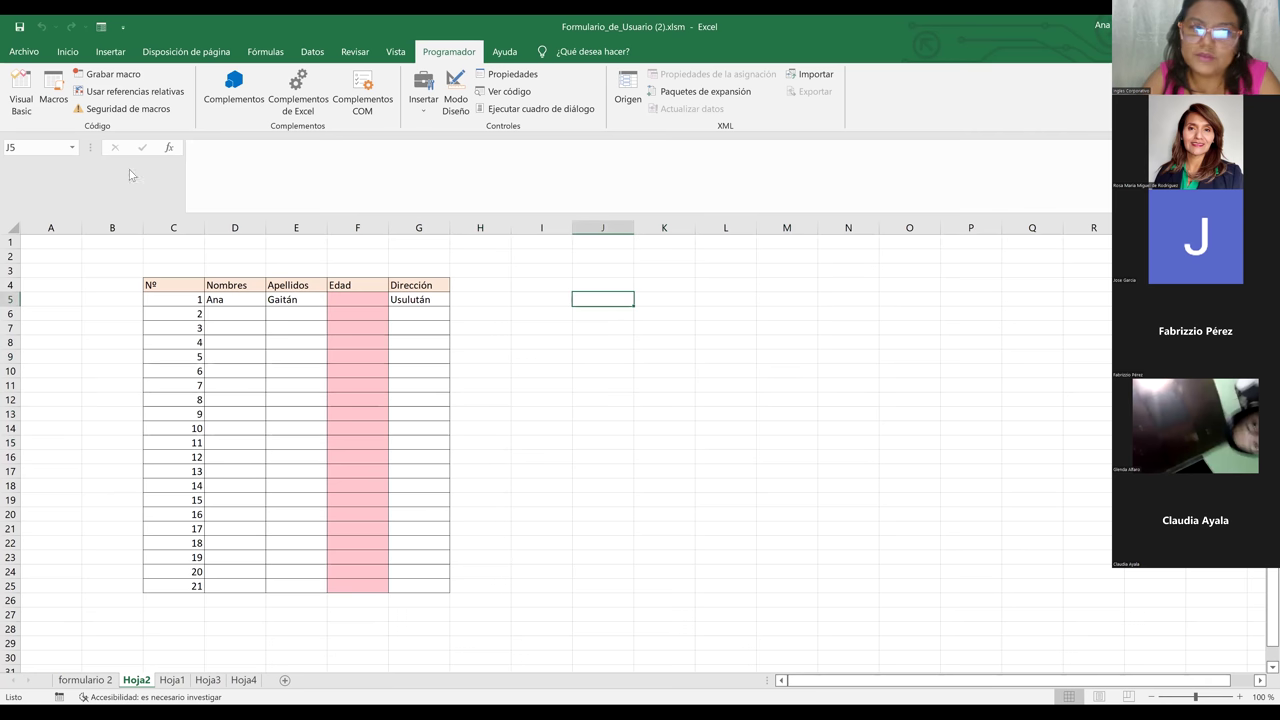
pyautogui.click(50, 112)
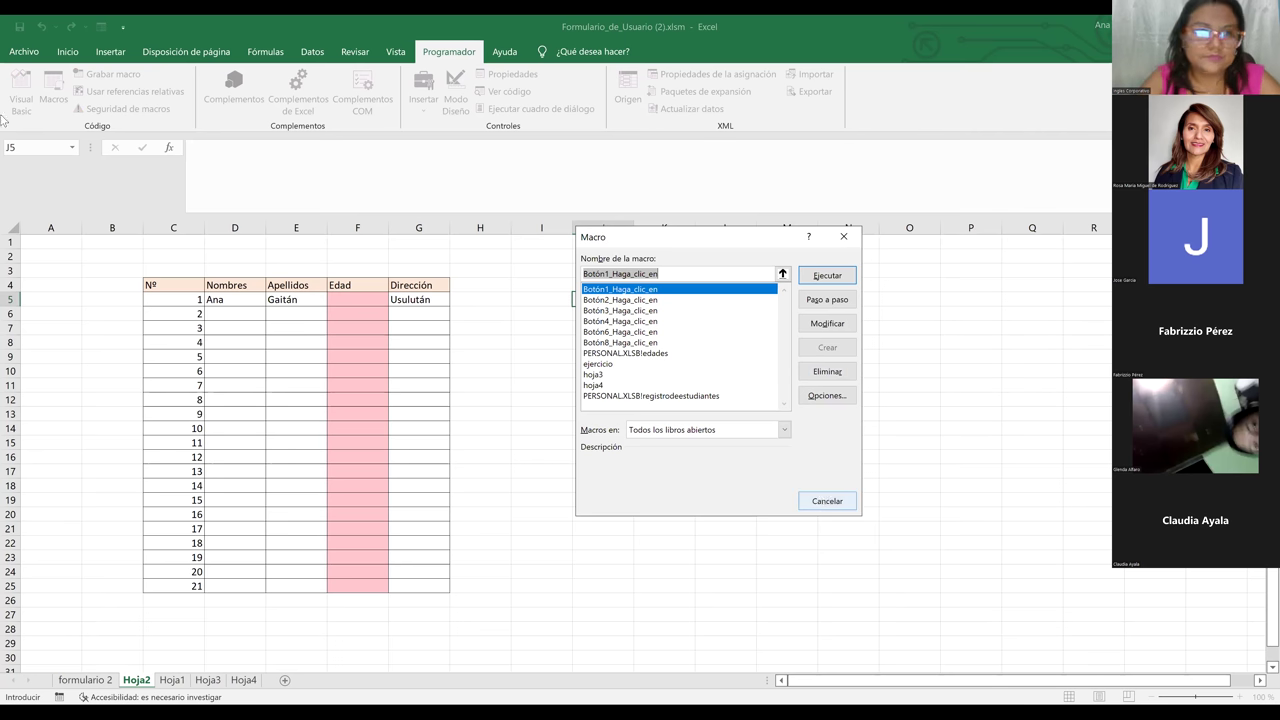
# - Cancel the Macro dialog and start a new blank workbook from Archivo
pyautogui.click(826, 500)
pyautogui.click(24, 51)
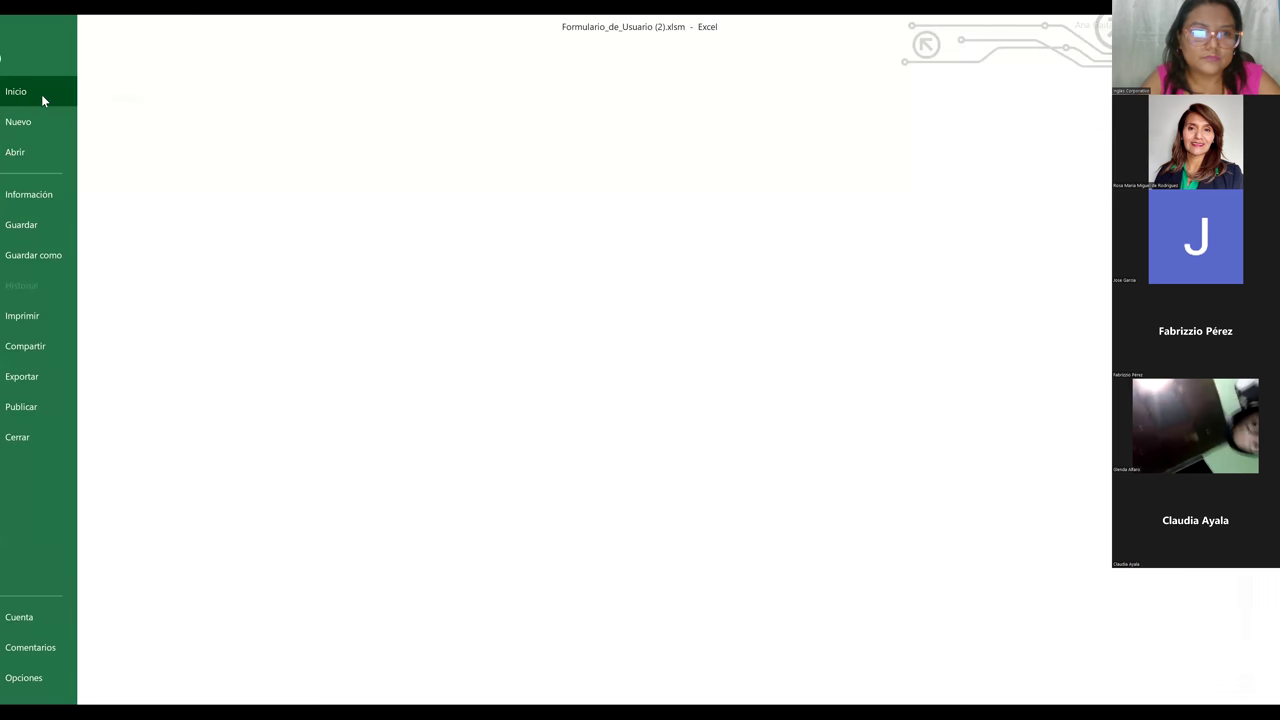
pyautogui.click(214, 157)
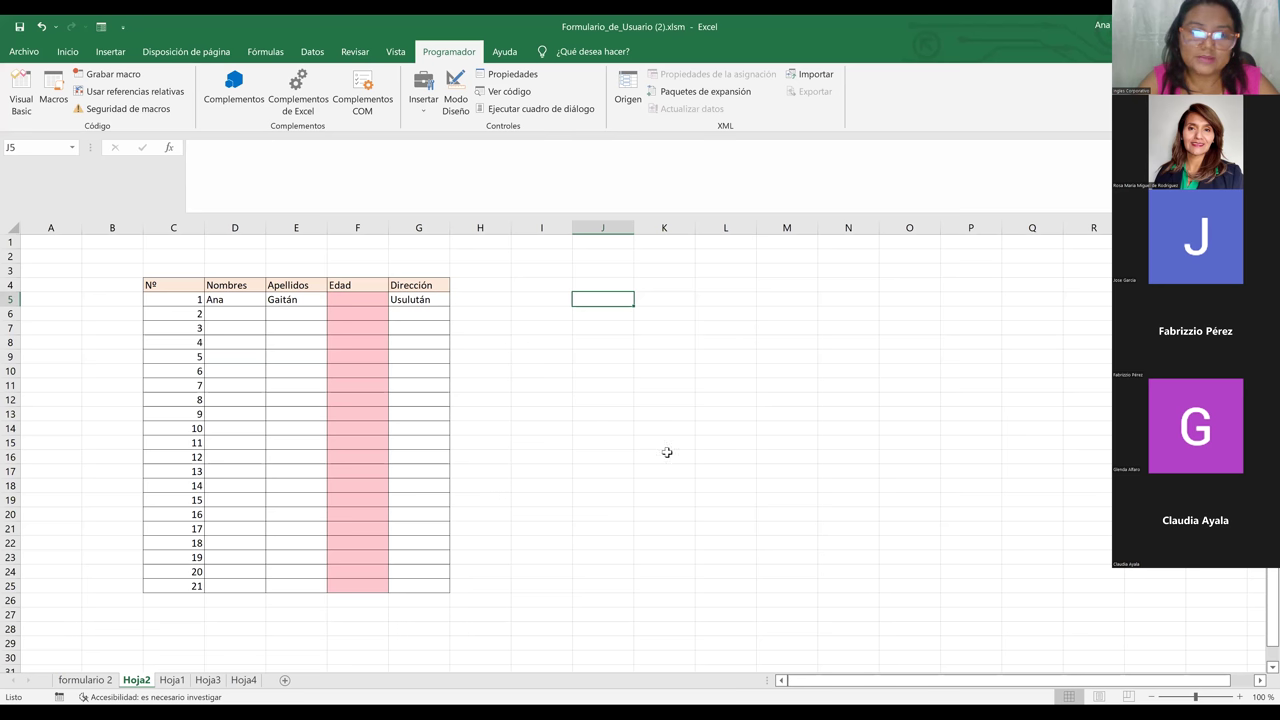
# - Return to the registration workbook, pass through Hoja1 and land on the formulario 2 sheet
pyautogui.hotkey('ctrl', 'pageup')
pyautogui.click(148, 684)
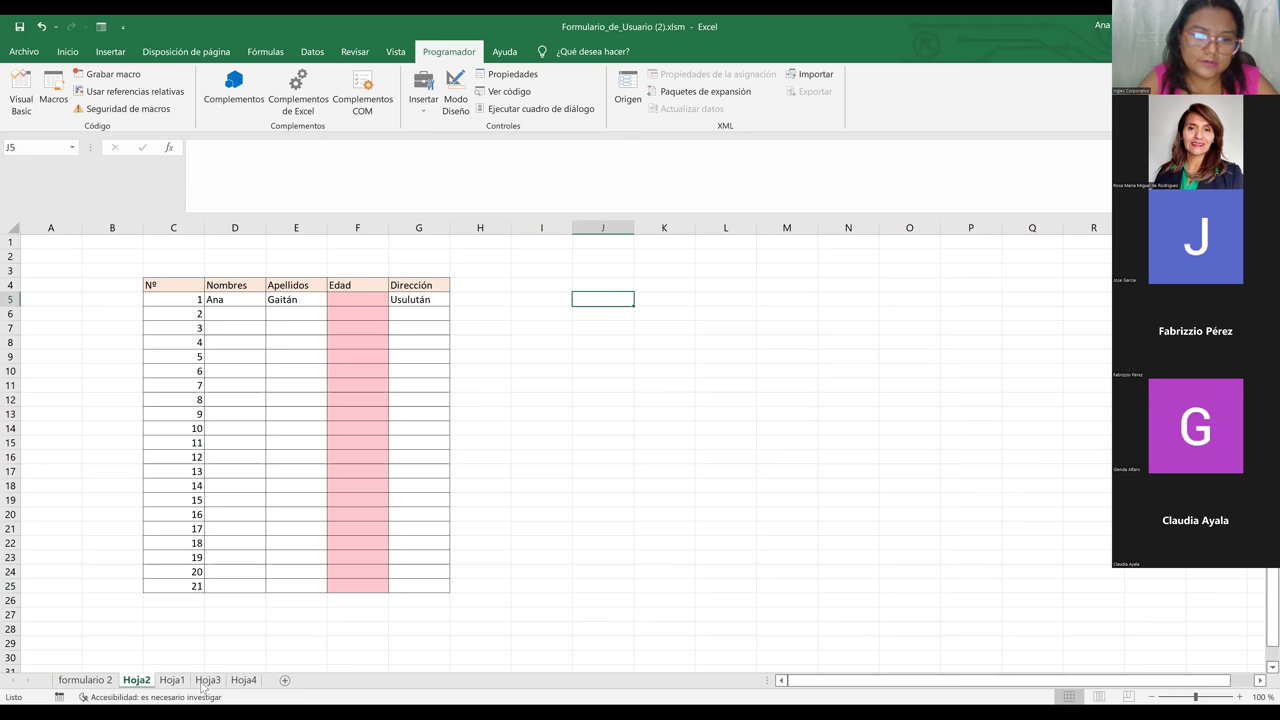
pyautogui.click(172, 680)
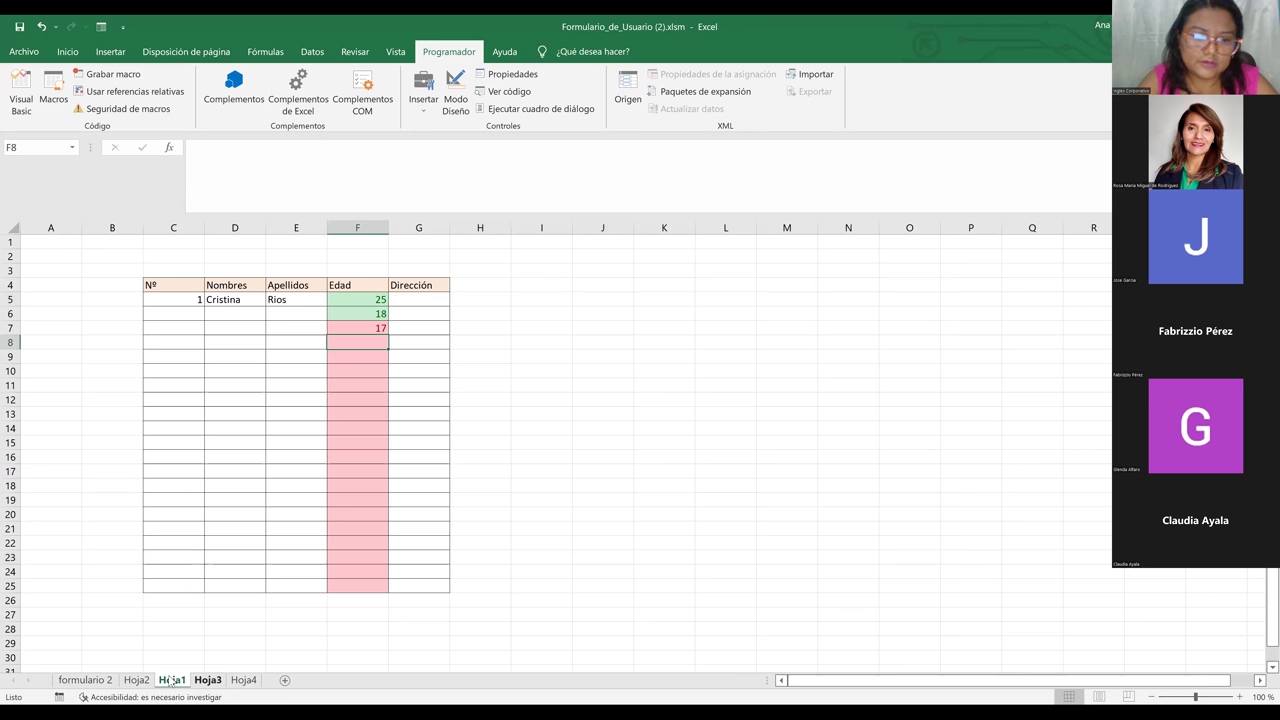
pyautogui.click(86, 680)
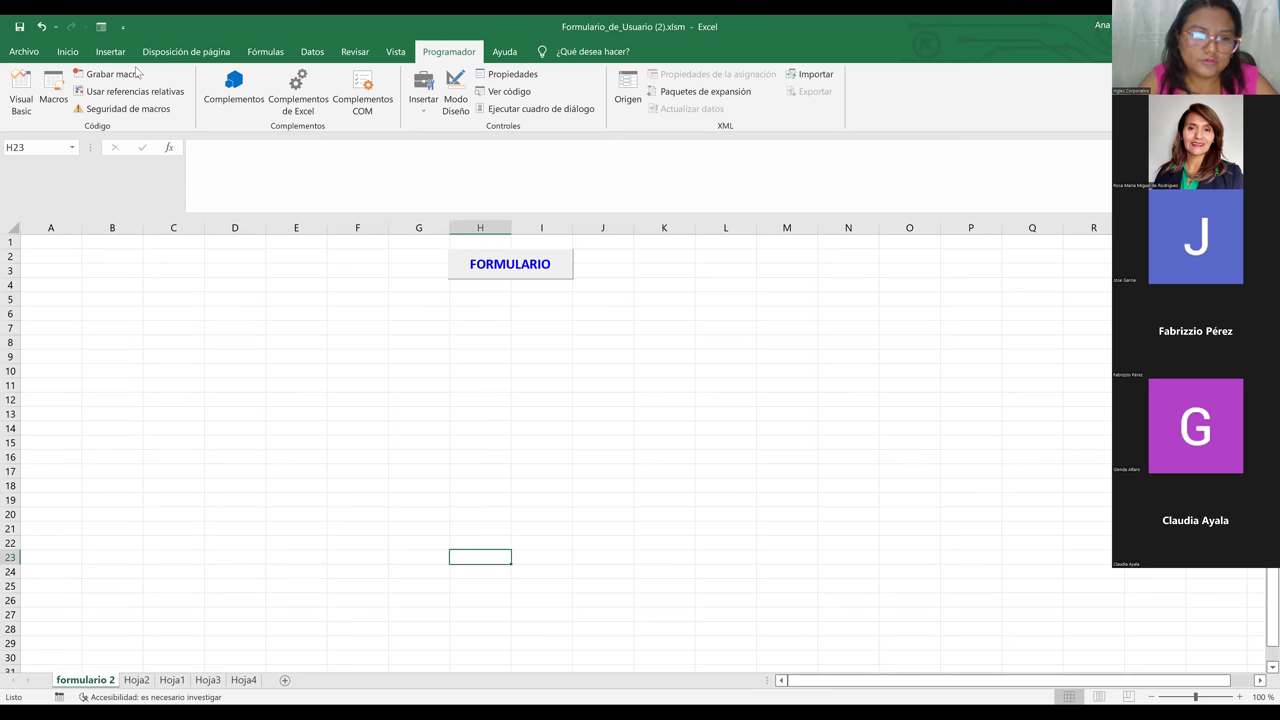
# - Browse the macro list entries PERSONAL.XLSB!hola, PERSONAL.XLSB!registrodeestudiantes and hoja4
pyautogui.click(64, 91)
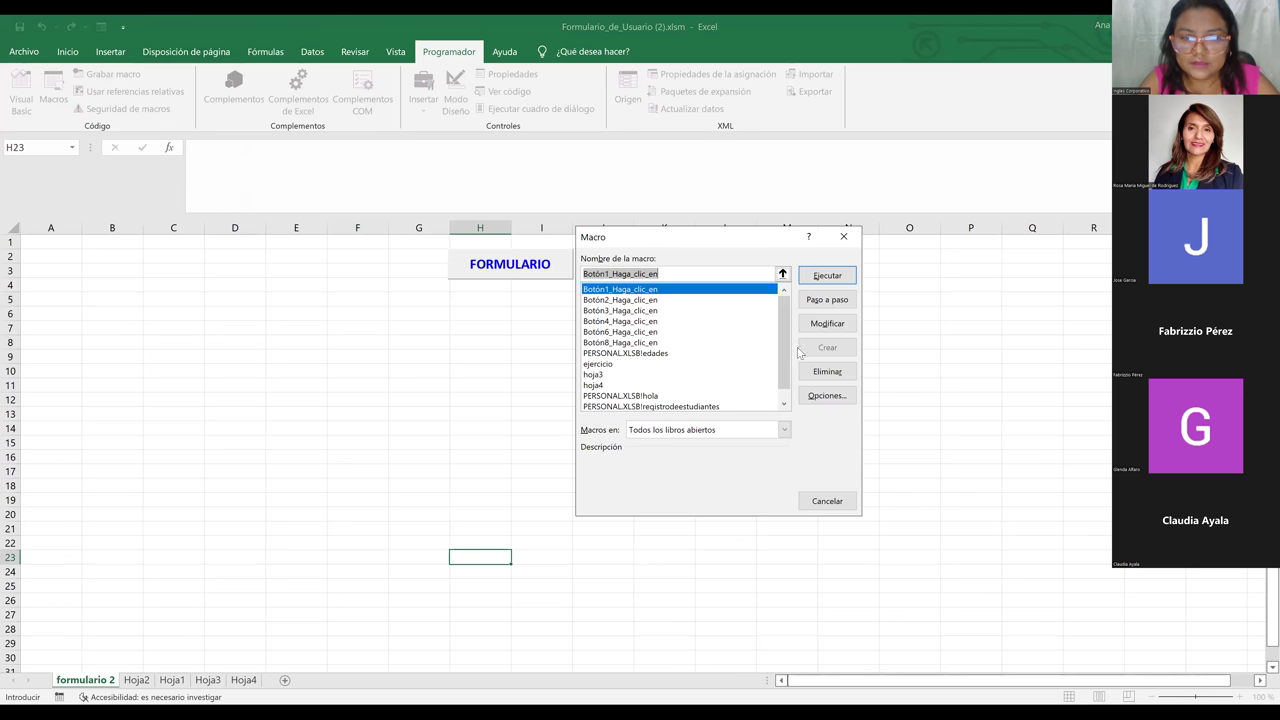
pyautogui.click(775, 395)
pyautogui.scroll(-1, 789, 389)
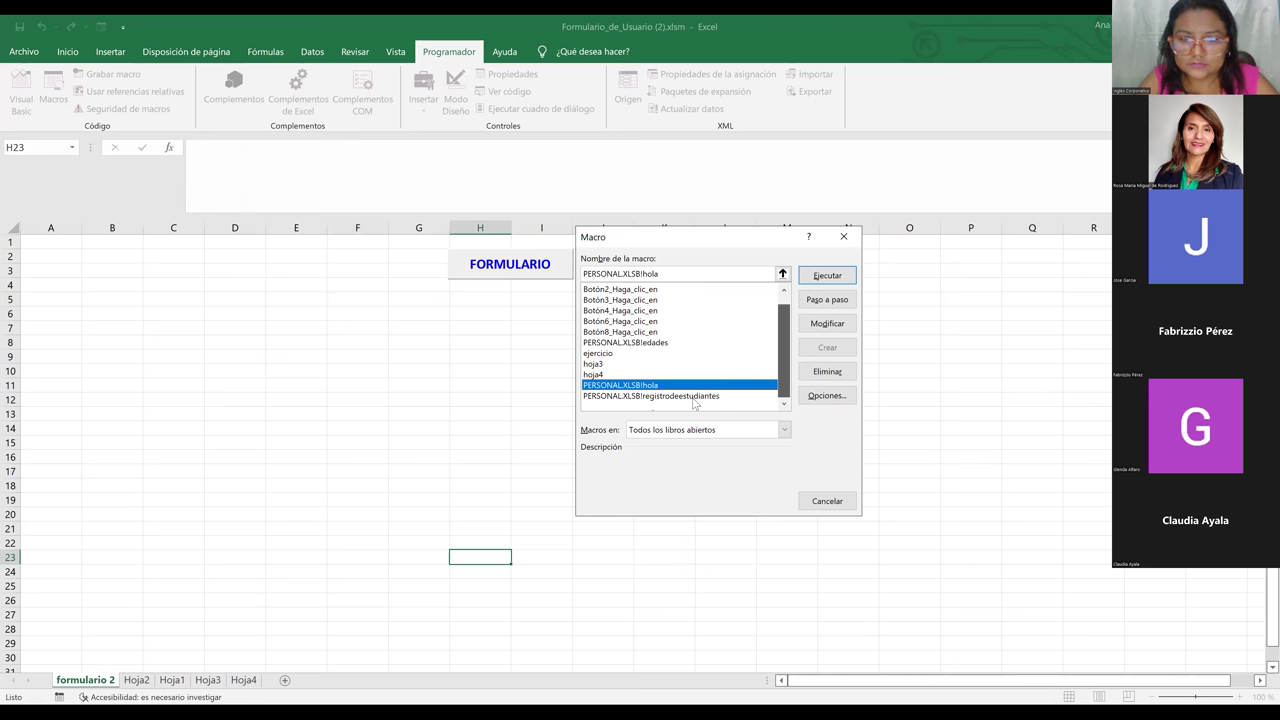
pyautogui.click(697, 396)
pyautogui.click(697, 375)
pyautogui.click(828, 501)
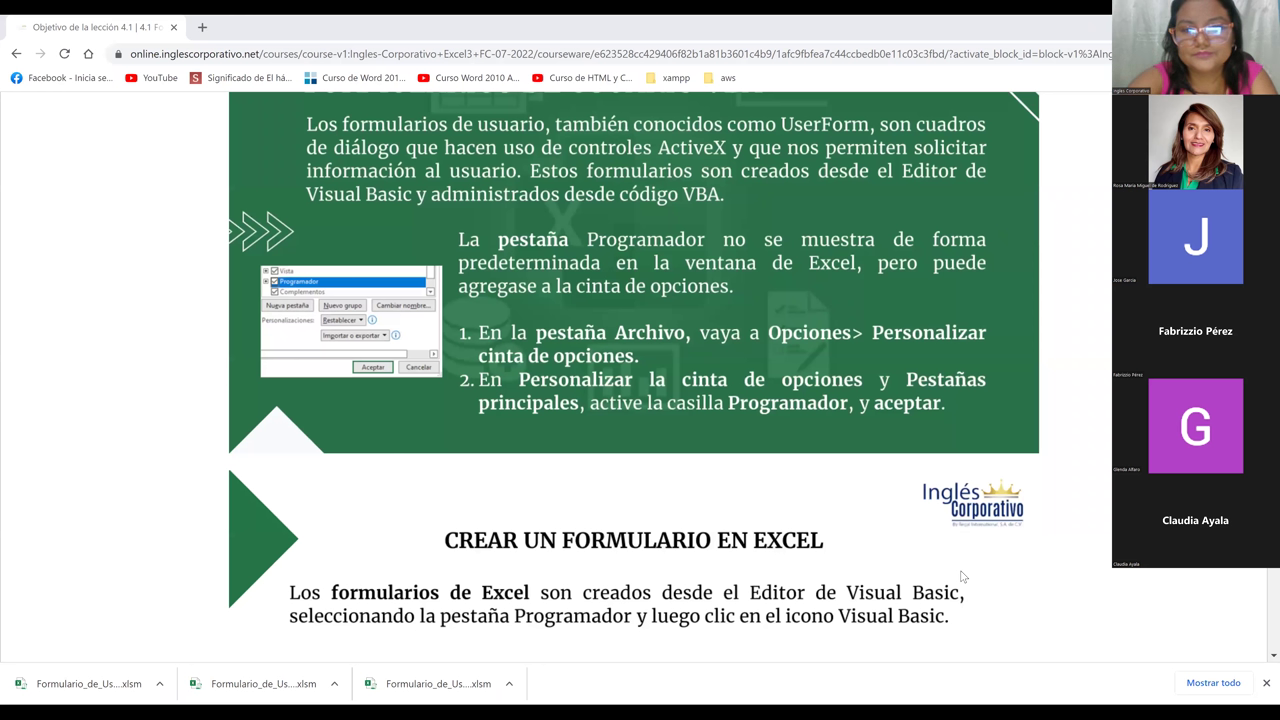
# - Scroll the lesson 4.1 page in Chrome to read the Formularios de usuario VBA slide
pyautogui.scroll(3, 960, 576)
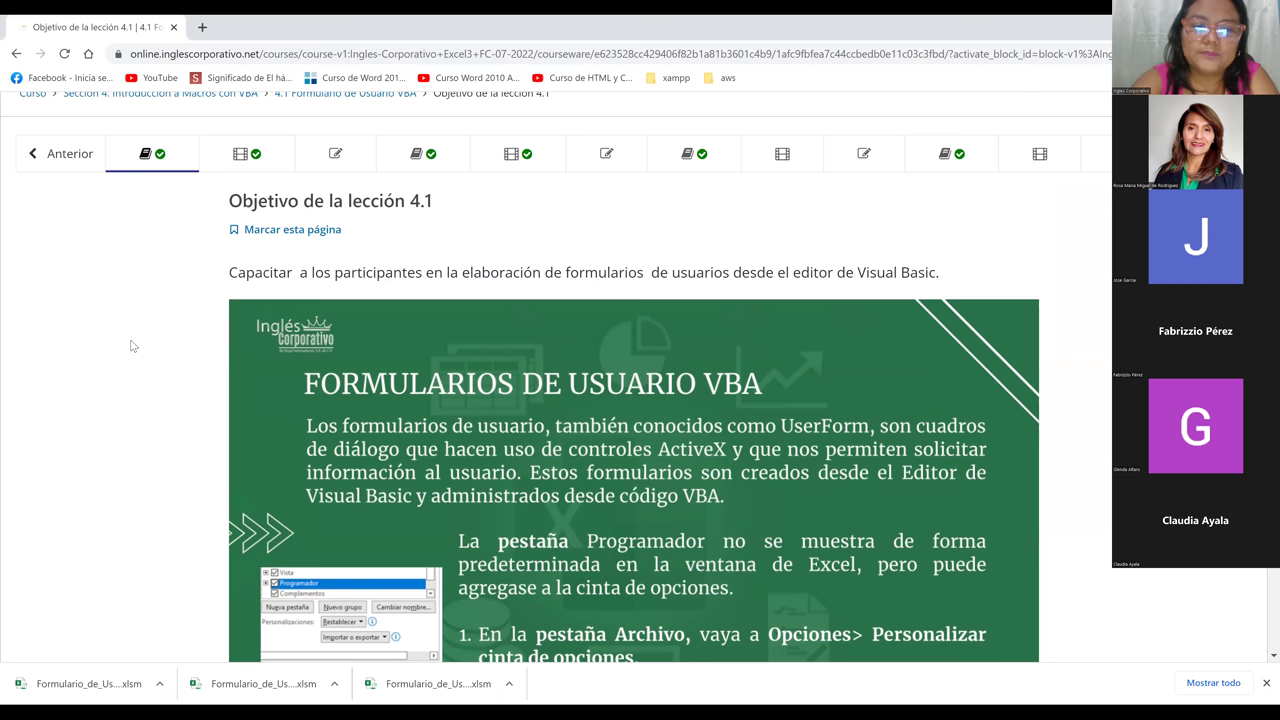
pyautogui.scroll(-1, 130, 346)
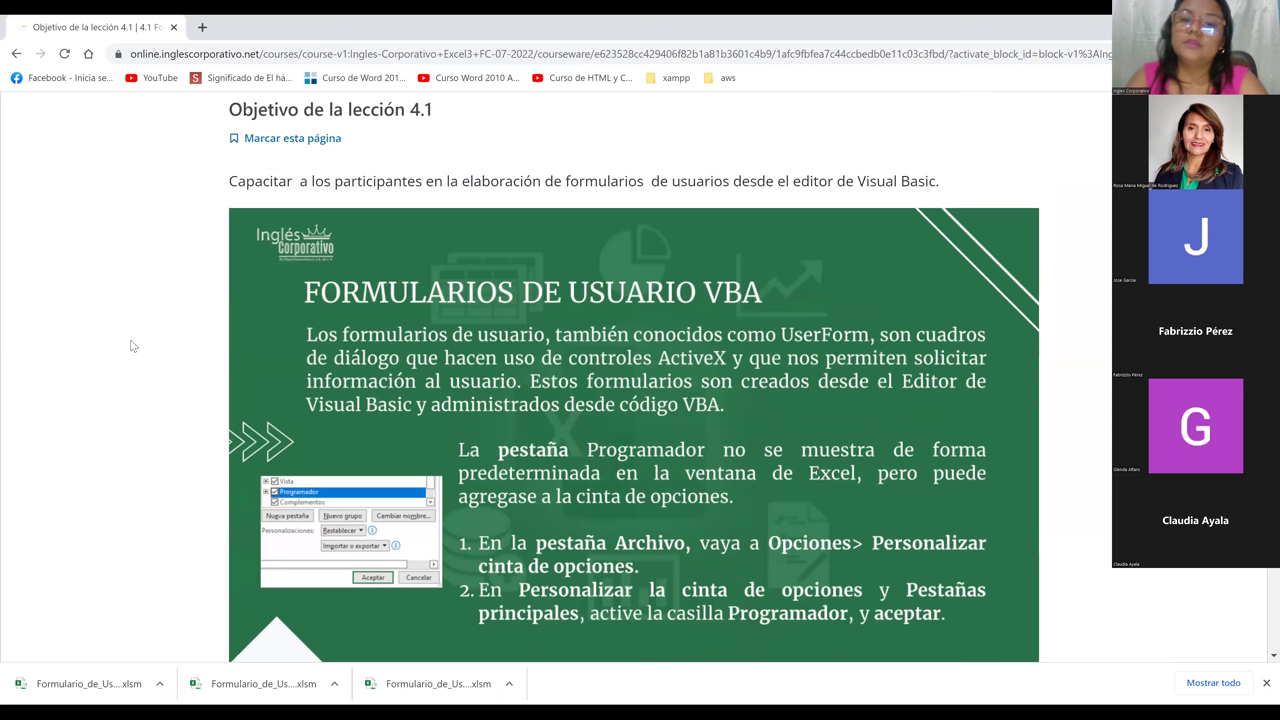
pyautogui.scroll(-1, 130, 346)
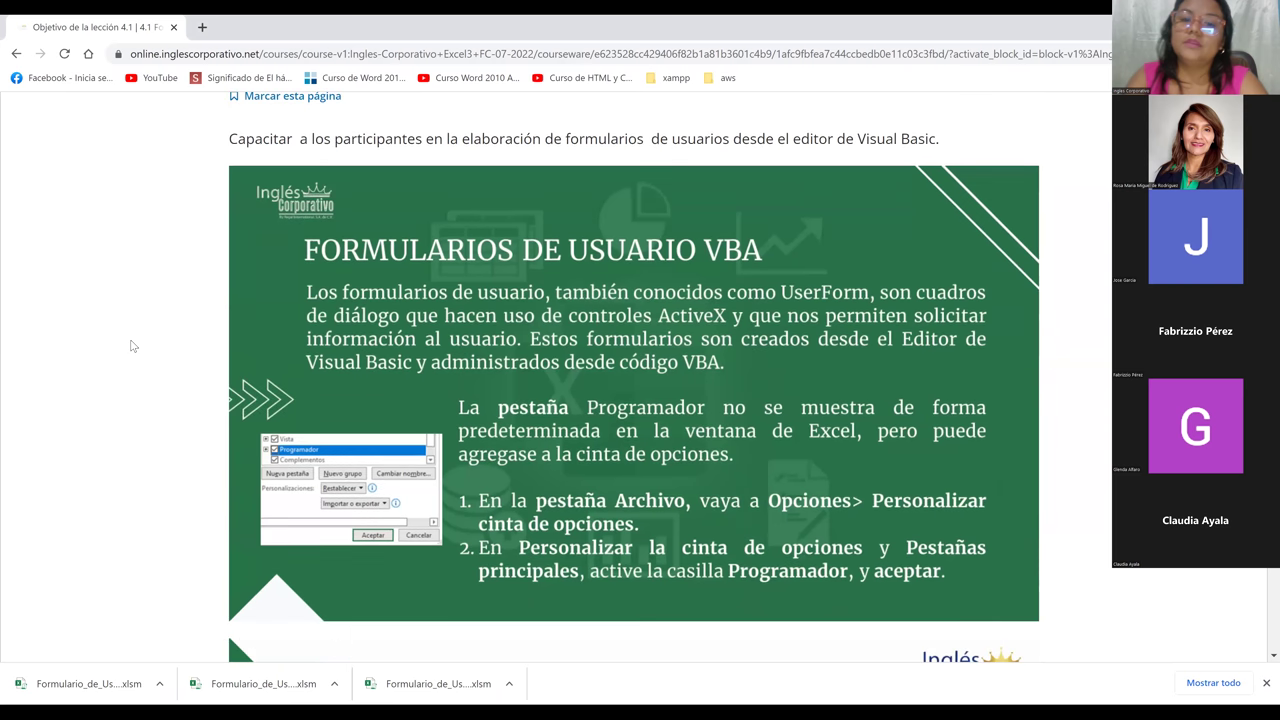